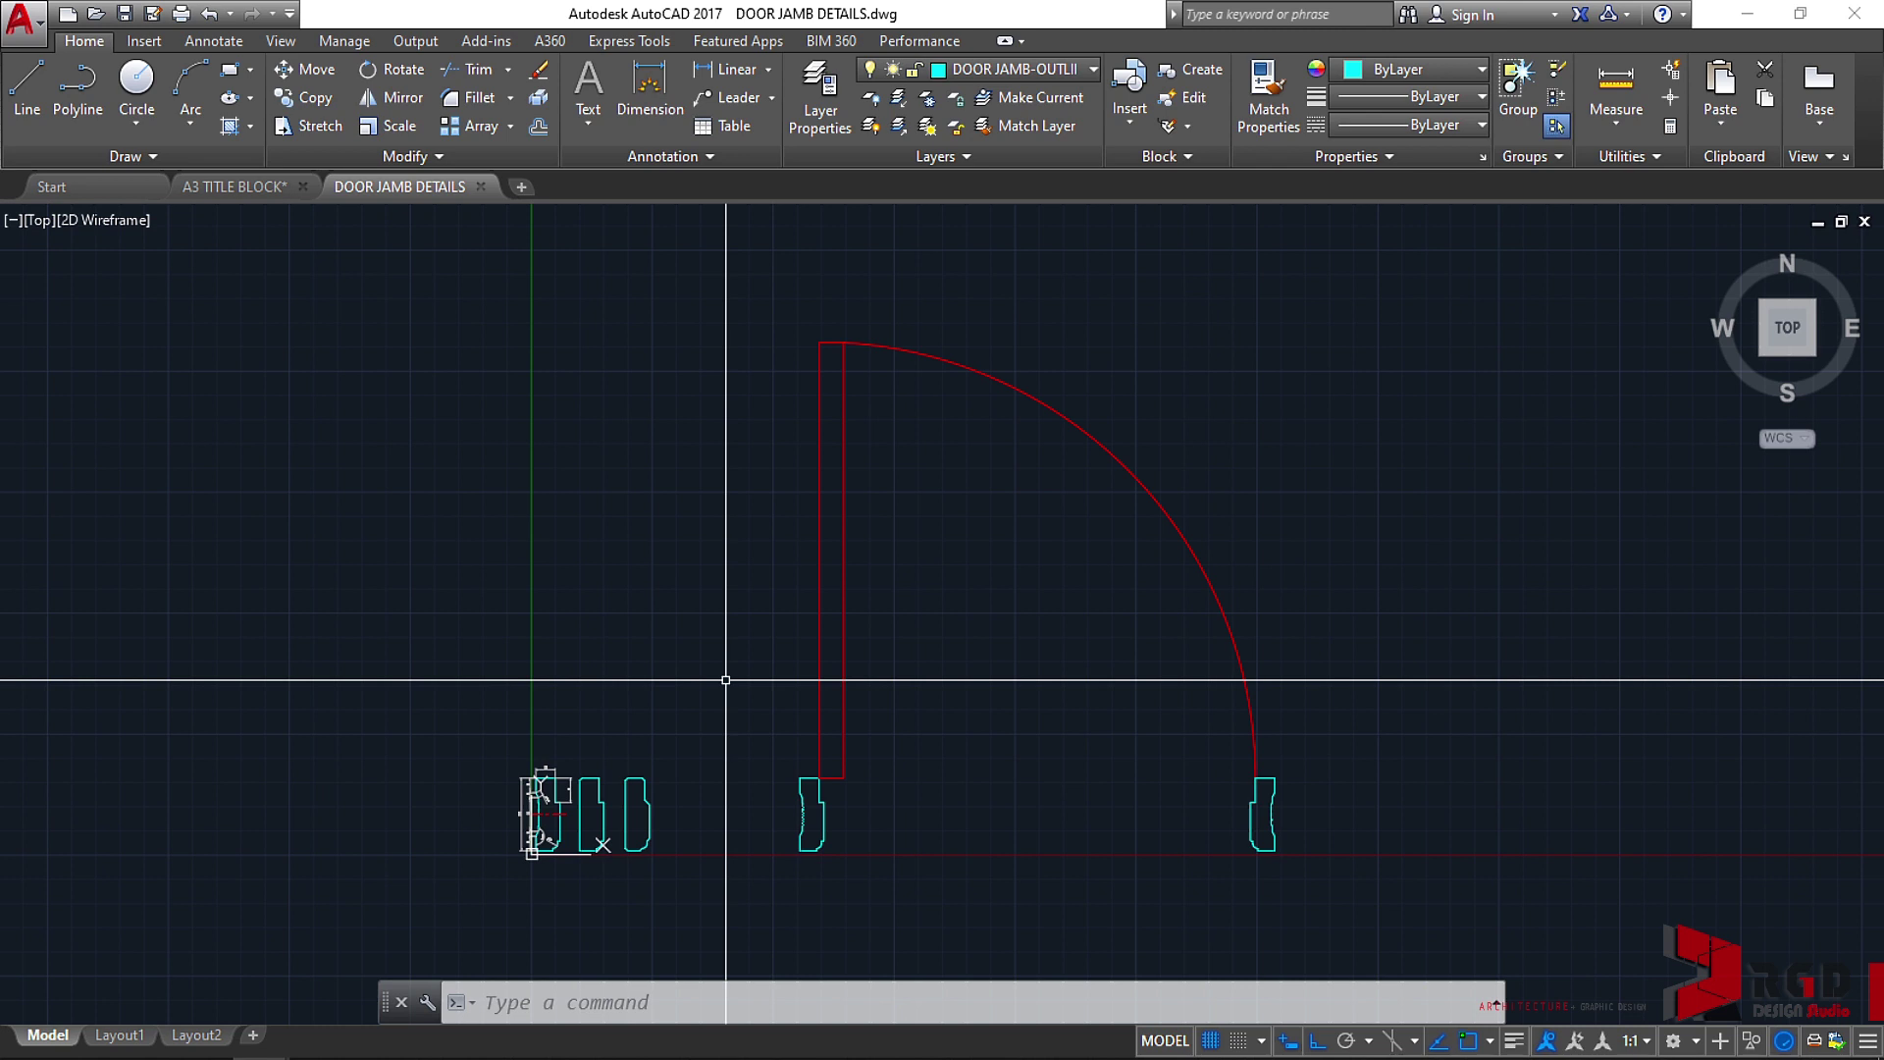
Compare the A3 TITLE BLOCK and DOOR JAMB DETAILS drawings, ending on A3 TITLE BLOCK's A3-SHEET layout.
{"action": "left_click", "coordinate": [241, 186]}
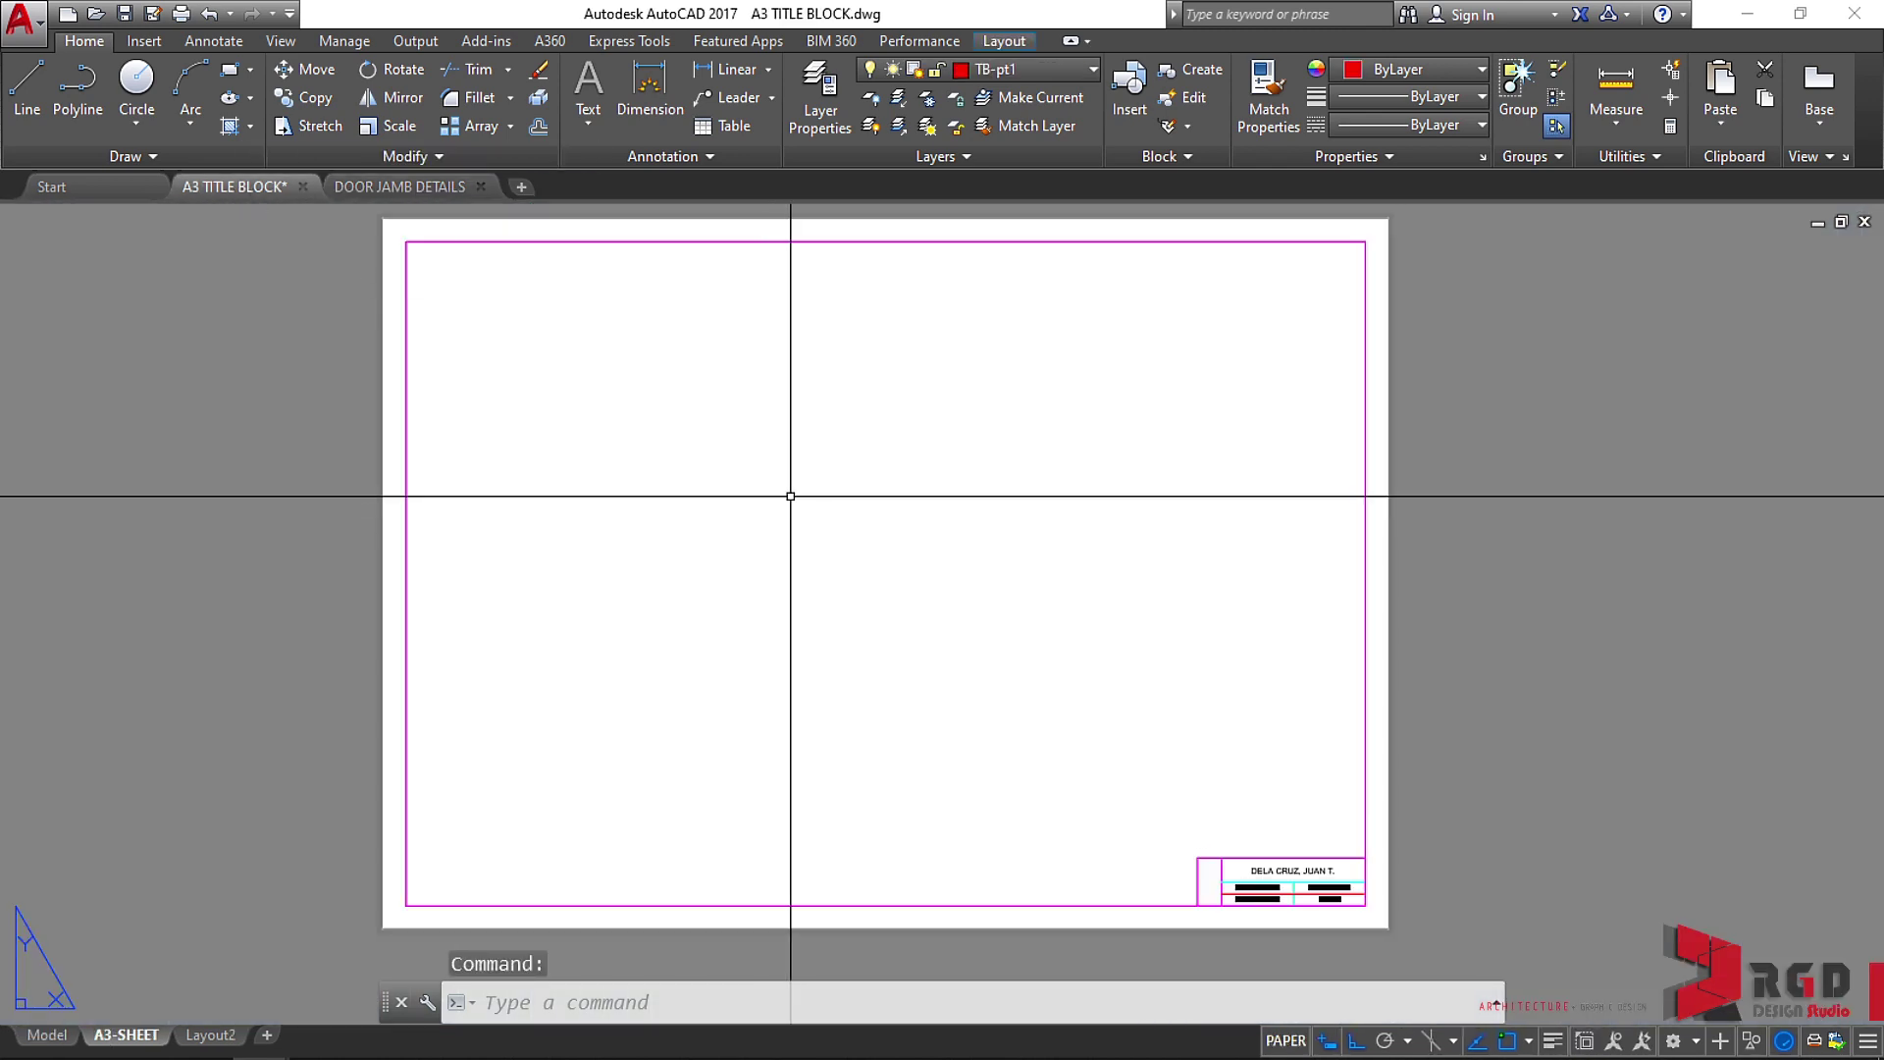
{"action": "left_click", "coordinate": [423, 193]}
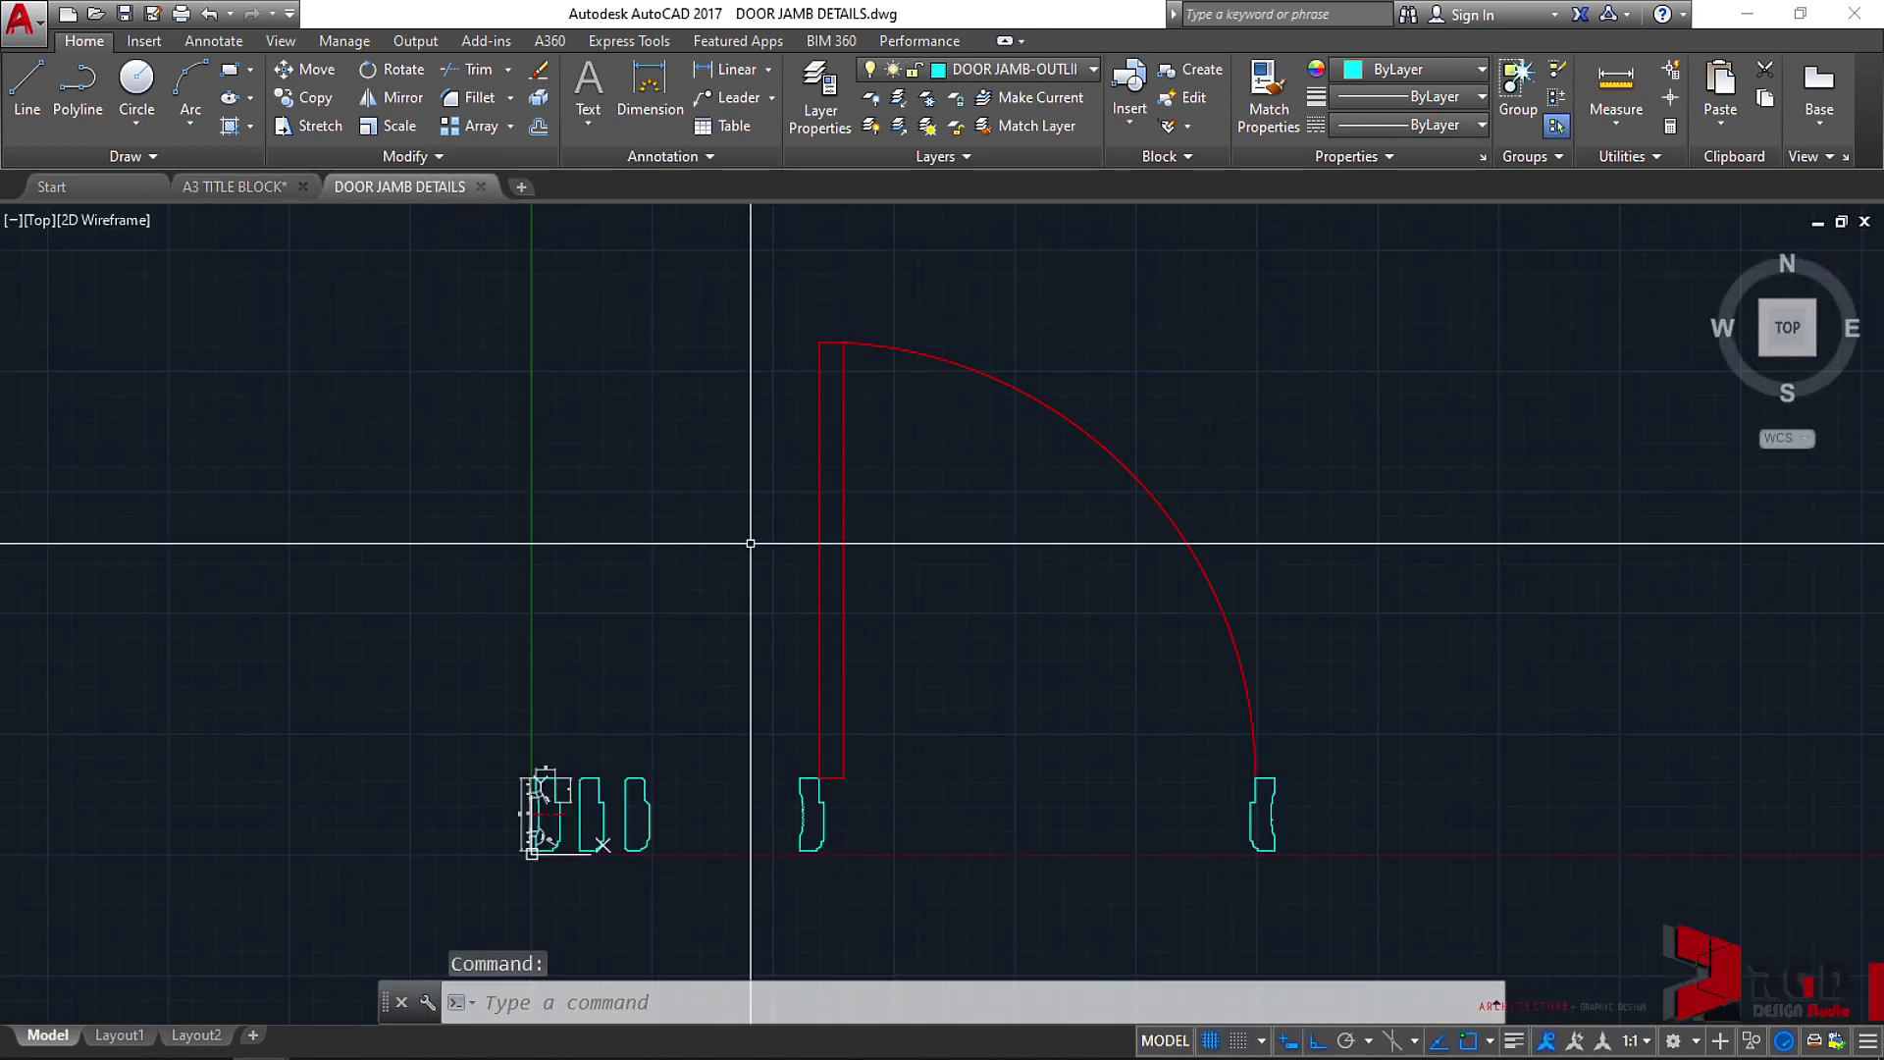
{"action": "left_click", "coordinate": [234, 191]}
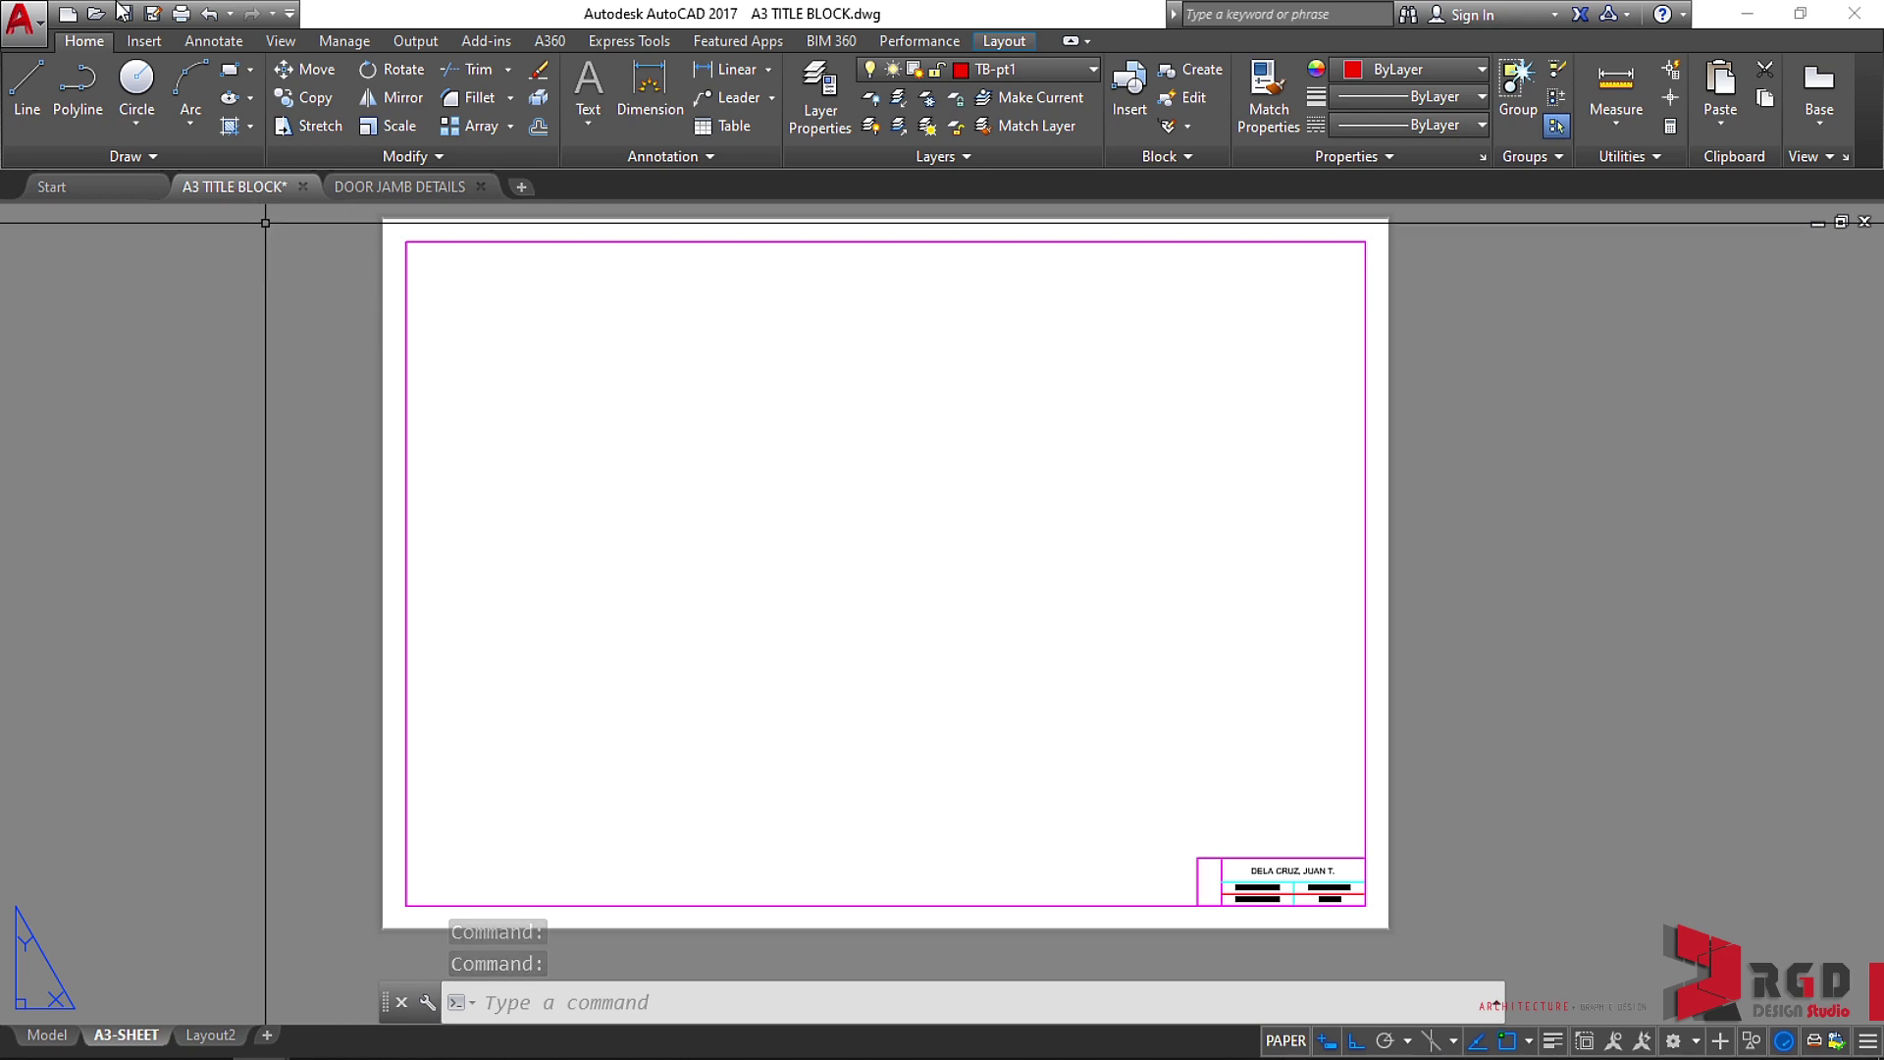
Save the title block drawing as BEAM DETAIL LAYOUT.dwg in Documents.
{"action": "left_click", "coordinate": [41, 22]}
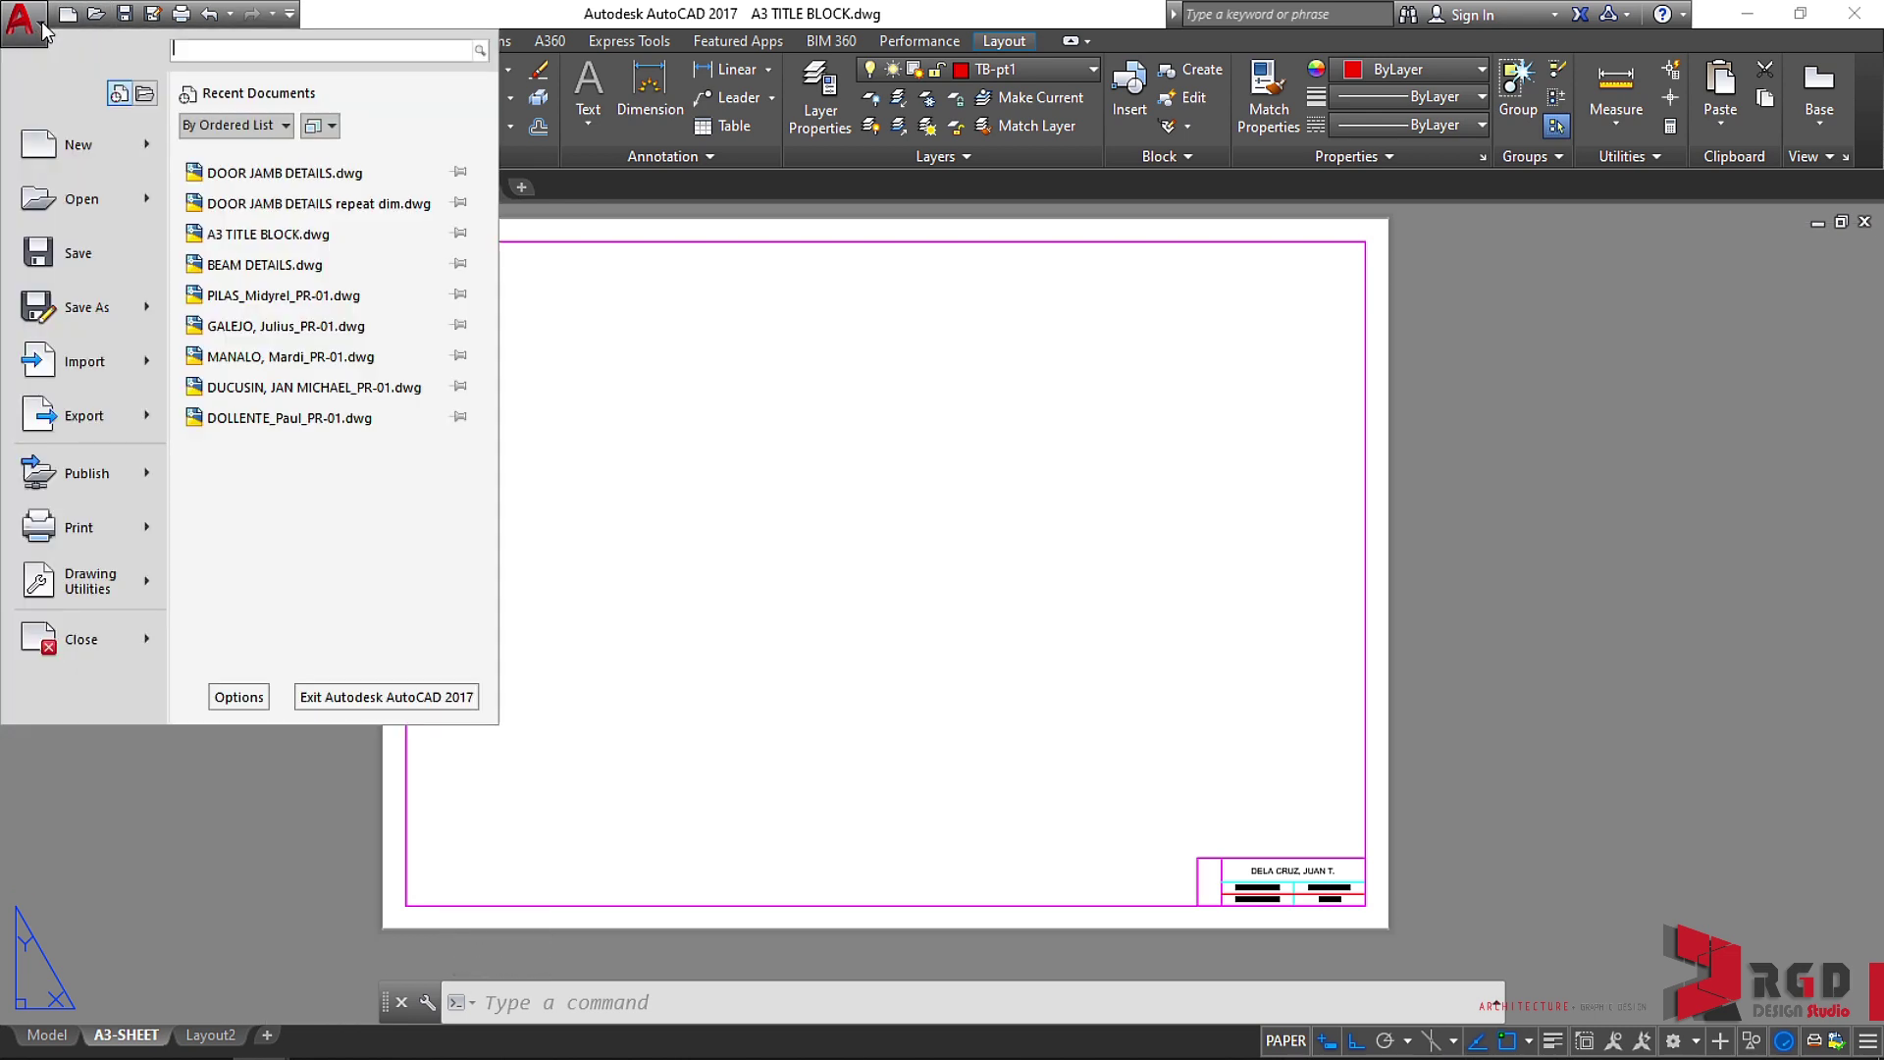
{"action": "left_click", "coordinate": [98, 304]}
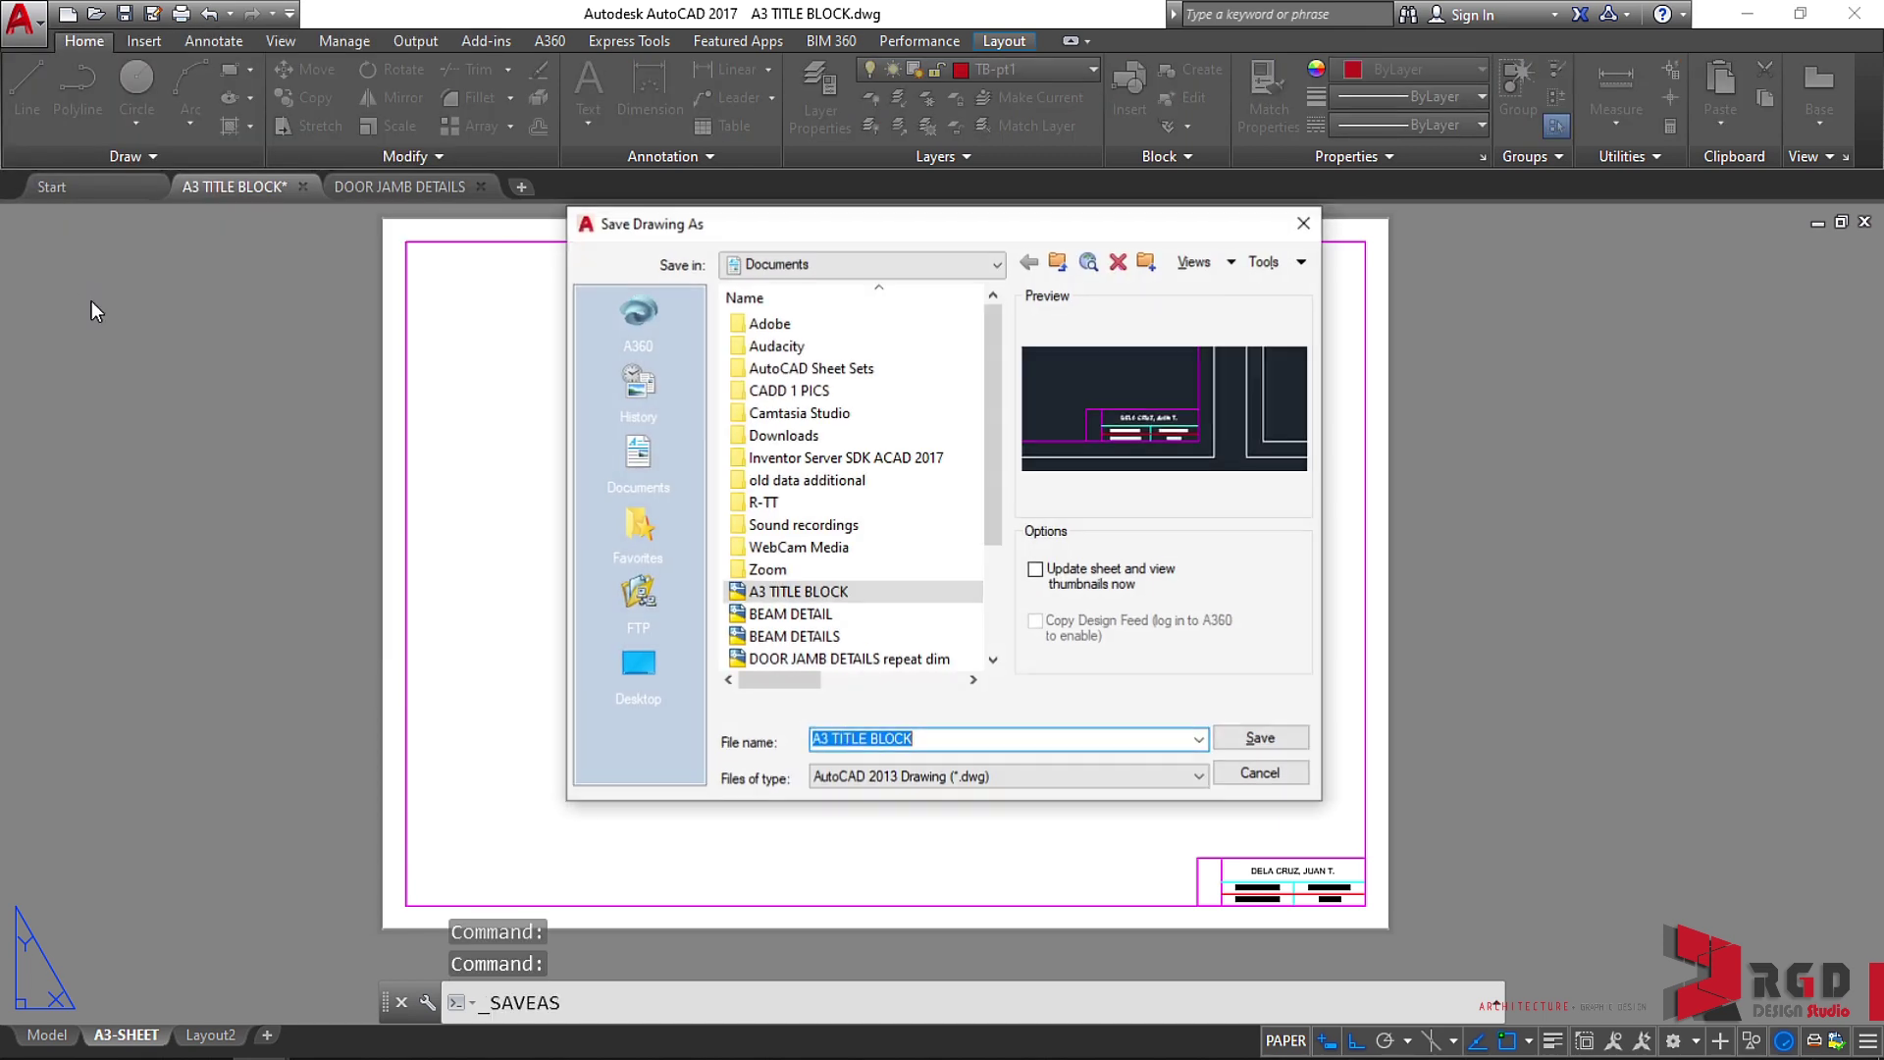
{"action": "type", "text": "BEAM"}
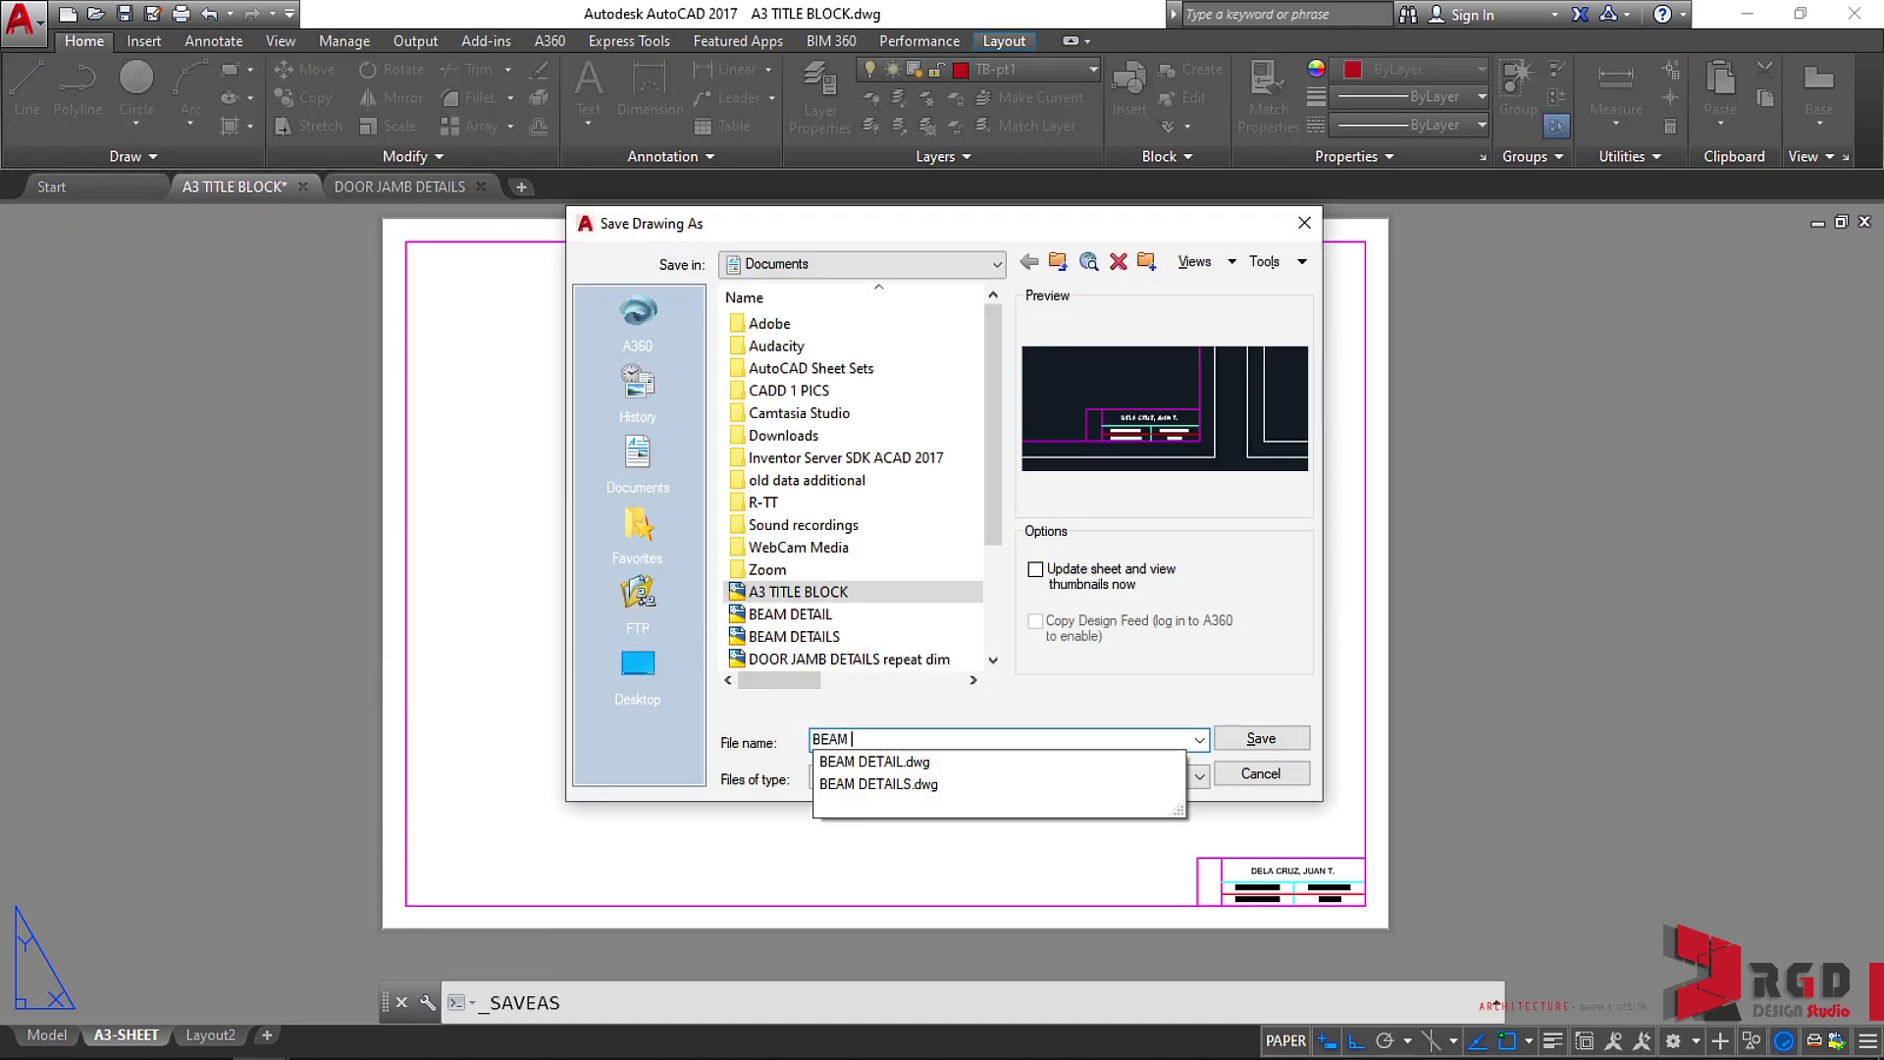
{"action": "type", "text": " DETAIL LAYOUT"}
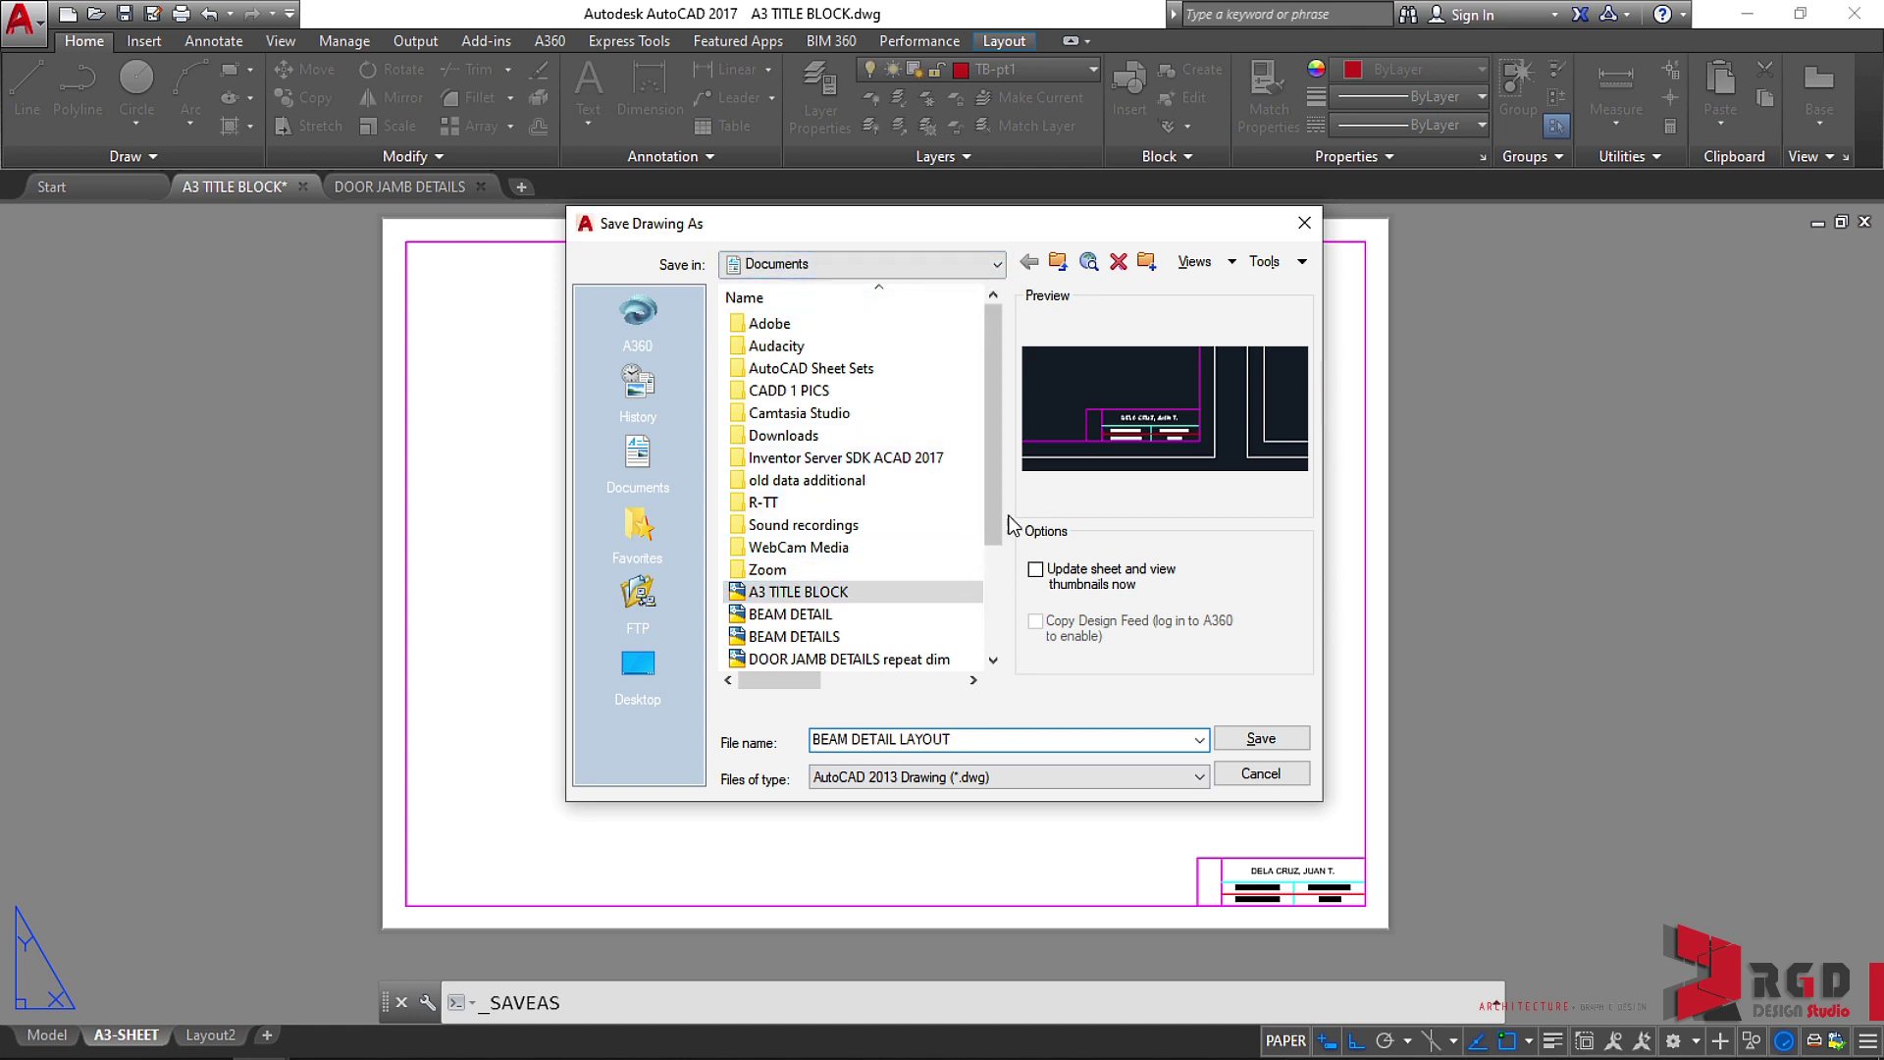
{"action": "left_click", "coordinate": [1263, 740]}
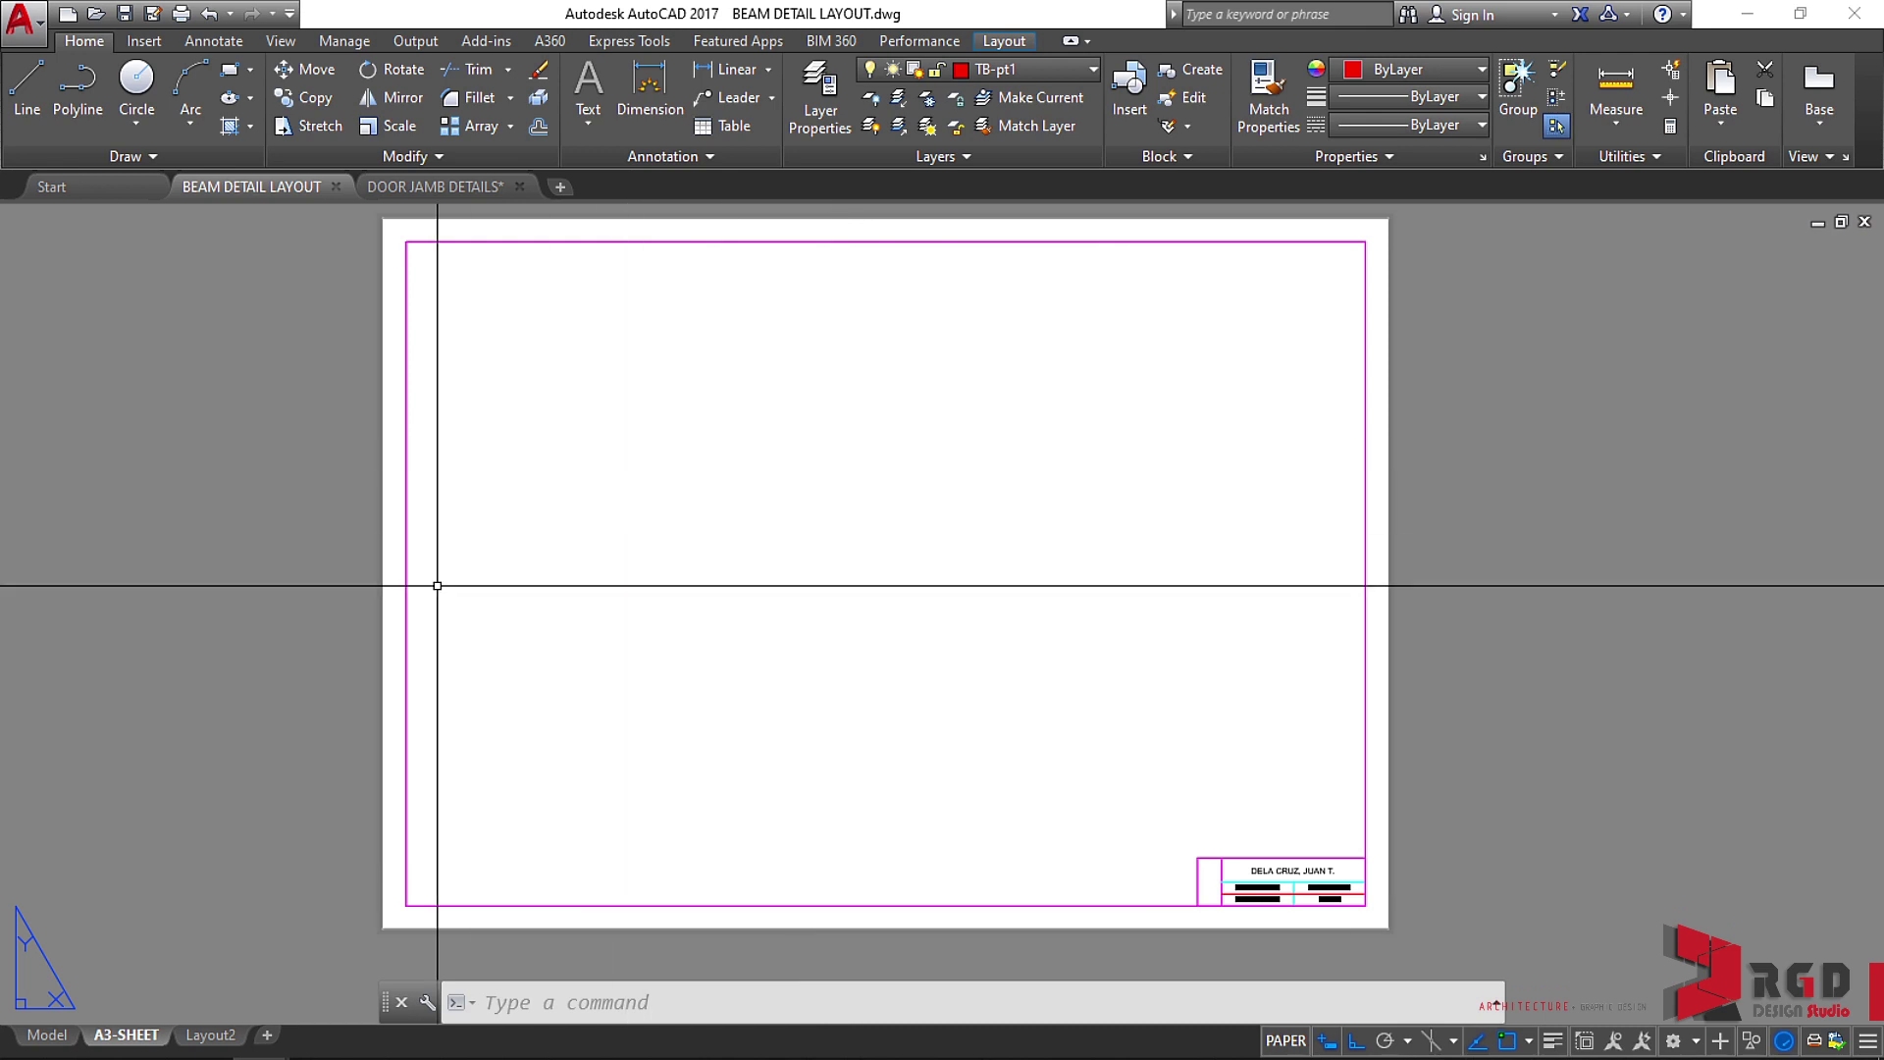
Erase both title-block frames from model space, then resave the drawing on the A3-SHEET layout.
{"action": "left_click", "coordinate": [47, 1035]}
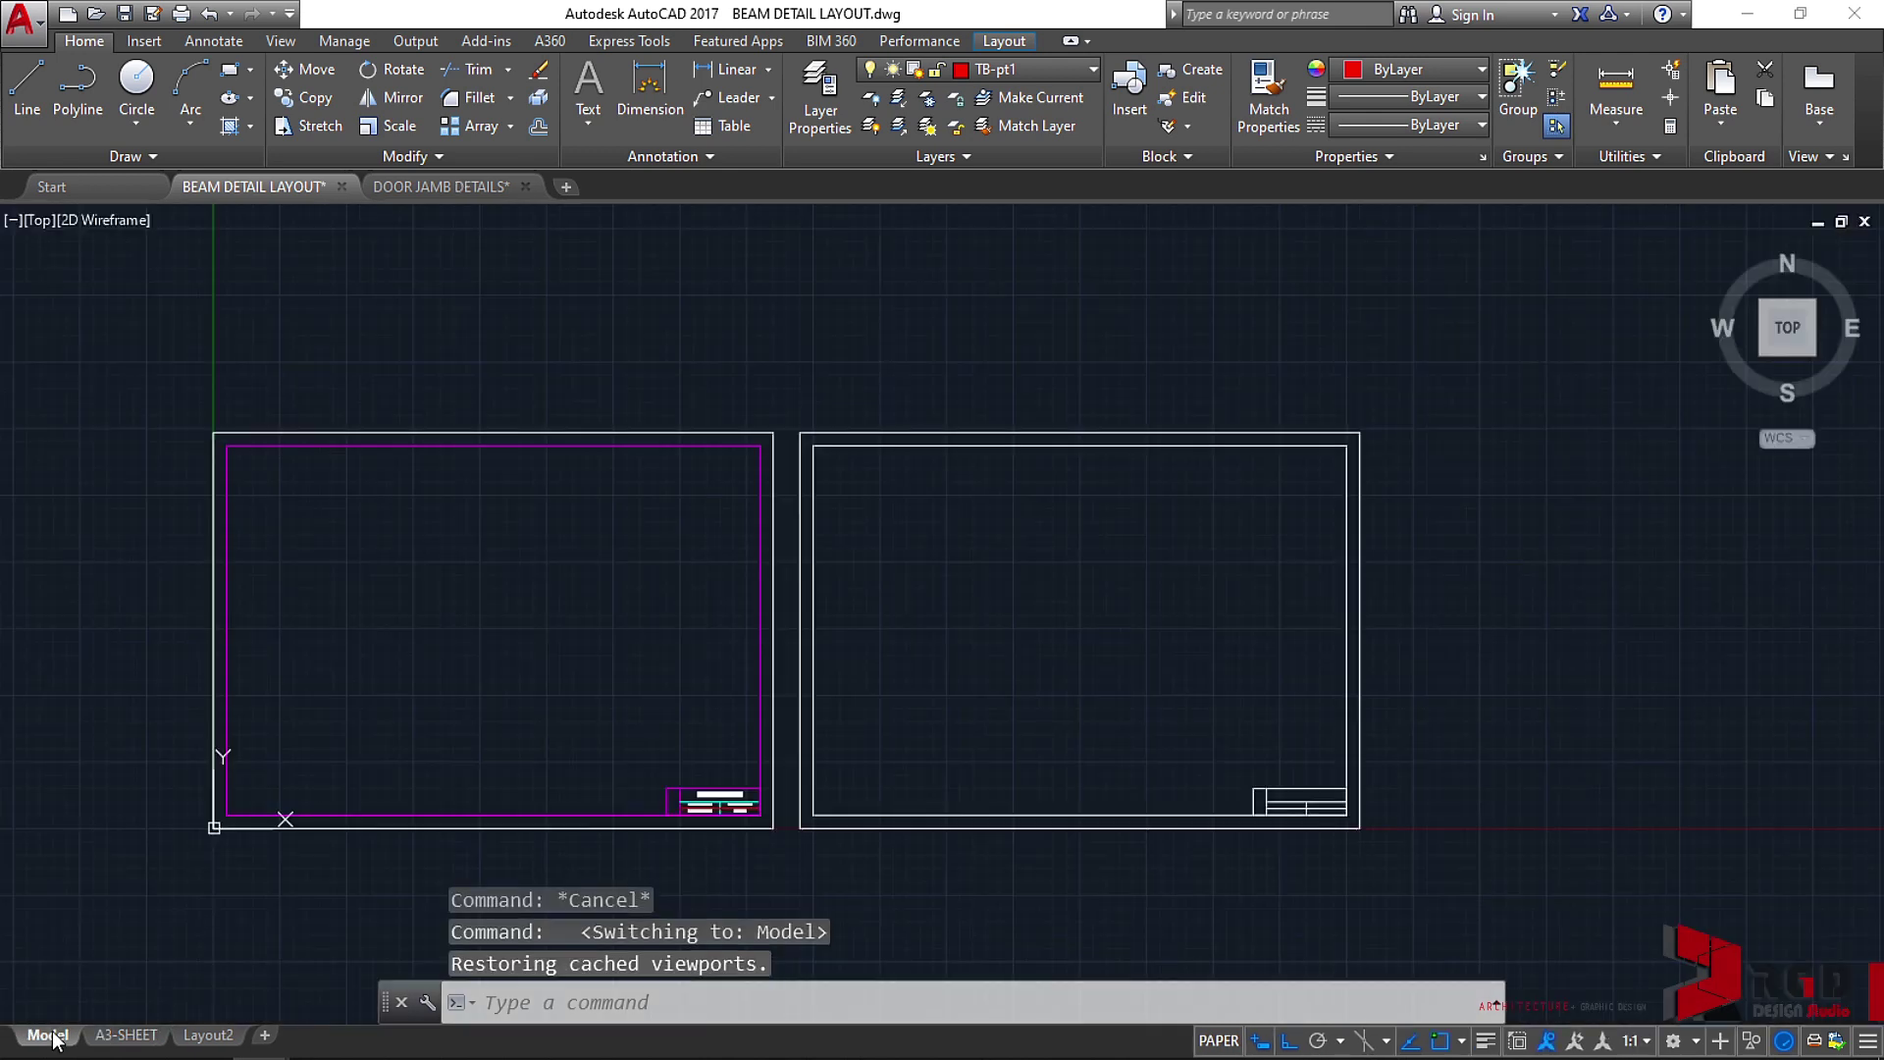
{"action": "left_click", "coordinate": [1425, 894]}
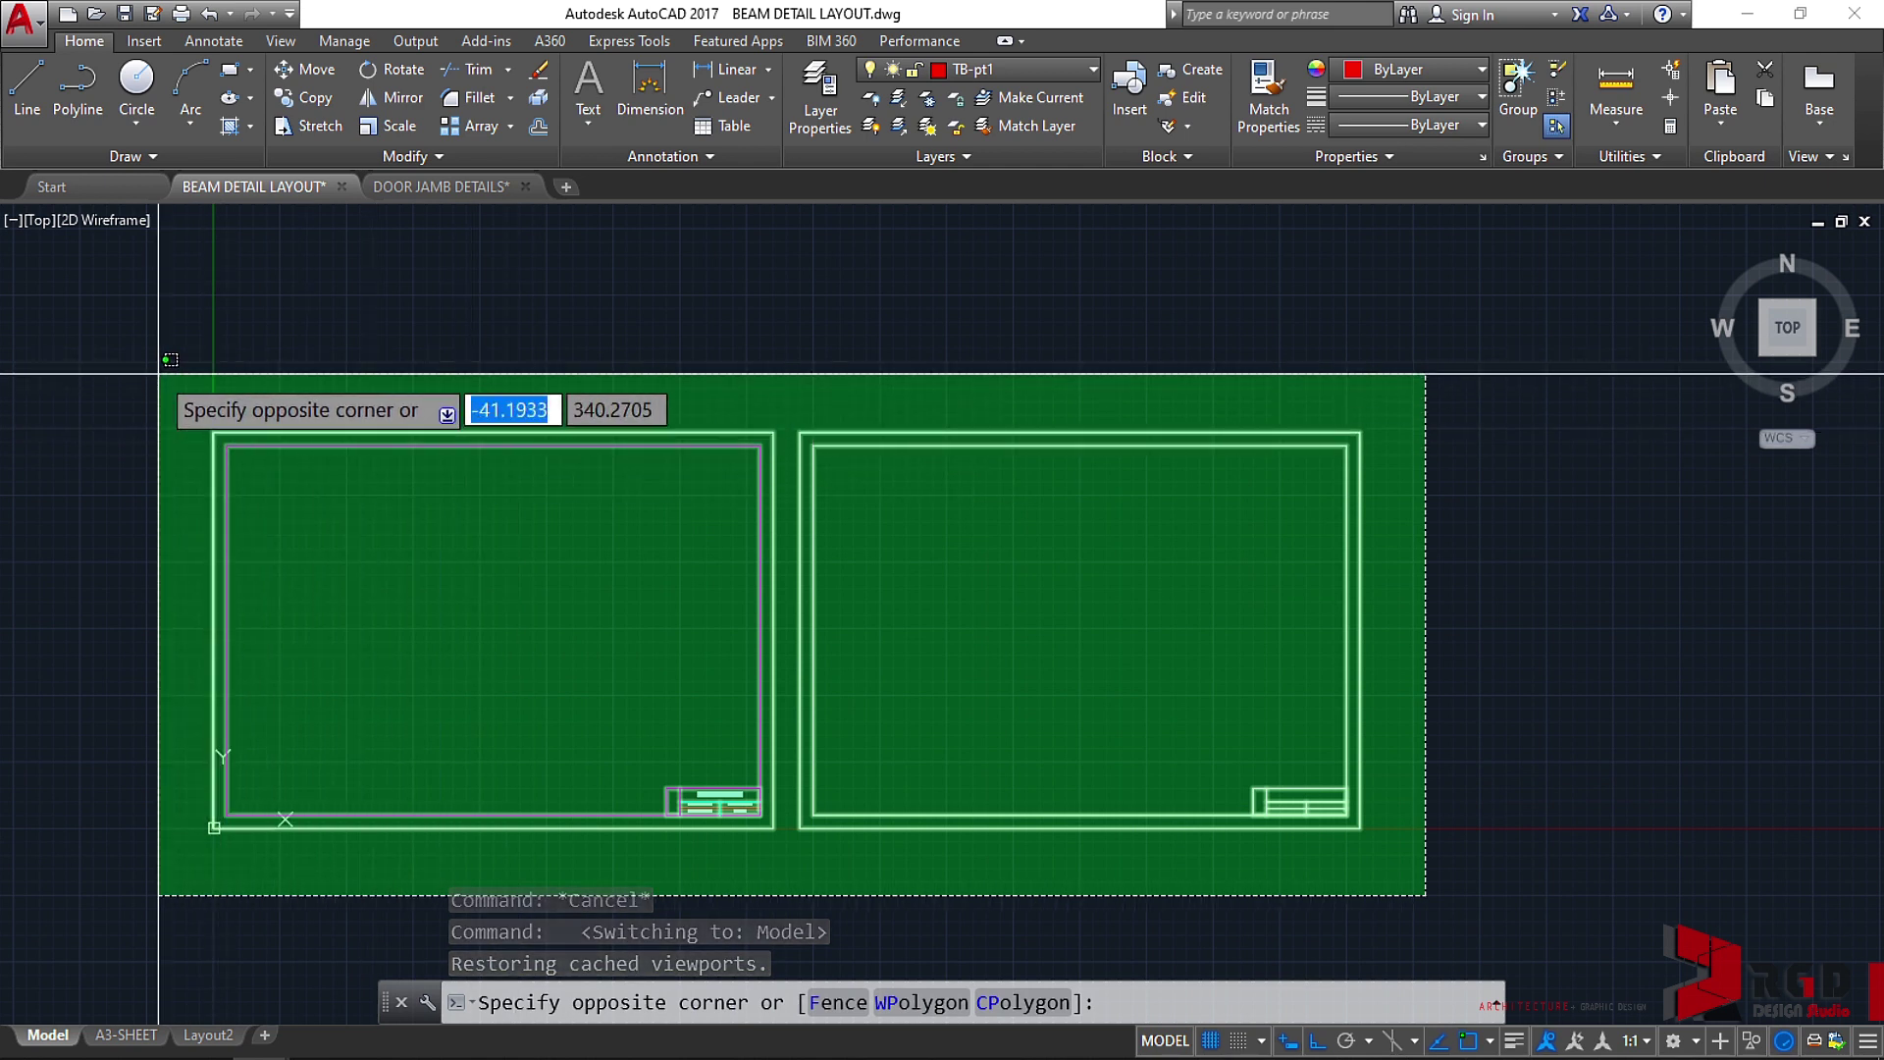
{"action": "left_click", "coordinate": [156, 378]}
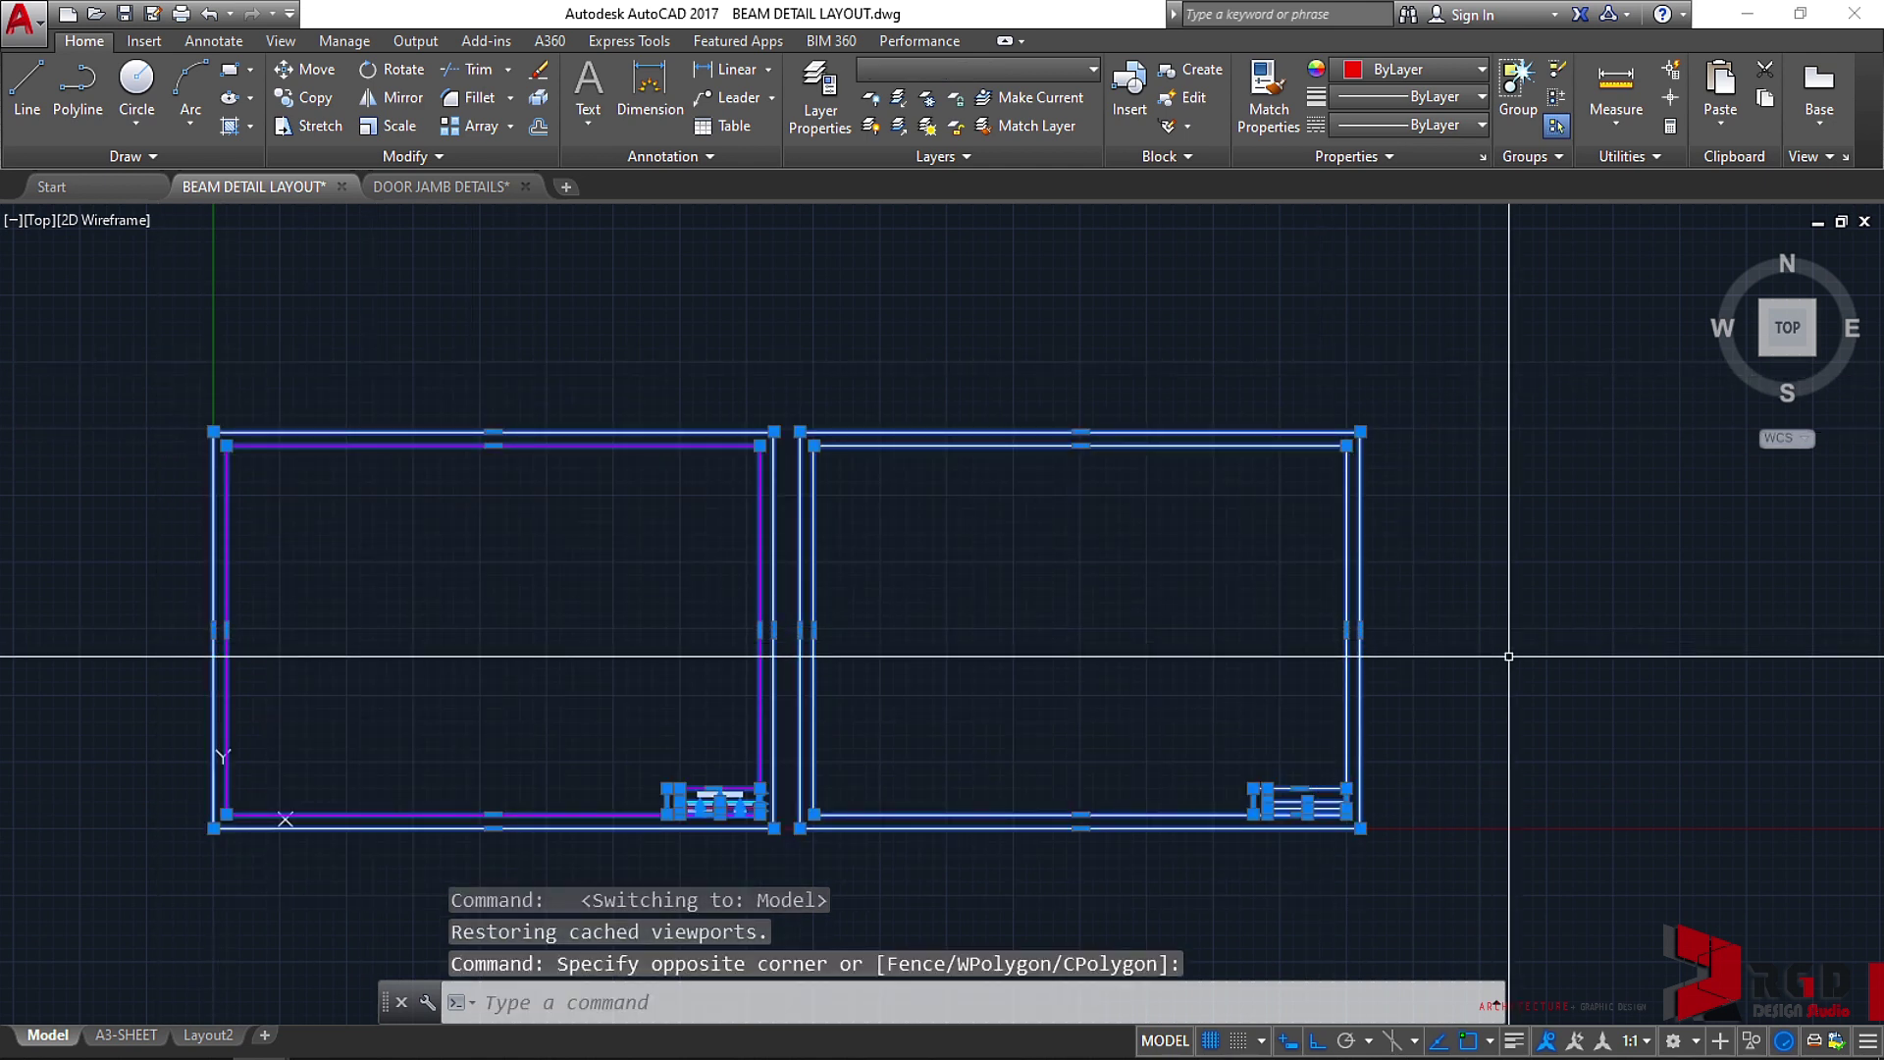
{"action": "type", "text": "E"}
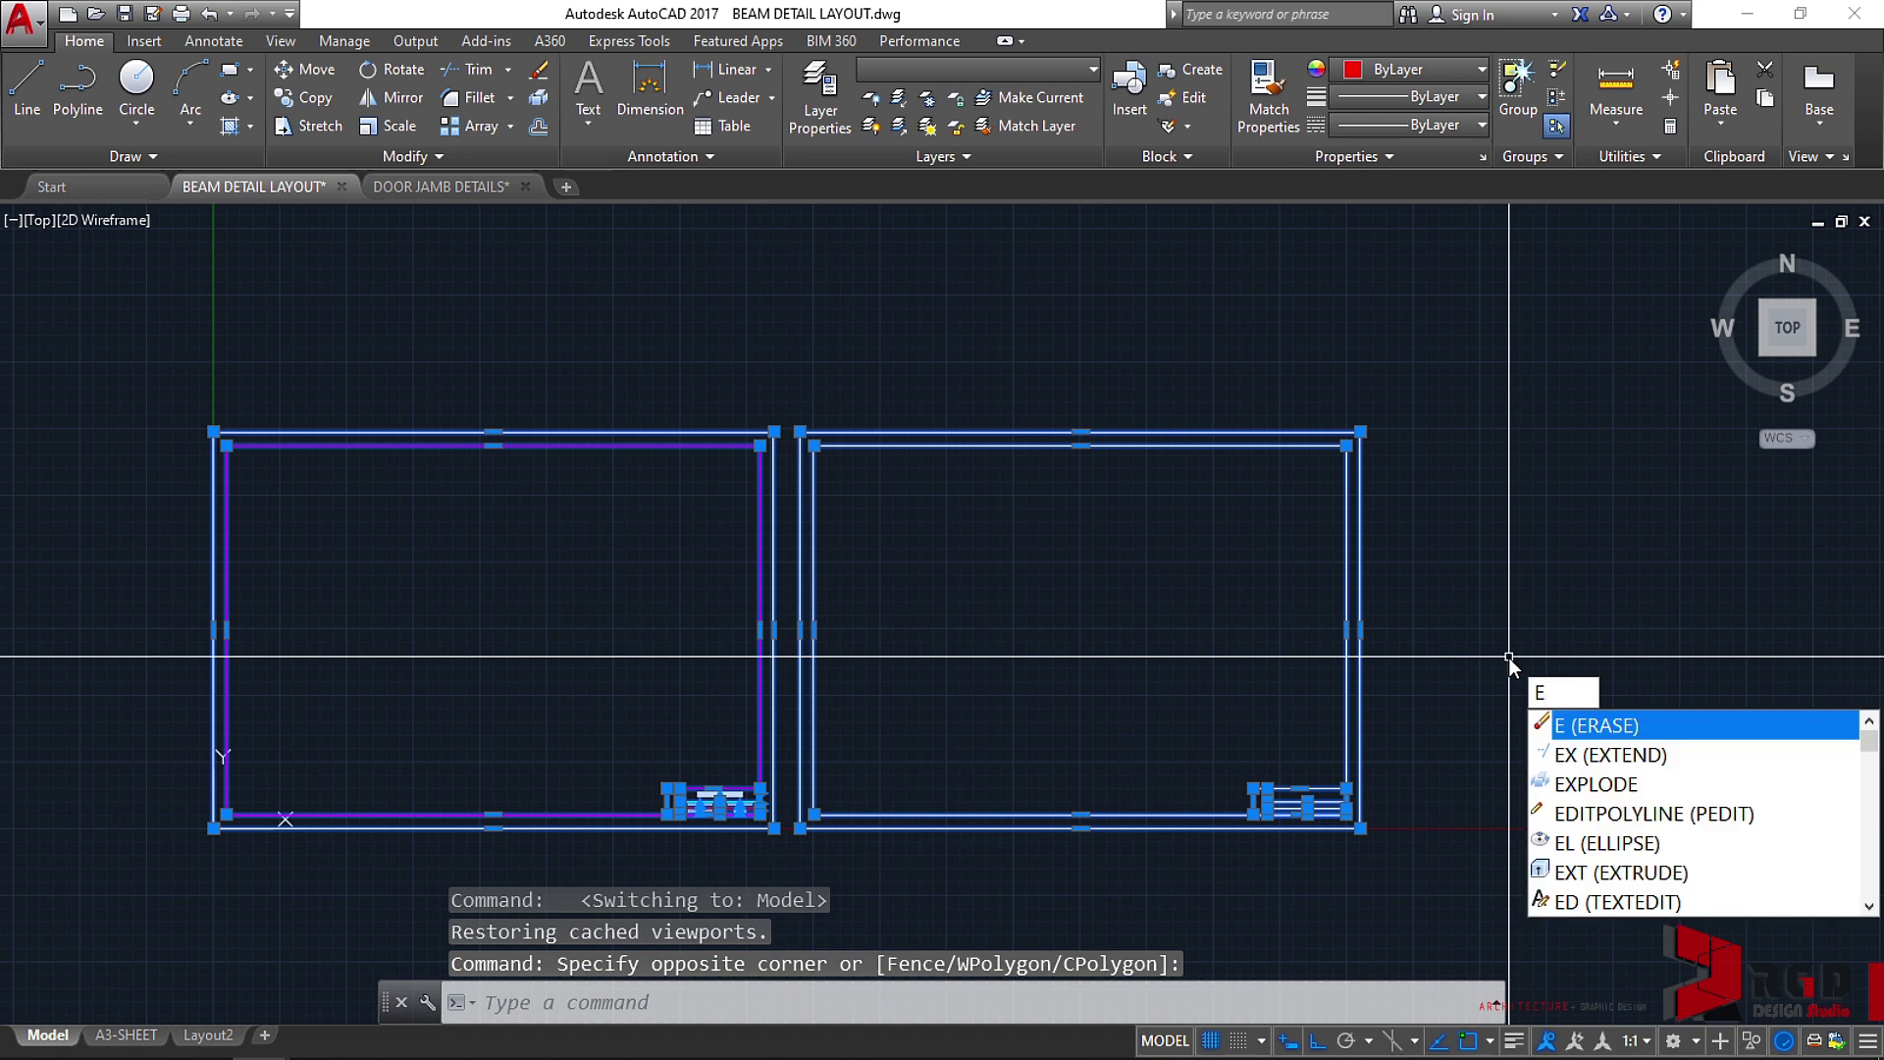
{"action": "key", "text": "Return"}
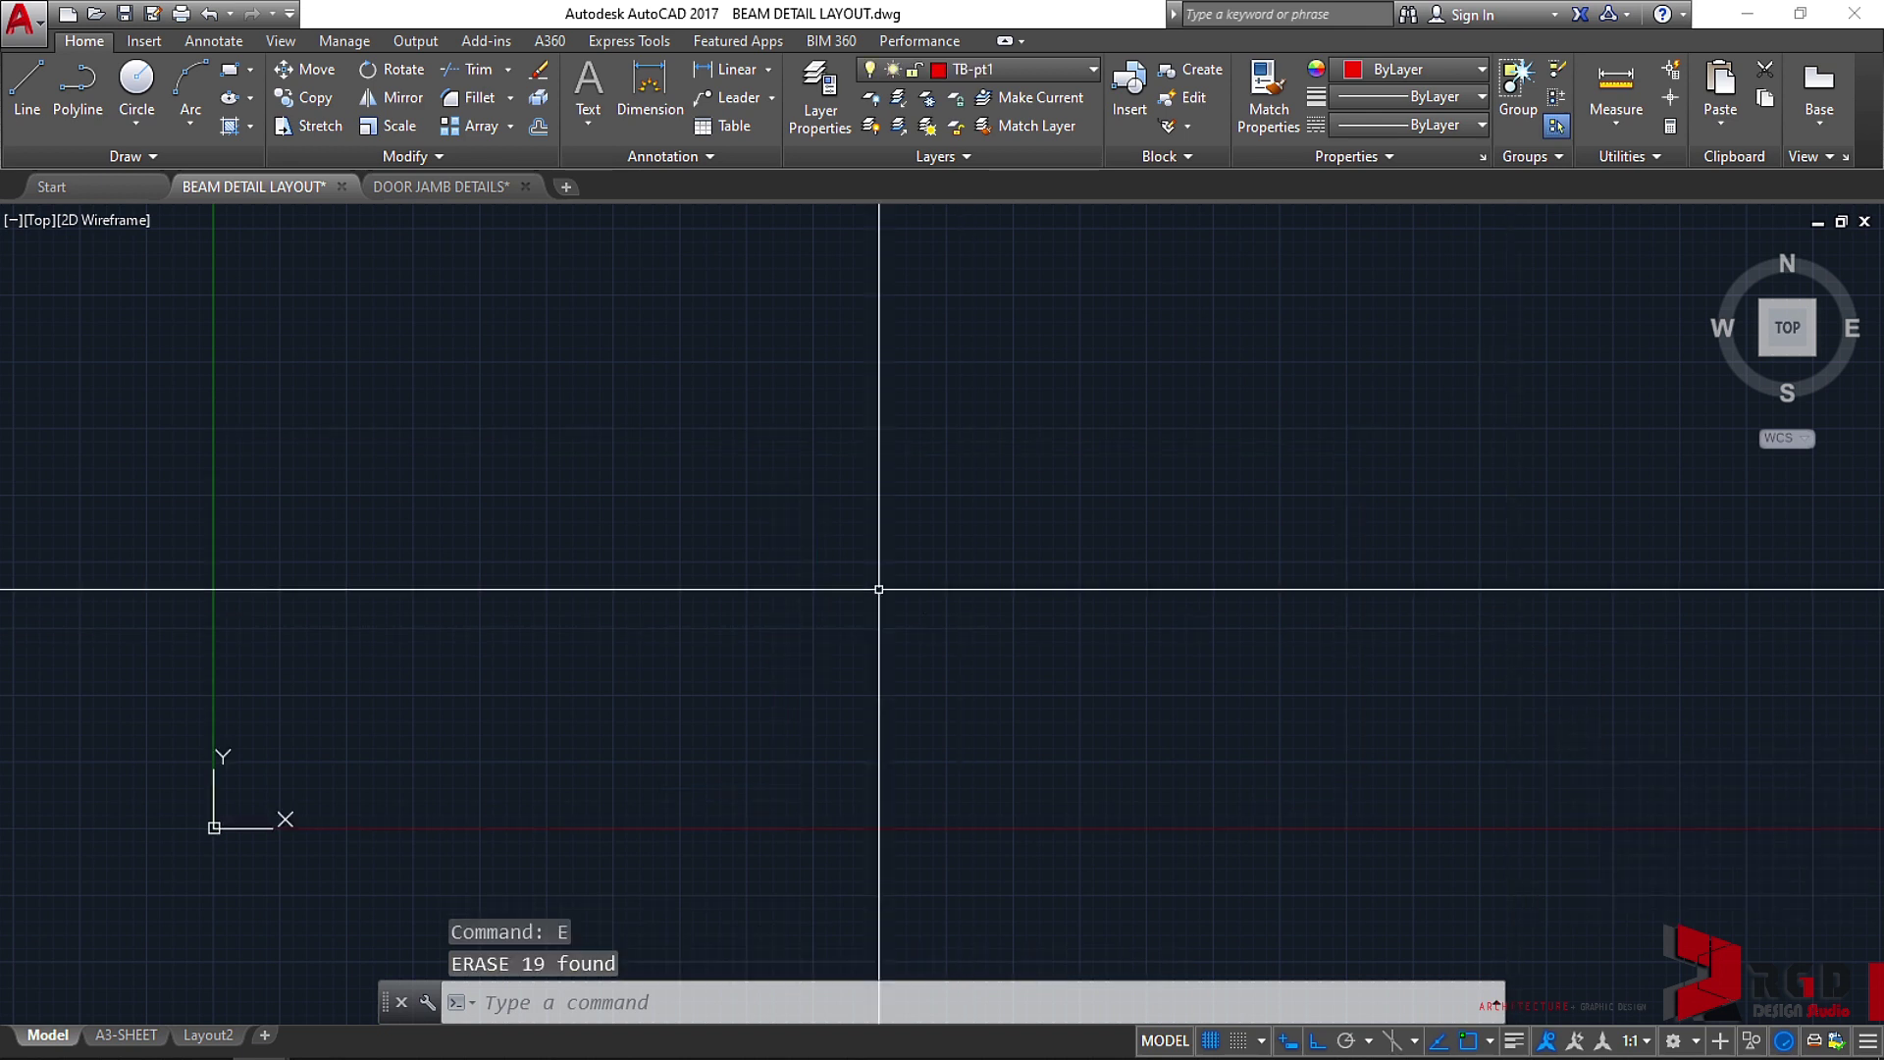
{"action": "left_click", "coordinate": [117, 1036]}
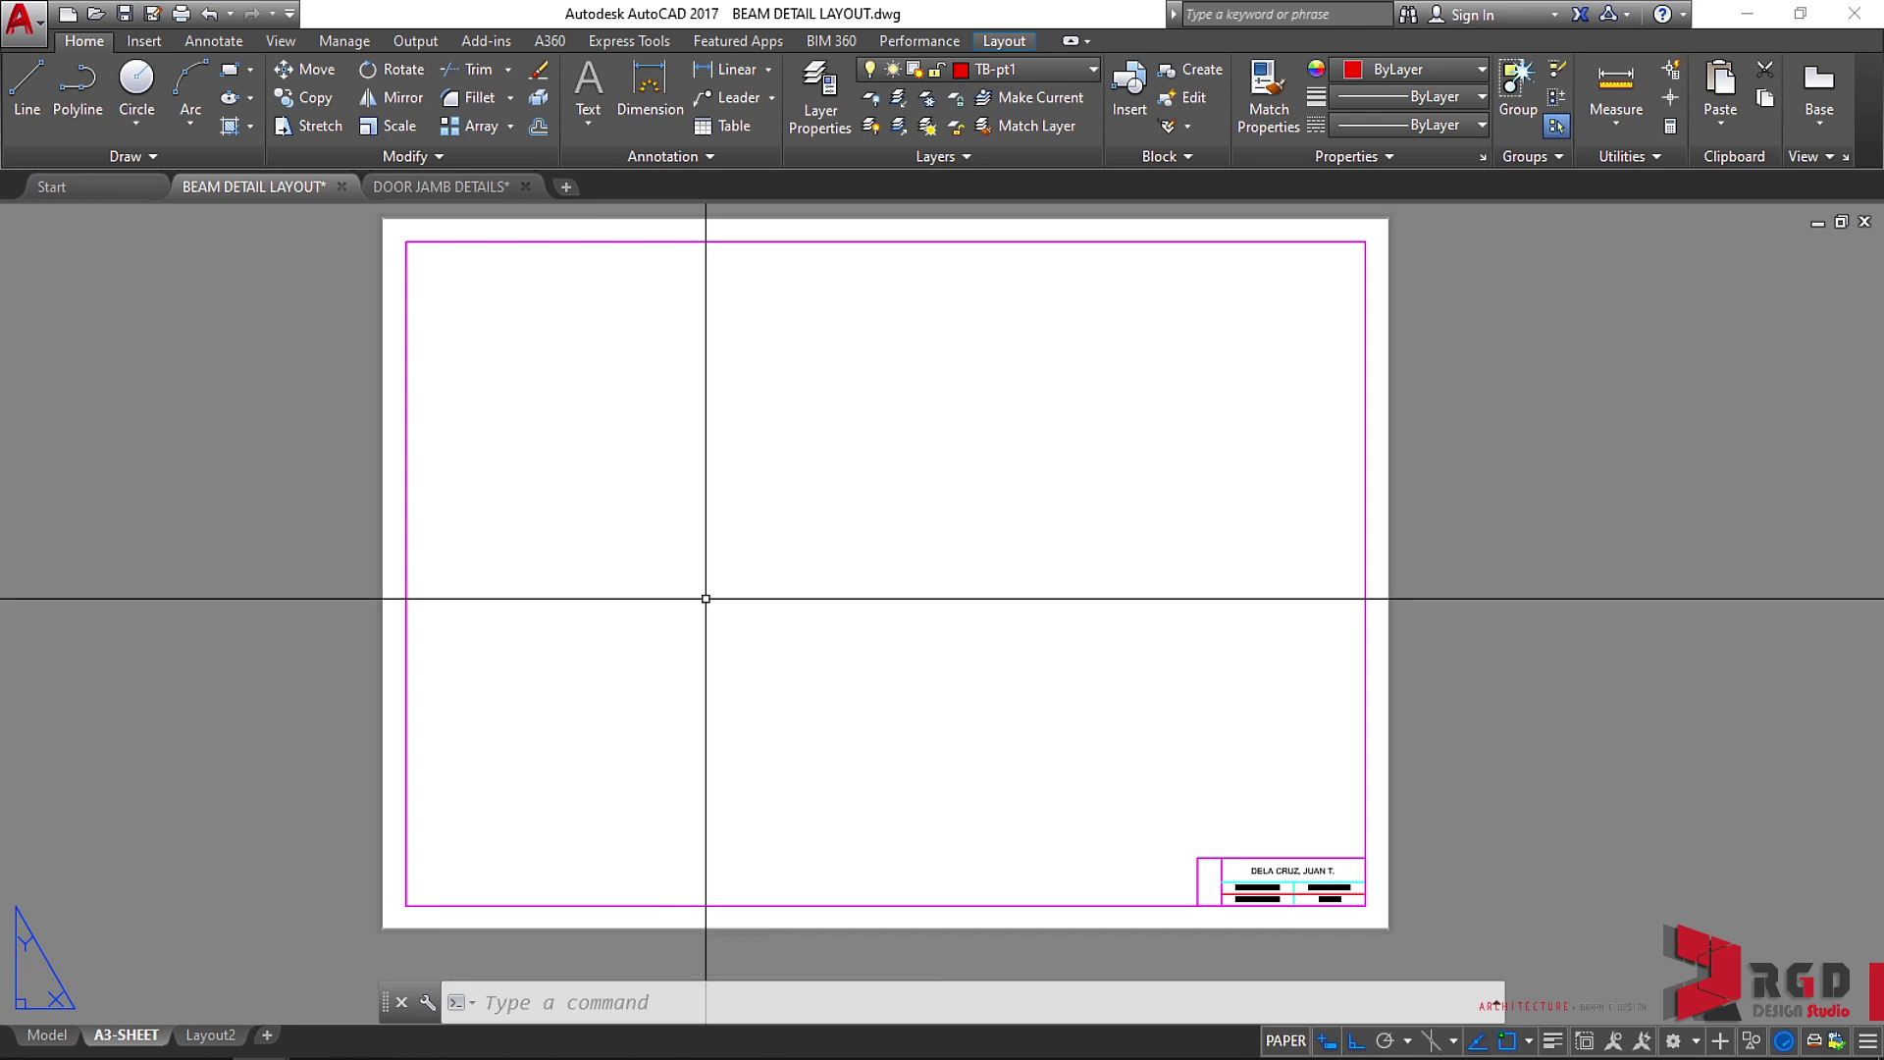
{"action": "key", "text": "ctrl+s"}
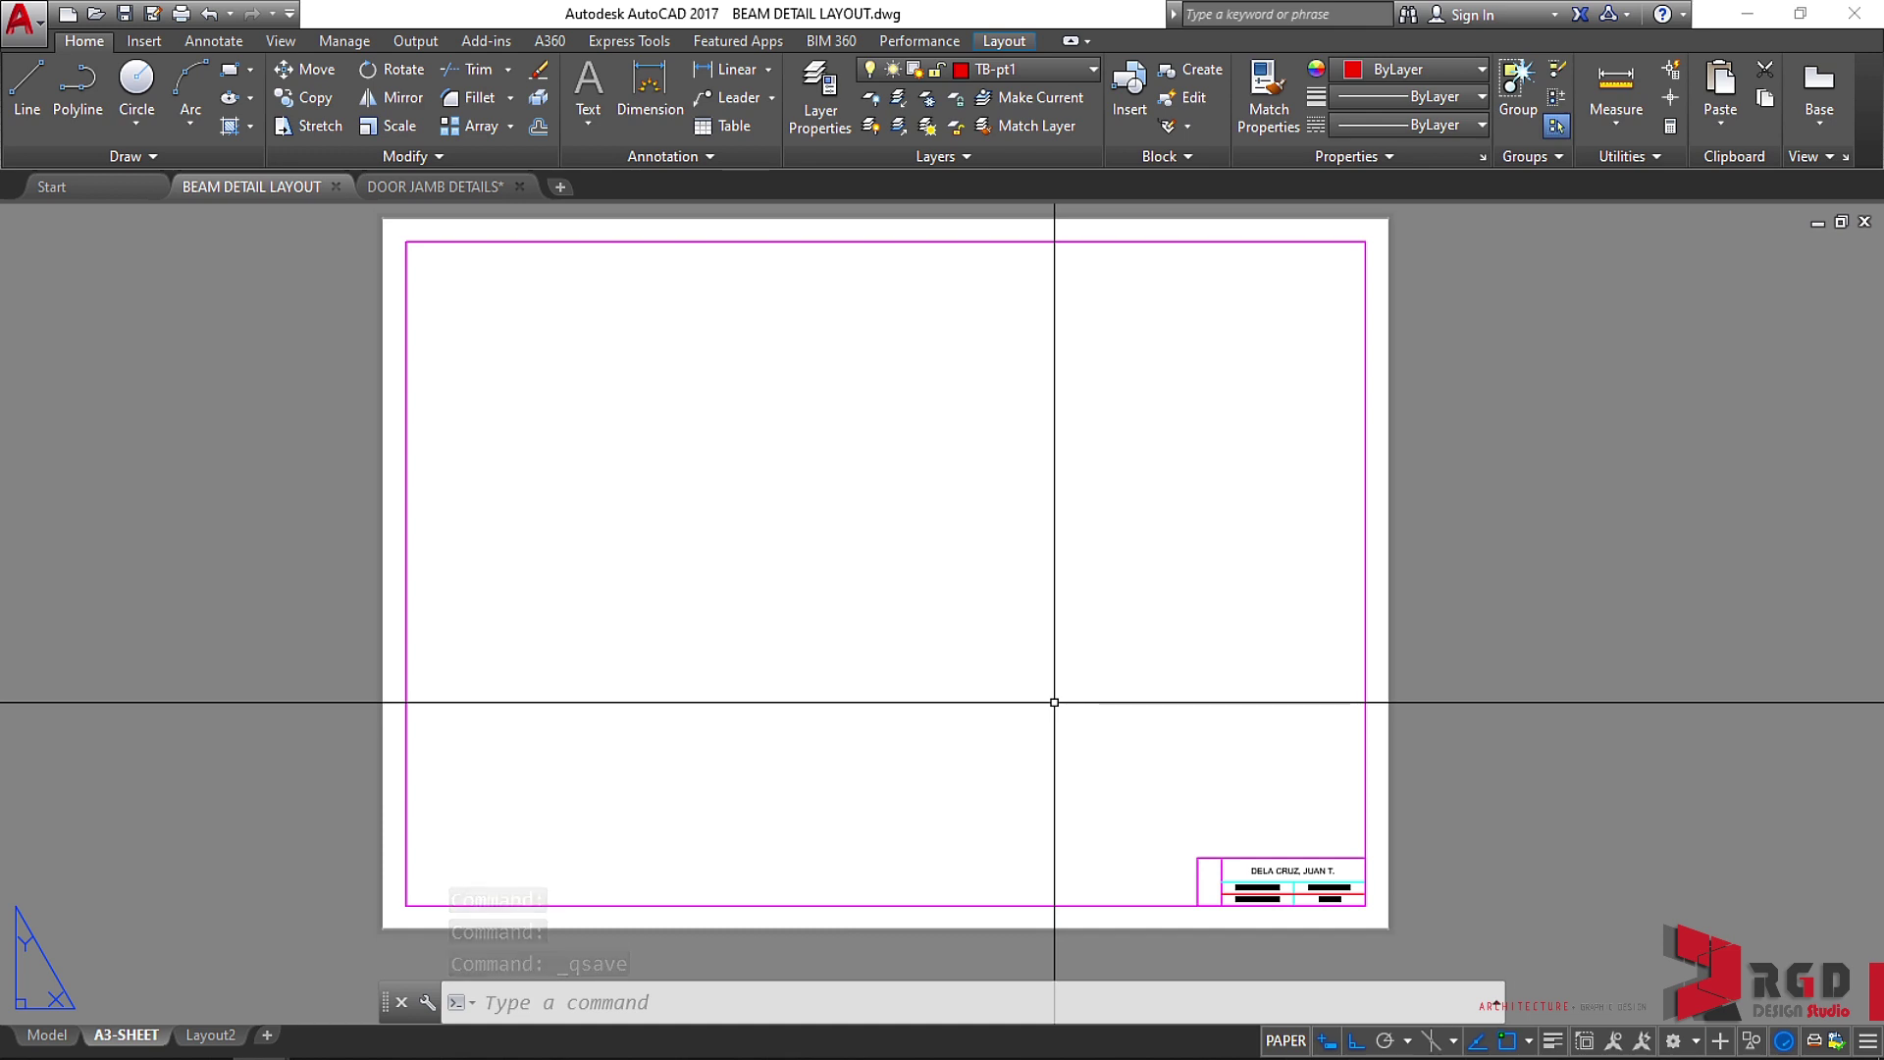
Lock the TB-BORDER, TB-pt1, TB-pt4 and TB-pt6 layers.
{"action": "type", "text": "A"}
{"action": "key", "text": "Return"}
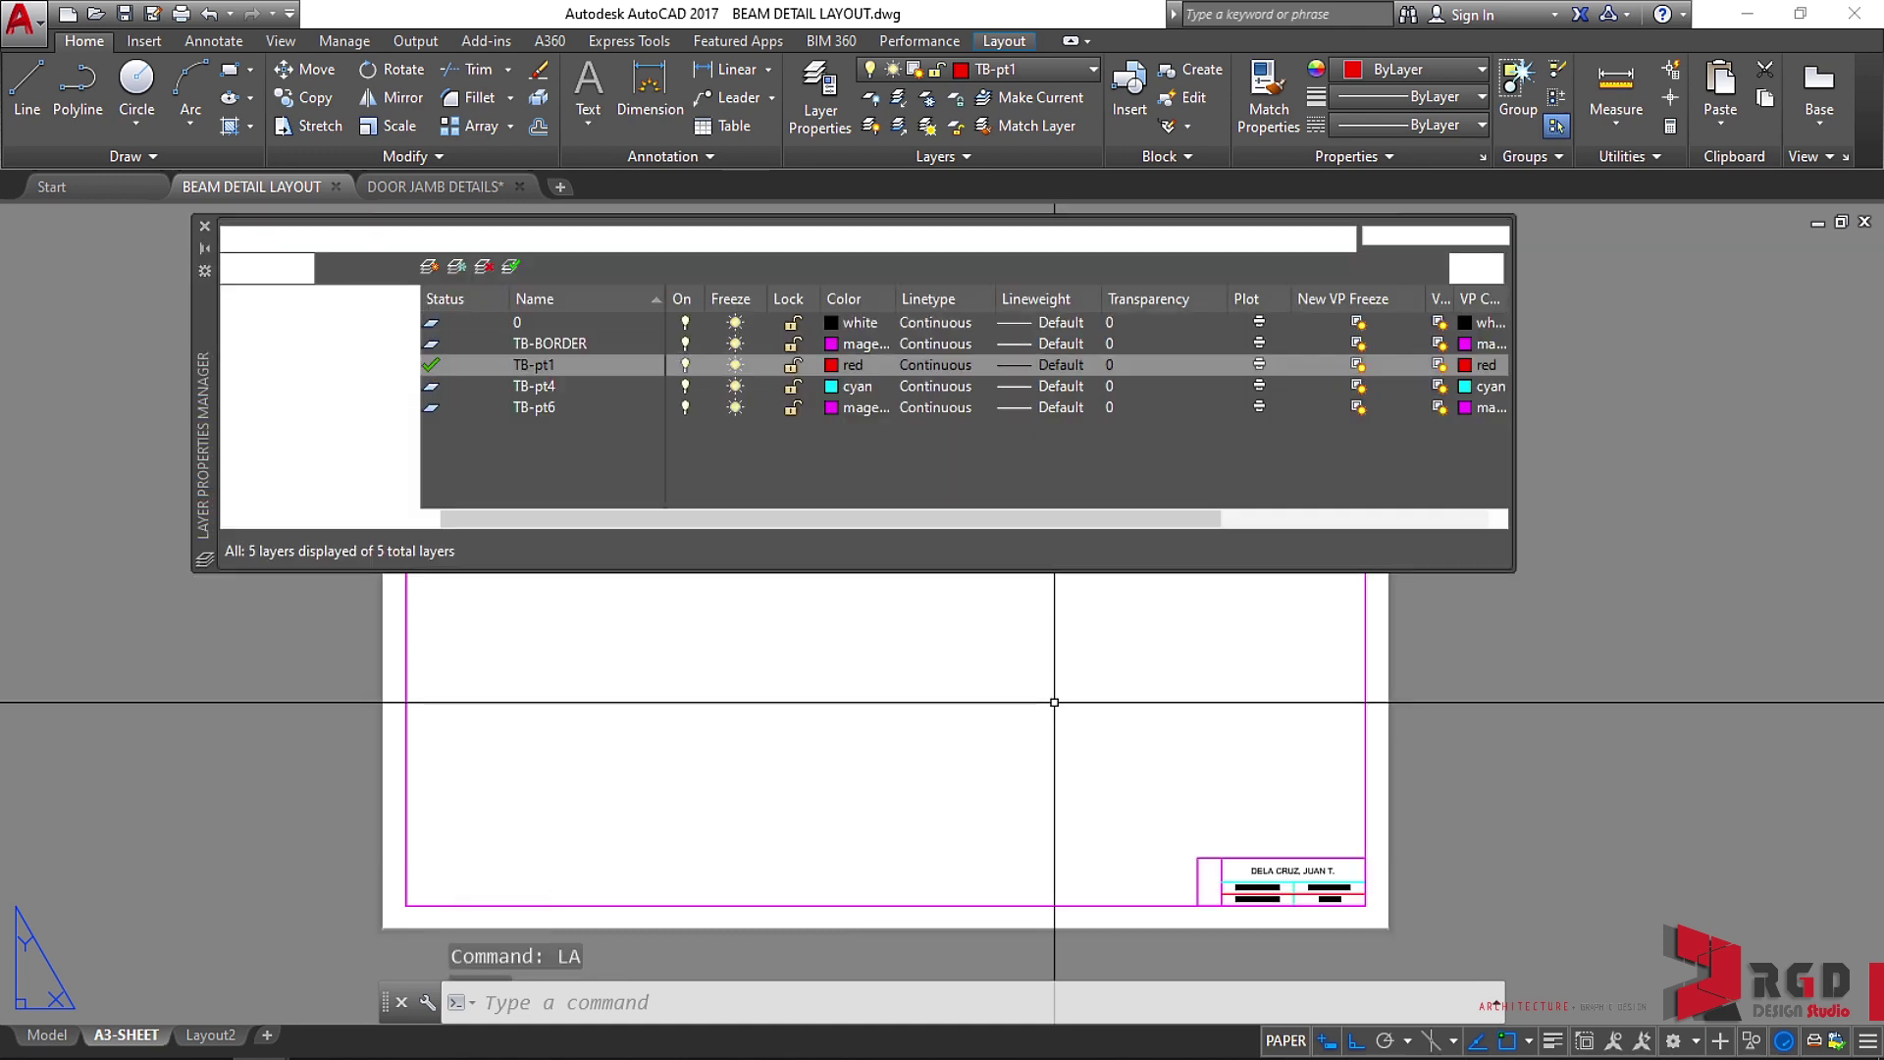
{"action": "left_click", "coordinate": [793, 346]}
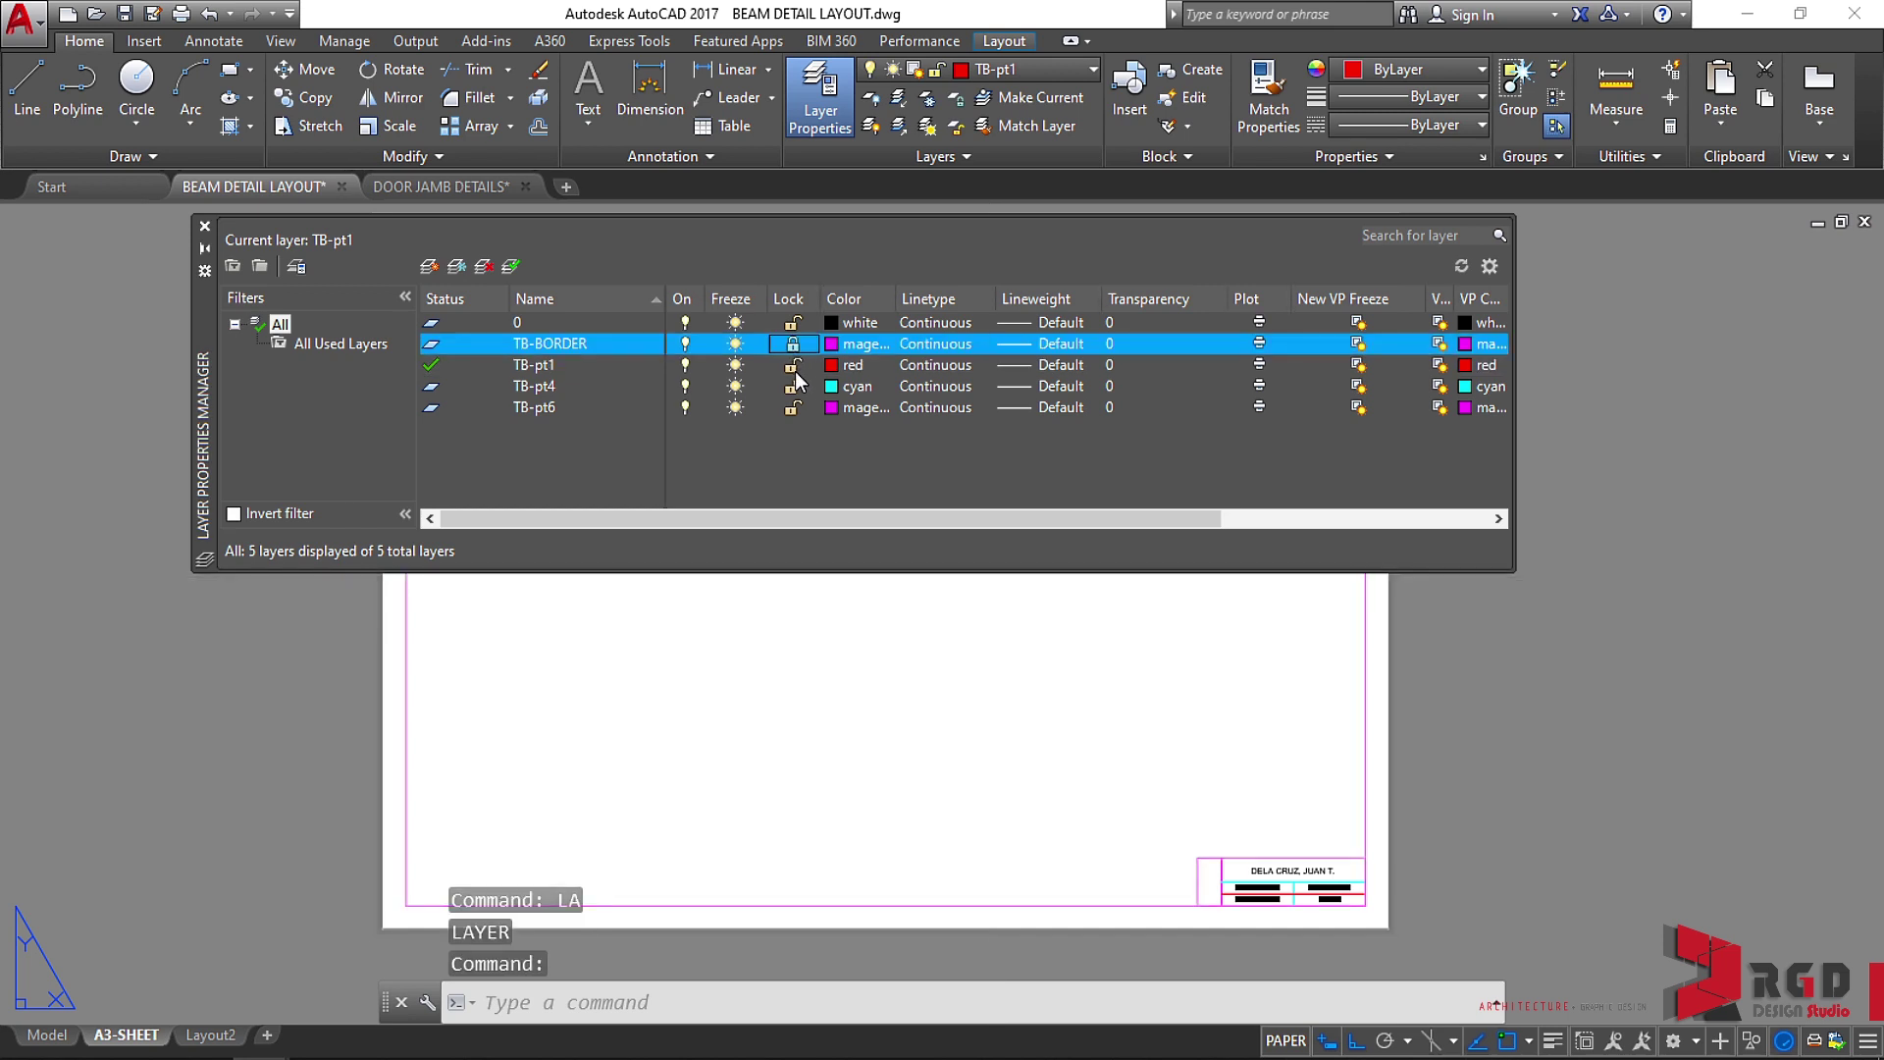
{"action": "left_click", "coordinate": [794, 366]}
{"action": "left_click", "coordinate": [793, 387]}
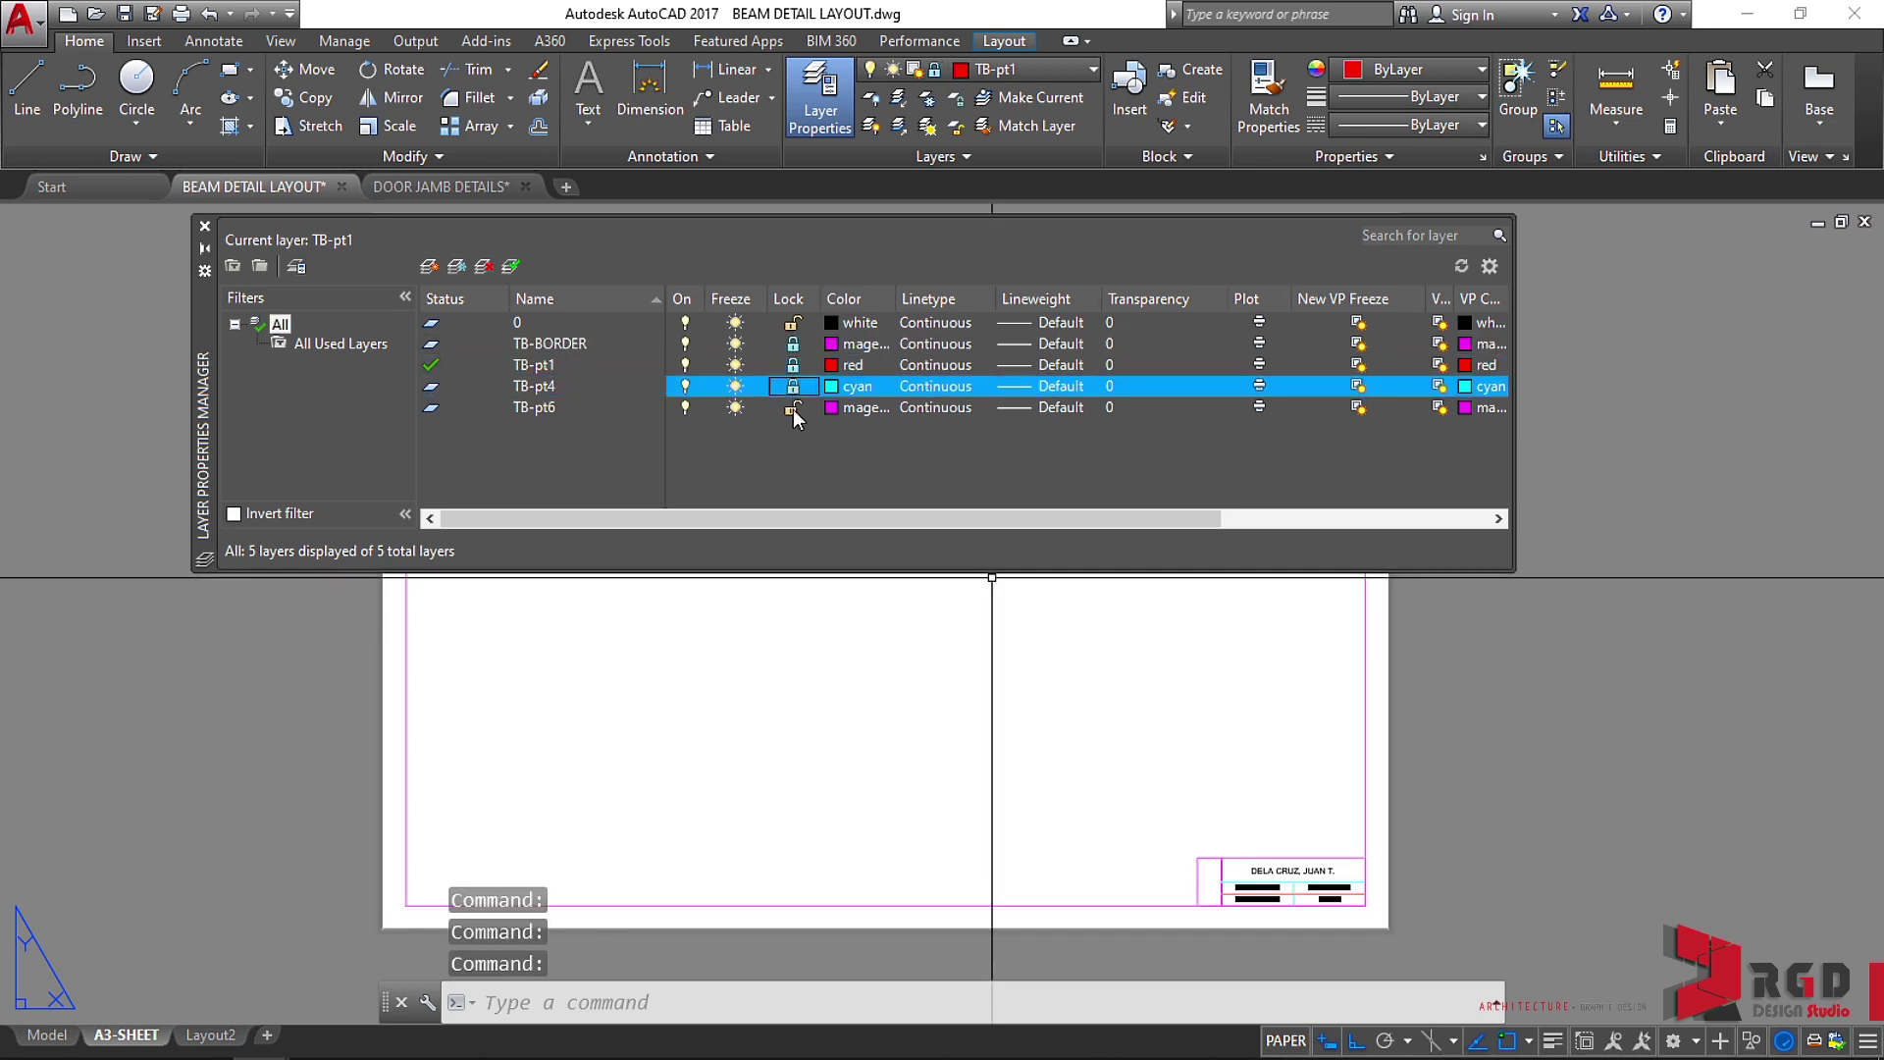
{"action": "left_click", "coordinate": [793, 408]}
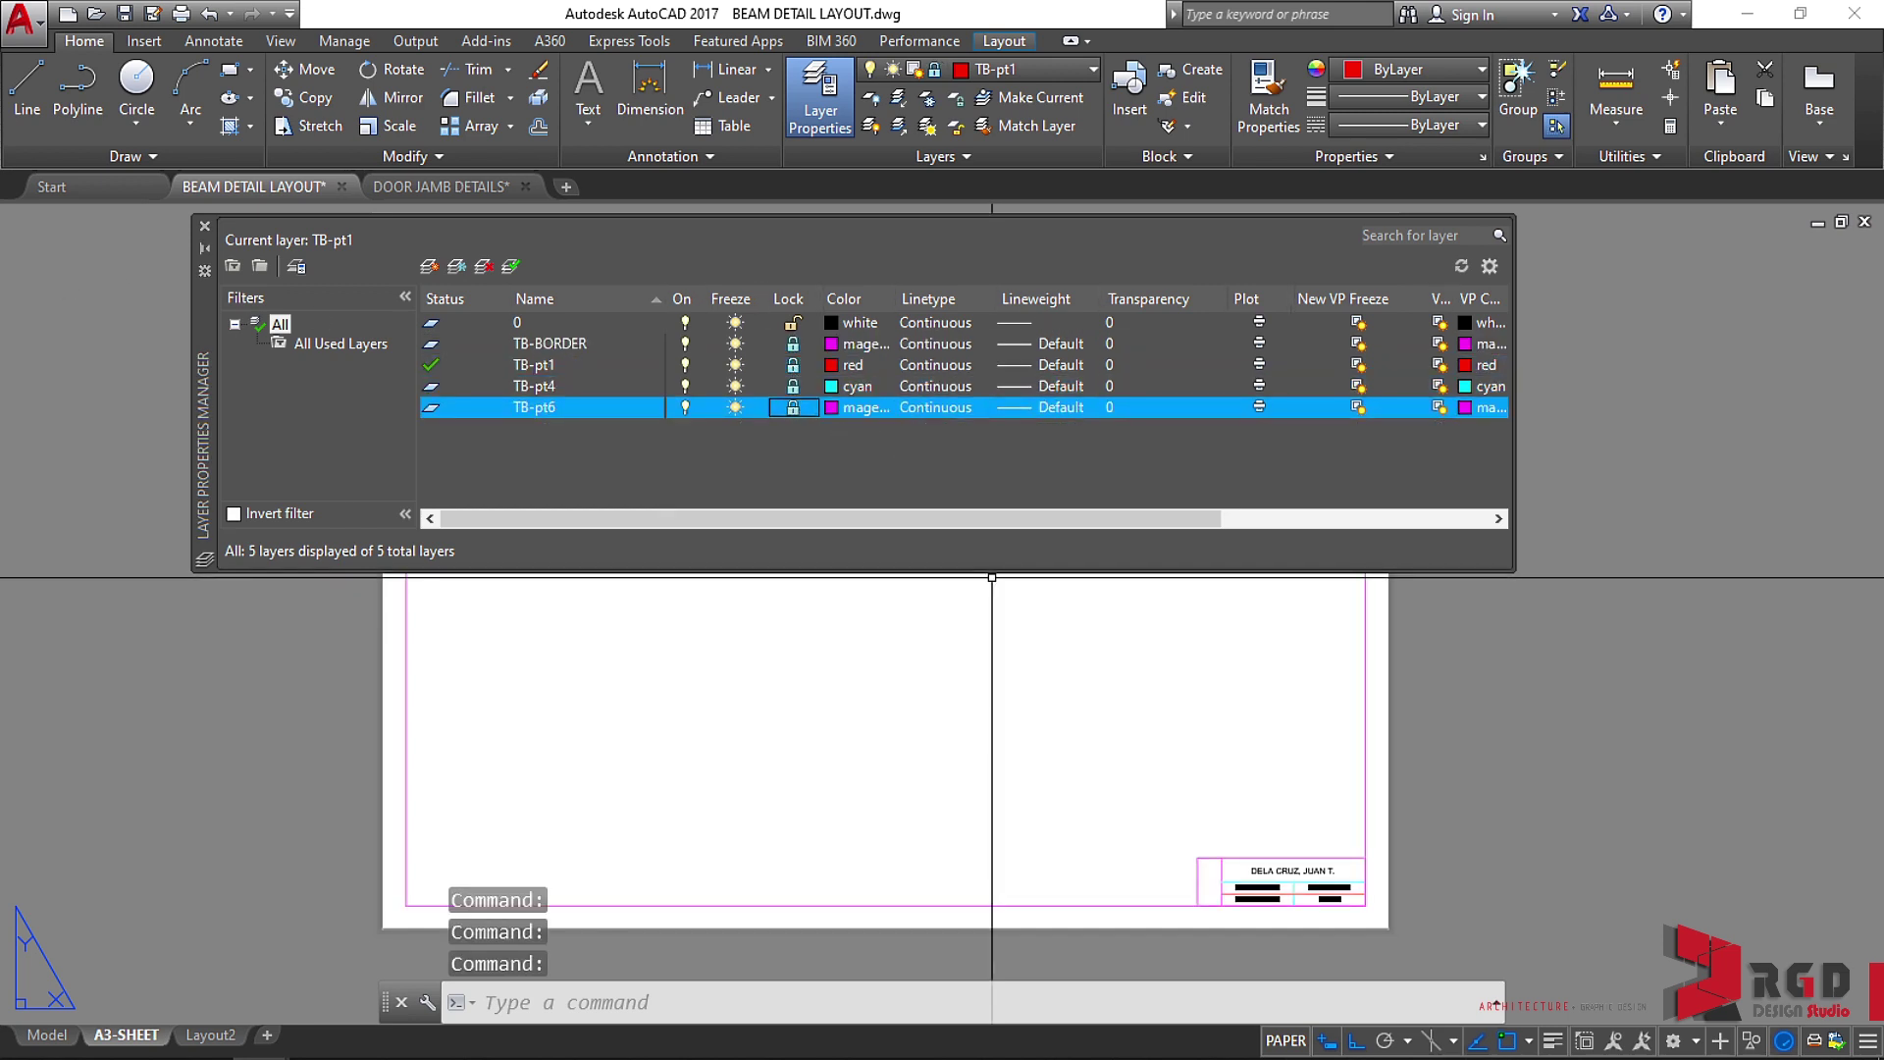
{"action": "left_click", "coordinate": [205, 227]}
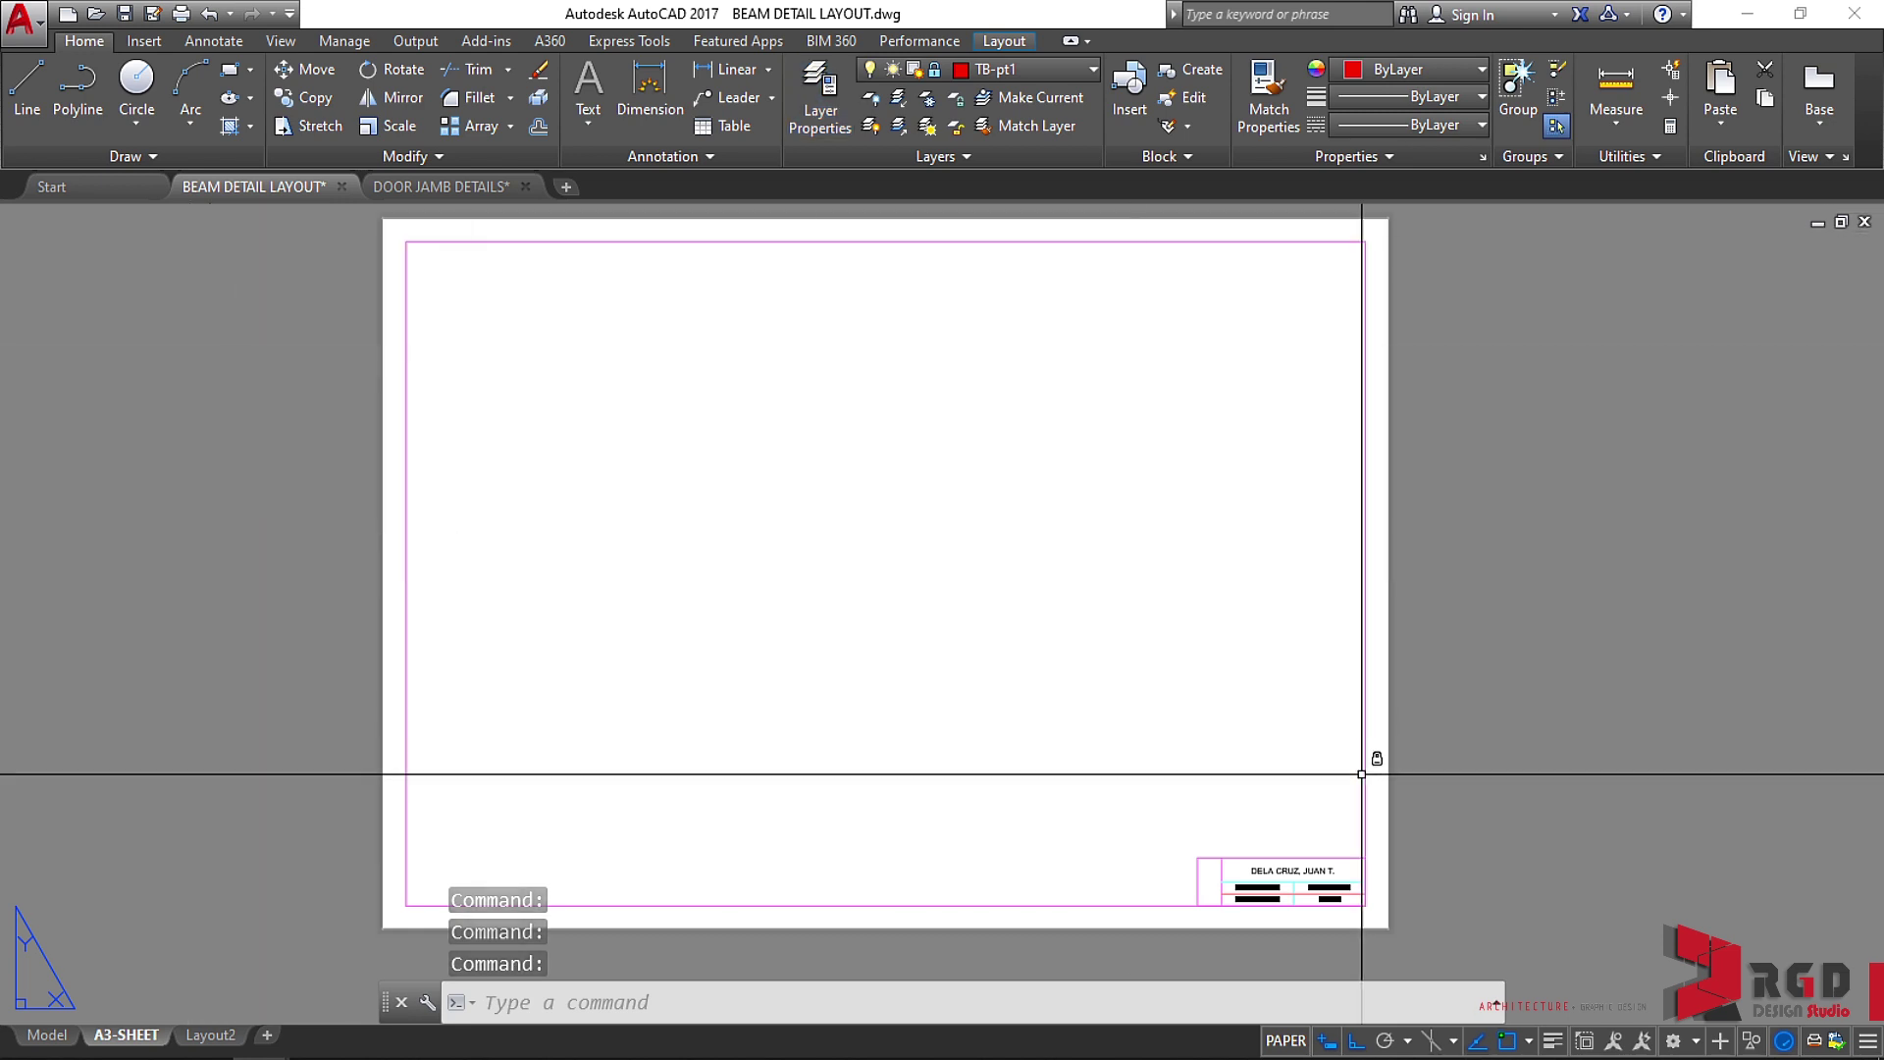
Move the title-block table onto the TB-pt1 layer, dismissing the locked-layers warning.
{"action": "scroll", "coordinate": [1315, 888], "scroll_direction": "up", "scroll_amount": 4}
{"action": "middle_click_drag", "start_coordinate": [1332, 893], "coordinate": [1186, 768]}
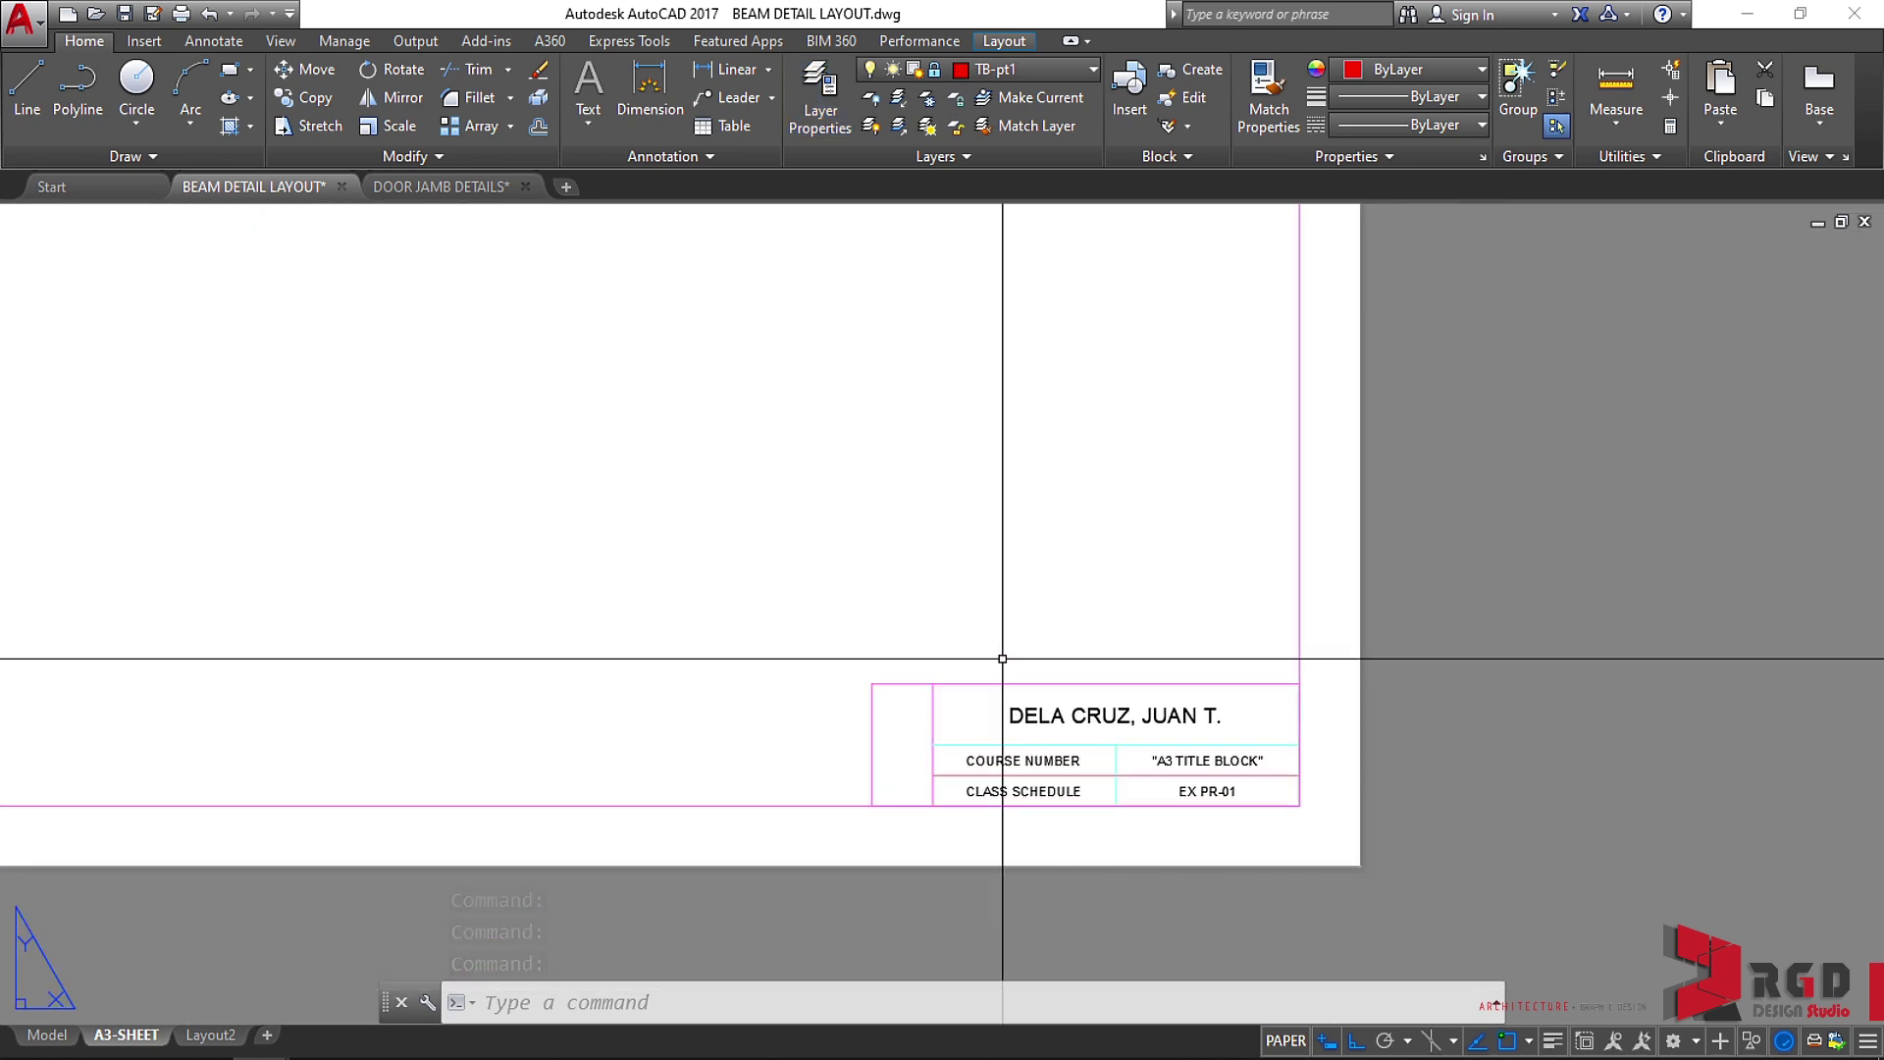
{"action": "left_click", "coordinate": [940, 639]}
{"action": "left_click", "coordinate": [1300, 802]}
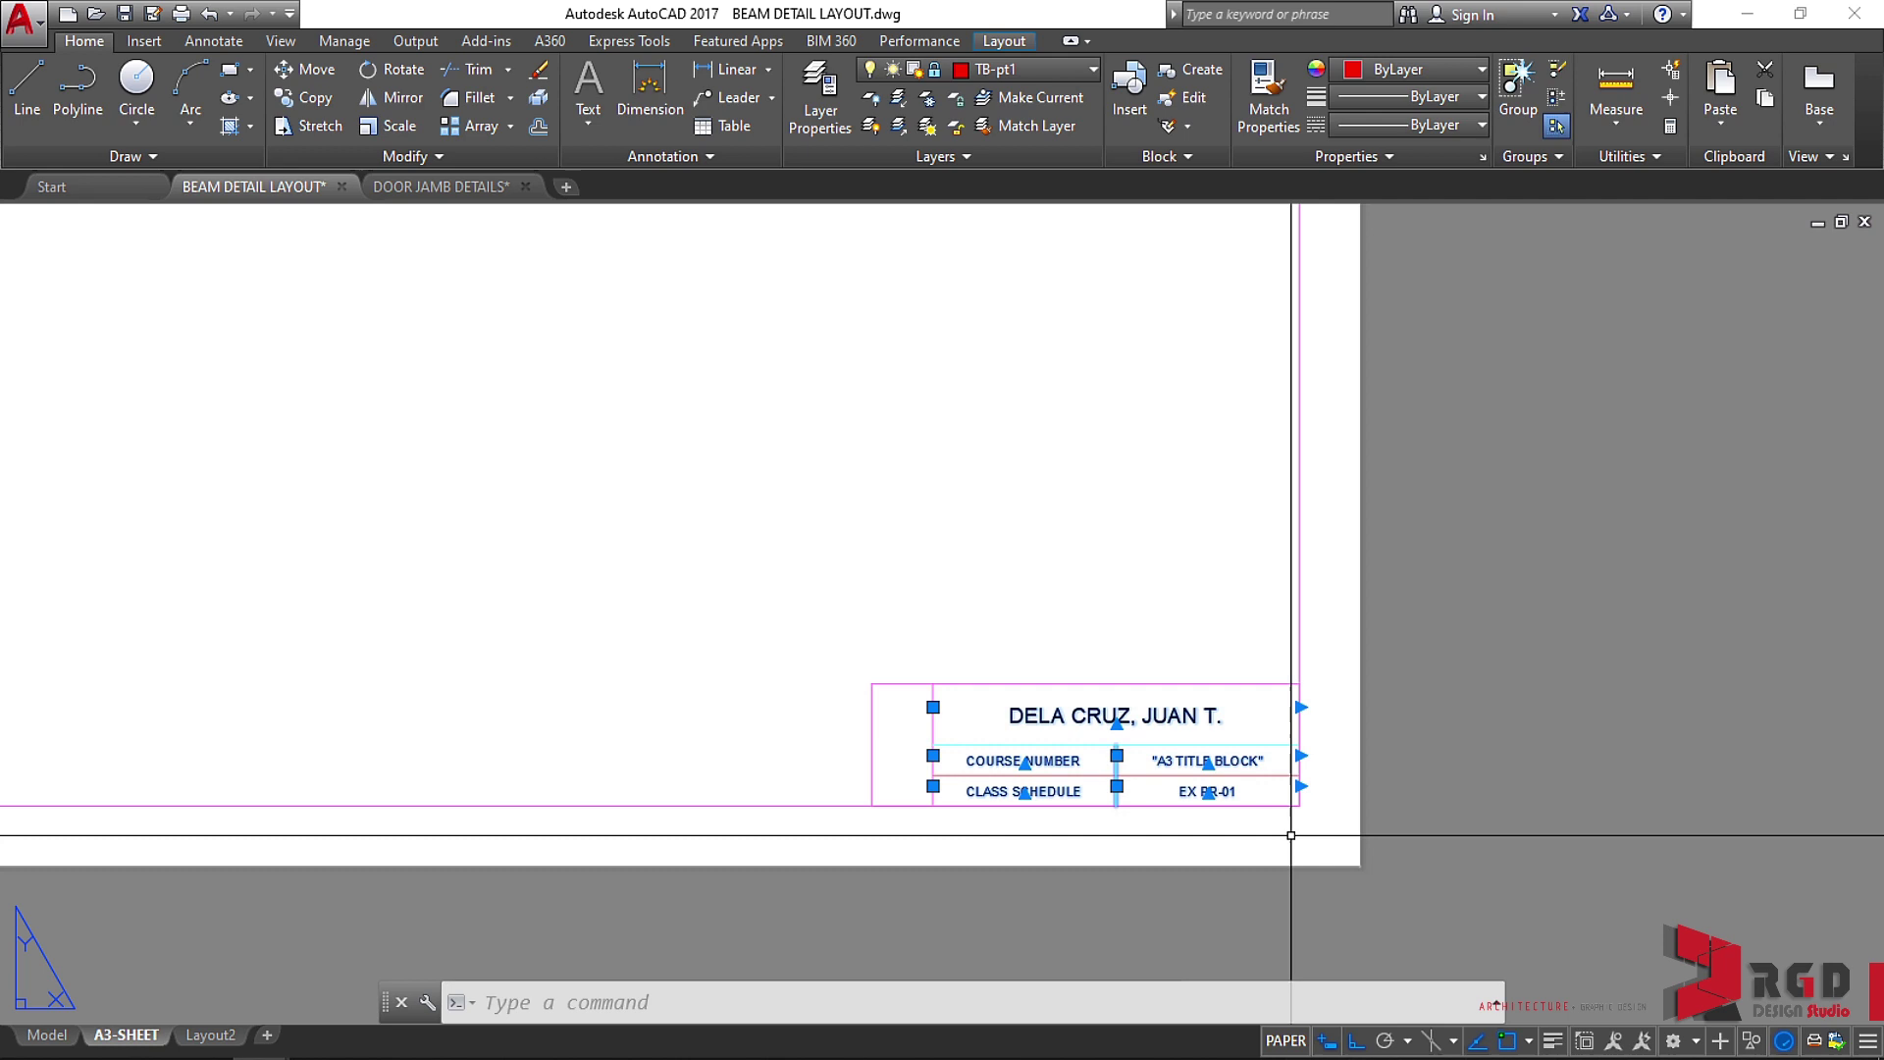
{"action": "left_click", "coordinate": [1084, 67]}
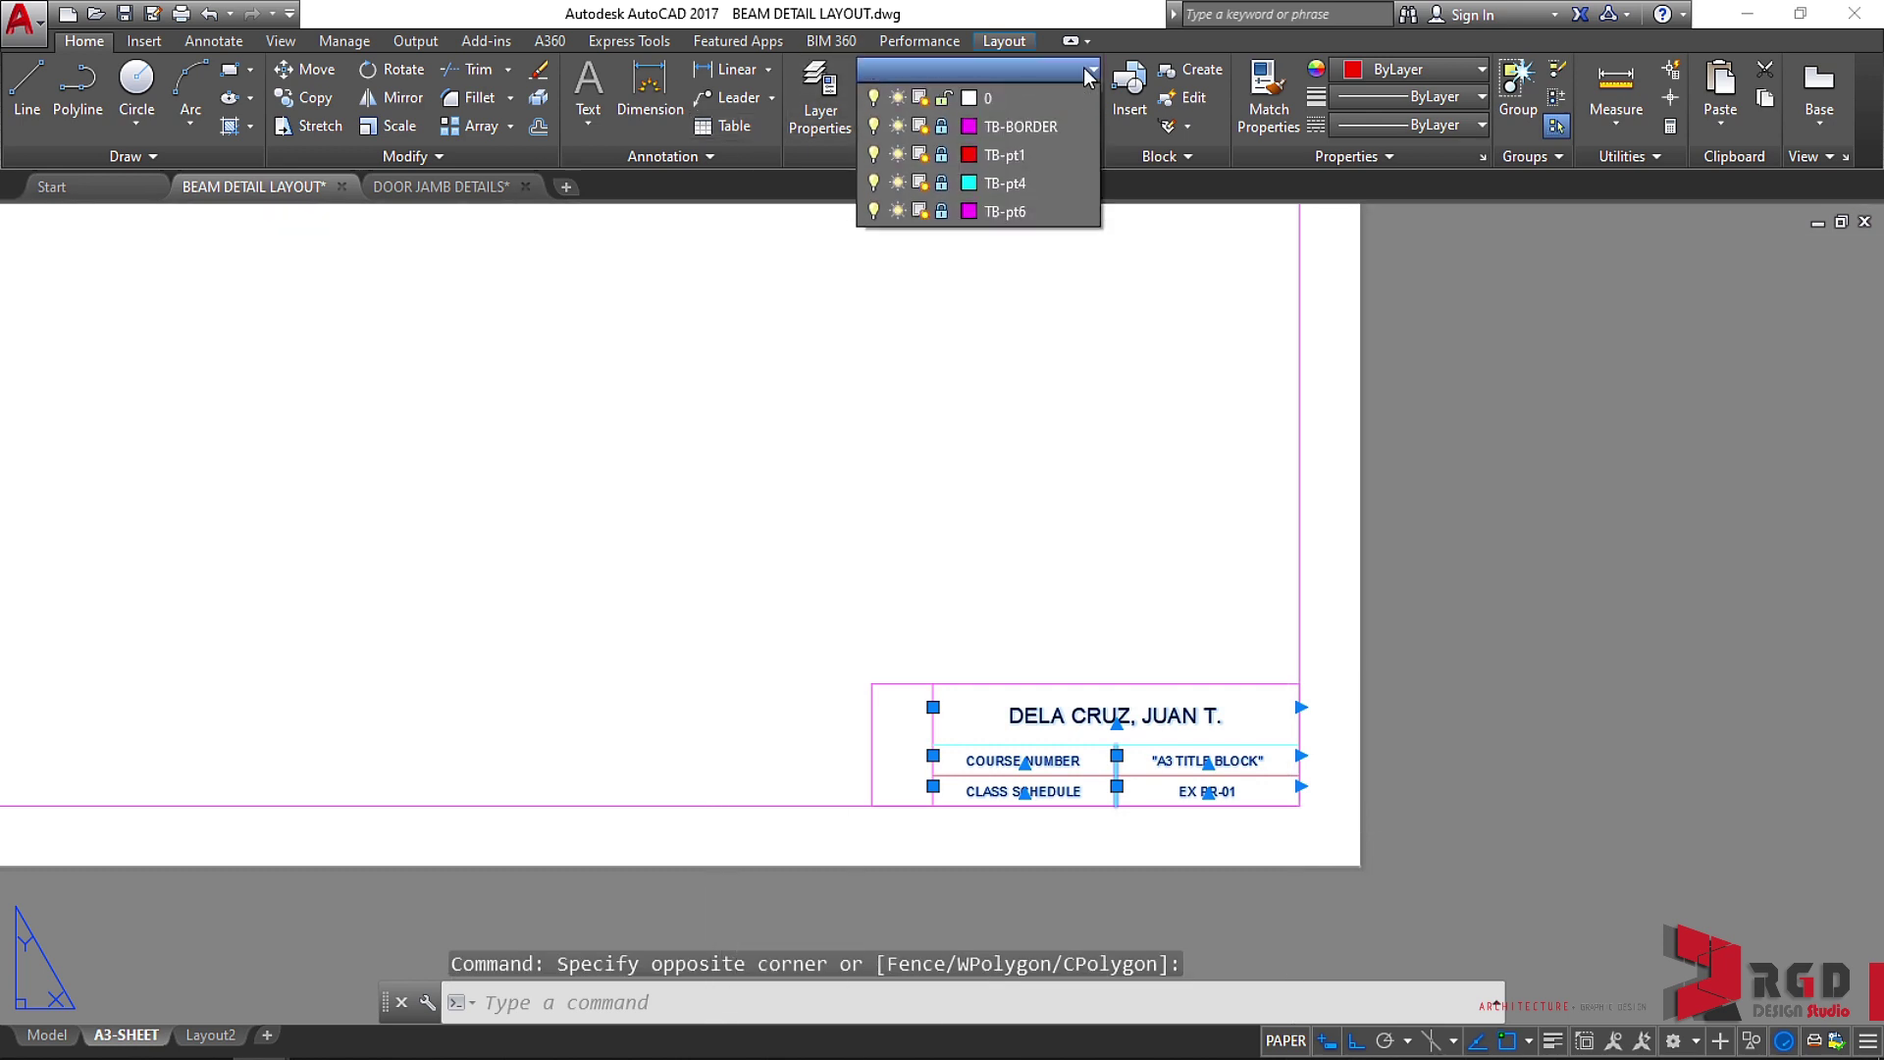
{"action": "left_click", "coordinate": [1005, 155]}
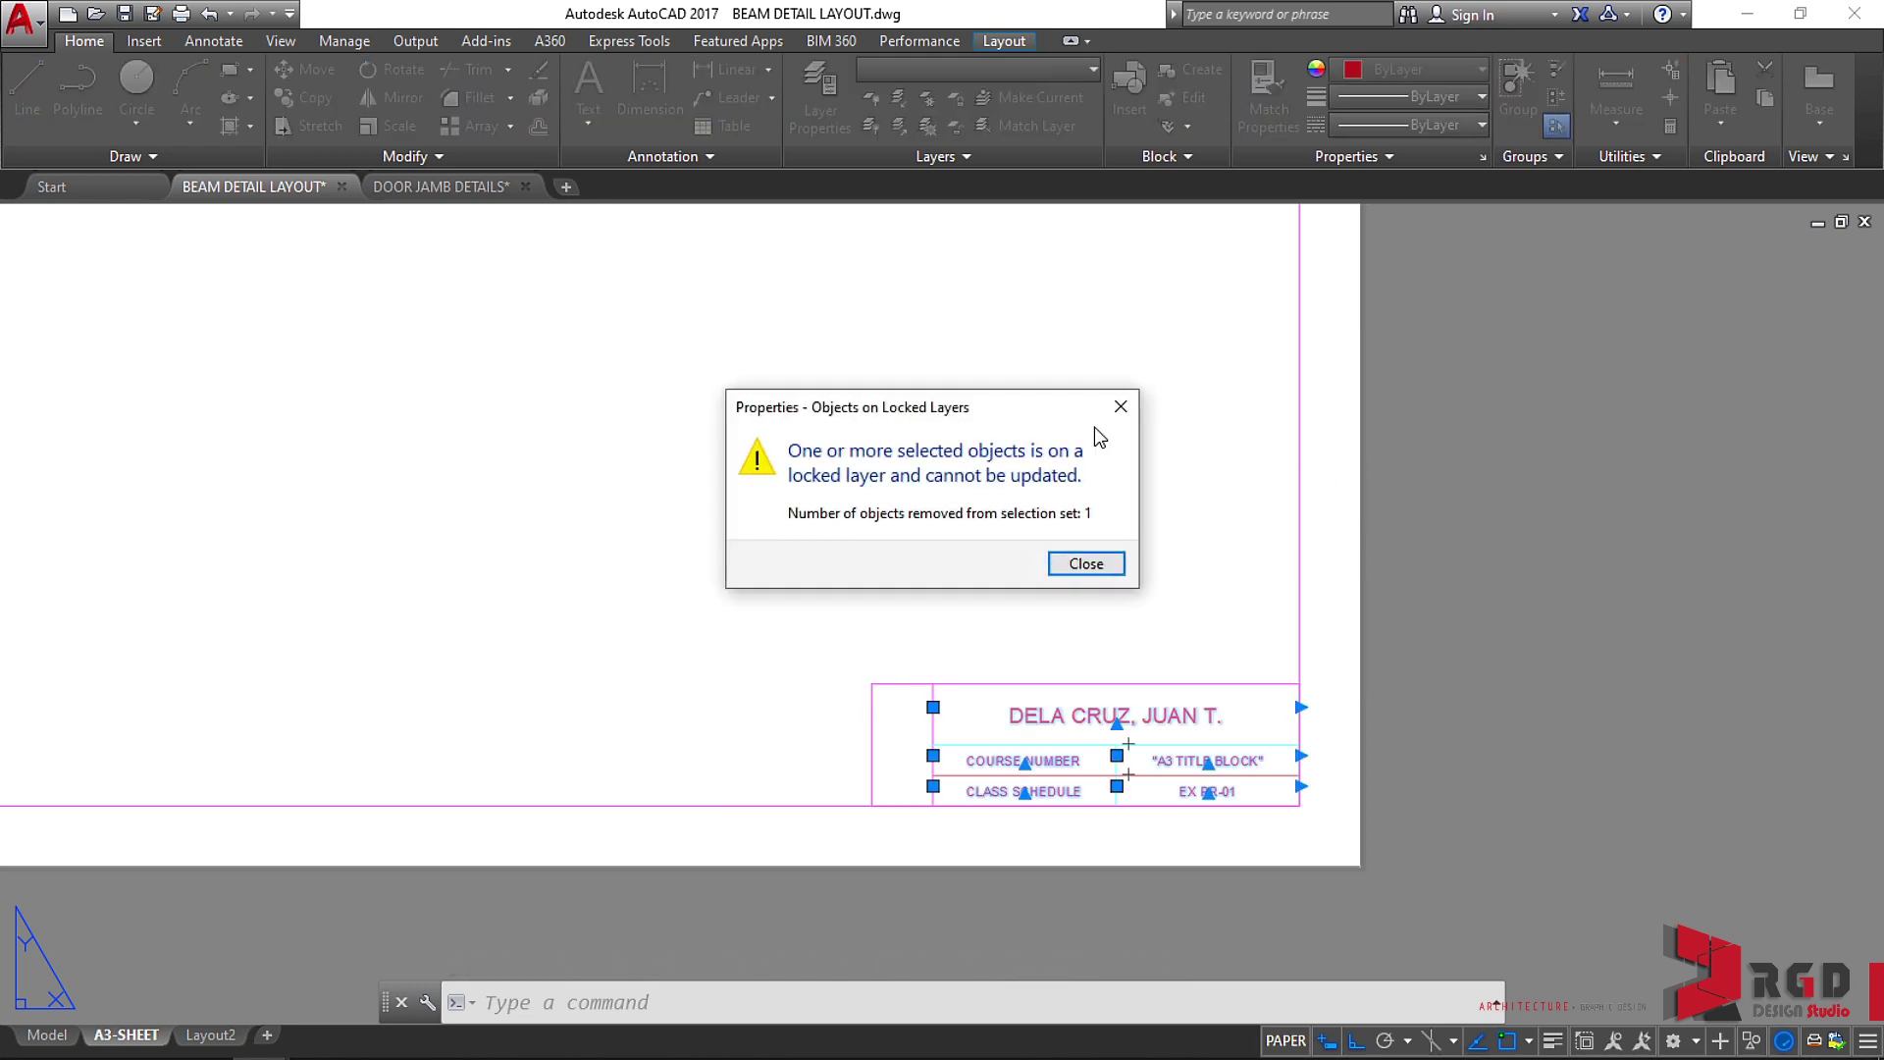
{"action": "left_click", "coordinate": [1086, 565]}
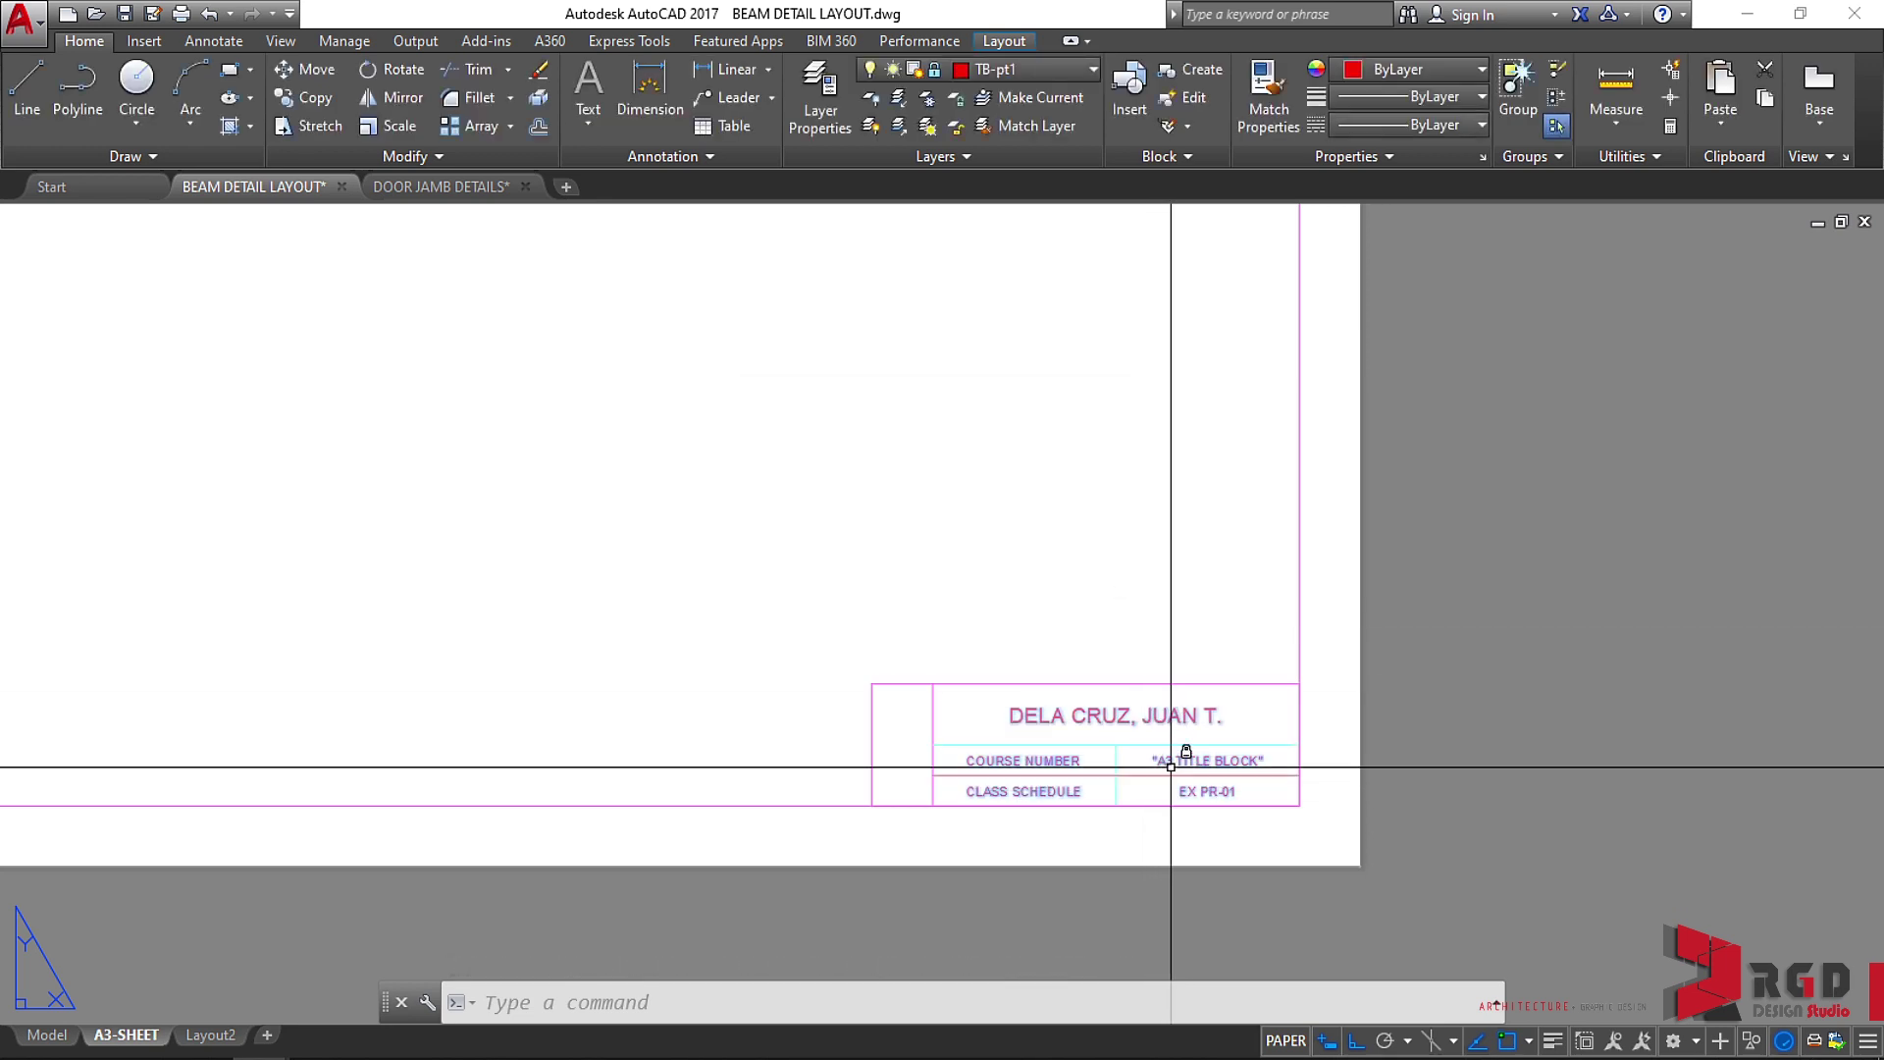
Centre the whole A3 sheet in view and recheck the layer list.
{"action": "scroll", "coordinate": [790, 766], "scroll_direction": "down", "scroll_amount": 3}
{"action": "middle_click_drag", "start_coordinate": [785, 767], "coordinate": [1037, 822]}
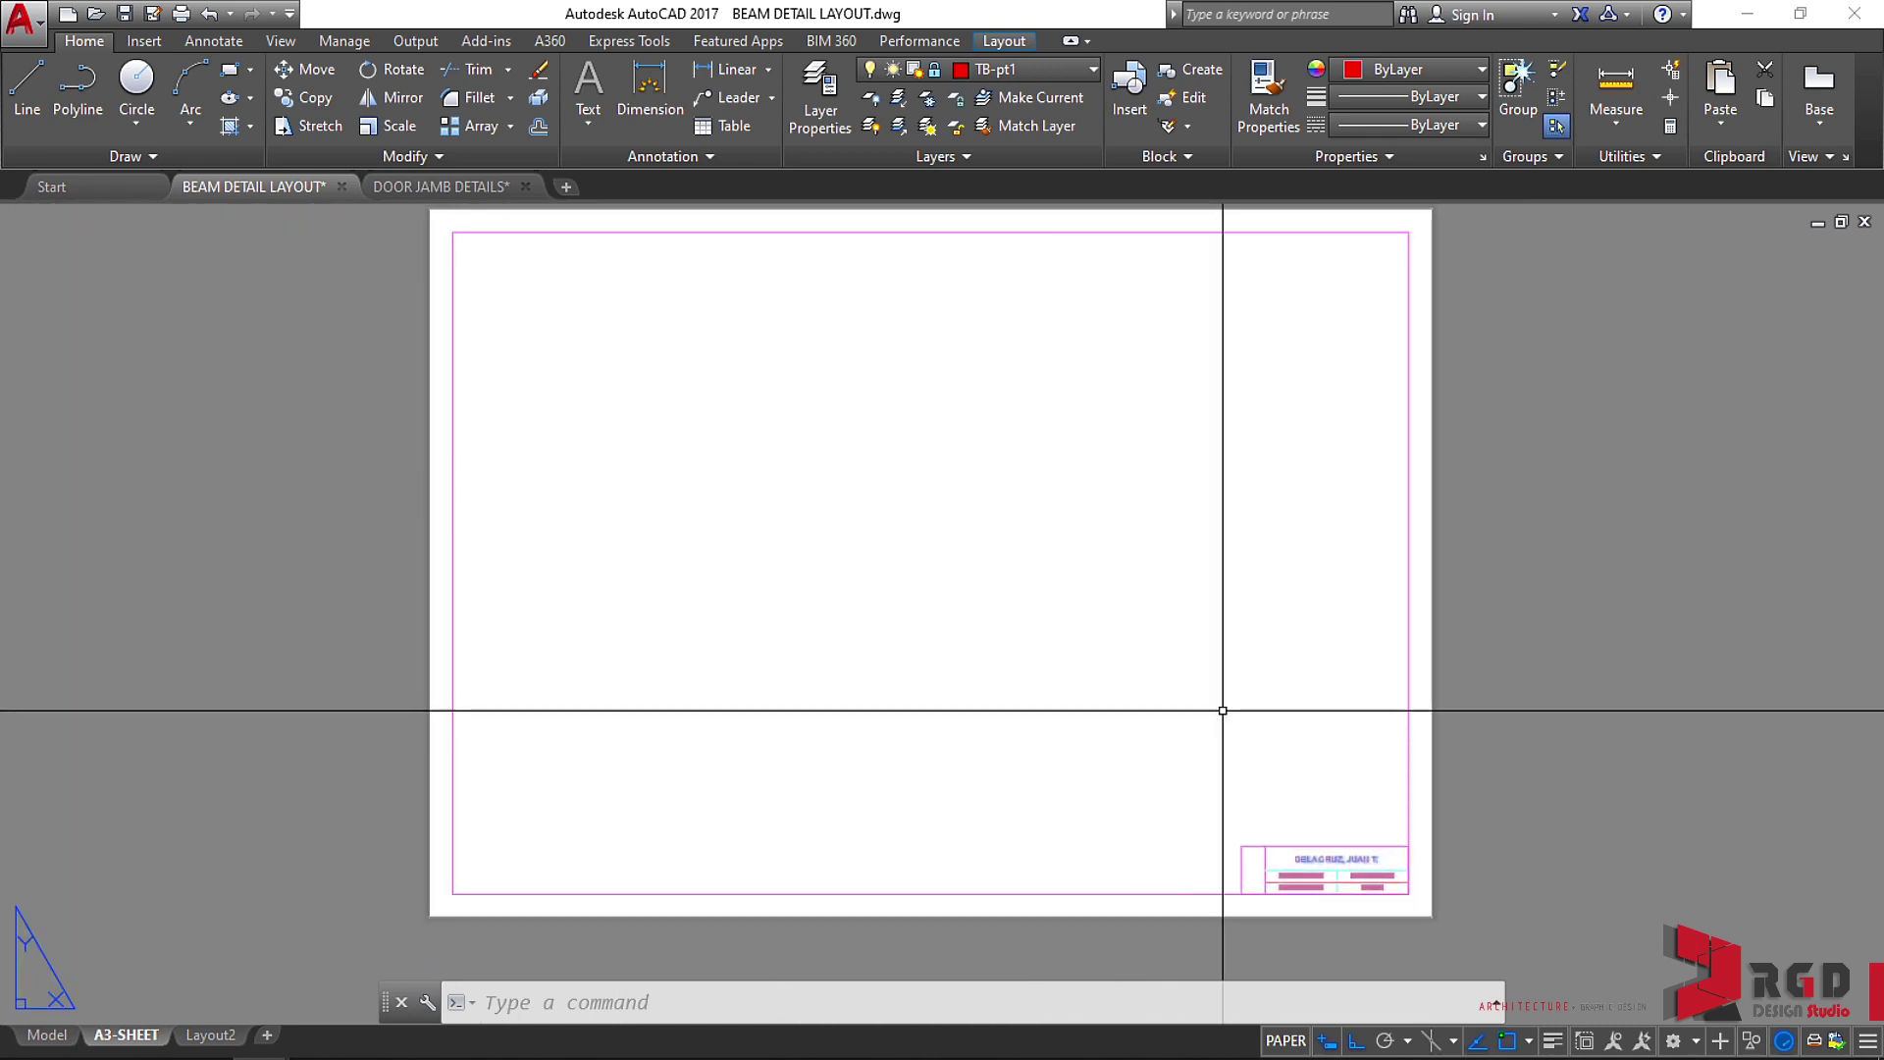
{"action": "key", "text": "Return"}
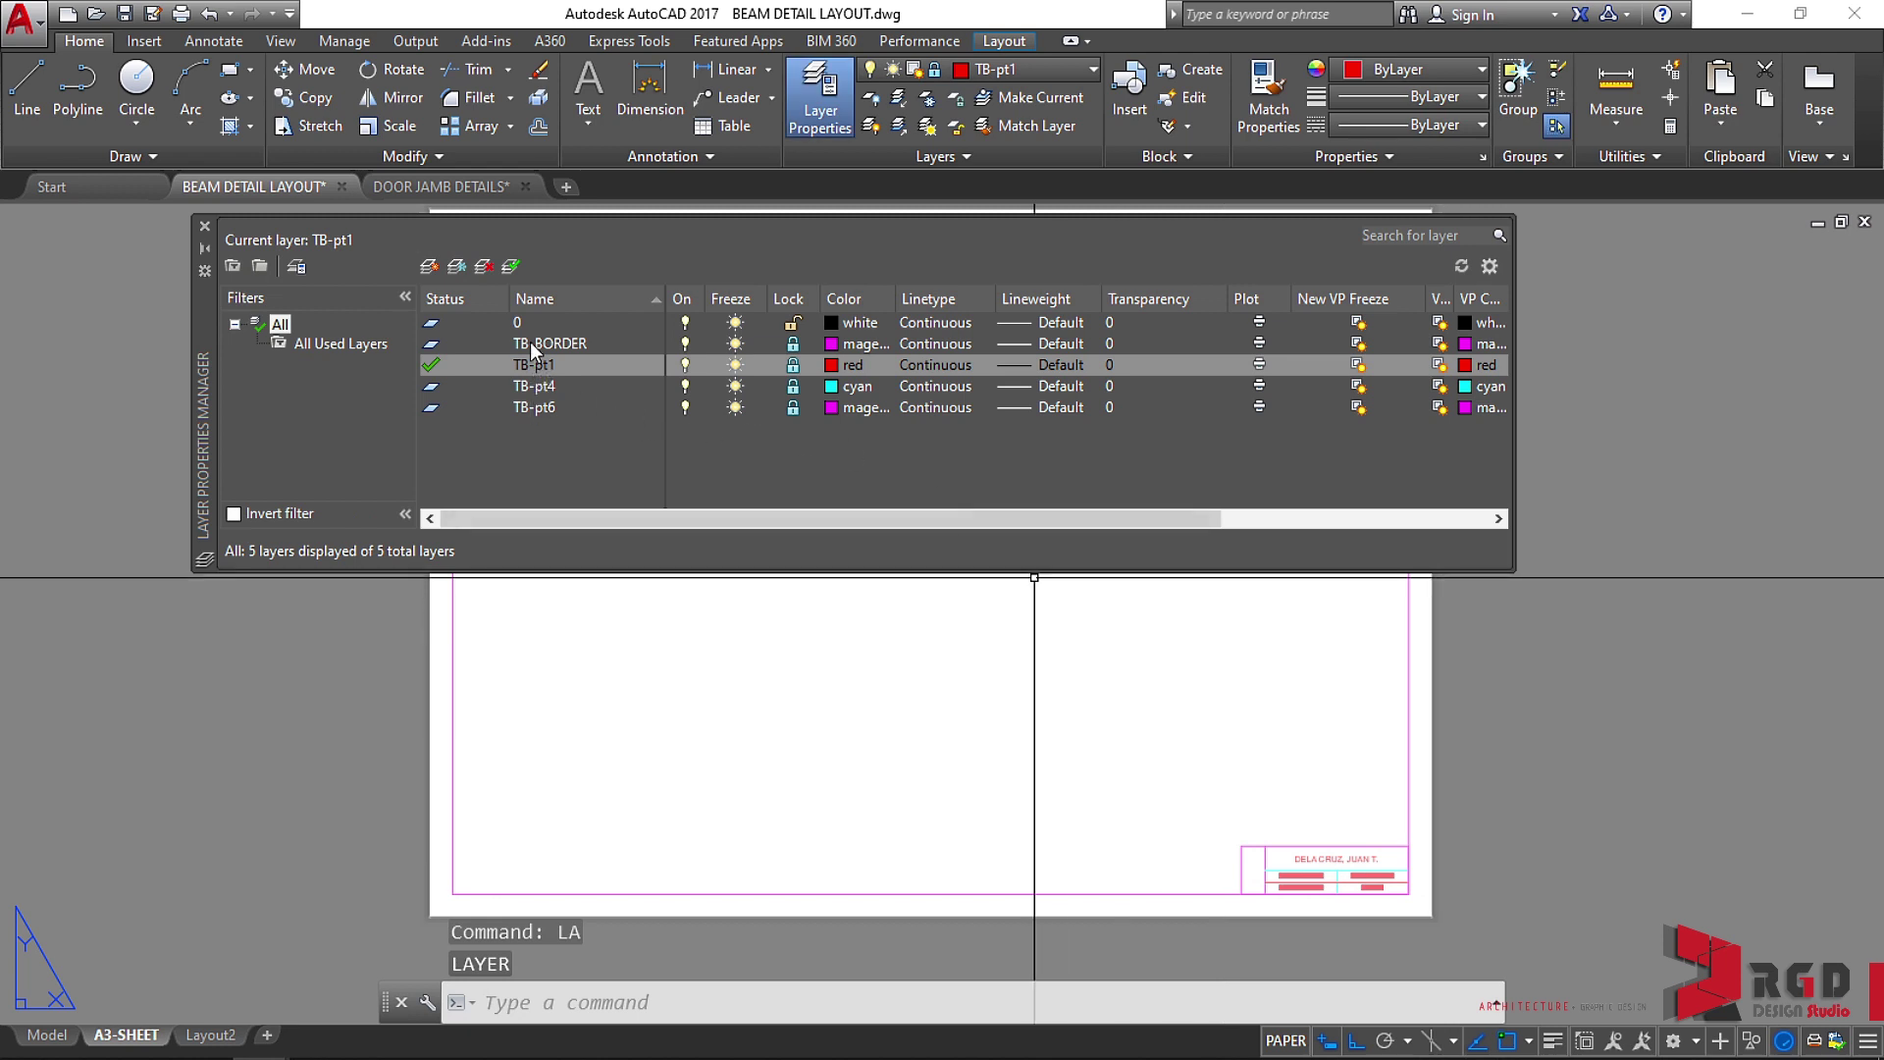
{"action": "left_click", "coordinate": [206, 227]}
Copy all 19 objects of the DOOR JAMB DETAILS drawing to the clipboard.
{"action": "key", "text": "Escape"}
{"action": "key", "text": "Escape"}
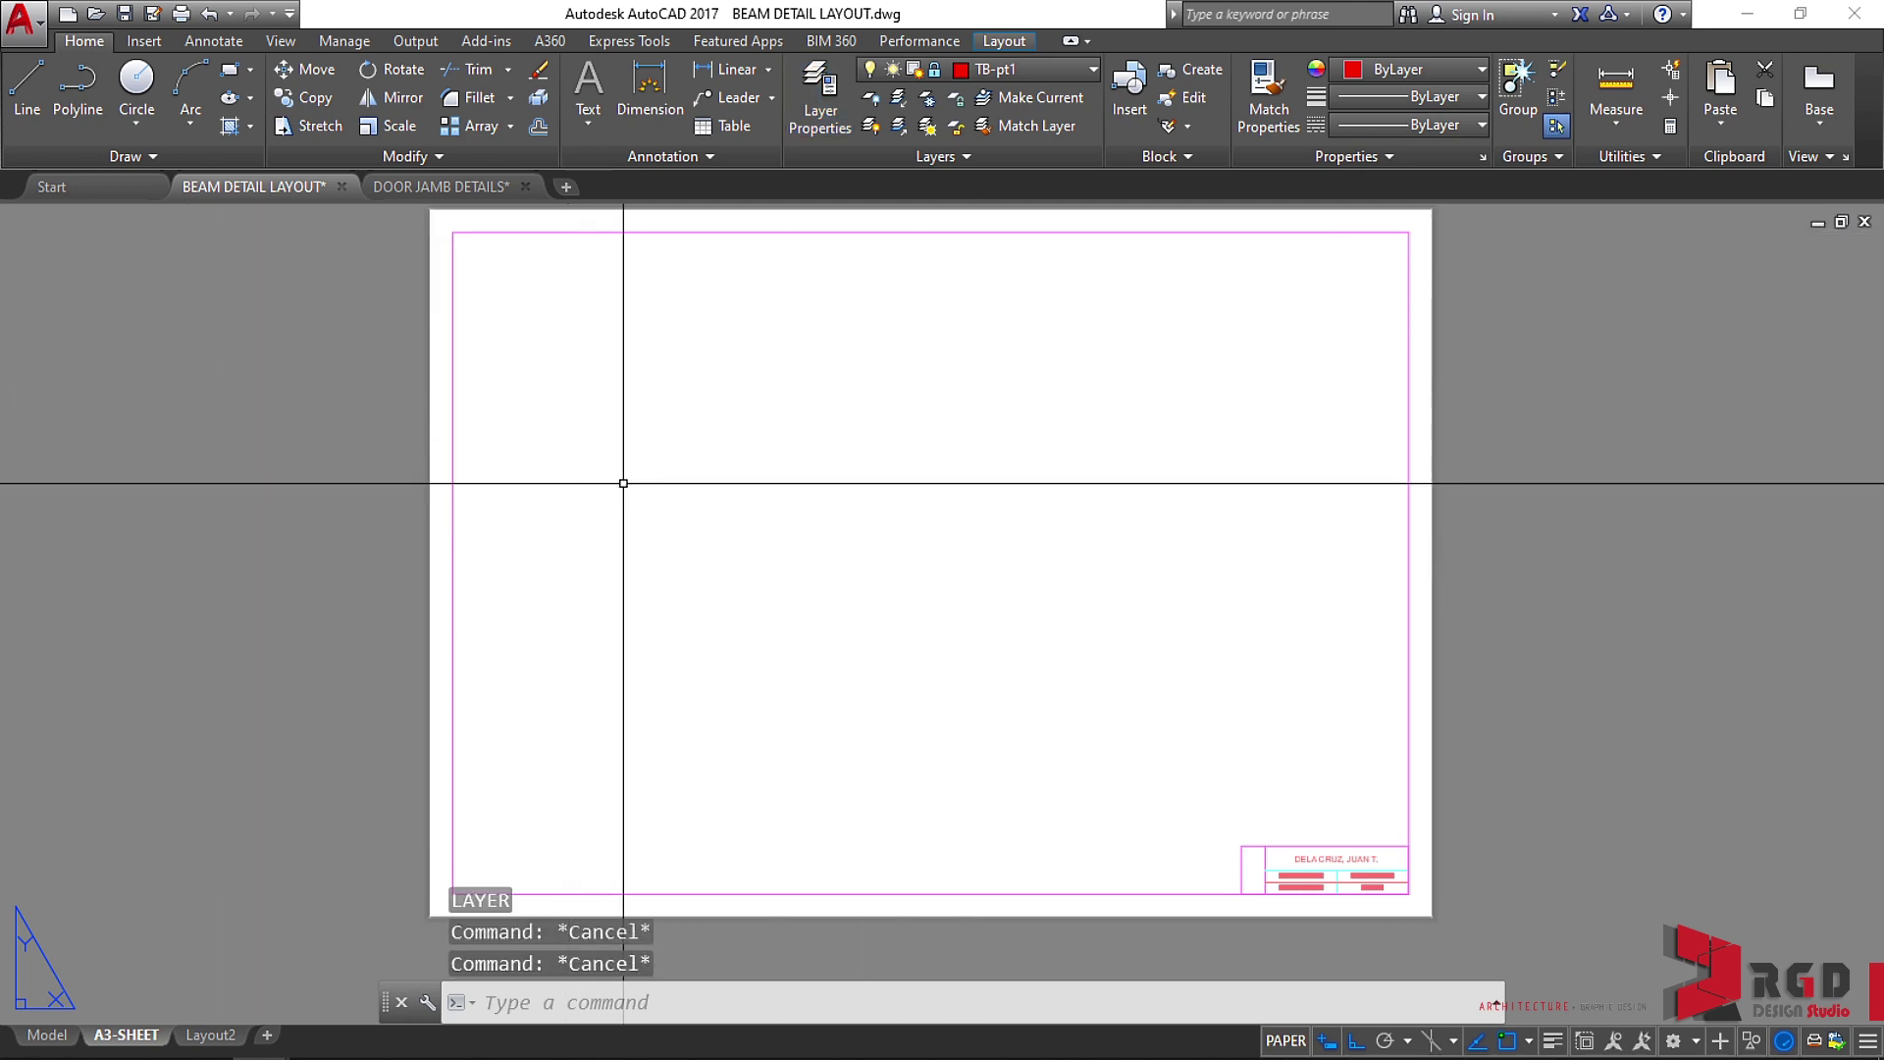
{"action": "middle_click_drag", "start_coordinate": [631, 484], "coordinate": [639, 498]}
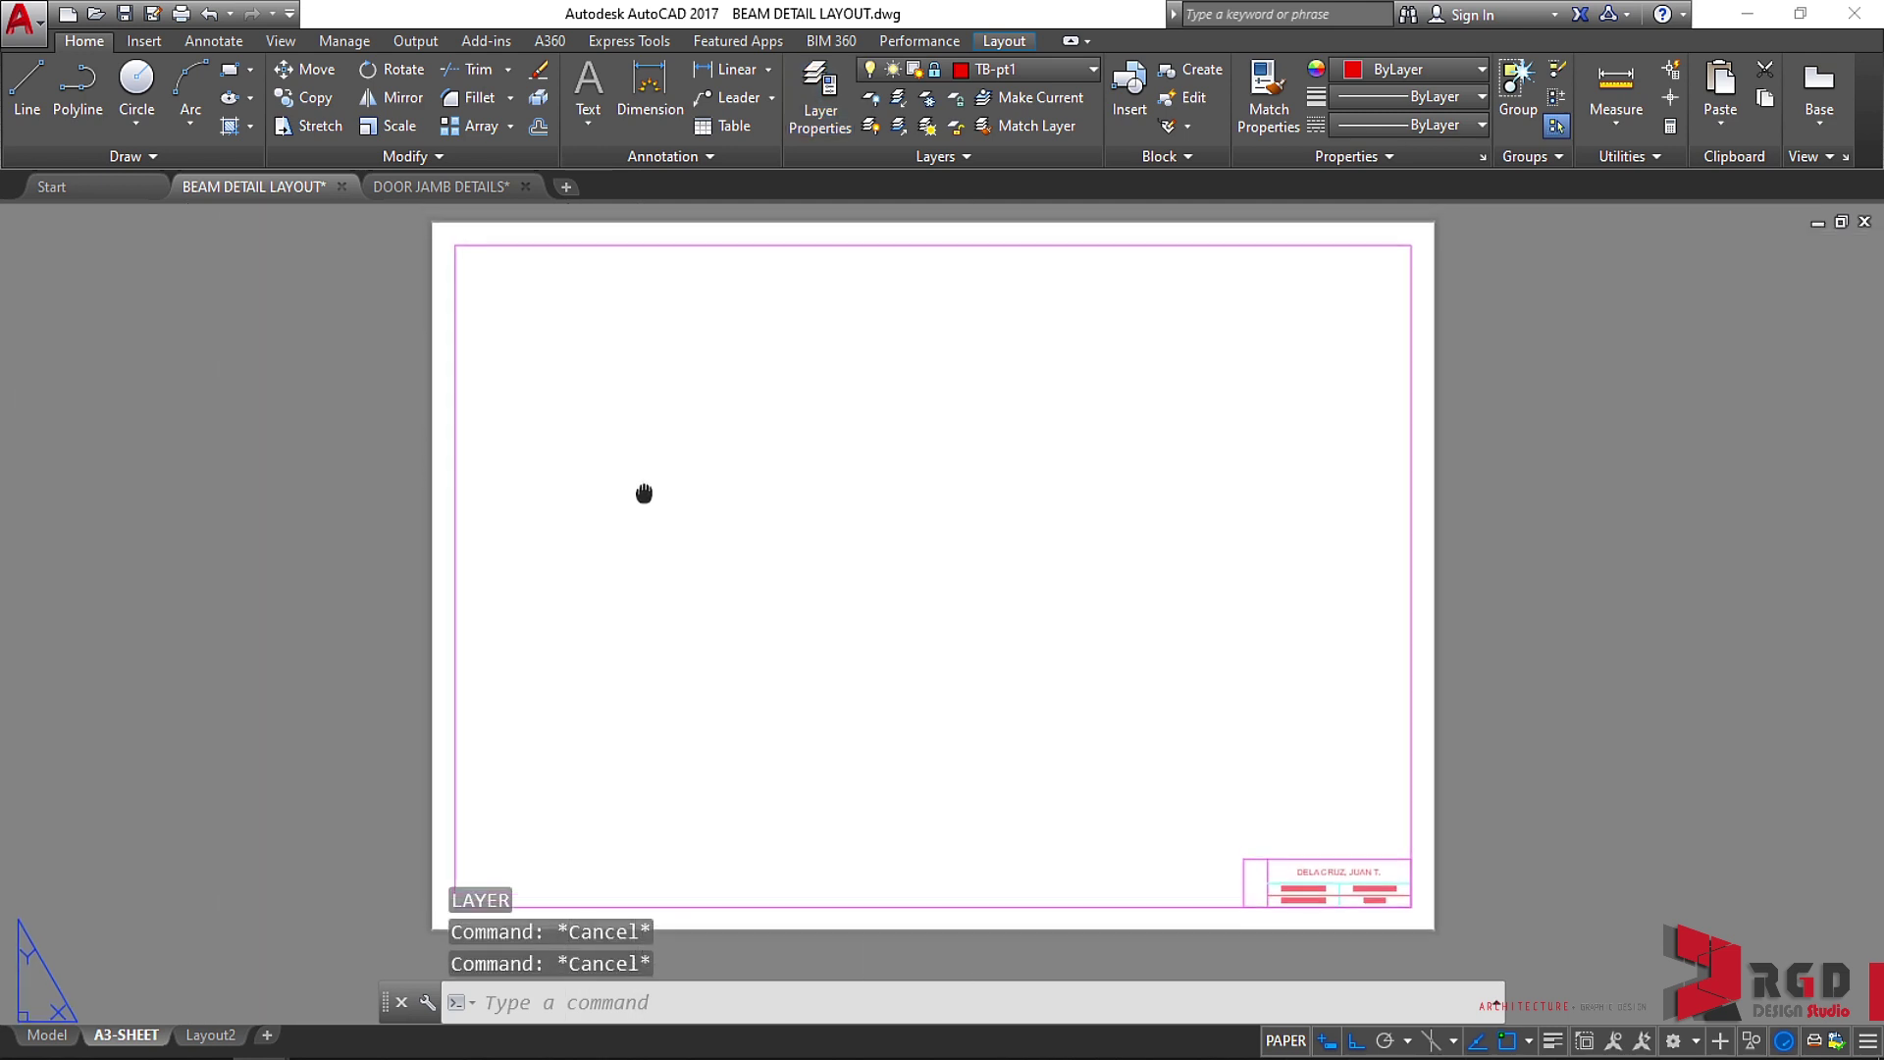
{"action": "left_click", "coordinate": [458, 189]}
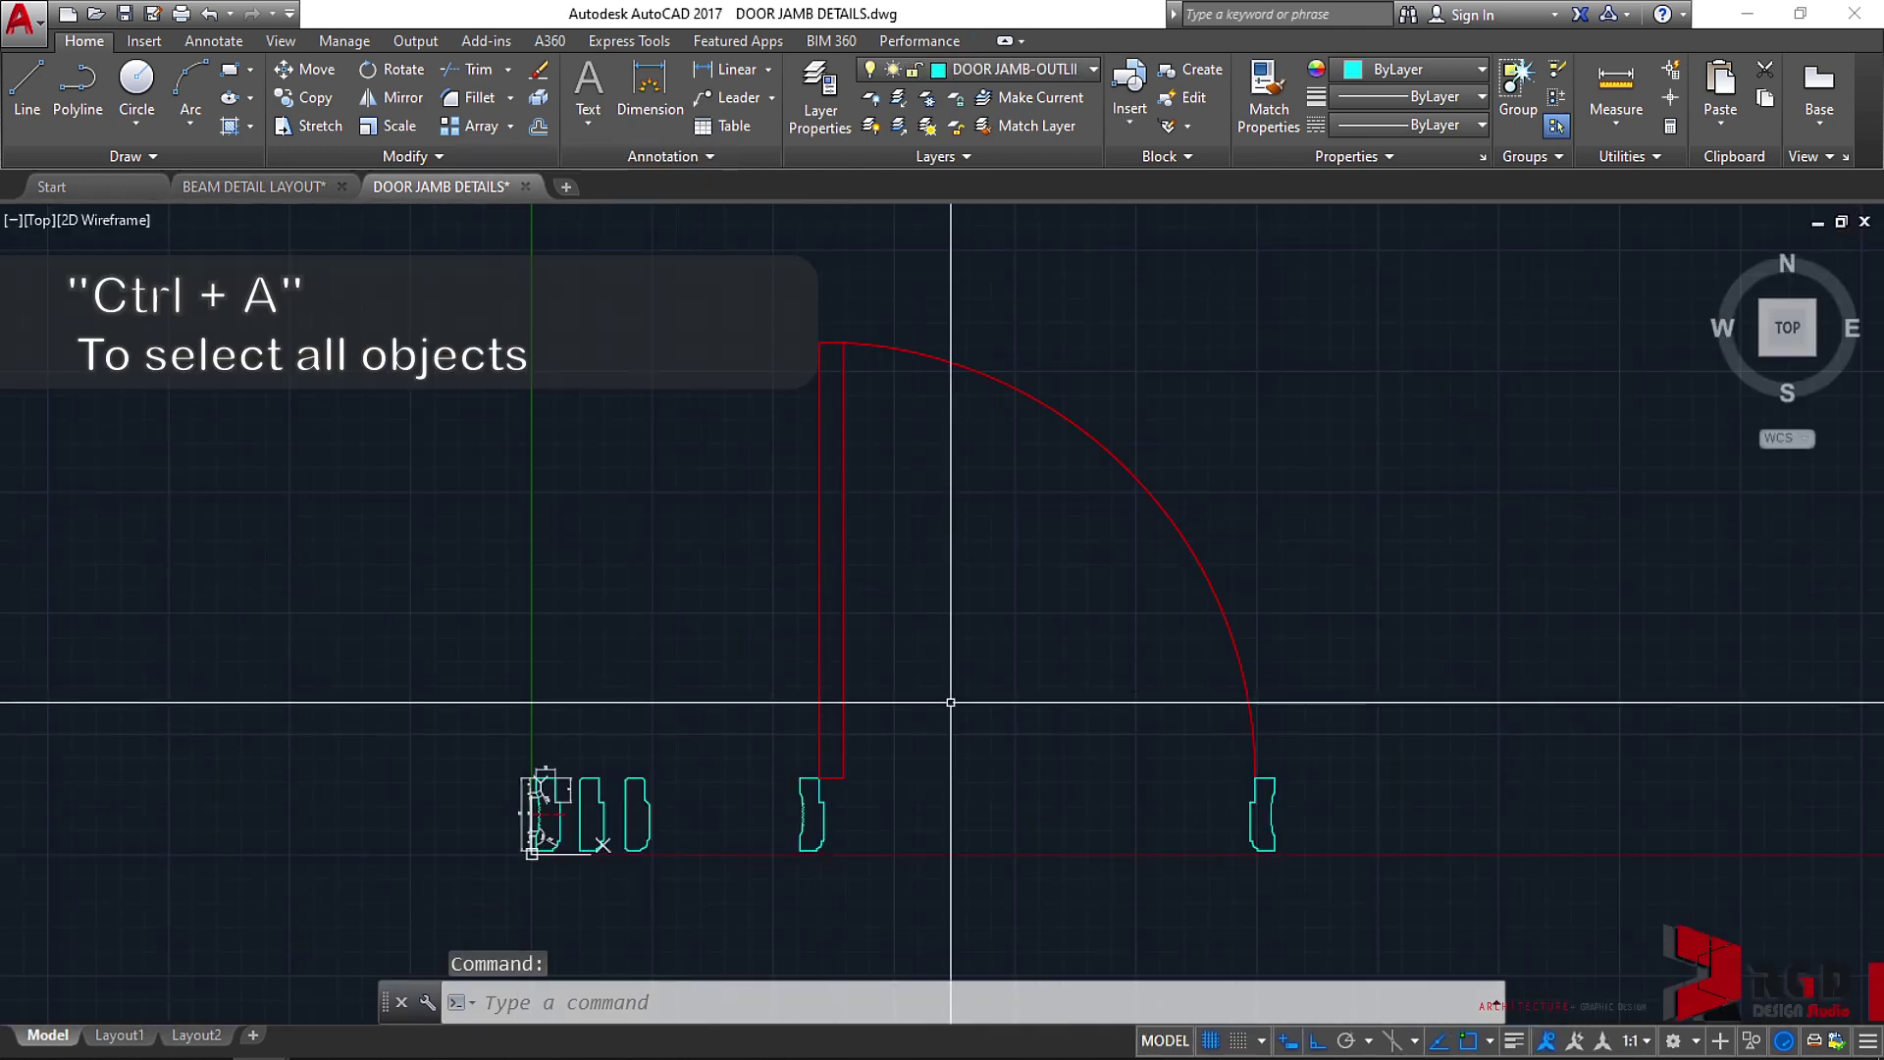
{"action": "key", "text": "ctrl+a"}
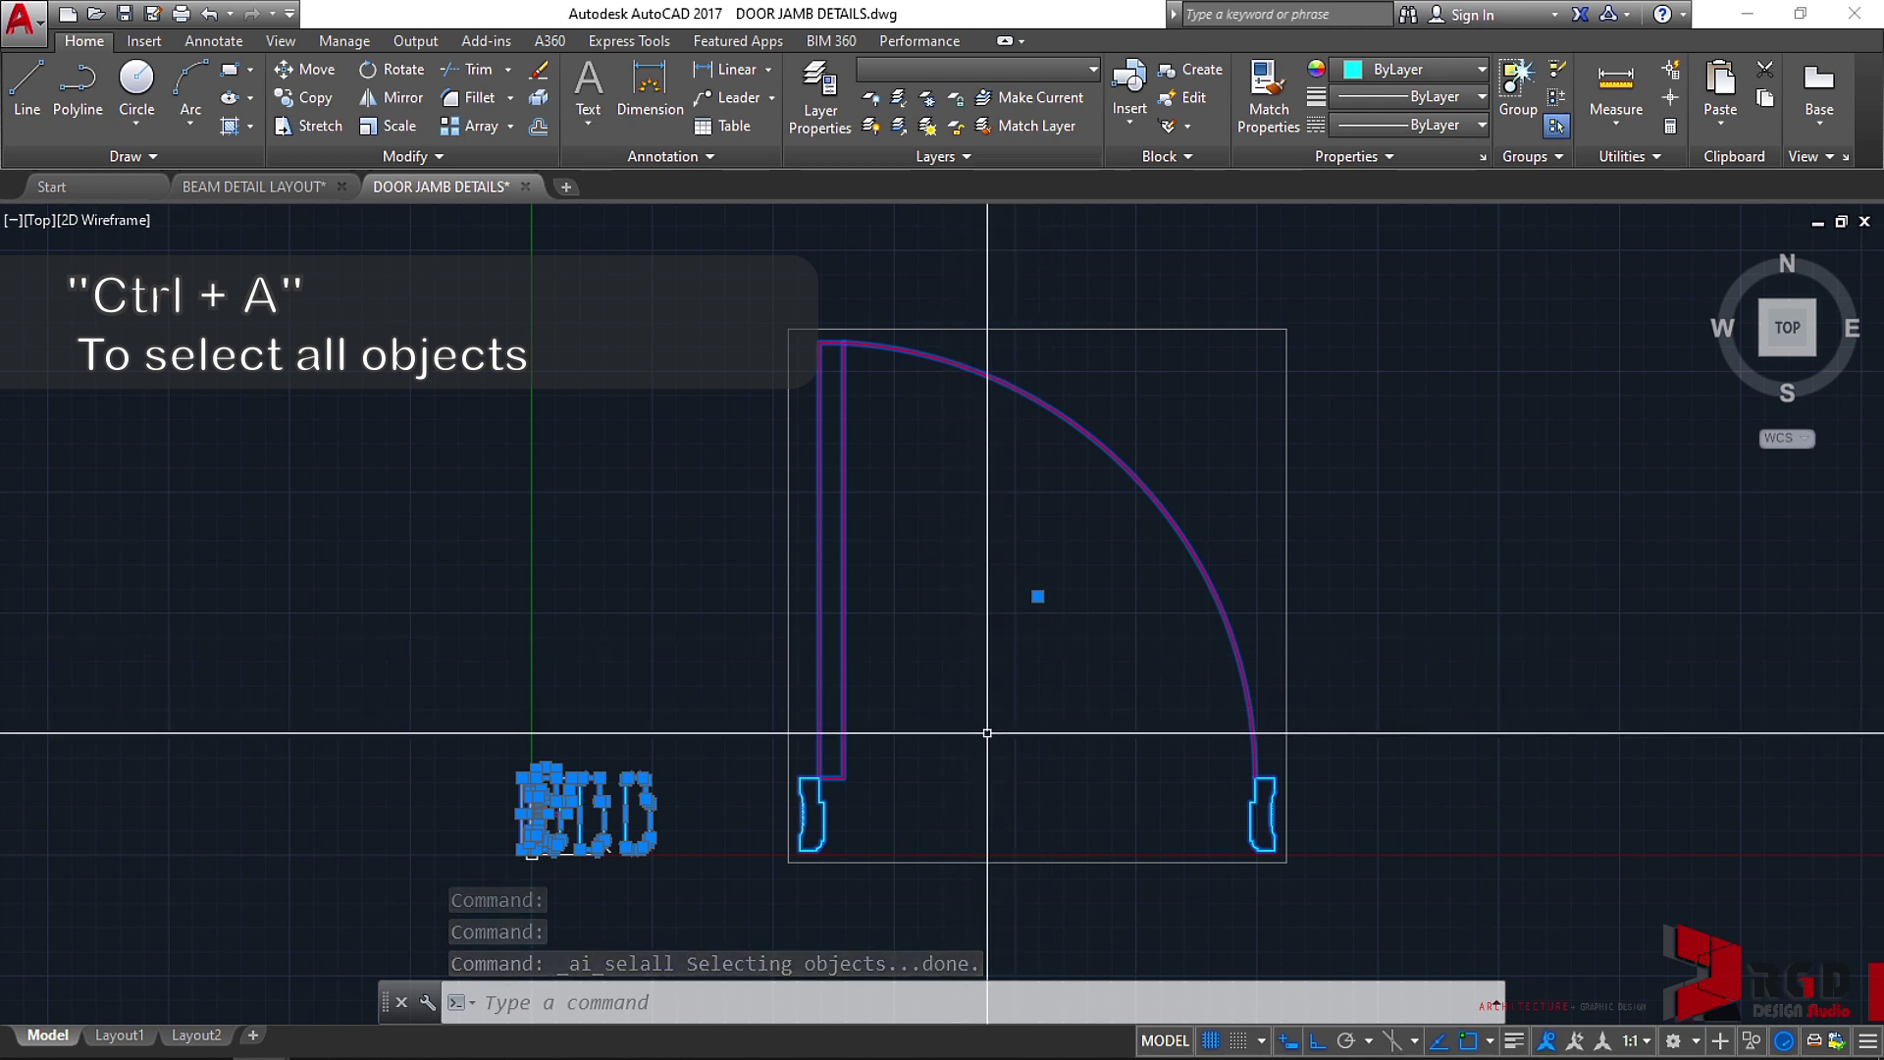
{"action": "key", "text": "ctrl+c"}
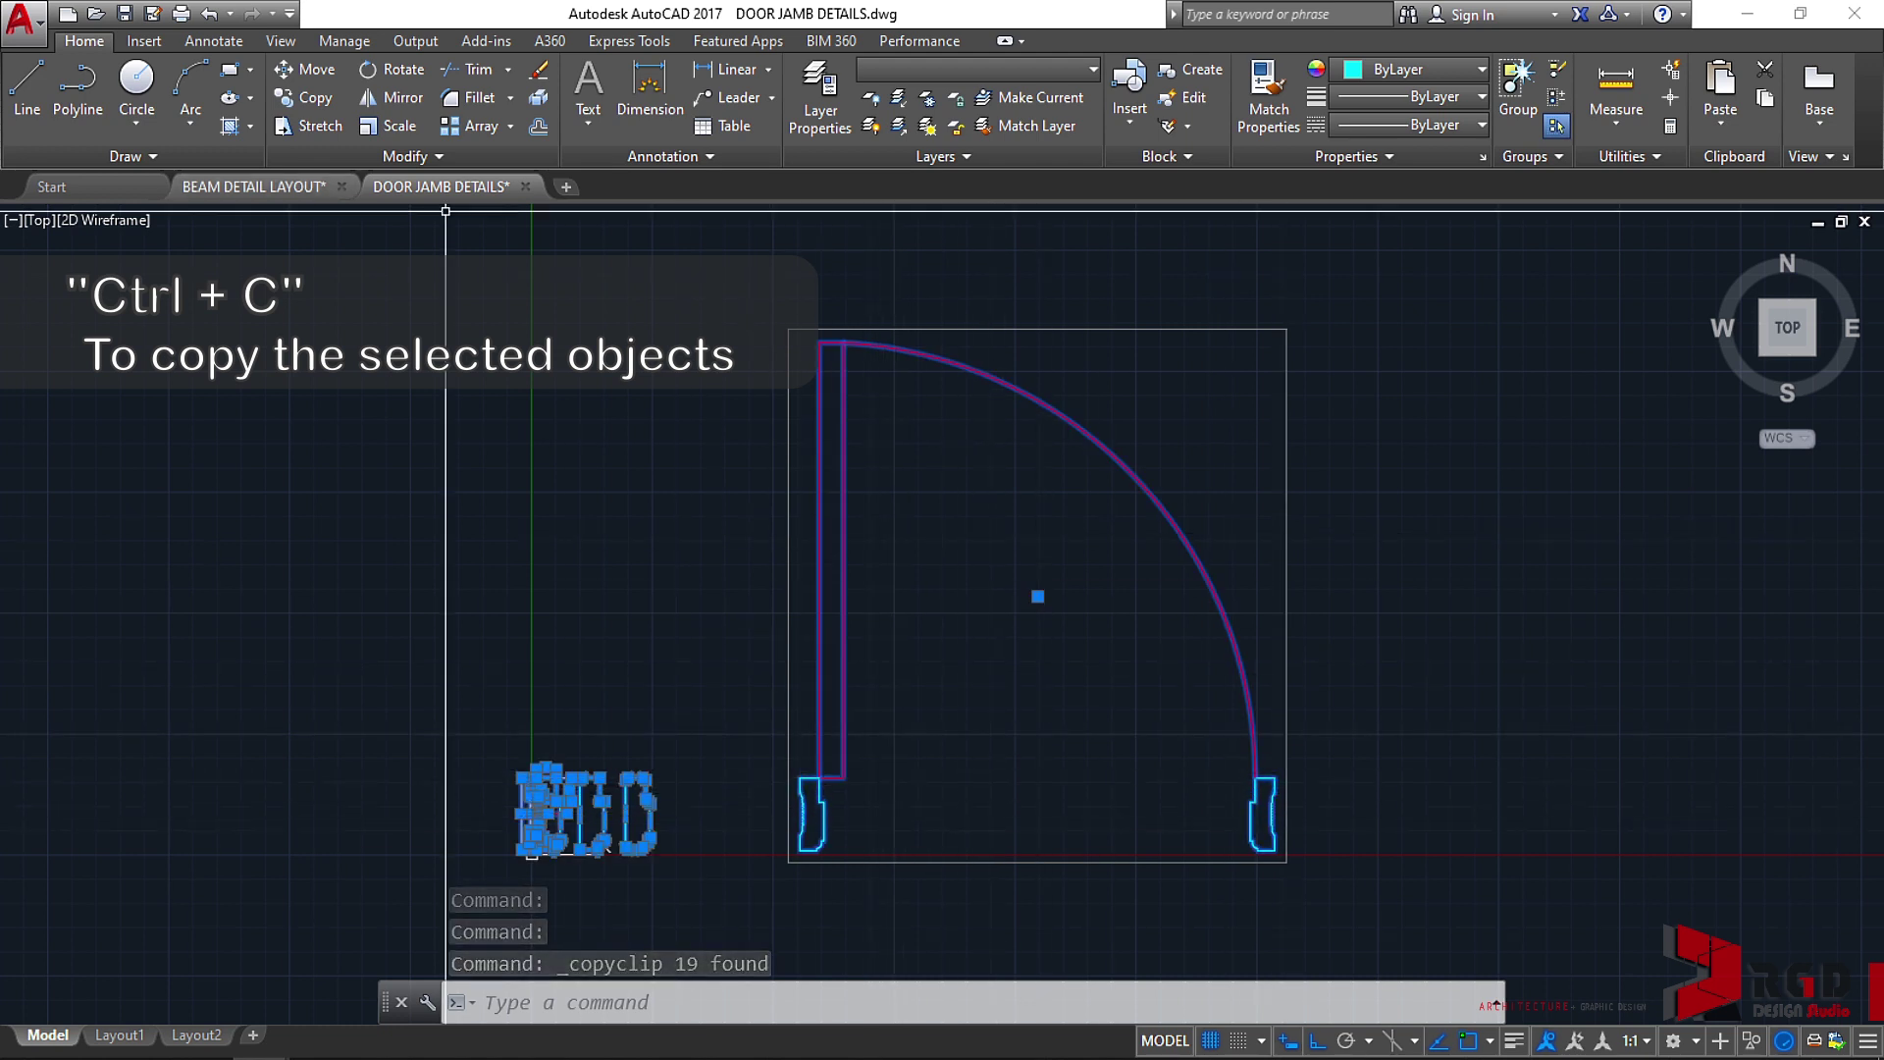
Paste the door jamb details into BEAM DETAIL LAYOUT's model space and centre them in view.
{"action": "left_click", "coordinate": [244, 186]}
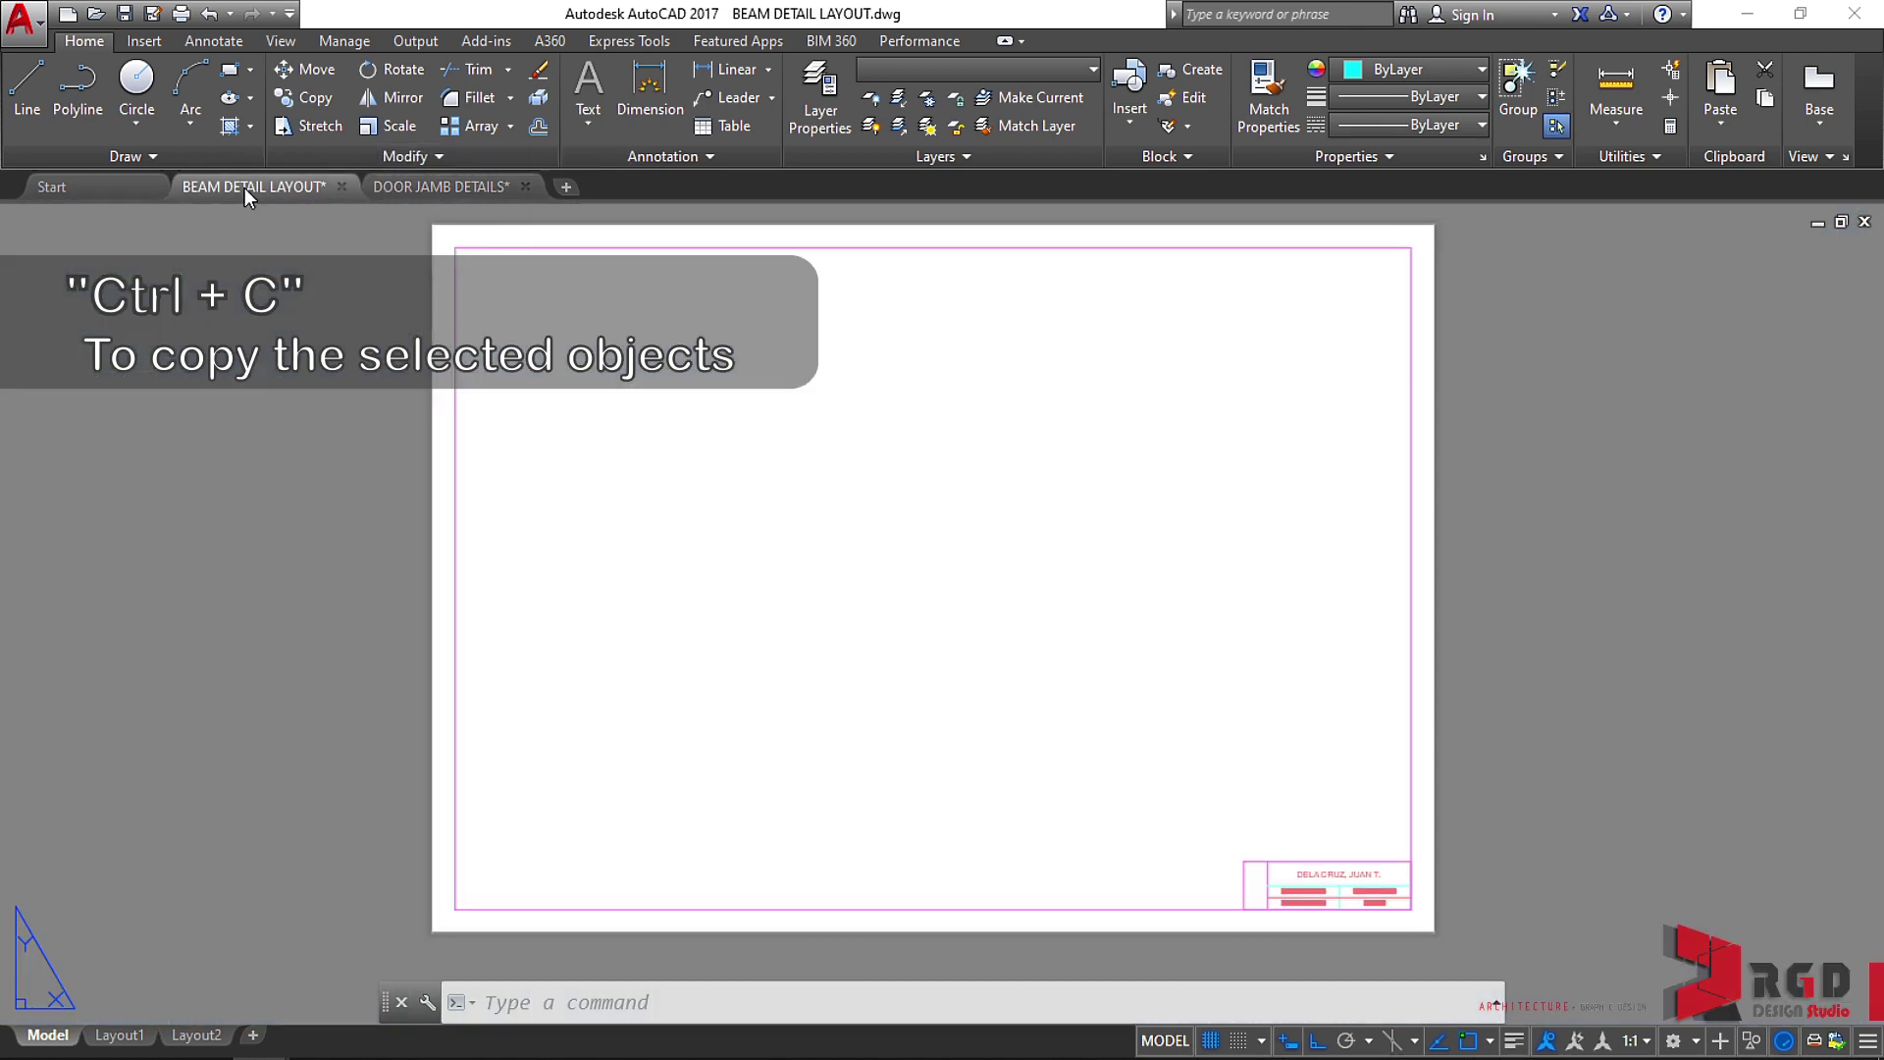
{"action": "left_click", "coordinate": [48, 1039]}
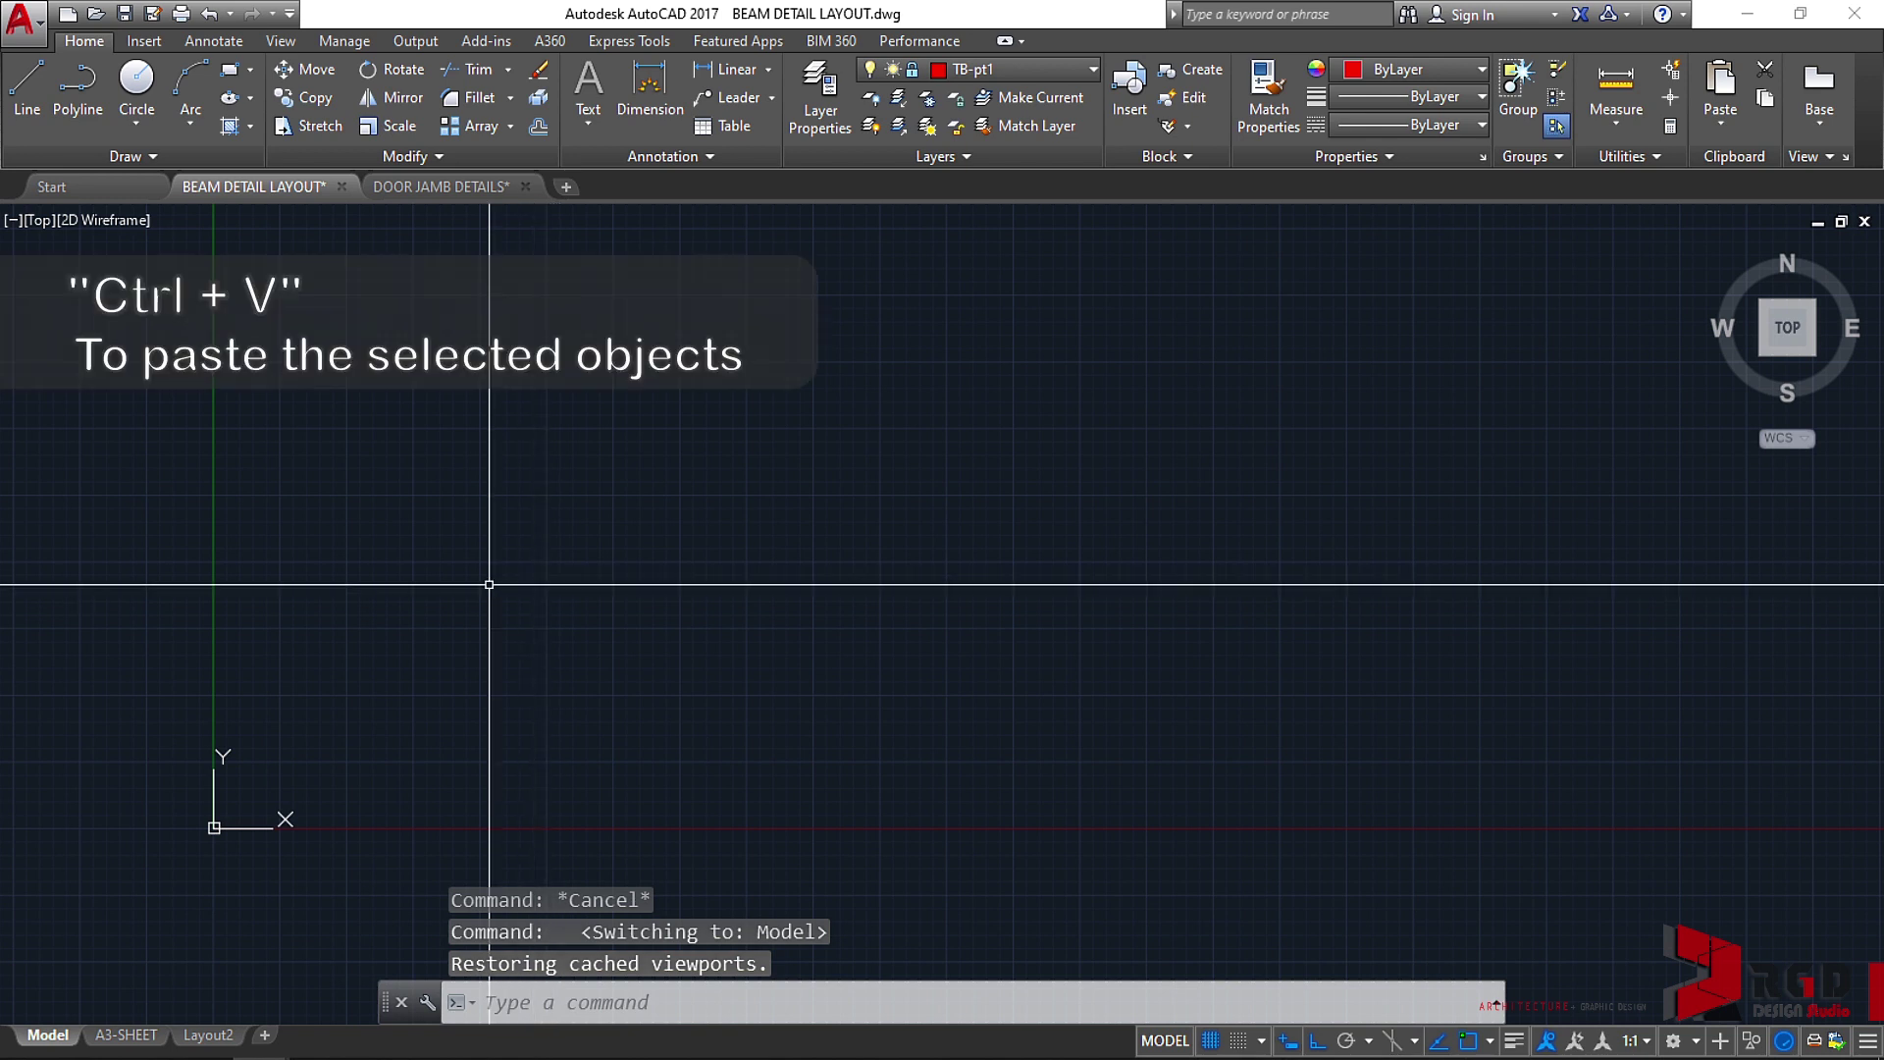
{"action": "key", "text": "ctrl+v"}
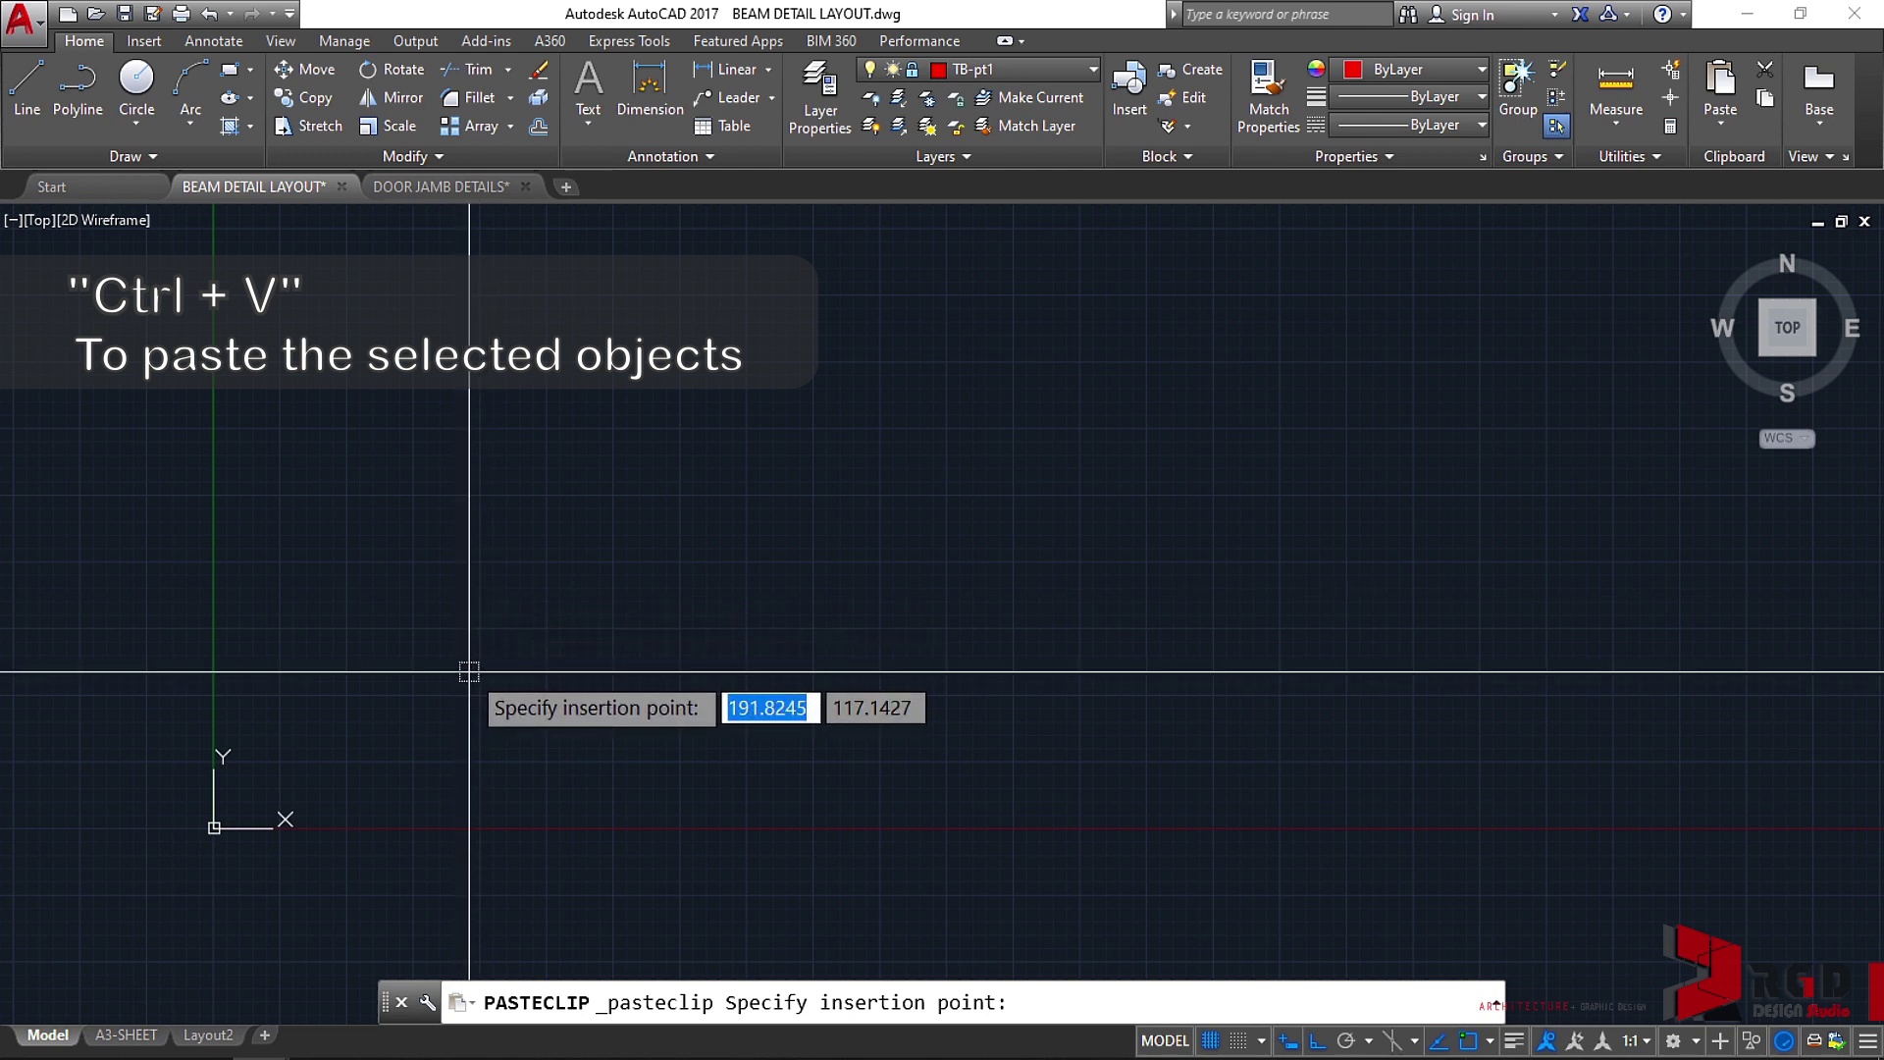
{"action": "scroll", "coordinate": [472, 668], "scroll_direction": "down", "scroll_amount": 4}
{"action": "mouse_move", "coordinate": [527, 645]}
{"action": "middle_mouse_down"}
{"action": "mouse_move", "coordinate": [334, 809]}
{"action": "mouse_move", "coordinate": [332, 895]}
{"action": "middle_mouse_up"}
{"action": "scroll", "coordinate": [319, 866], "scroll_direction": "down", "scroll_amount": 3}
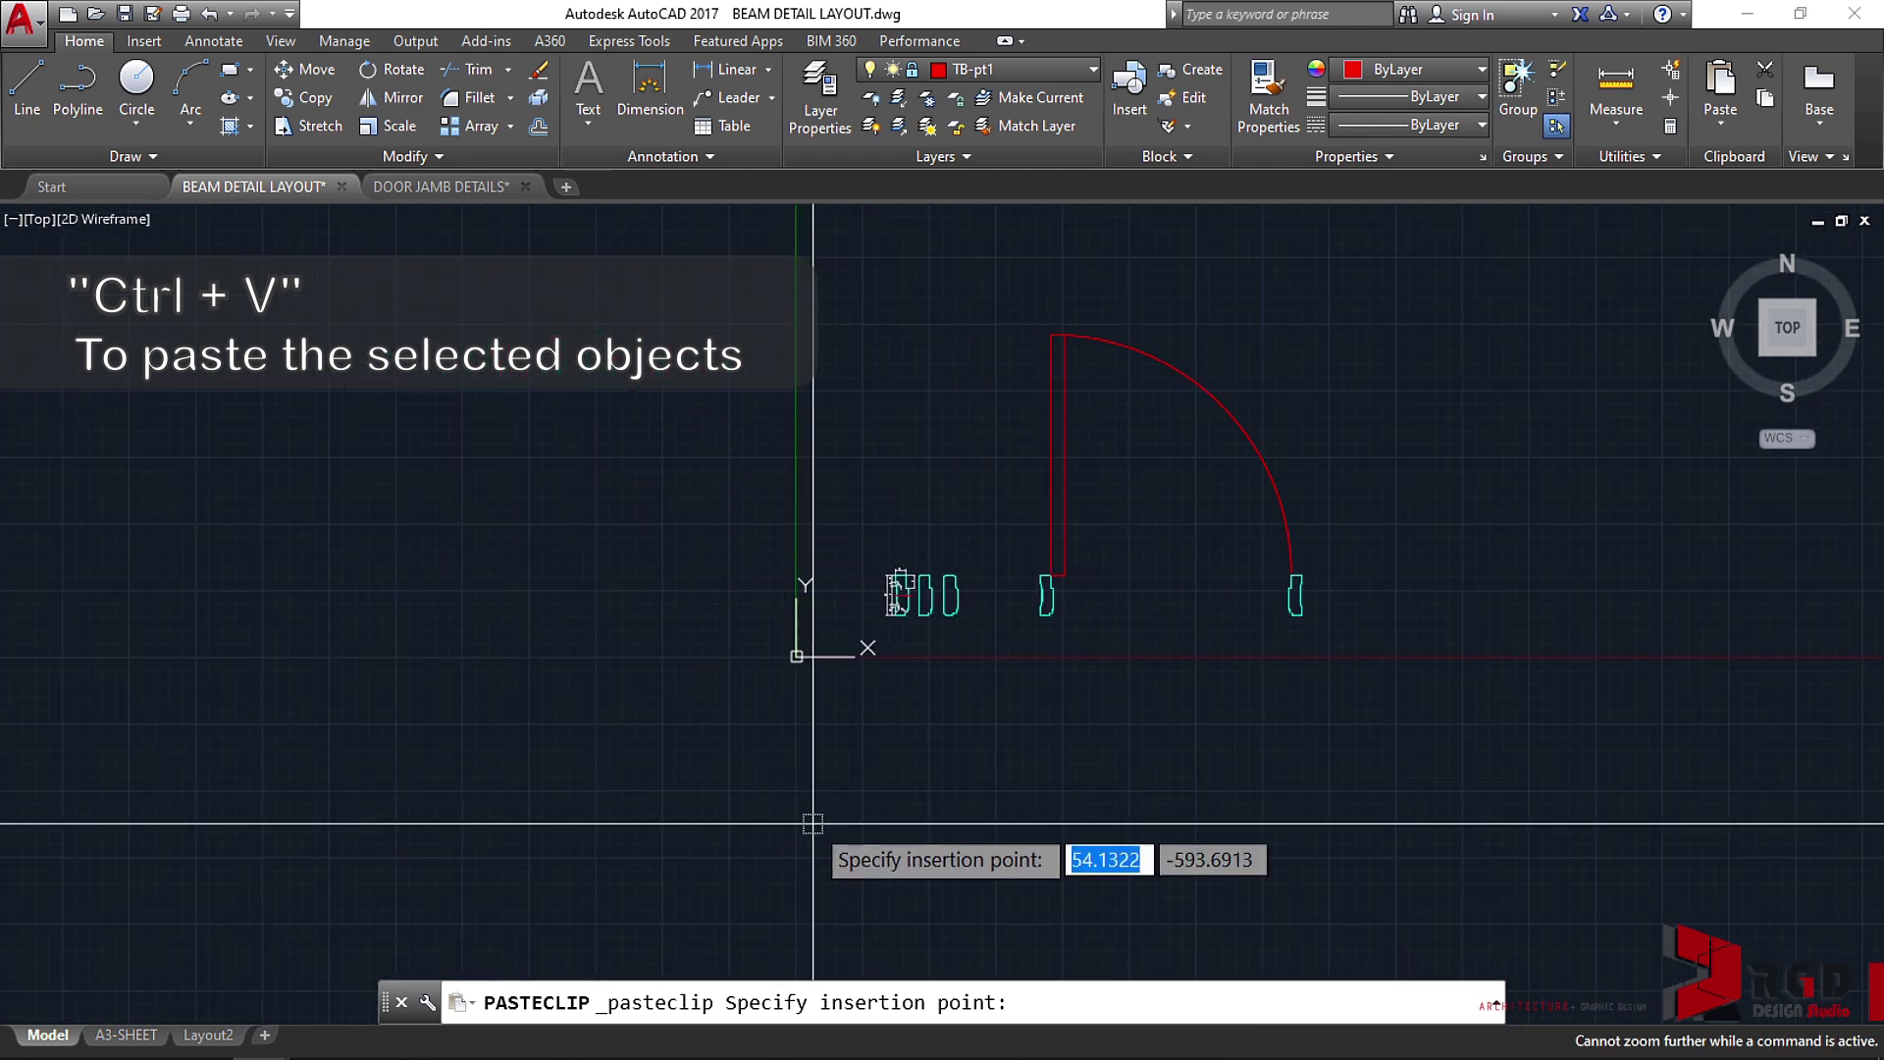
{"action": "left_click", "coordinate": [737, 846]}
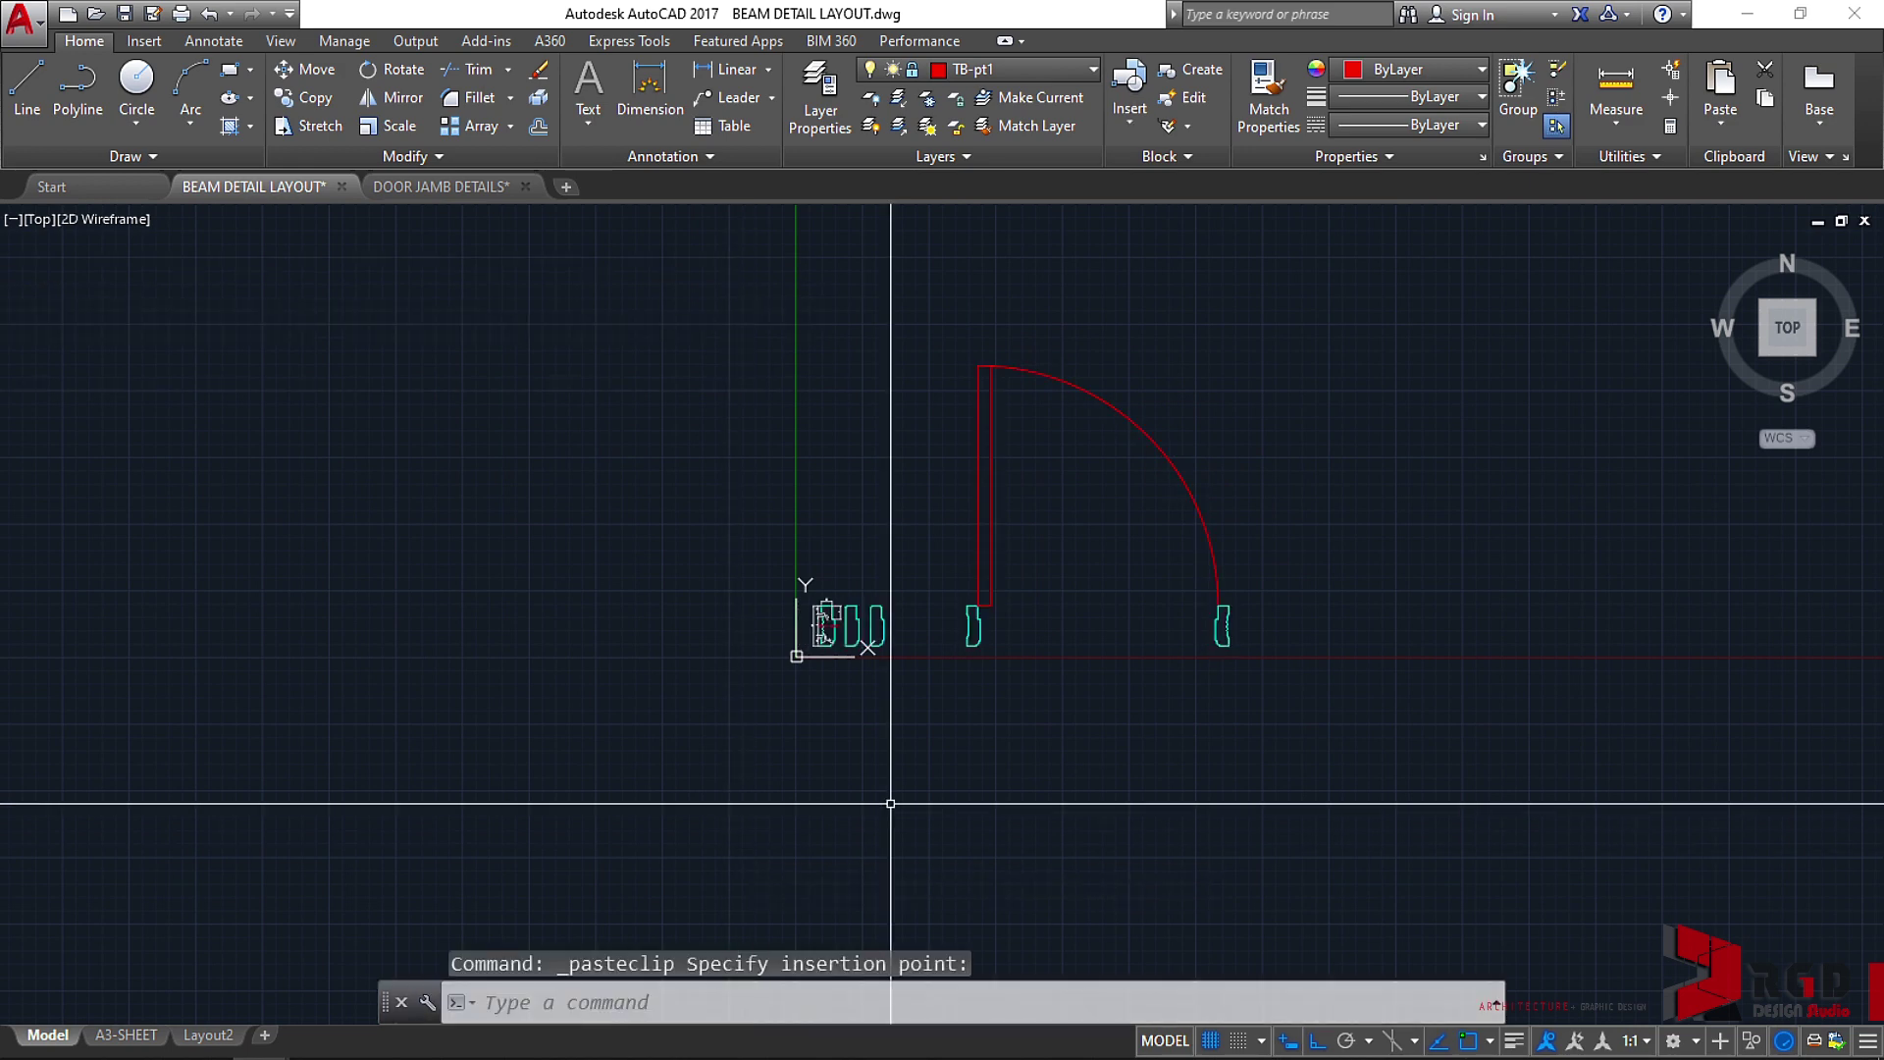
{"action": "scroll", "coordinate": [1081, 526], "scroll_direction": "up", "scroll_amount": 4}
{"action": "scroll", "coordinate": [1080, 526], "scroll_direction": "down", "scroll_amount": 2}
{"action": "mouse_move", "coordinate": [1081, 526]}
{"action": "middle_mouse_down"}
{"action": "mouse_move", "coordinate": [1020, 652]}
{"action": "mouse_move", "coordinate": [951, 584]}
{"action": "middle_mouse_up"}
{"action": "mouse_move", "coordinate": [137, 1045]}
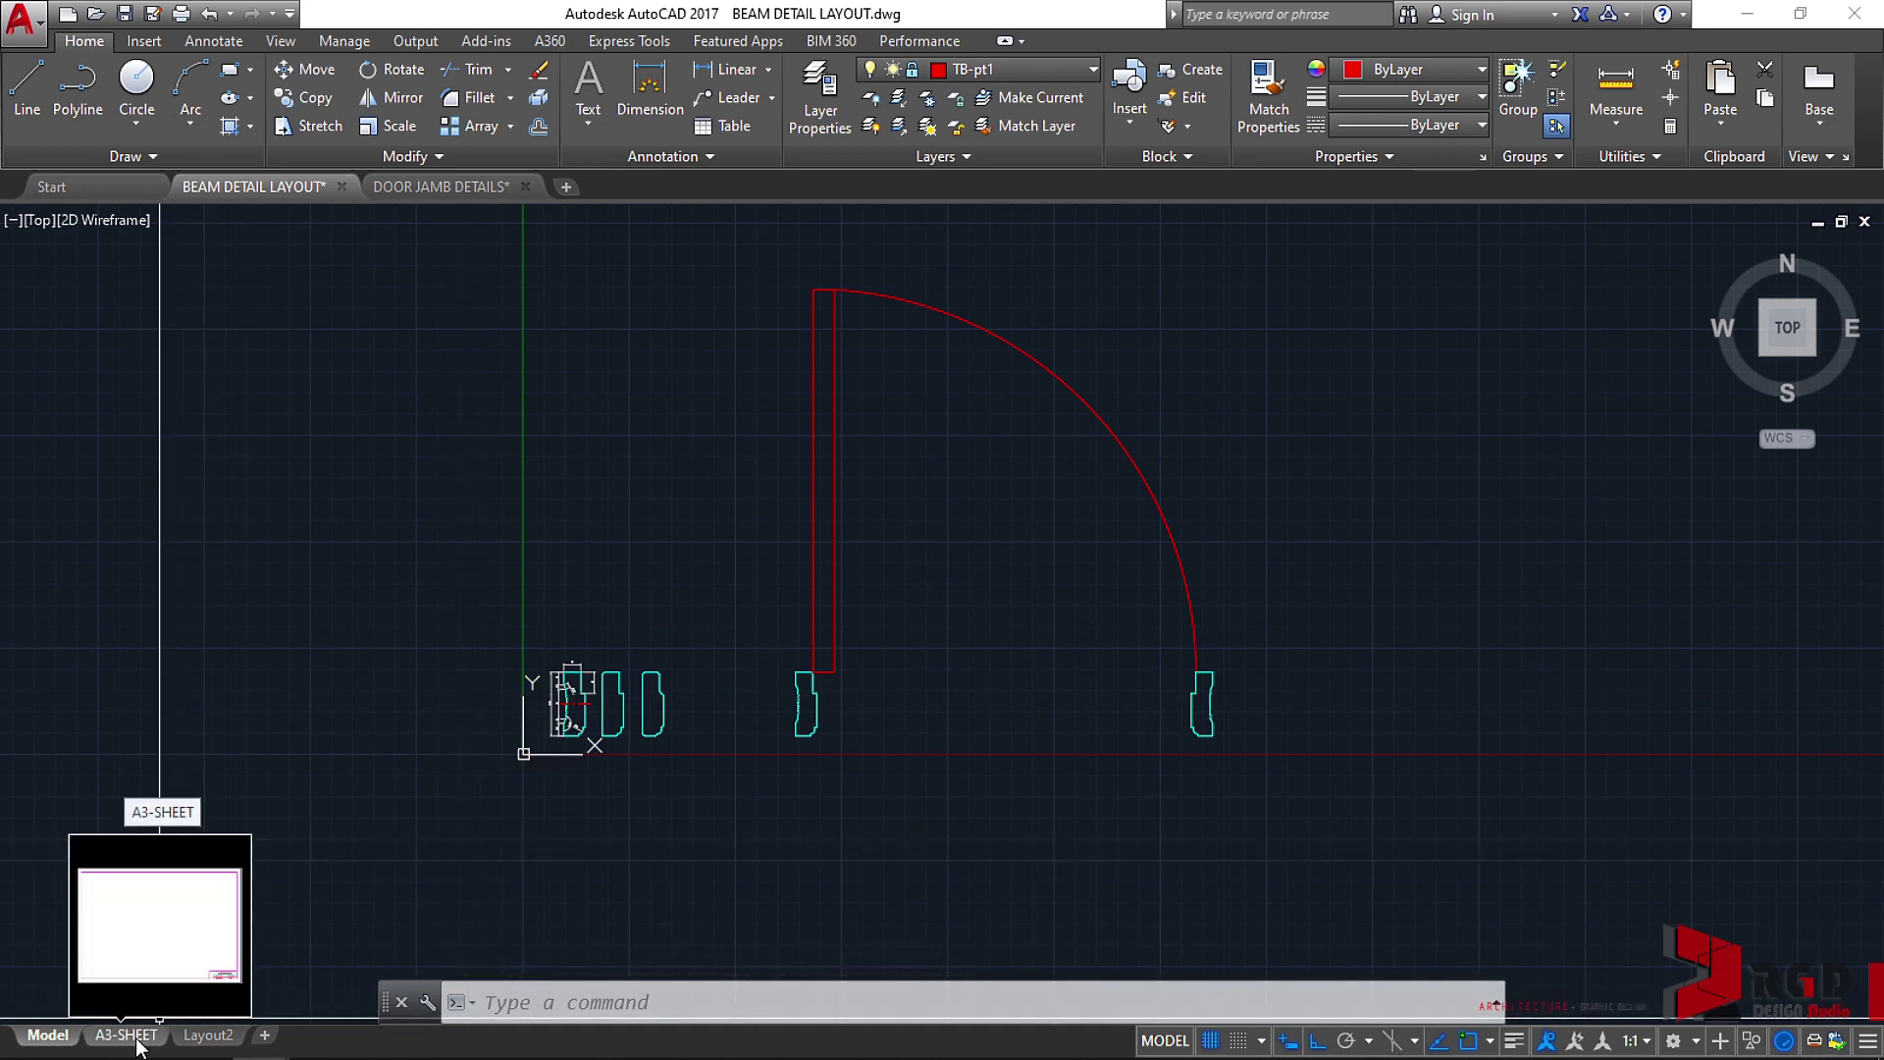
Check the A3-SHEET and Layout2 sheets, settle on A3-SHEET, and begin the MV command.
{"action": "left_click", "coordinate": [128, 1036]}
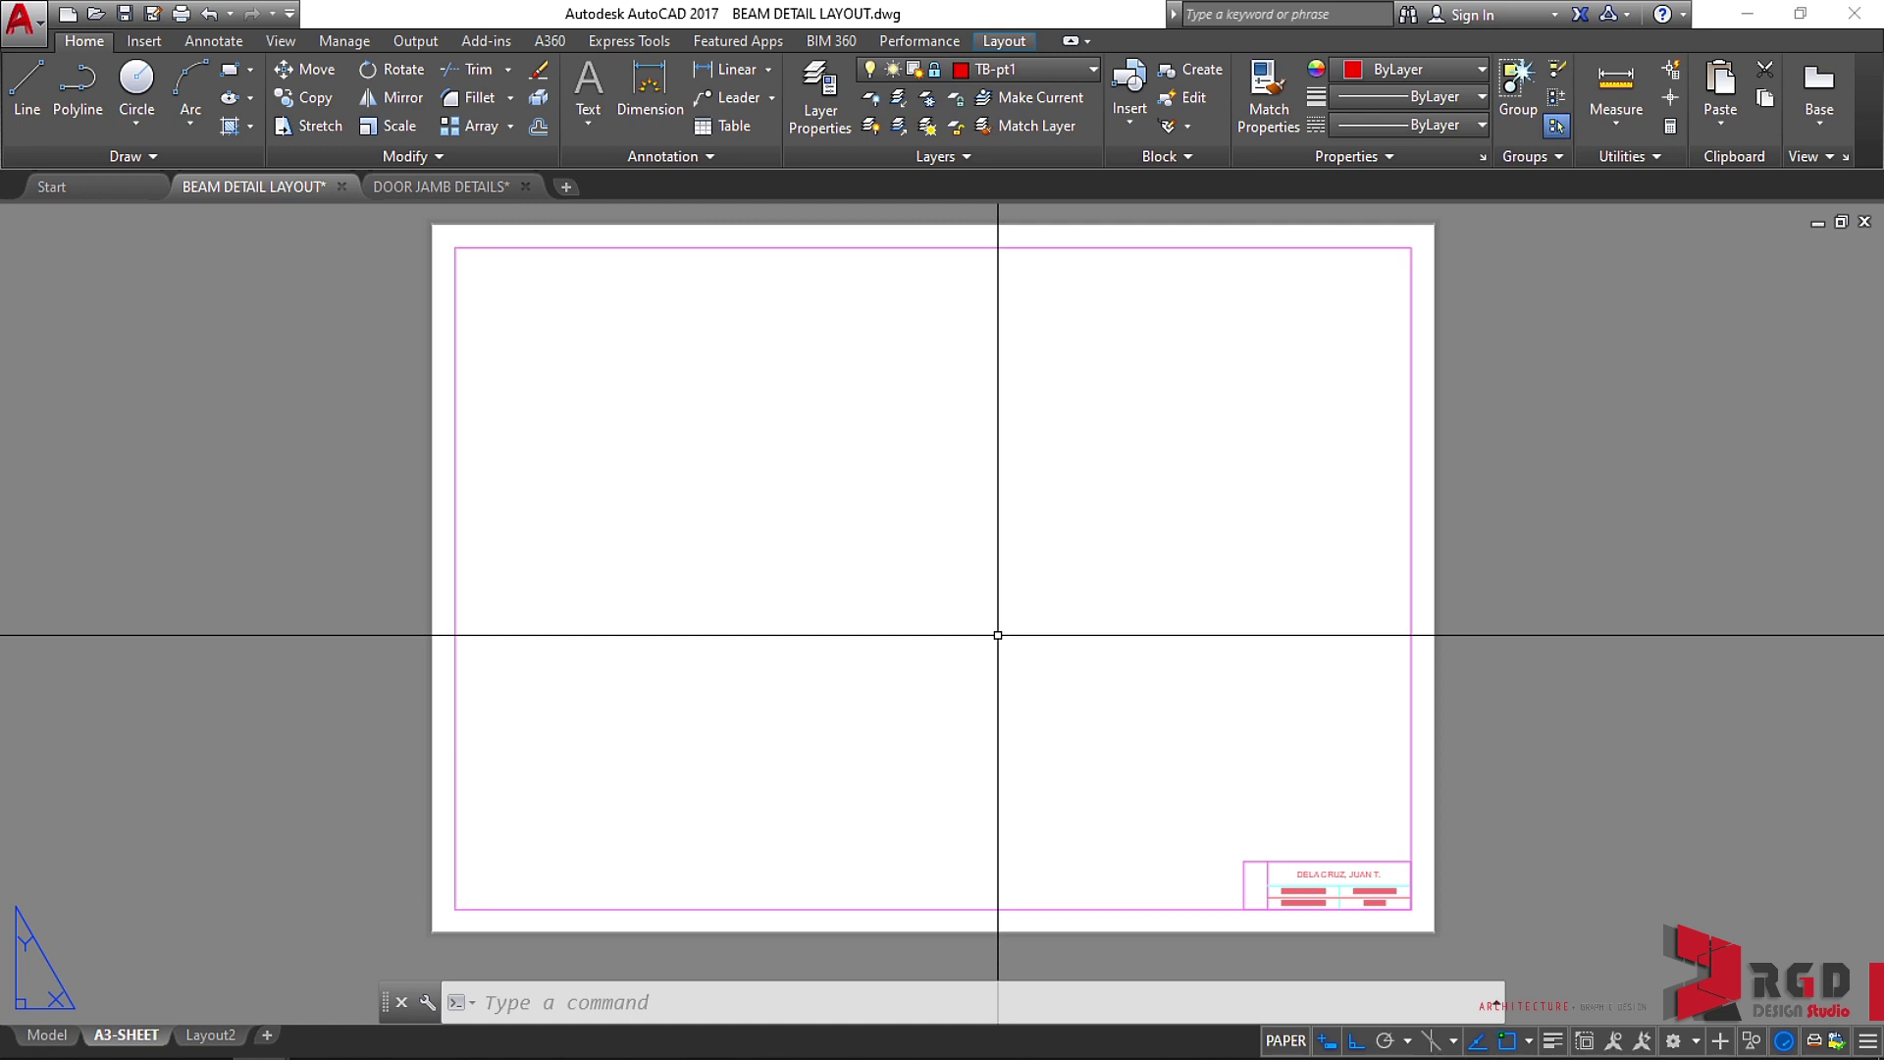
{"action": "left_click", "coordinate": [211, 1036]}
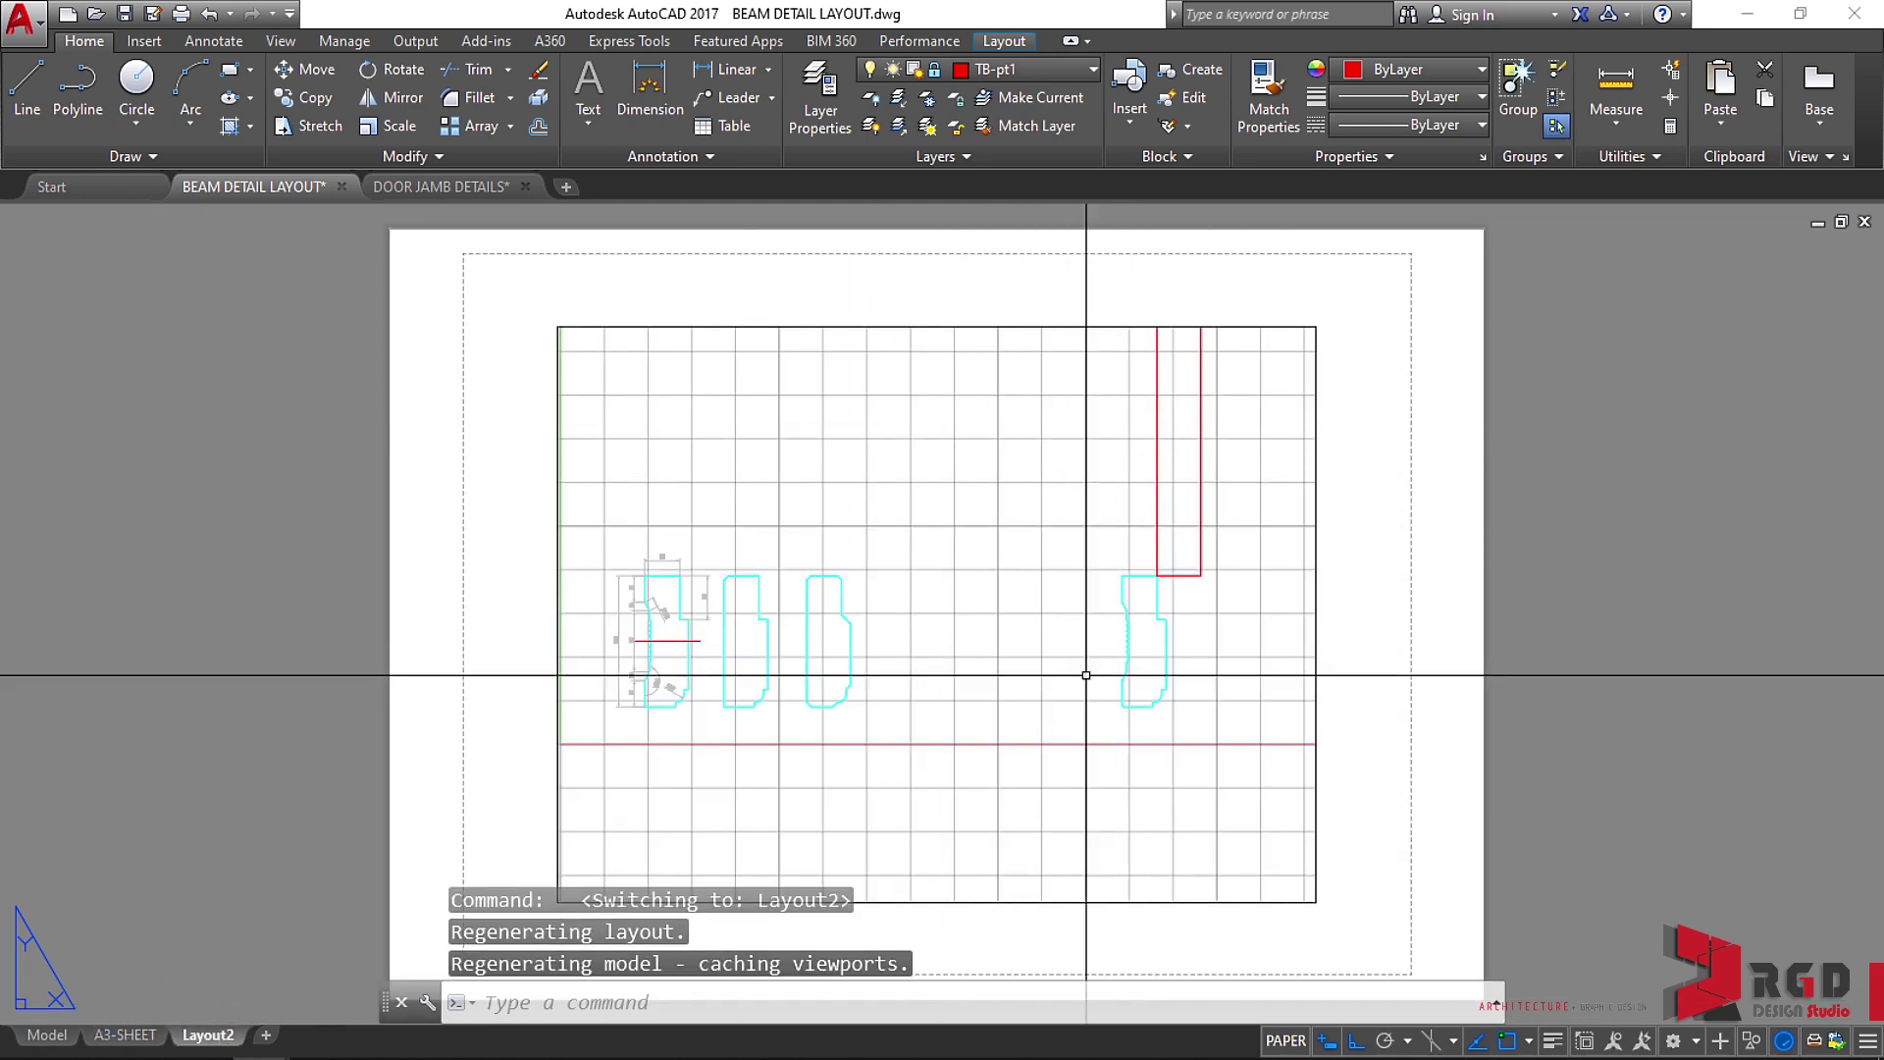
{"action": "key", "text": "Escape"}
{"action": "key", "text": "ctrl+Page_Up"}
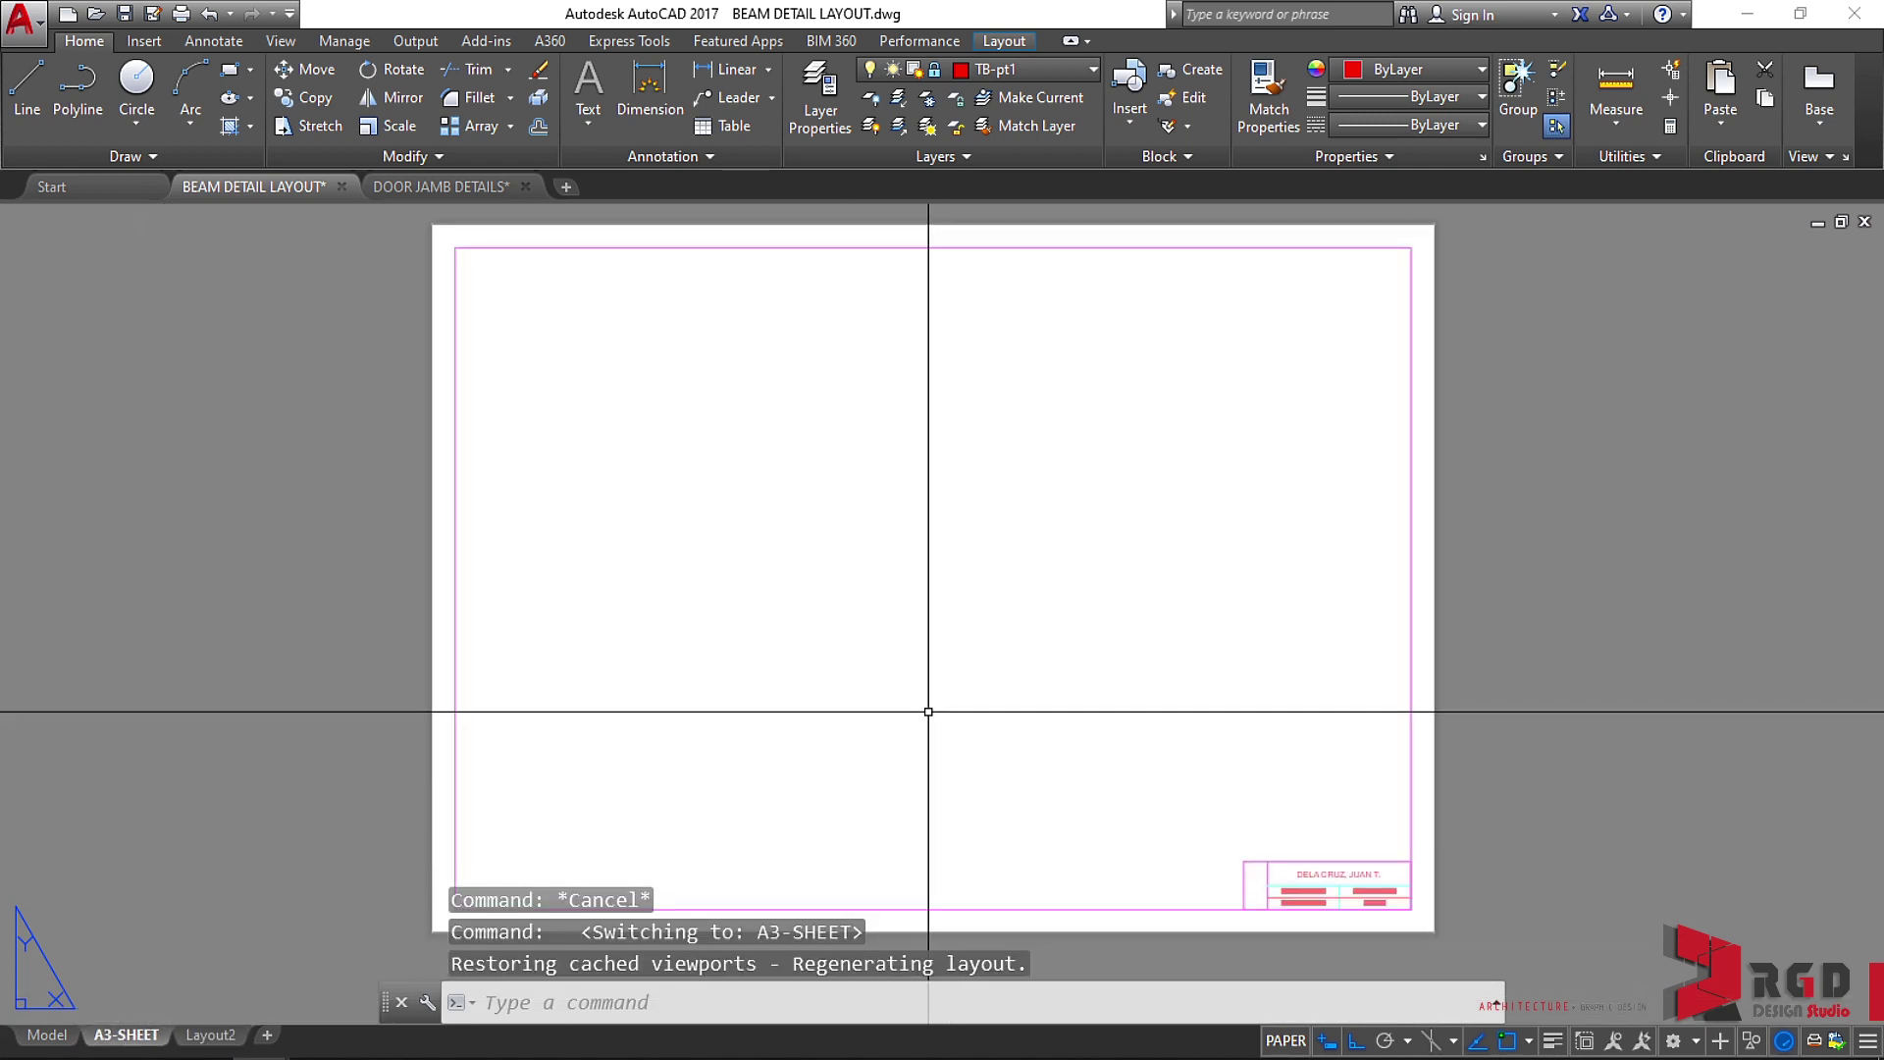
{"action": "type", "text": "MV"}
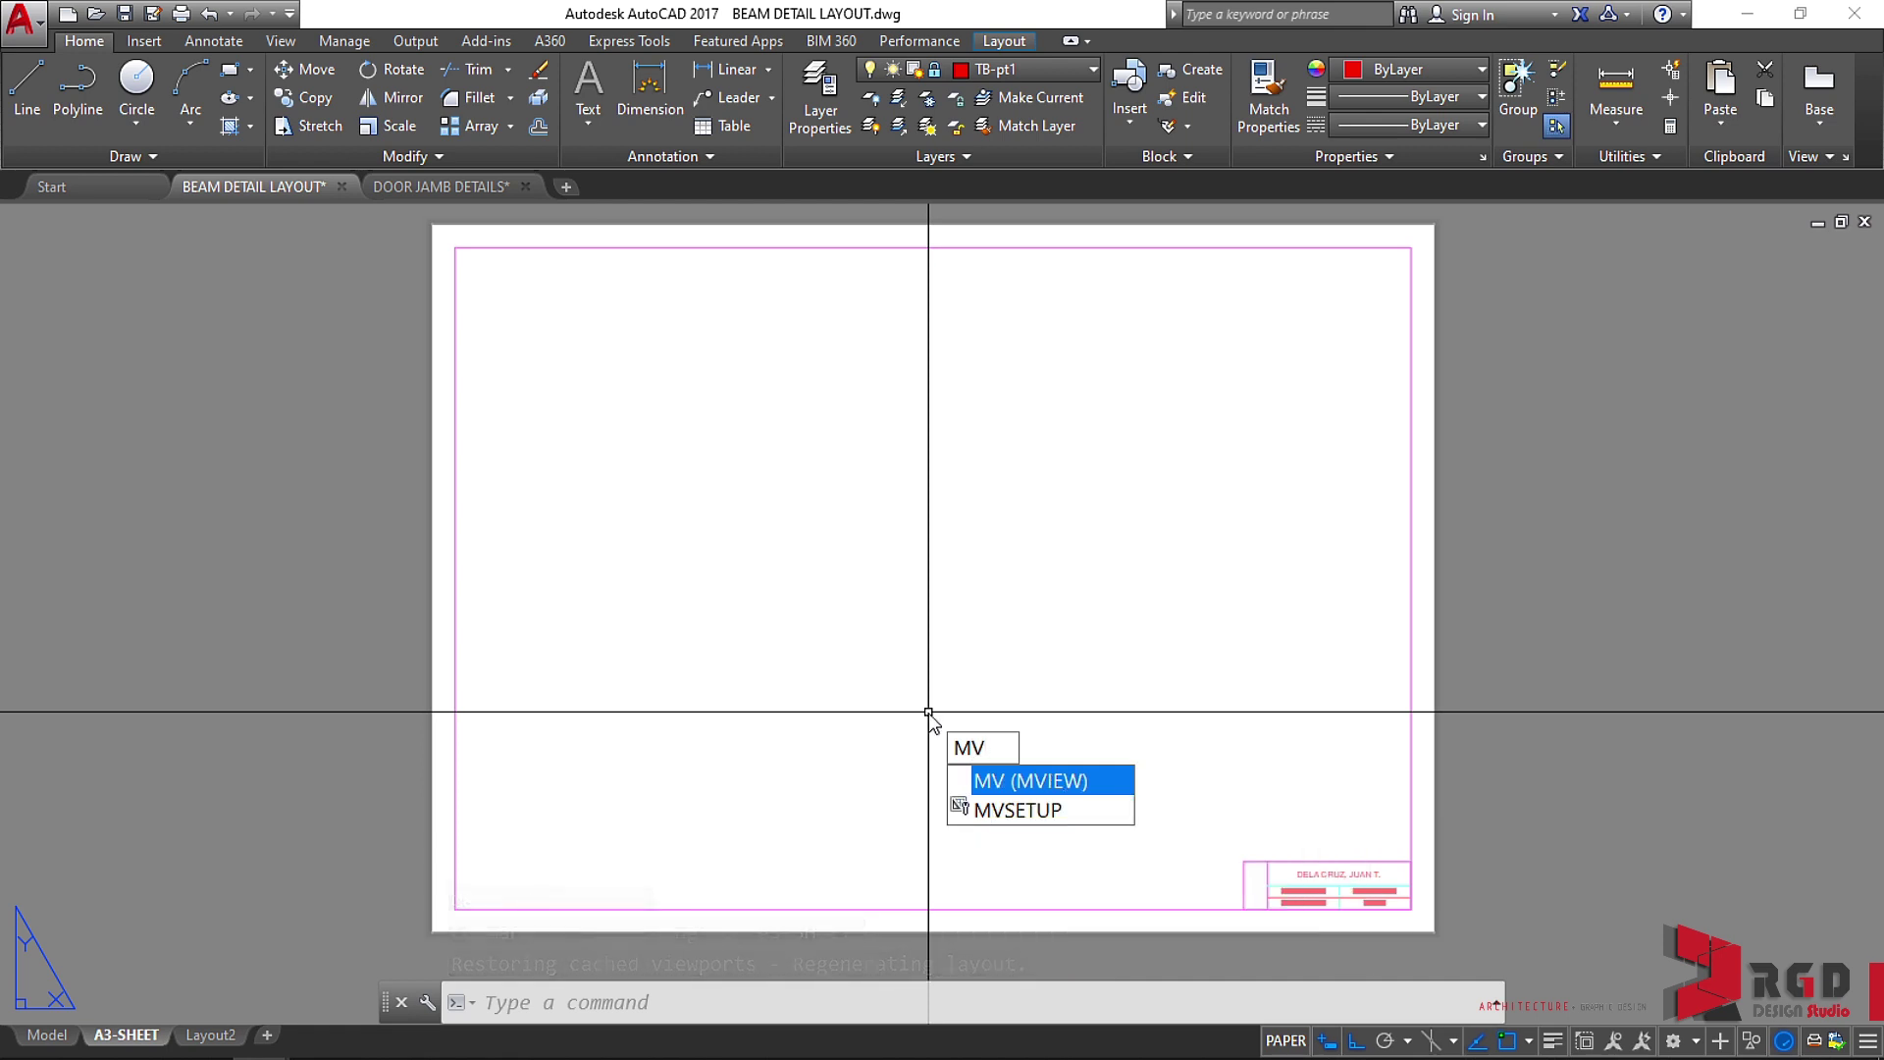
Create a rectangular MVIEW viewport from upper left to lower right on the sheet, then select it.
{"action": "key", "text": "Return"}
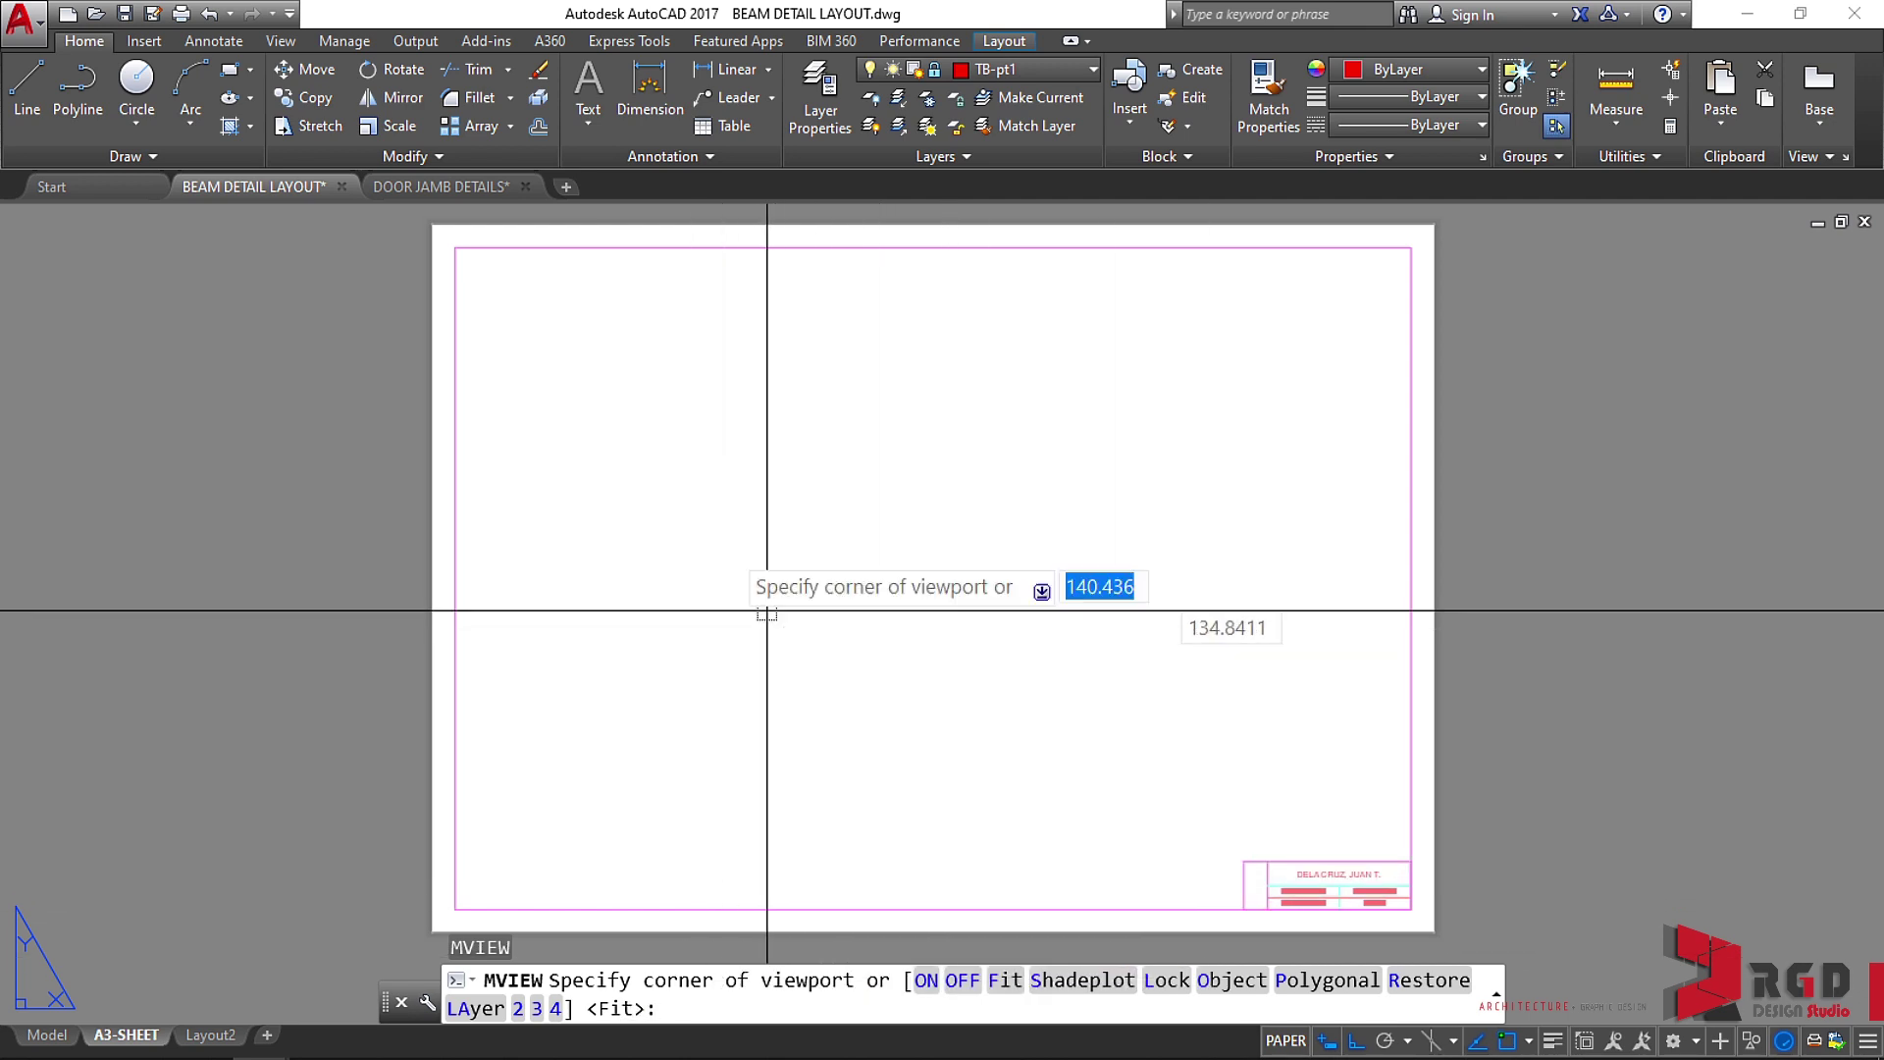
{"action": "left_click", "coordinate": [519, 297]}
{"action": "left_click", "coordinate": [1322, 762]}
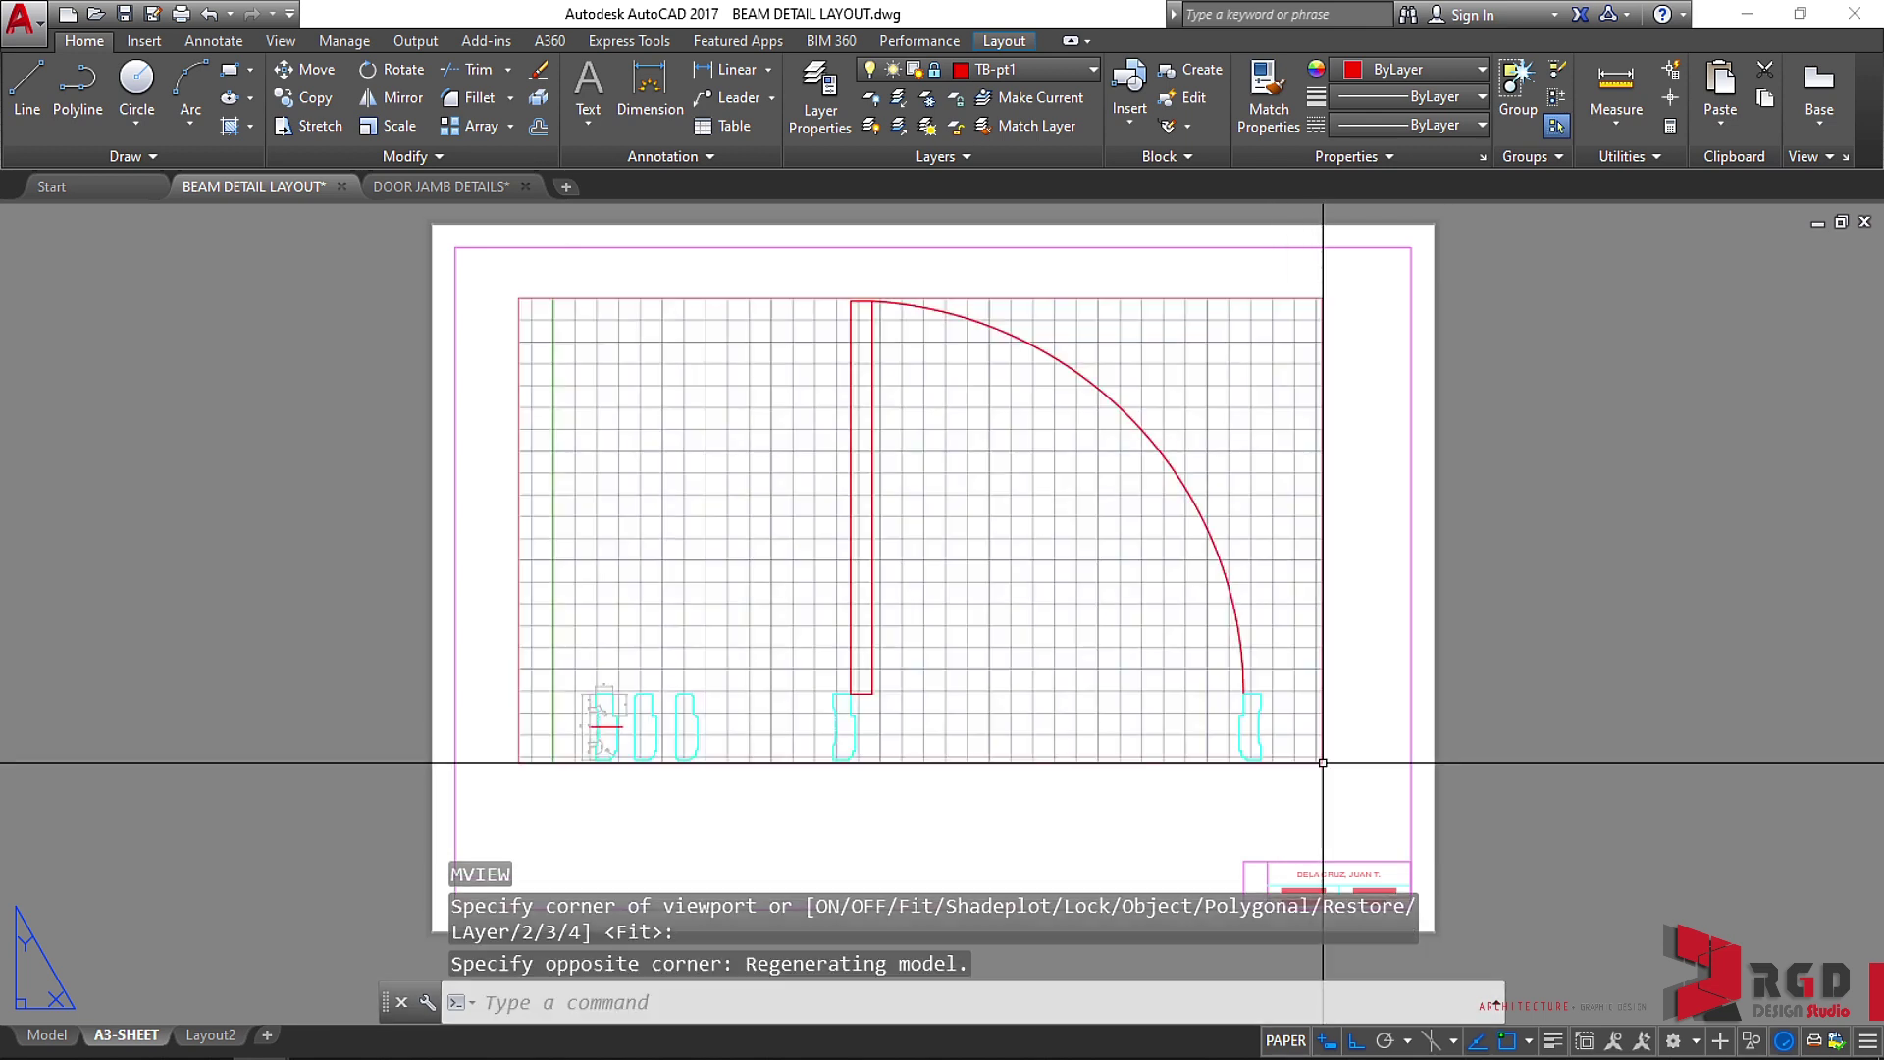
{"action": "left_click", "coordinate": [1354, 785]}
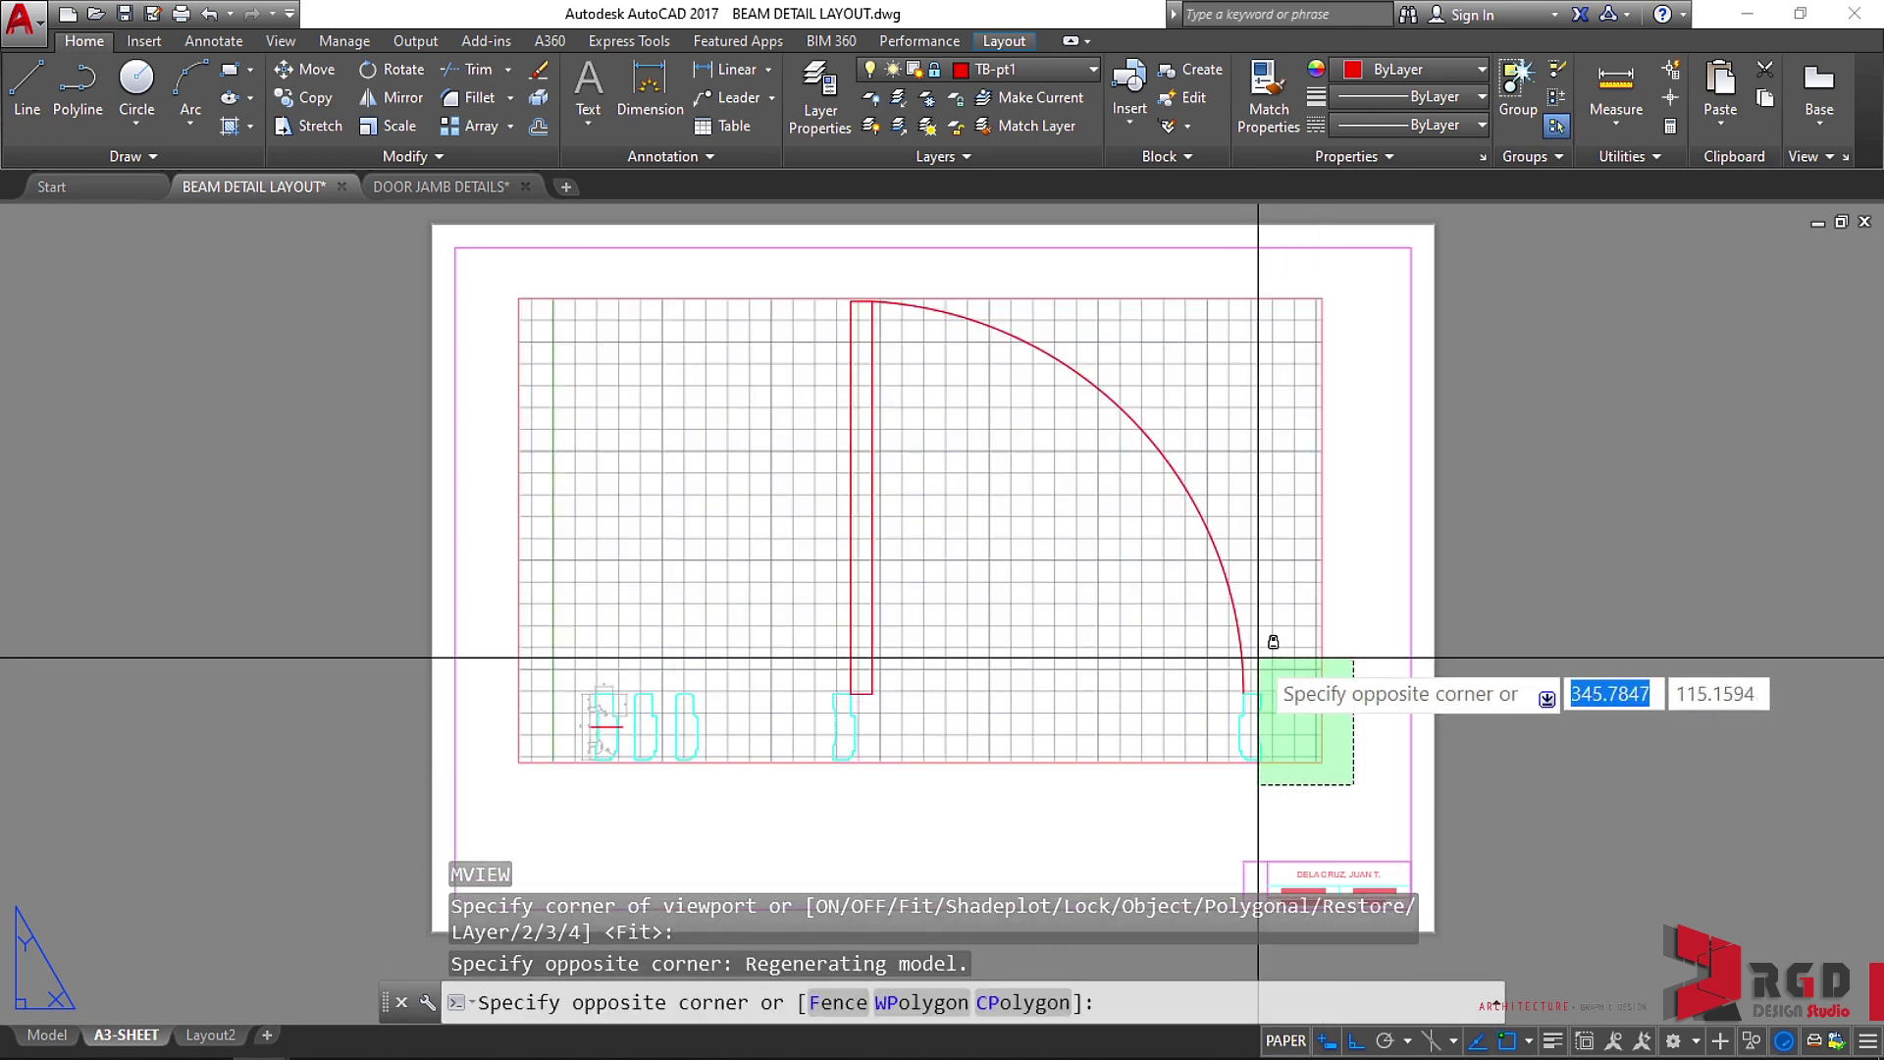
{"action": "left_click", "coordinate": [1258, 658]}
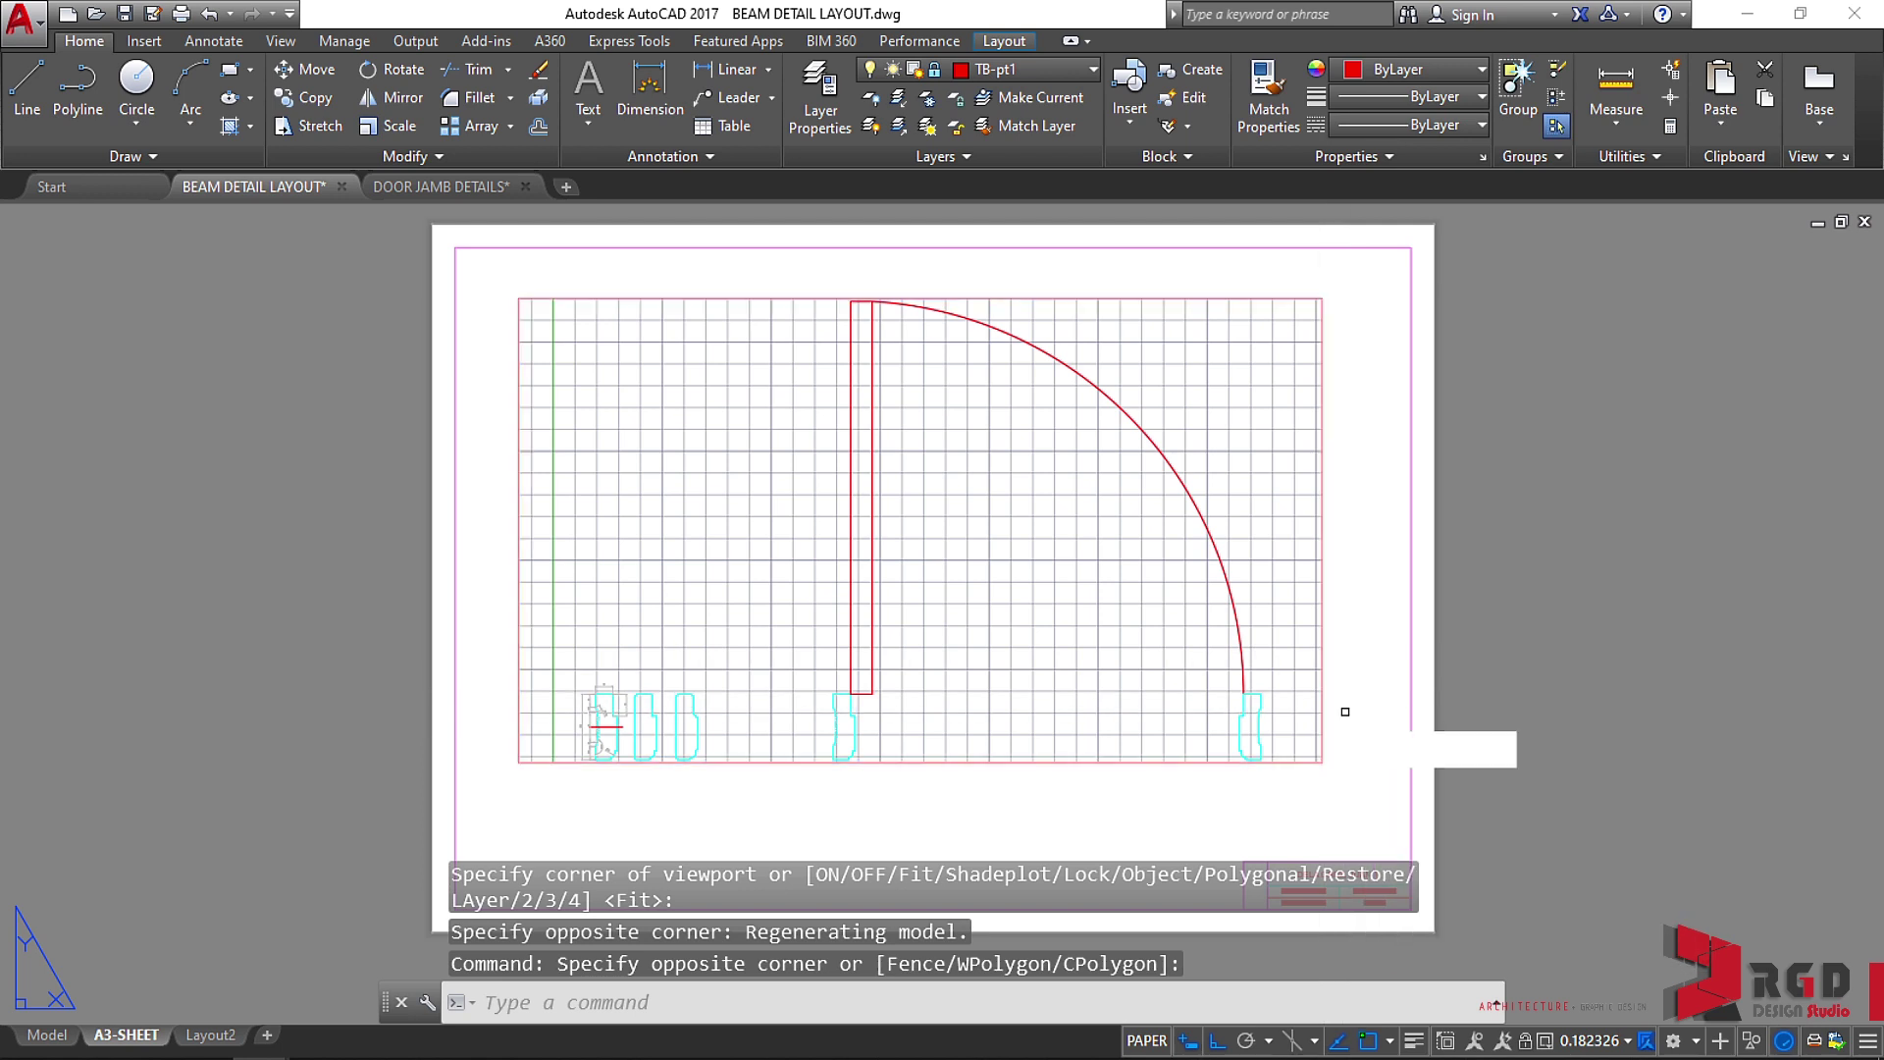
Unlock the TB-pt1 layer after the viewport deletion is blocked.
{"action": "key", "text": "Return"}
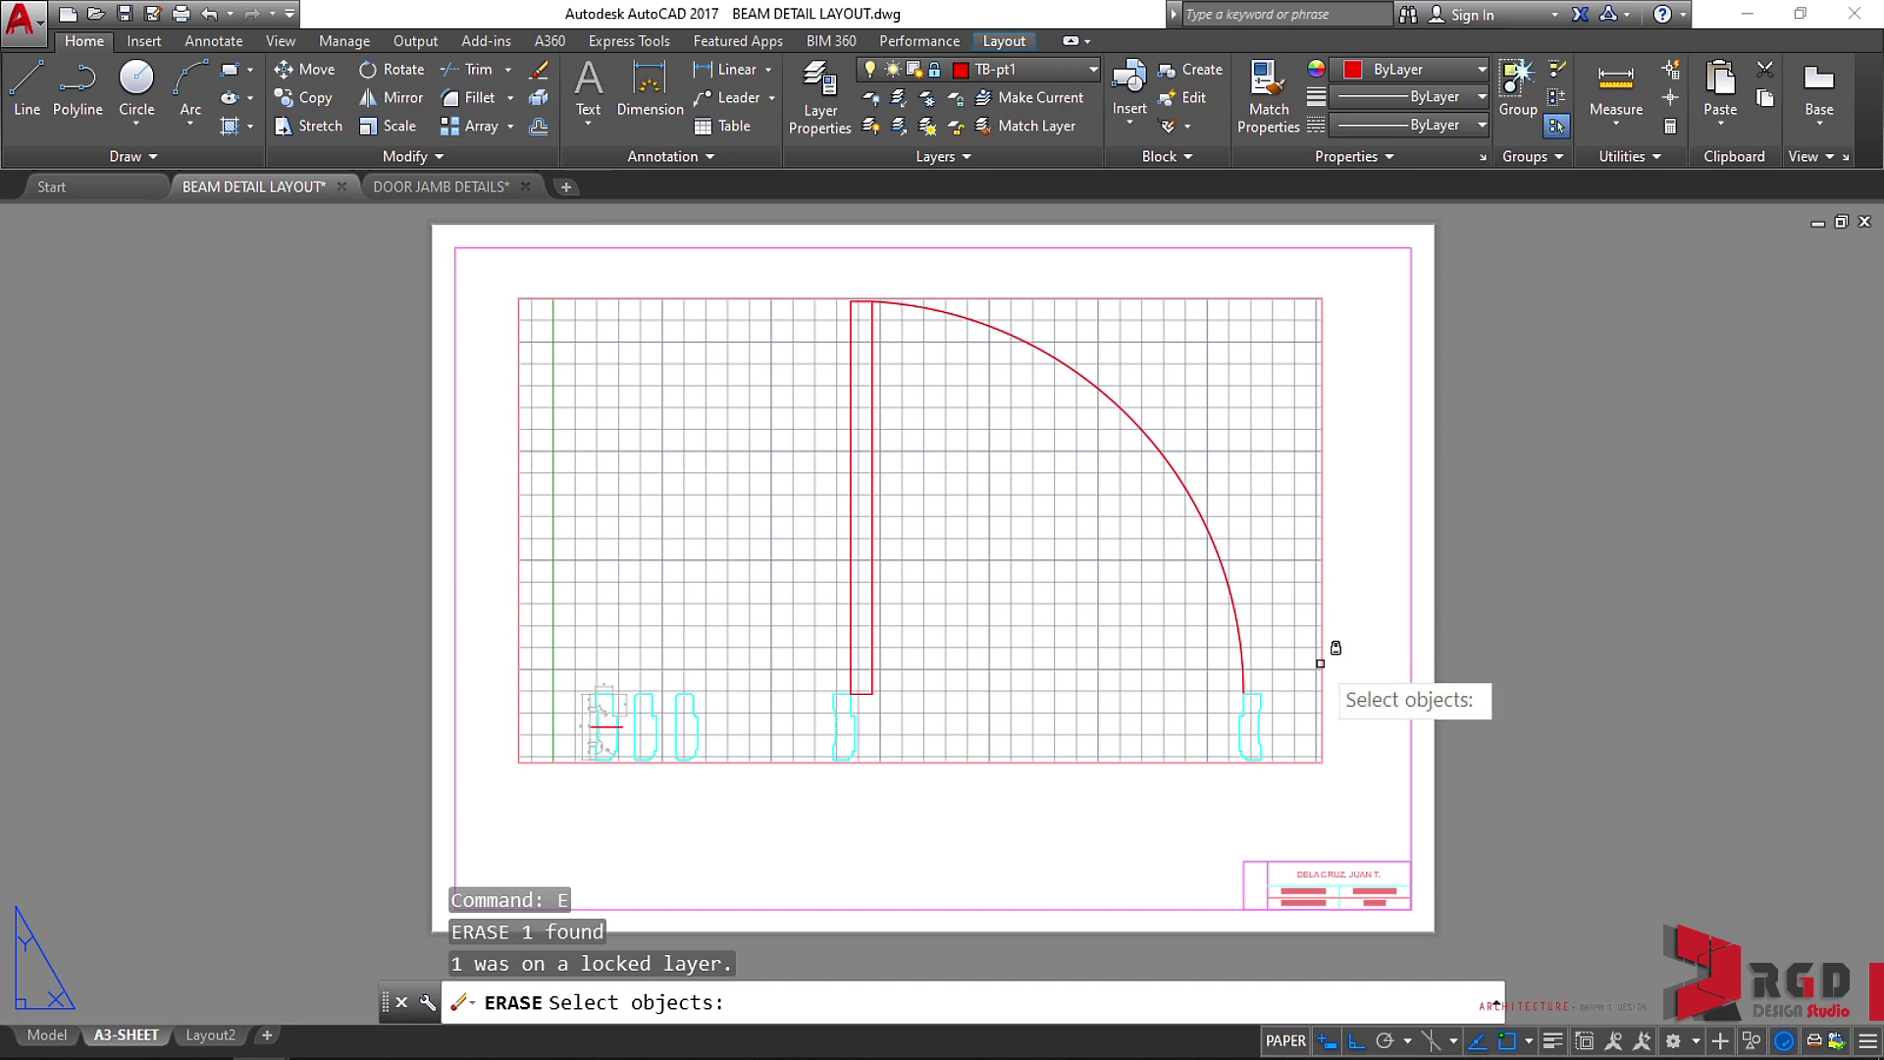
{"action": "key", "text": "Escape"}
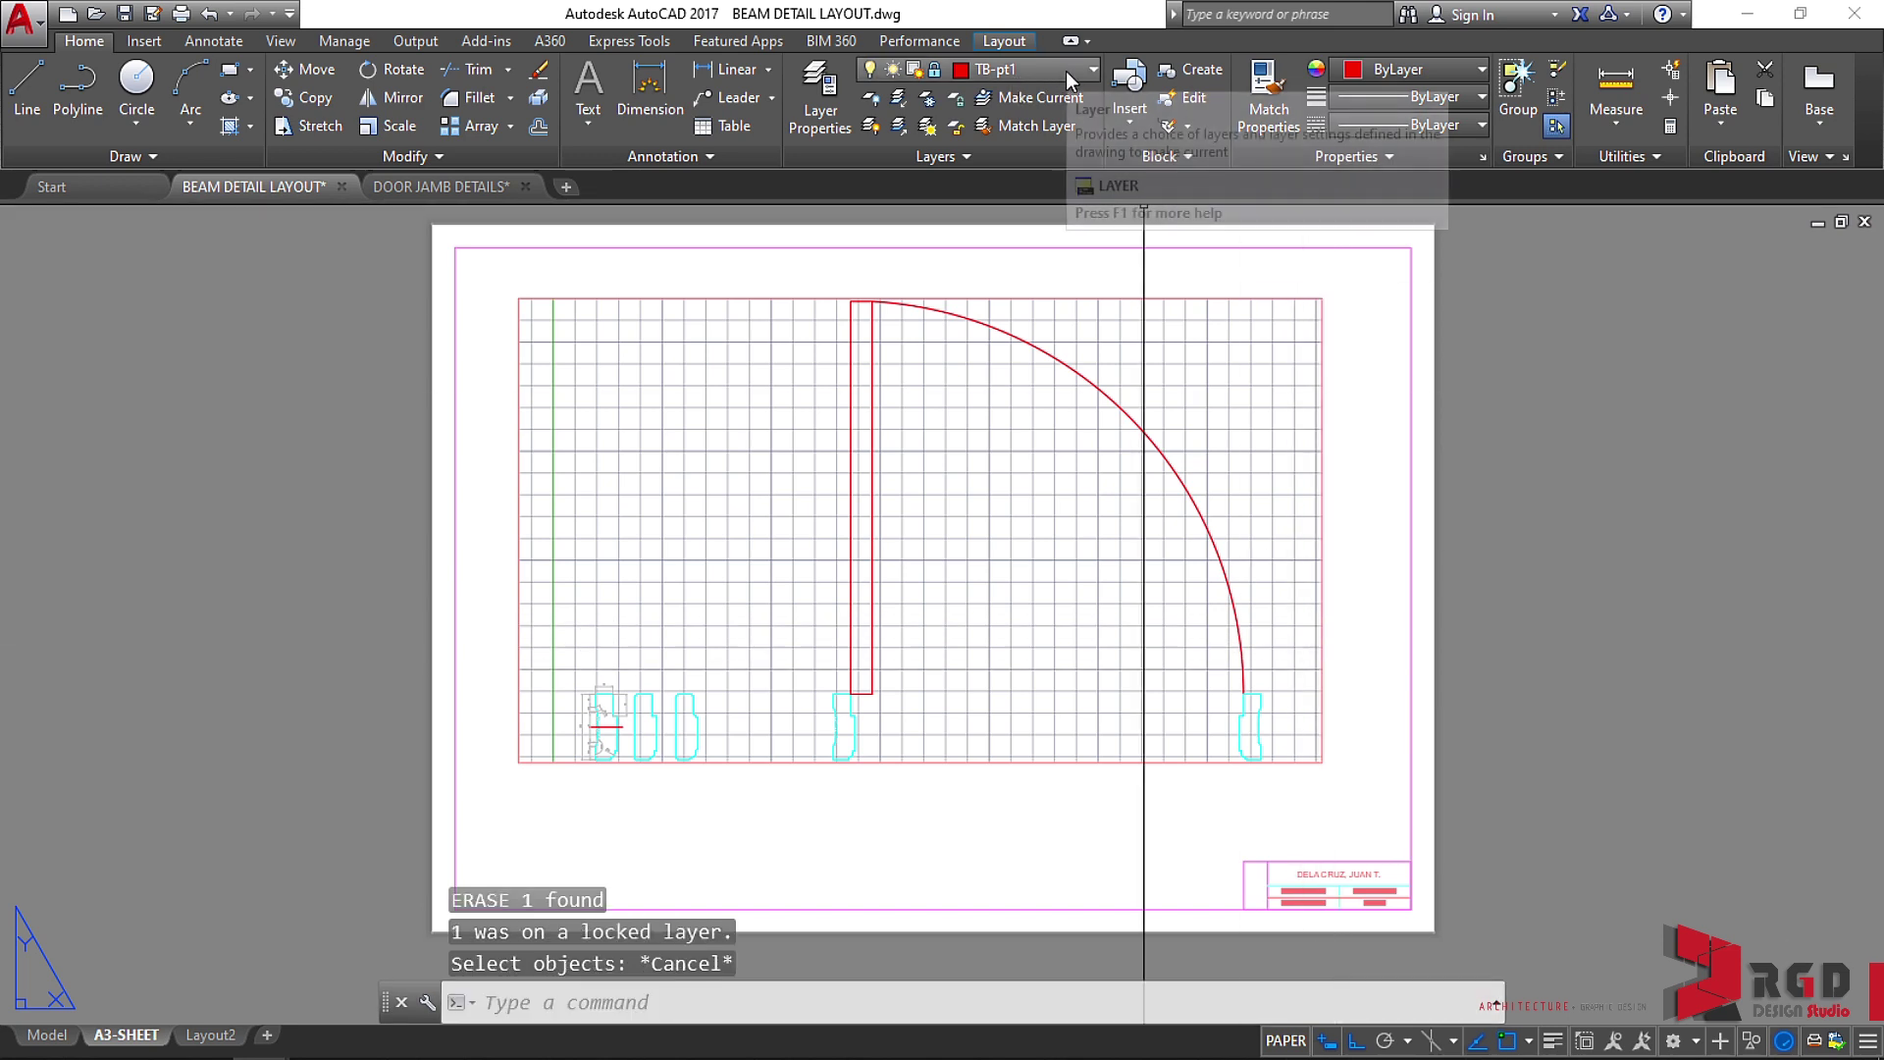
{"action": "type", "text": "LA"}
{"action": "key", "text": "Return"}
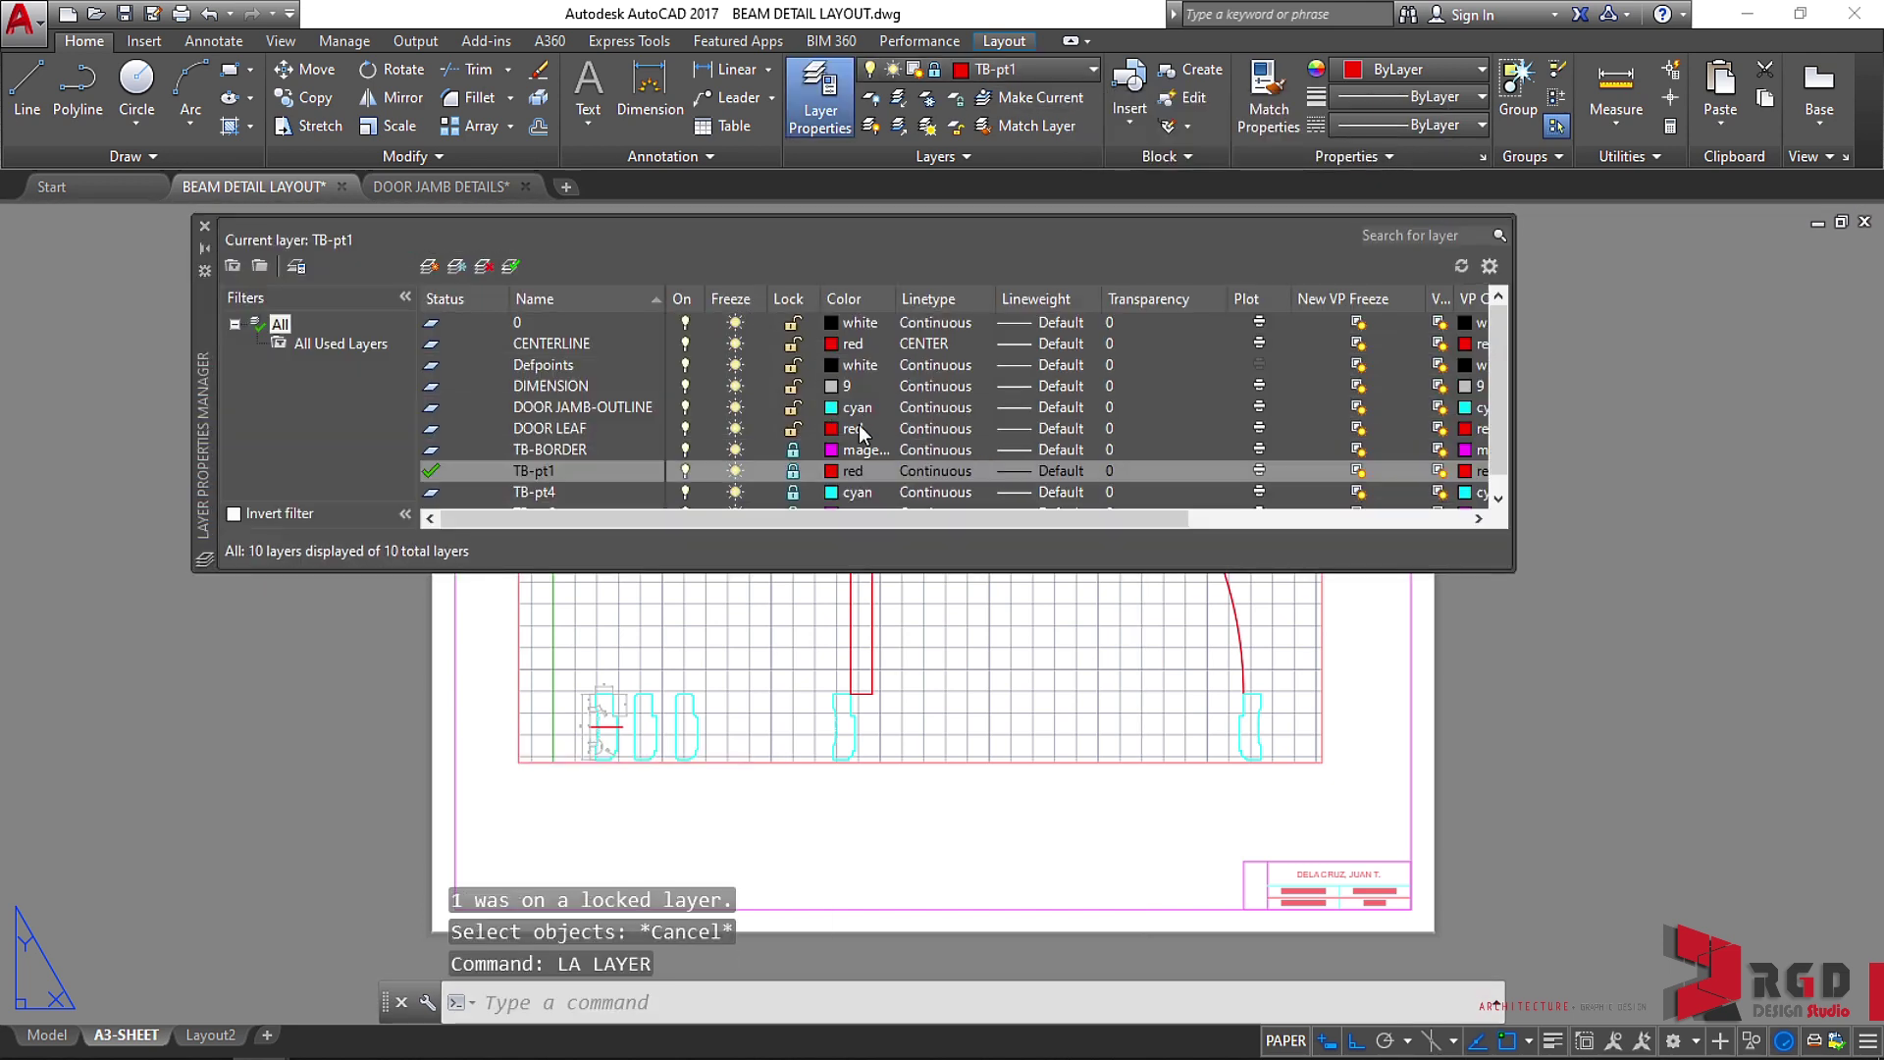
{"action": "scroll", "coordinate": [766, 433], "scroll_direction": "down", "scroll_amount": 1}
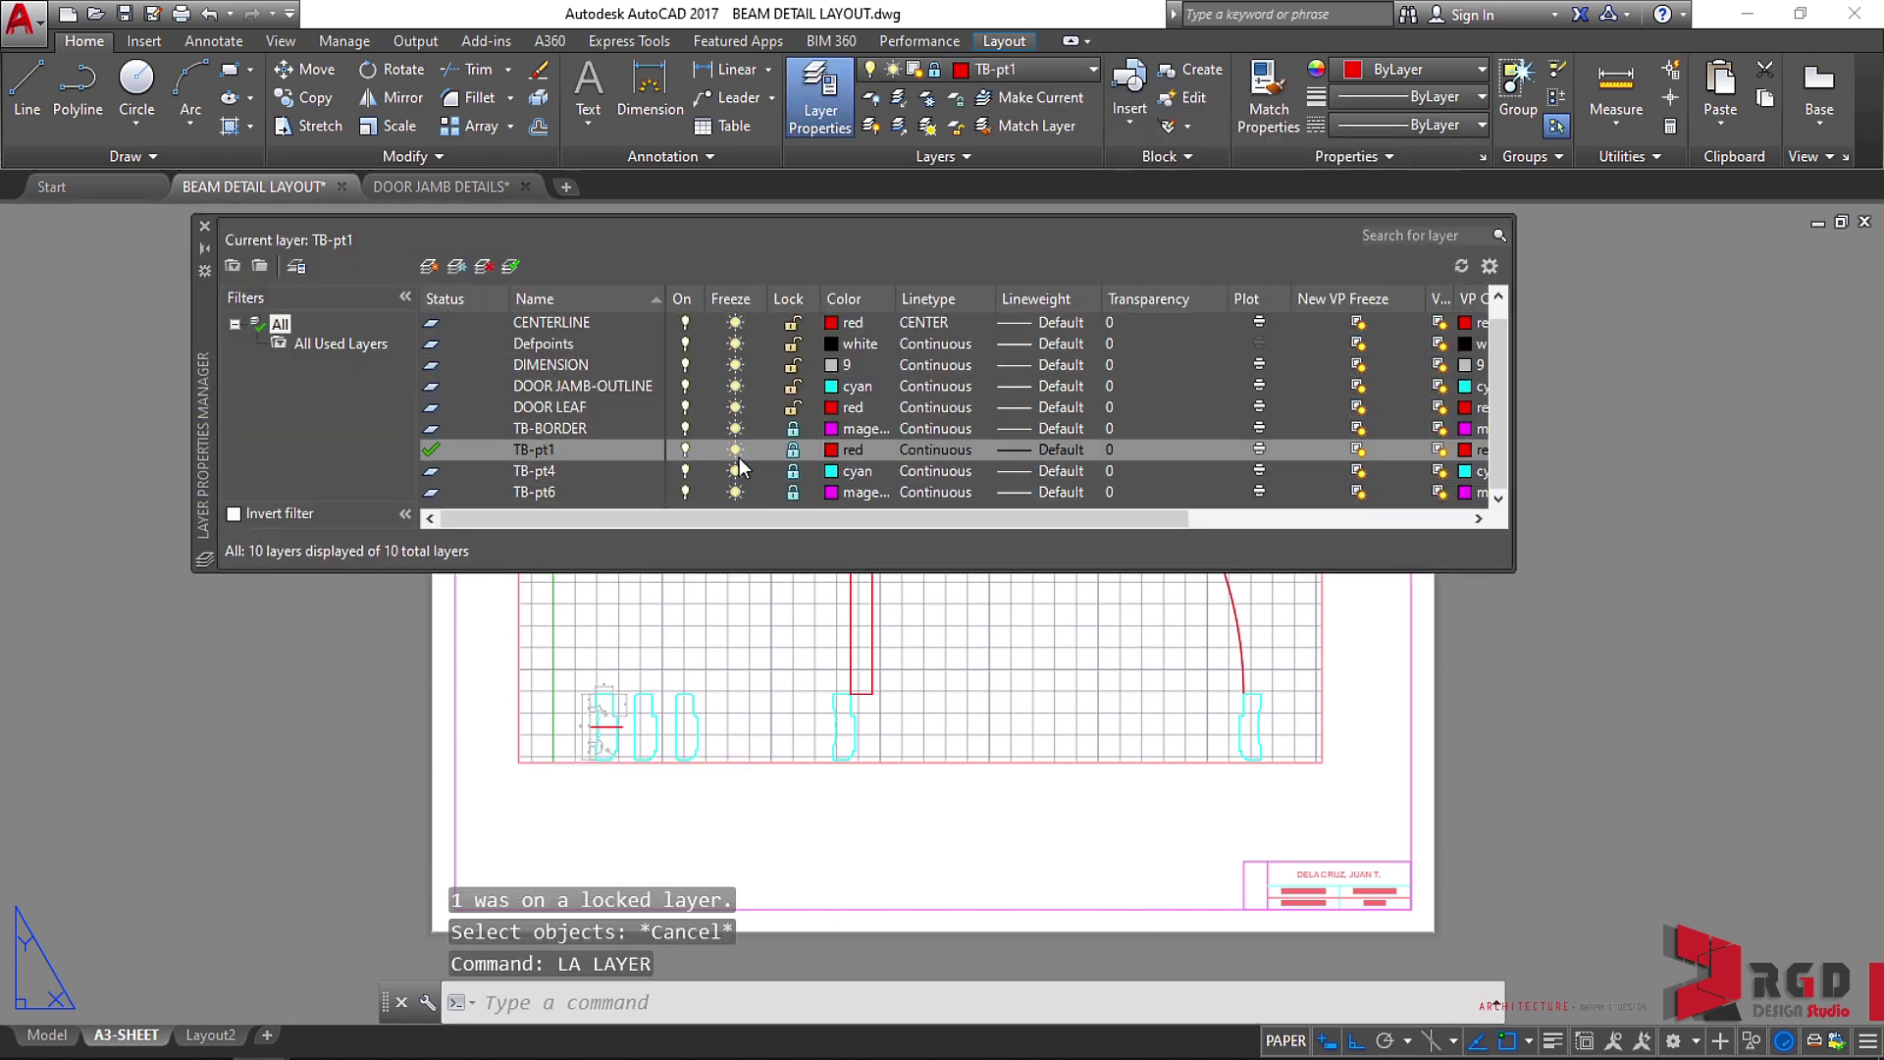
{"action": "left_click", "coordinate": [793, 450]}
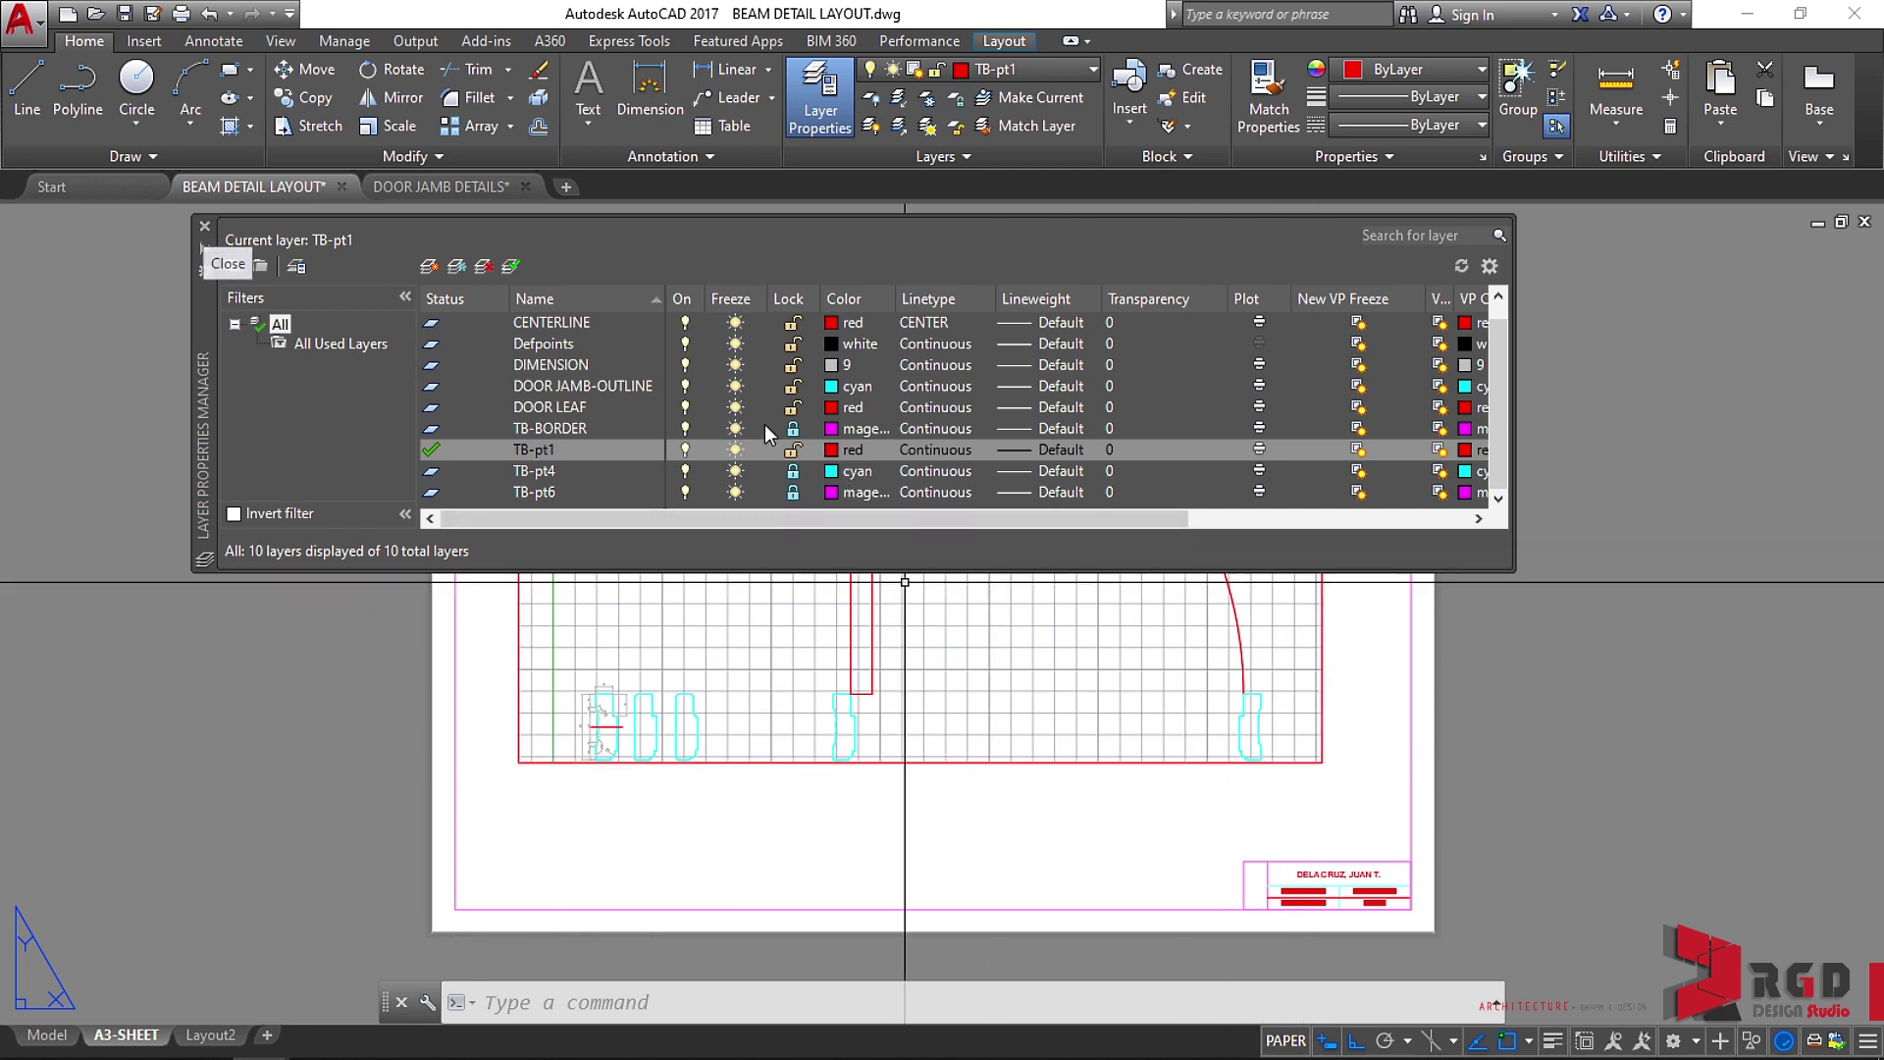
{"action": "left_click", "coordinate": [205, 227]}
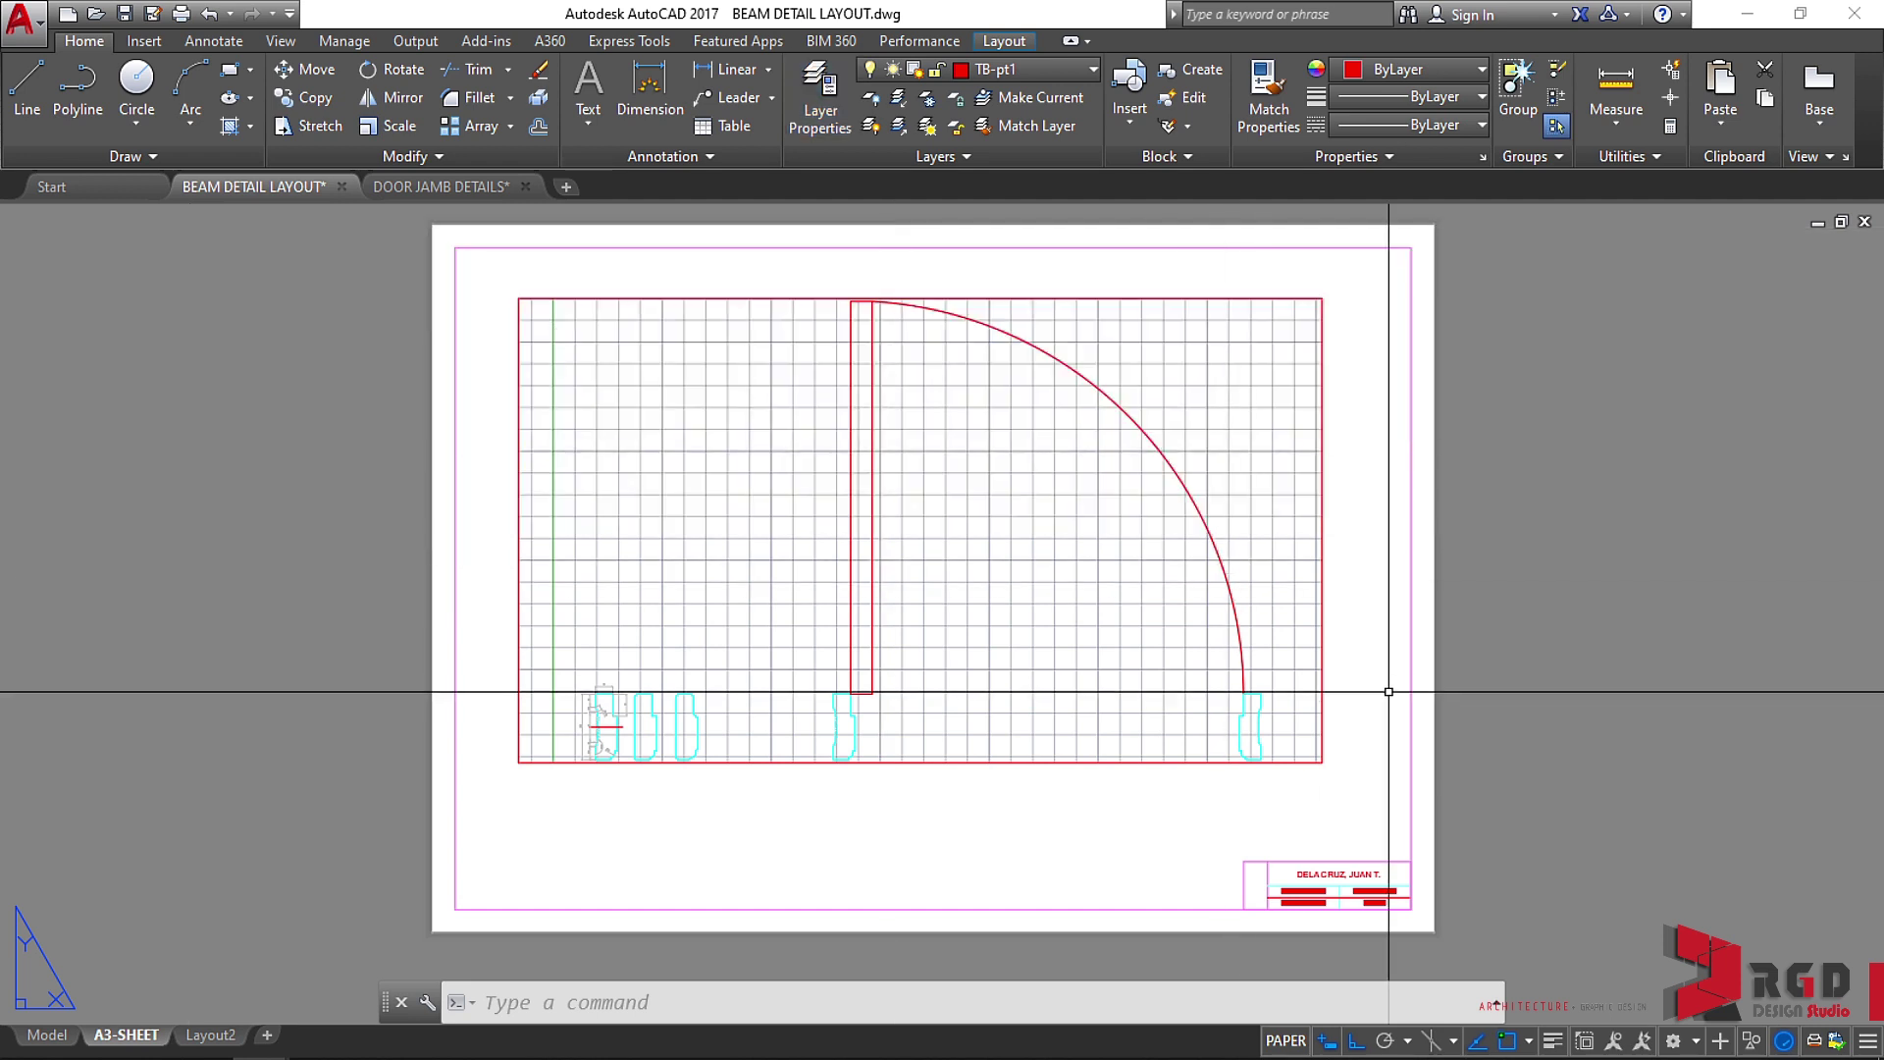
Select the rectangular viewport and erase it.
{"action": "left_click", "coordinate": [1338, 762]}
{"action": "left_click", "coordinate": [1300, 744]}
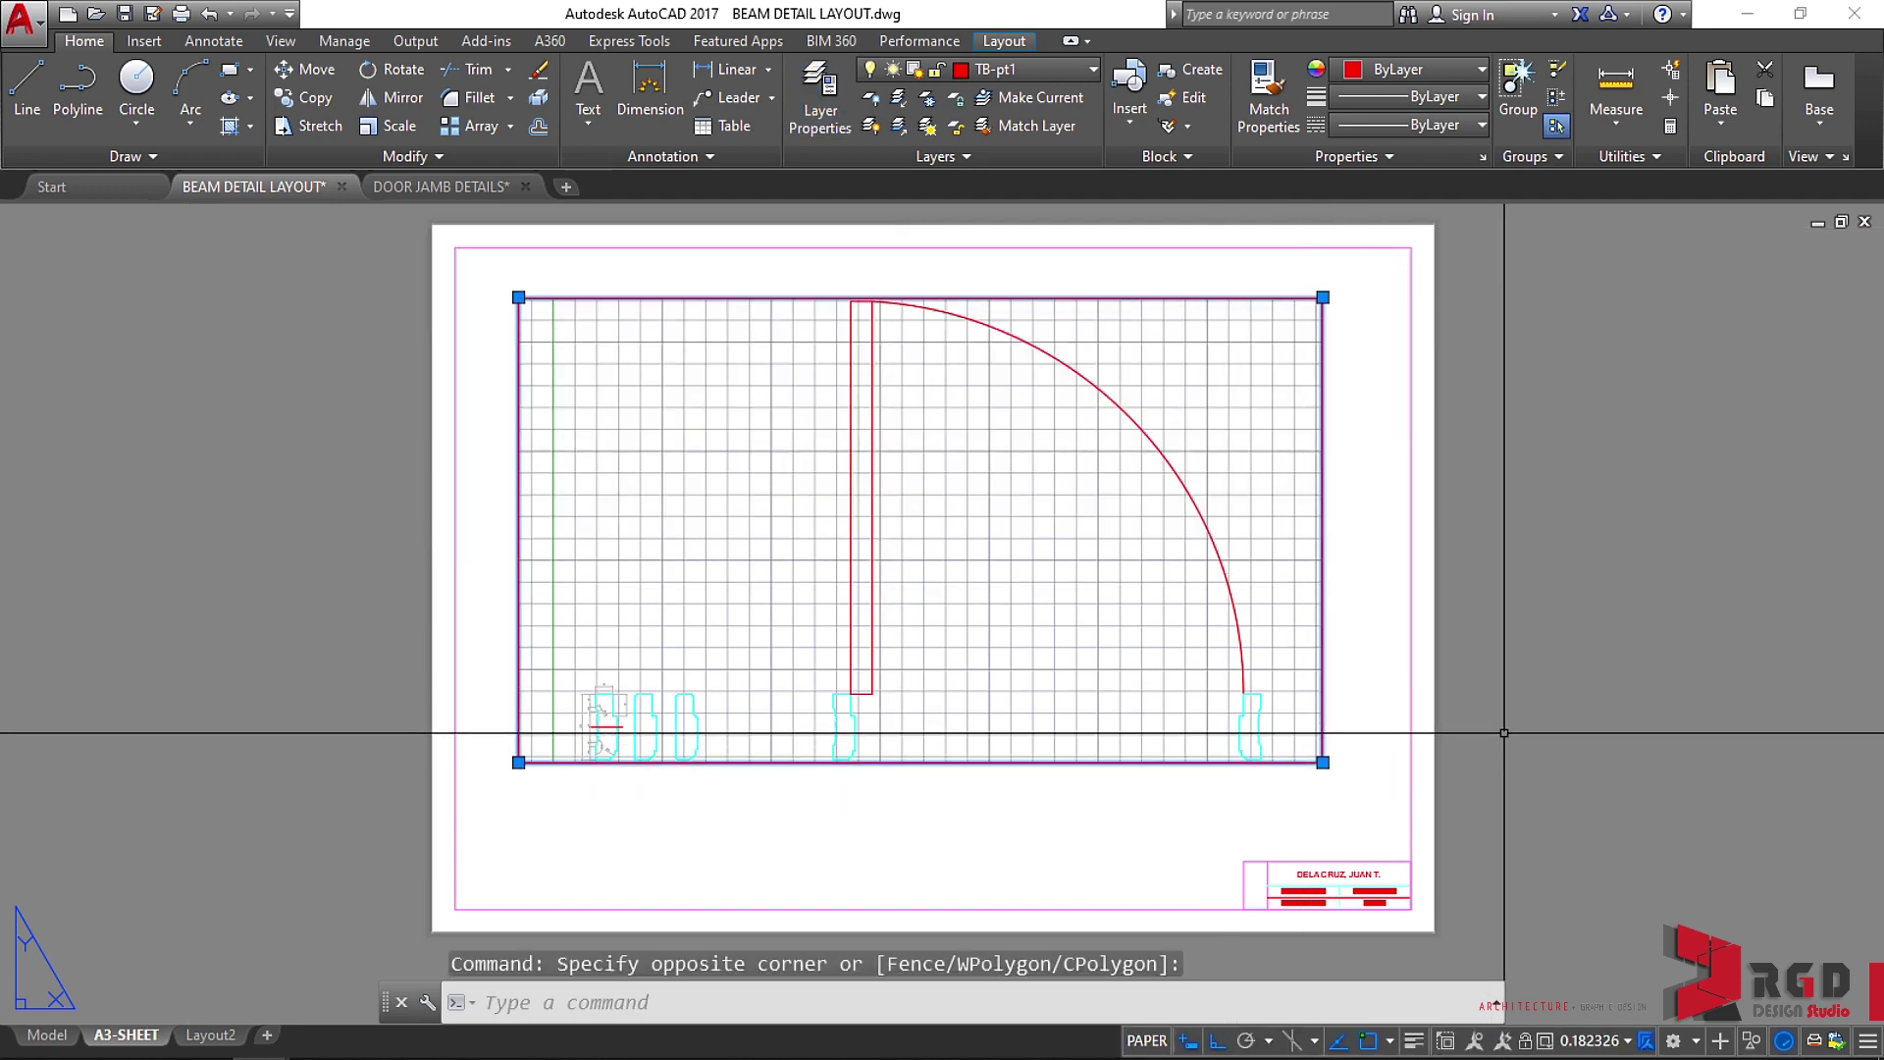
{"action": "type", "text": "E"}
{"action": "key", "text": "Return"}
Lock the TB-pt1 layer again.
{"action": "type", "text": "LA"}
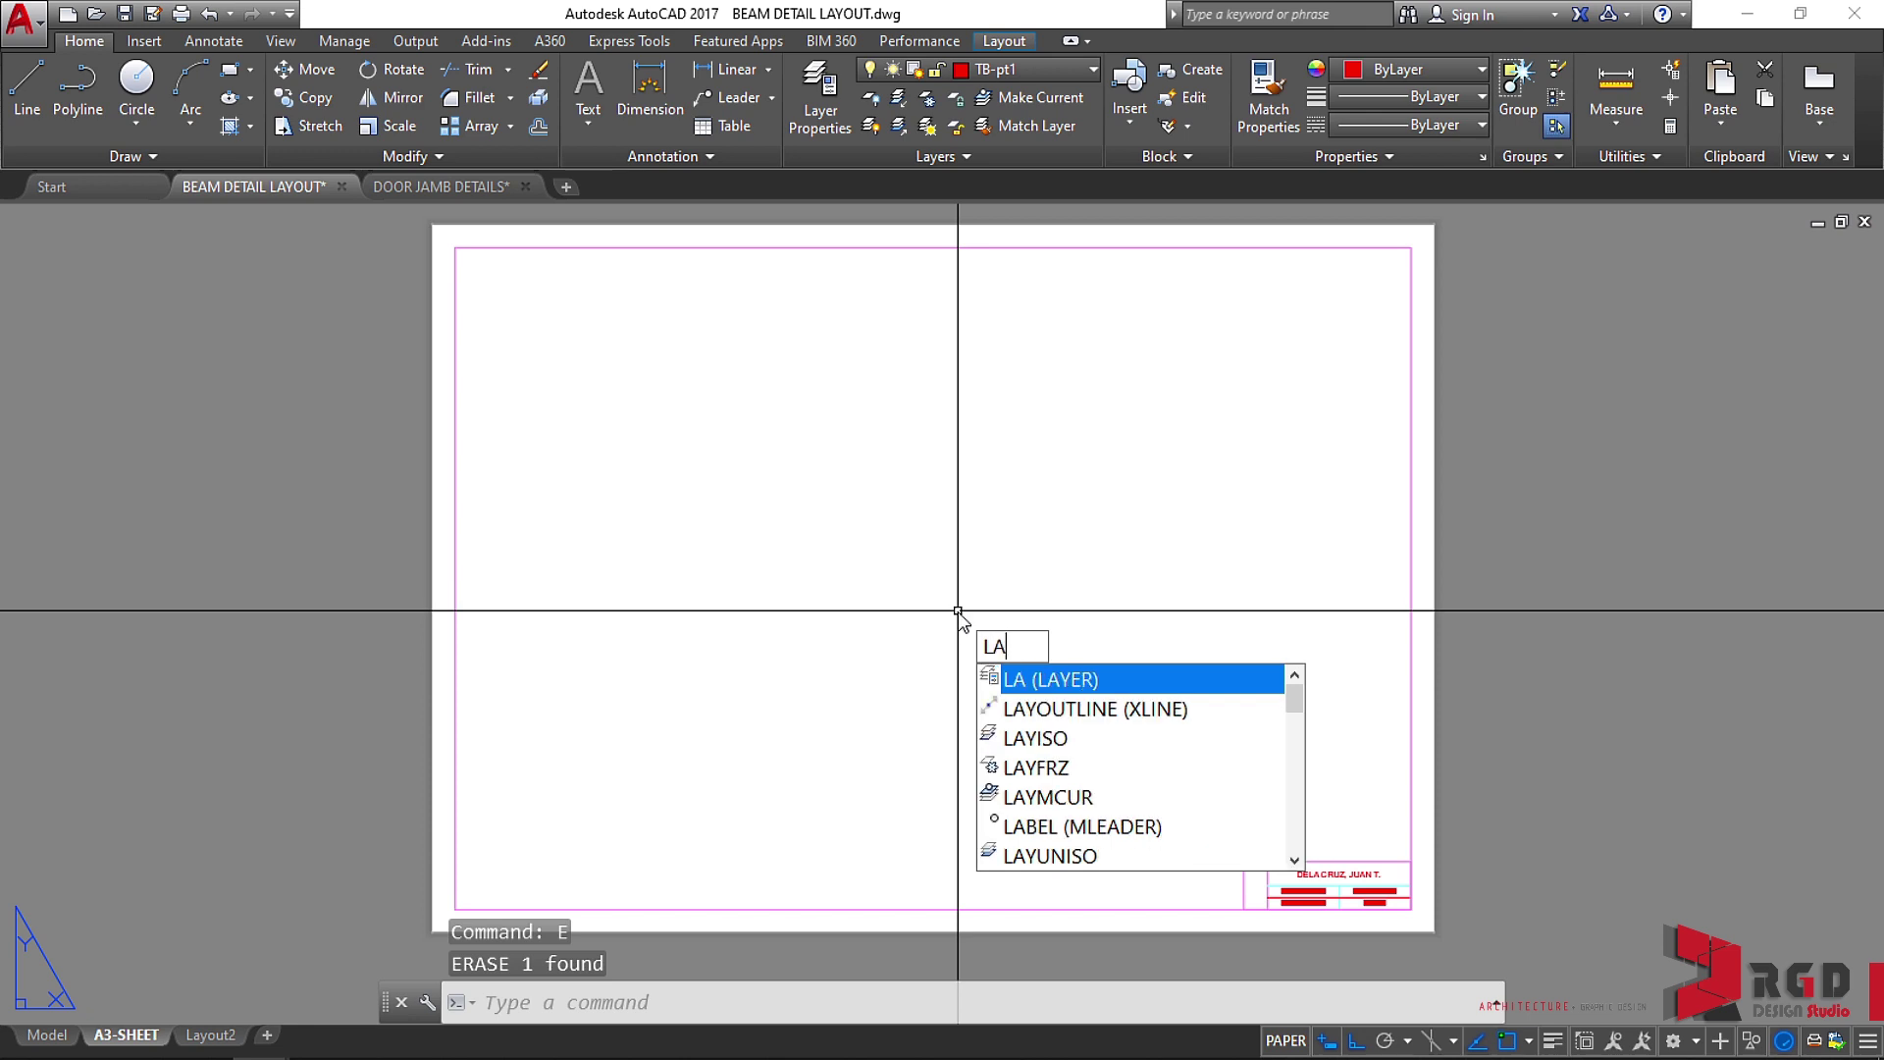
{"action": "key", "text": "Return"}
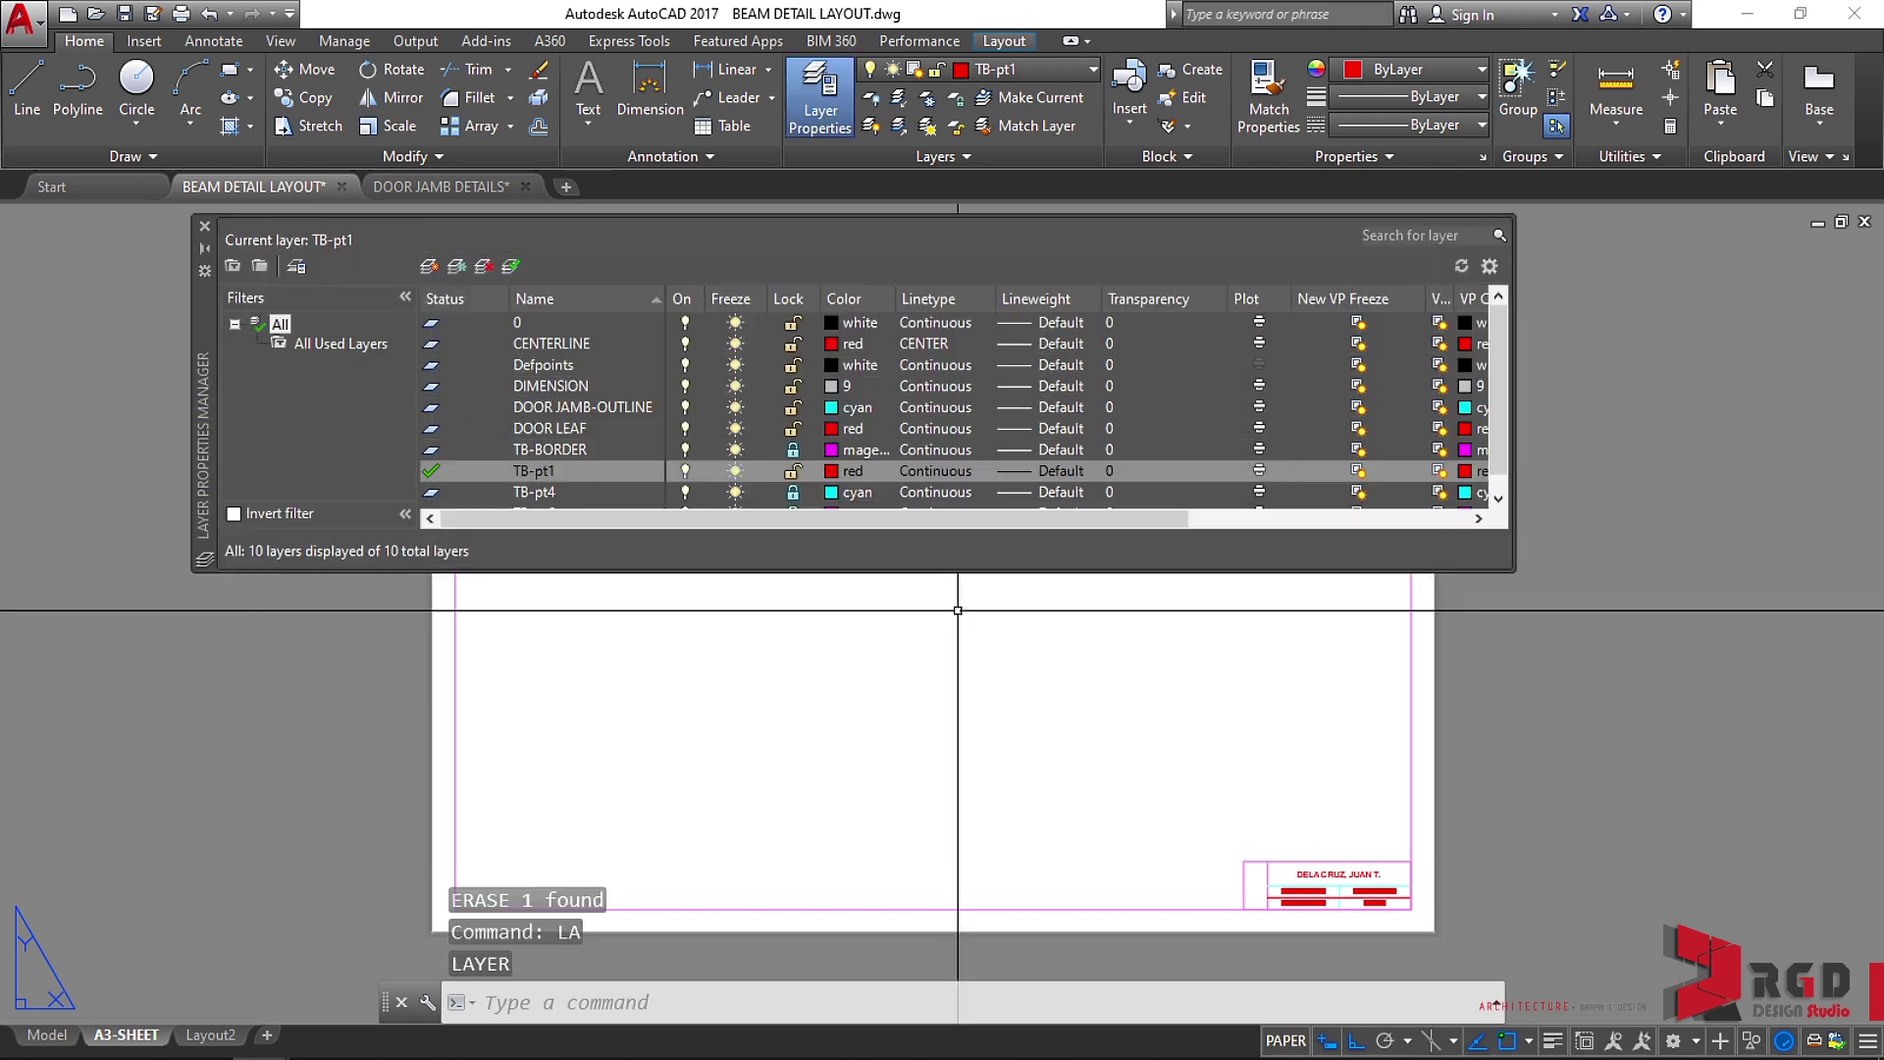
{"action": "left_click", "coordinate": [793, 472]}
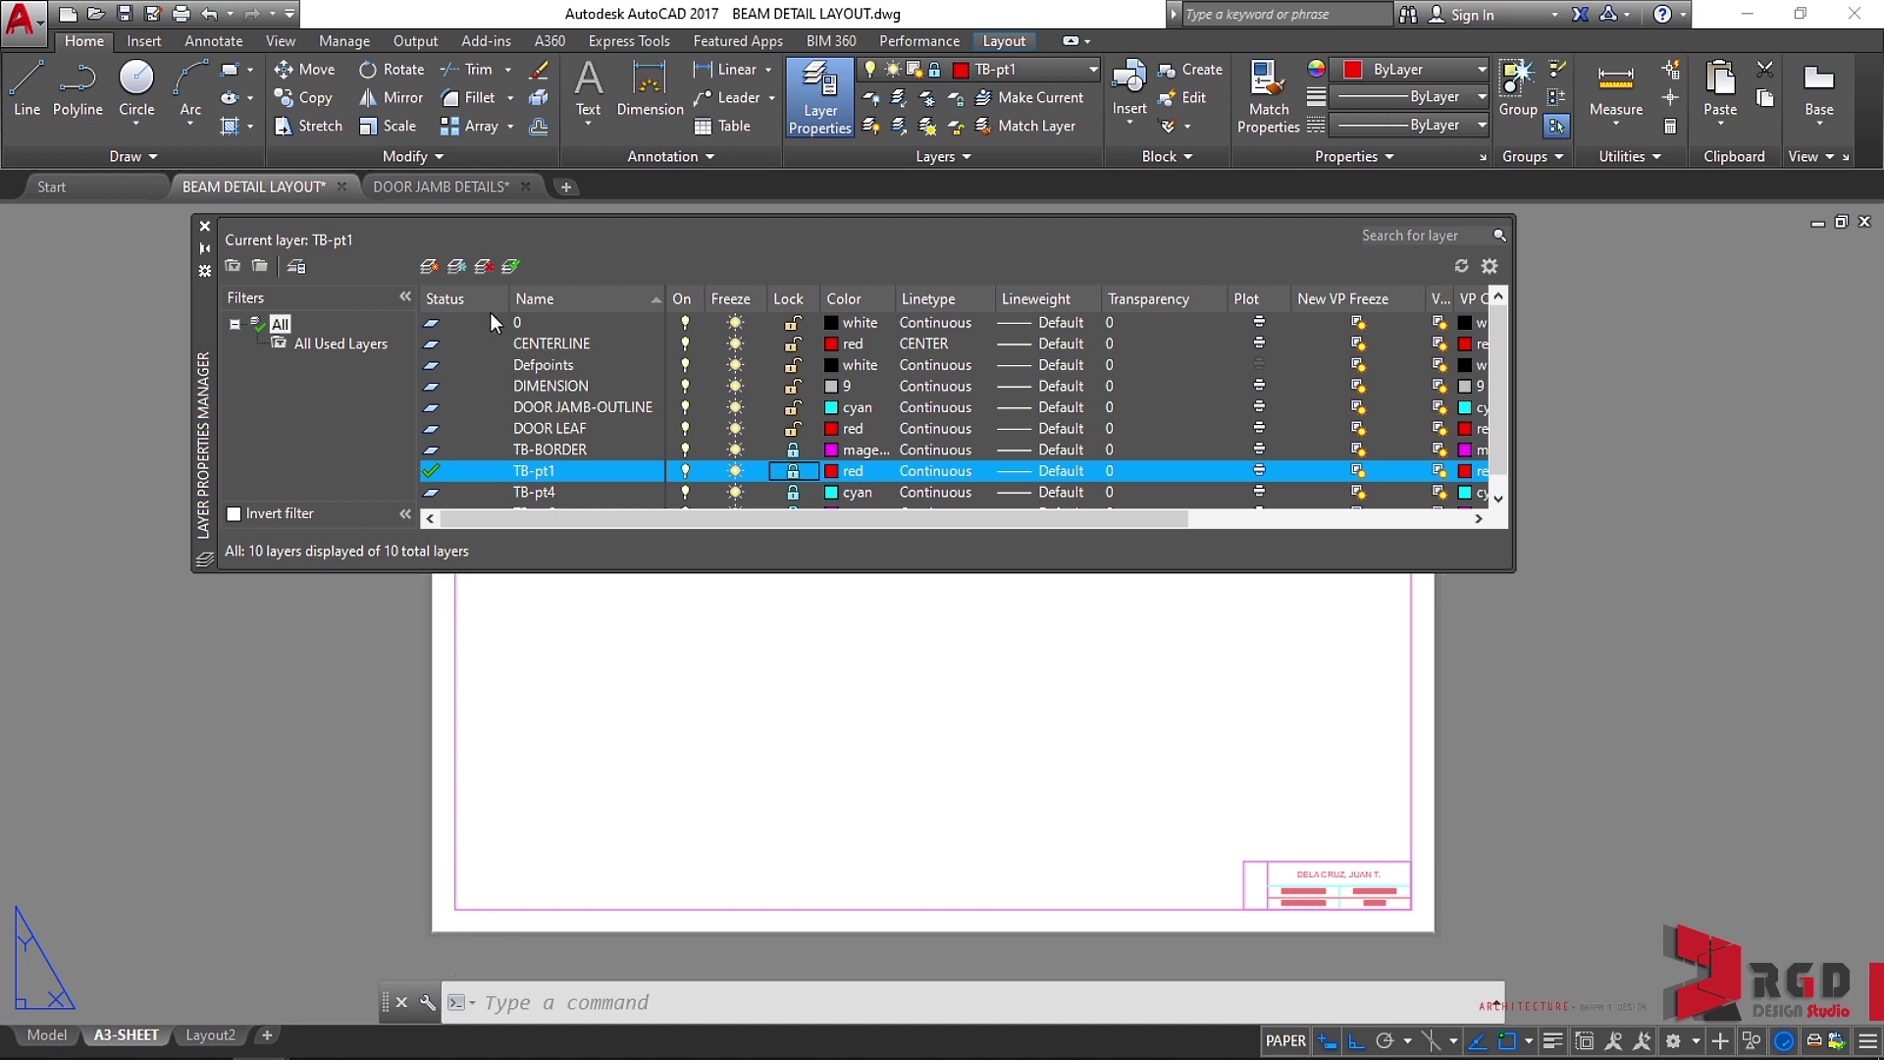
Create a new VP_1 layer, make it current, and close the layer manager.
{"action": "left_click", "coordinate": [426, 269]}
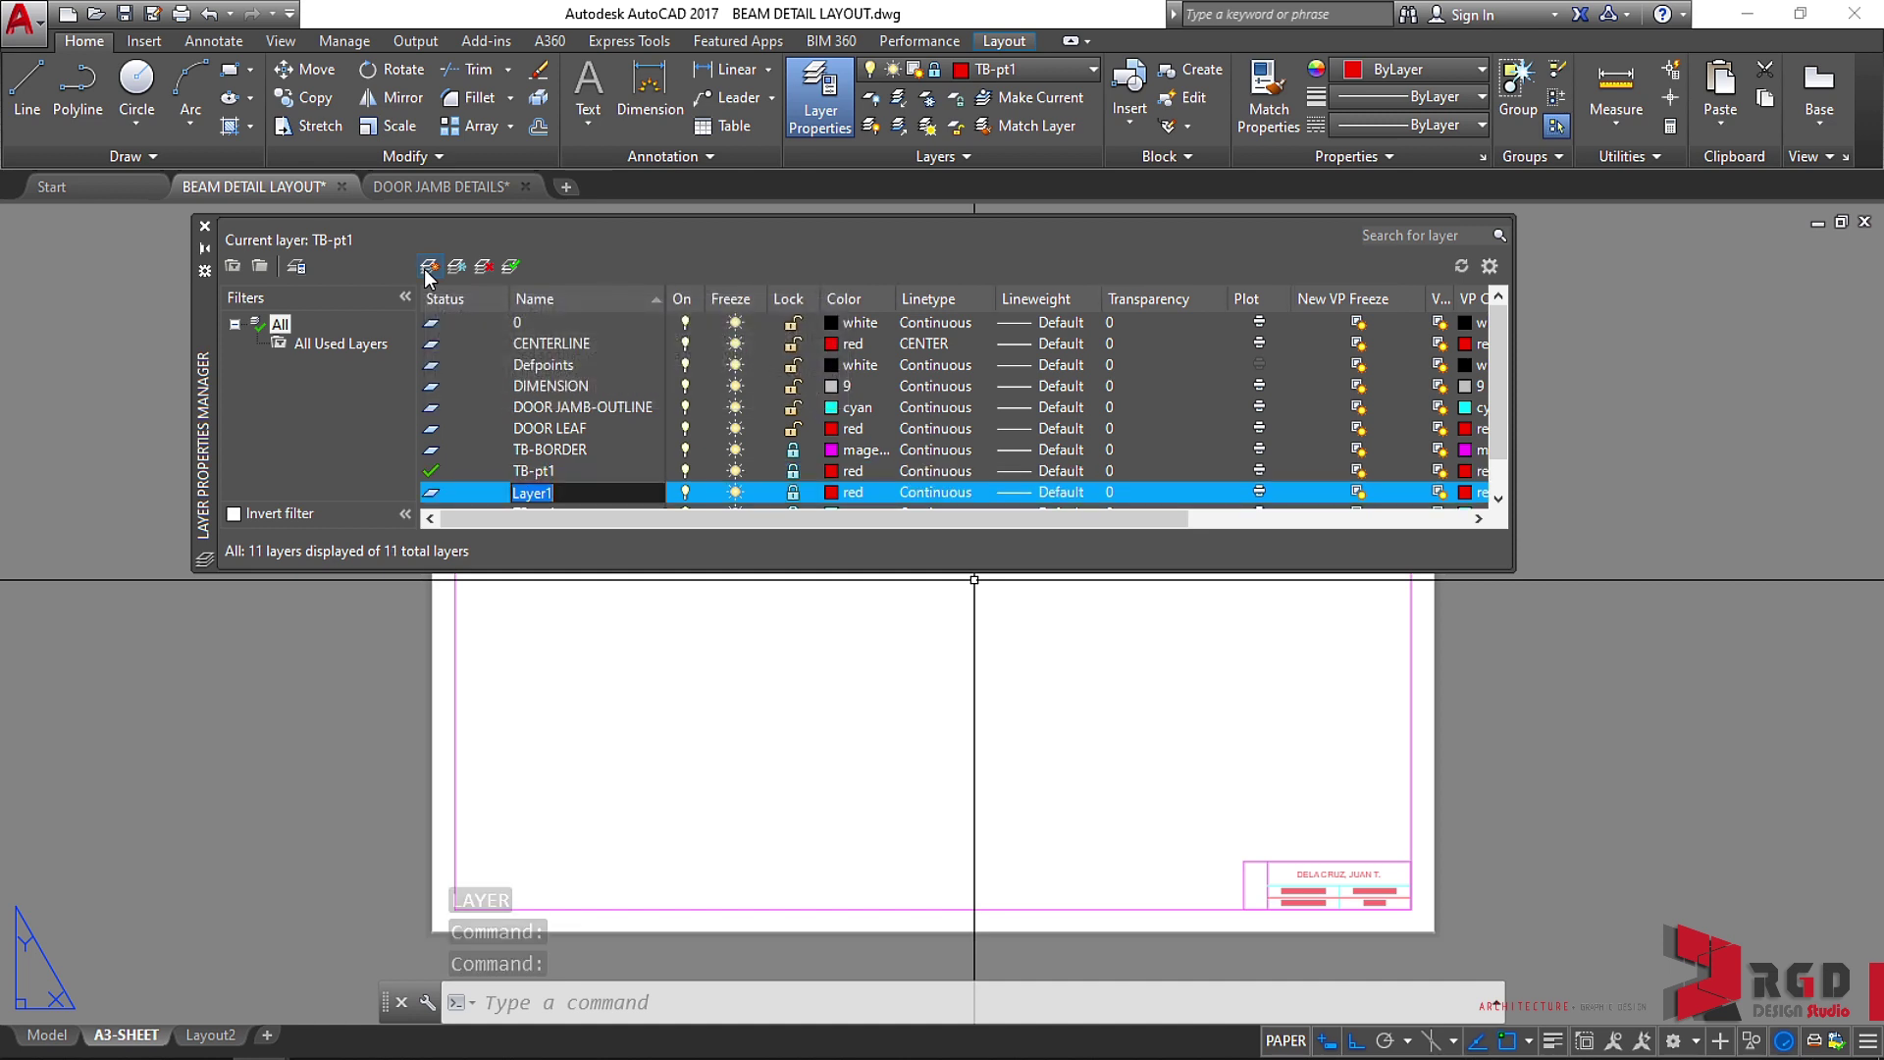
{"action": "type", "text": "VP-"}
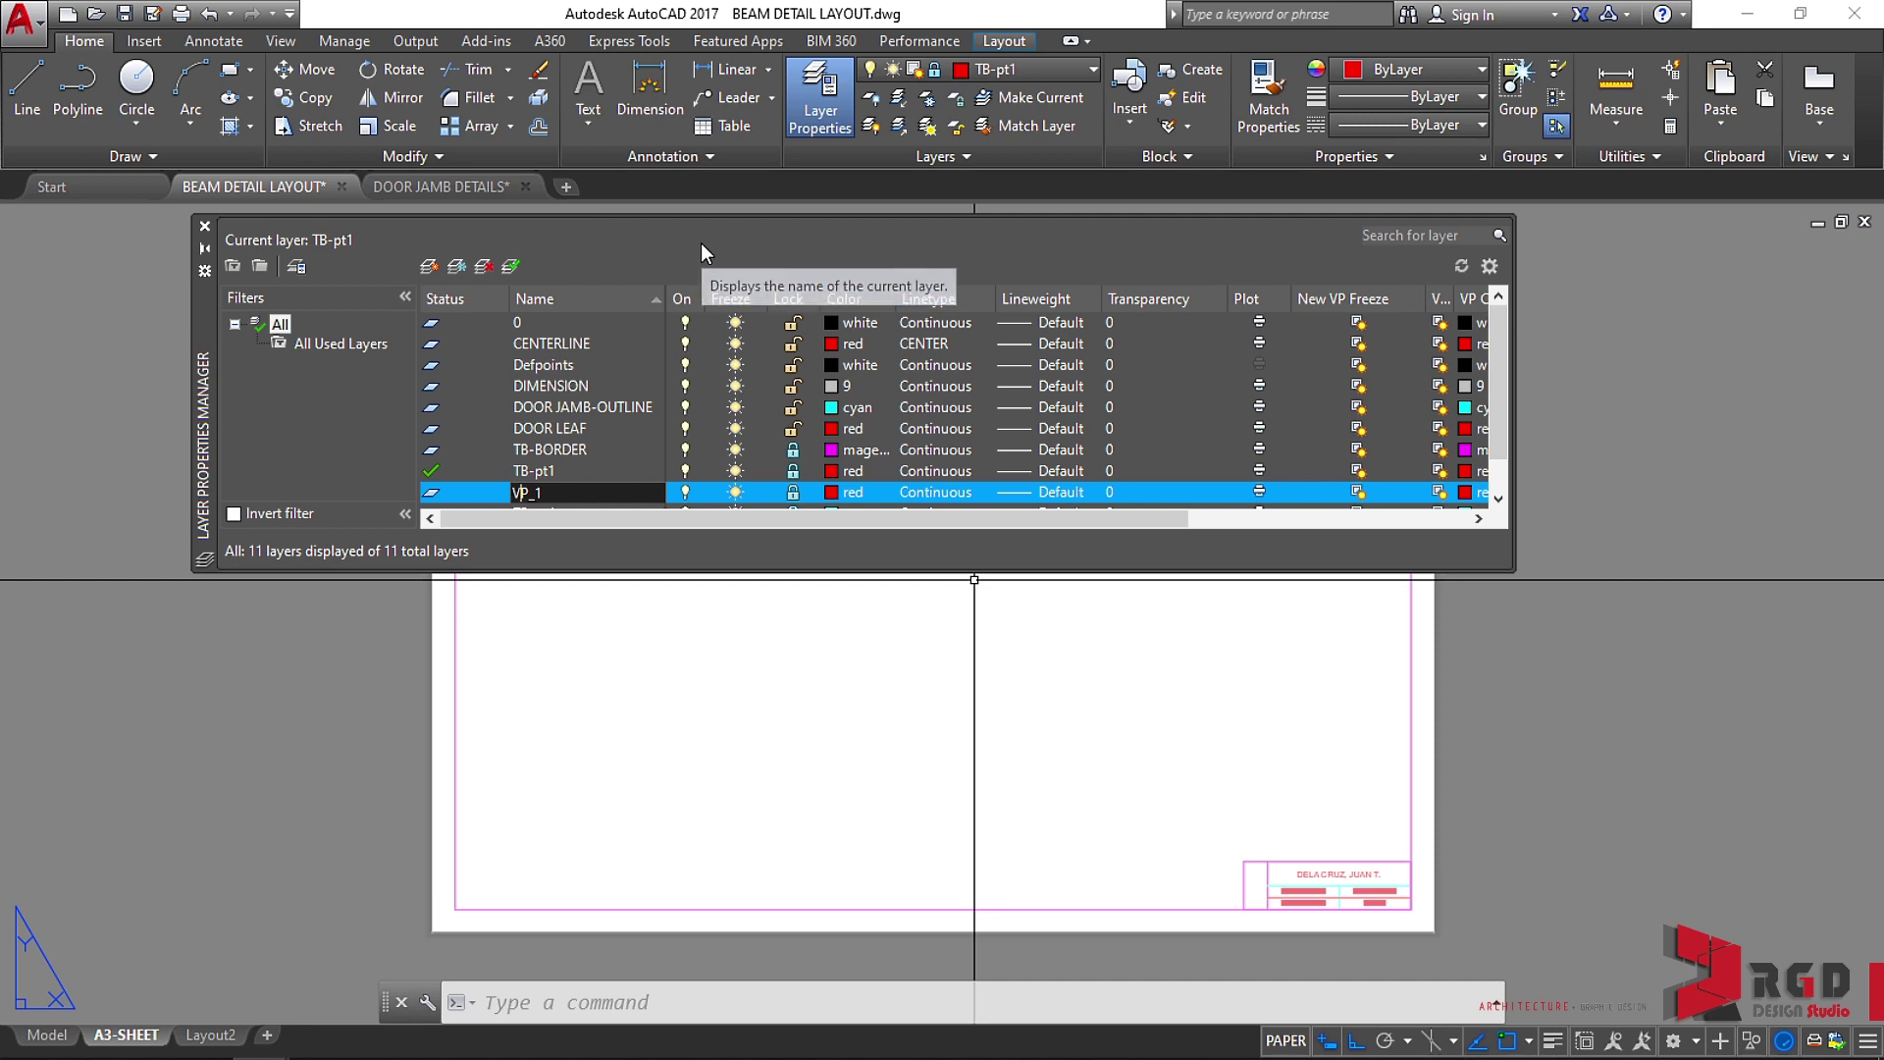
{"action": "key", "text": "Return"}
{"action": "scroll", "coordinate": [665, 398], "scroll_direction": "down", "scroll_amount": 1}
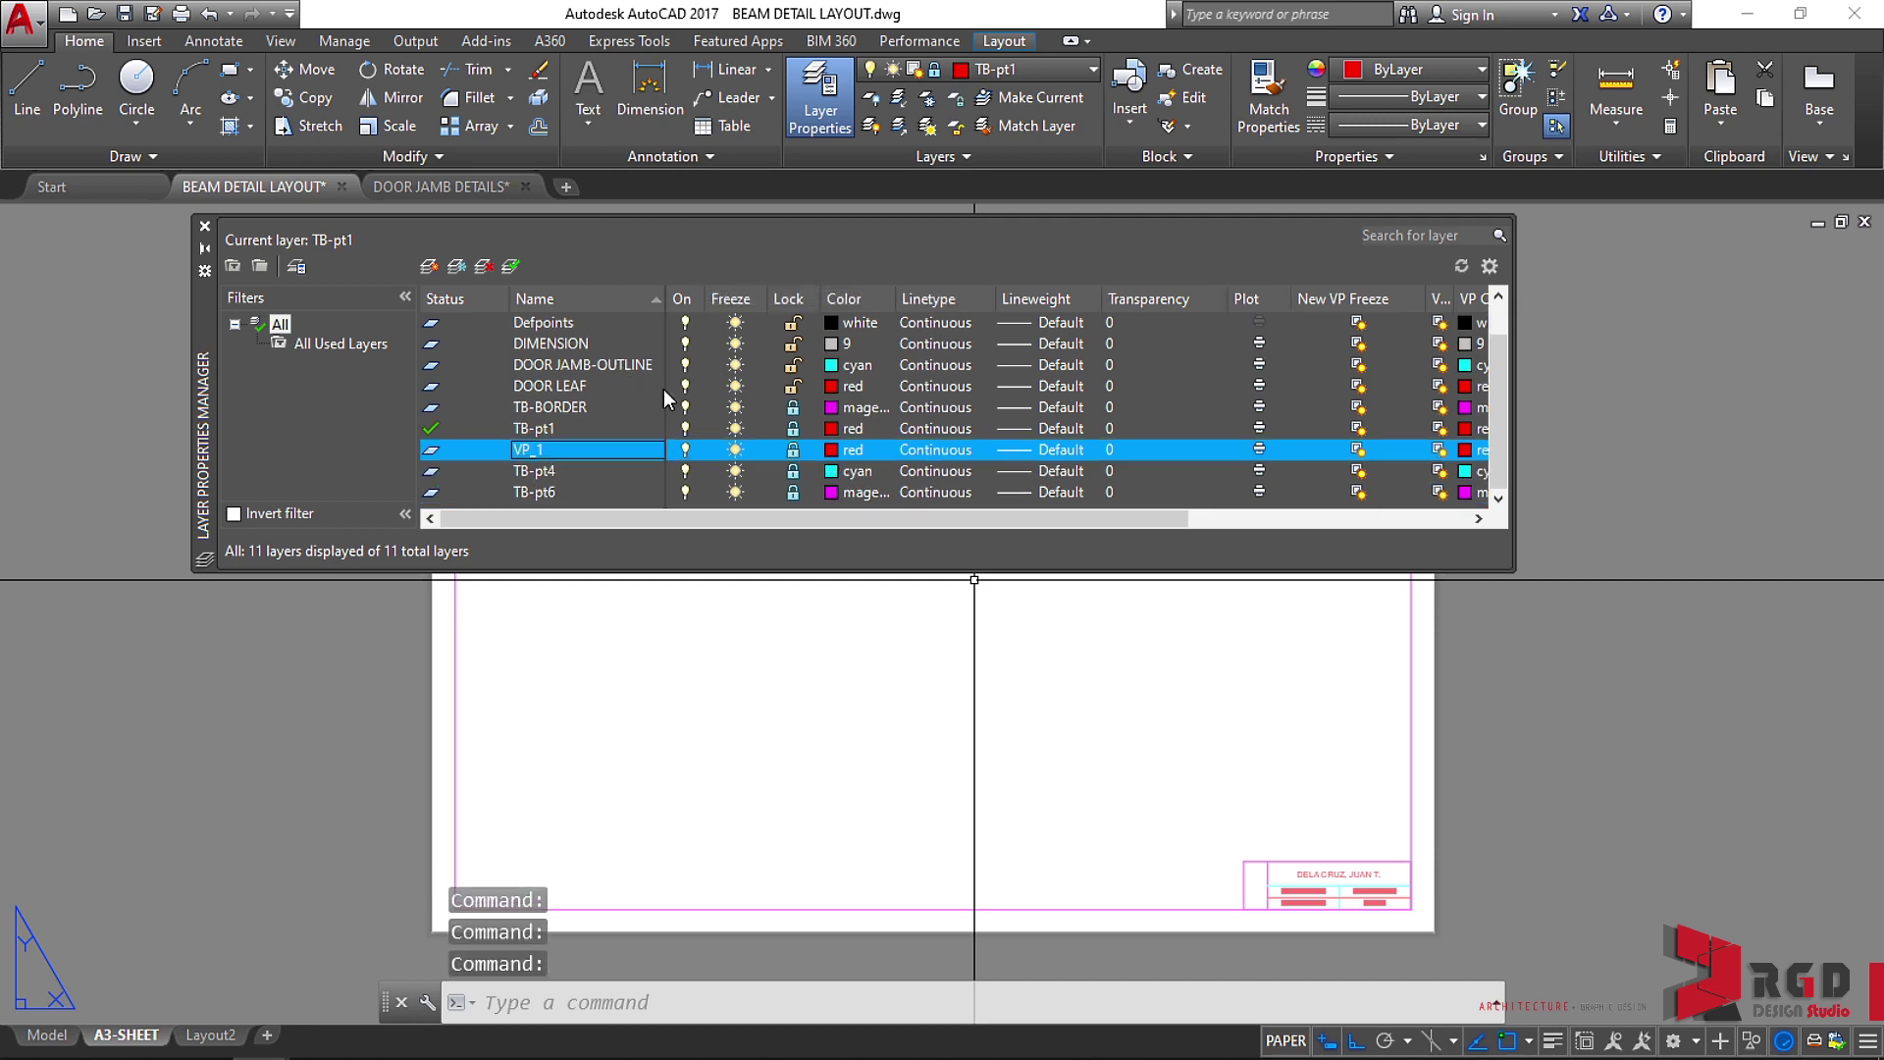
{"action": "double_click", "coordinate": [544, 453]}
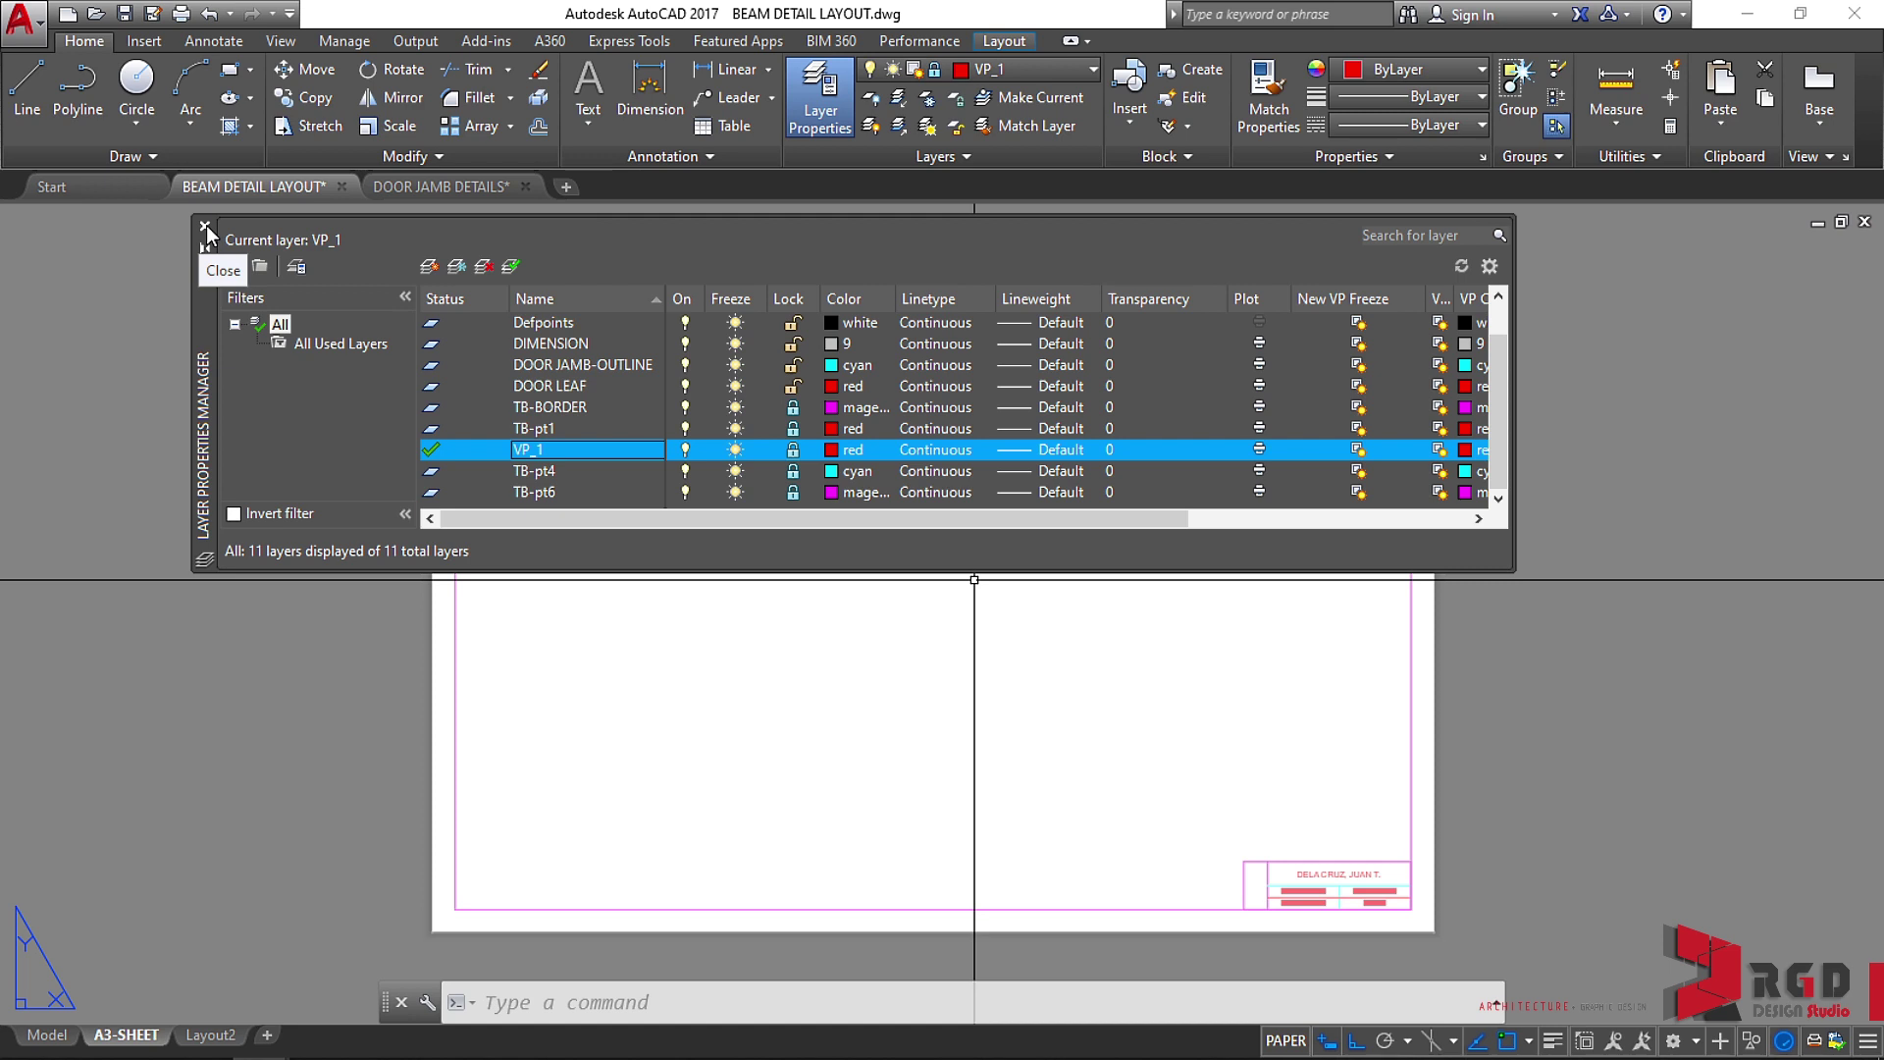
{"action": "left_click", "coordinate": [205, 226]}
Create a new layer named VP_2 with the colour yellow.
{"action": "type", "text": "LA"}
{"action": "key", "text": "Return"}
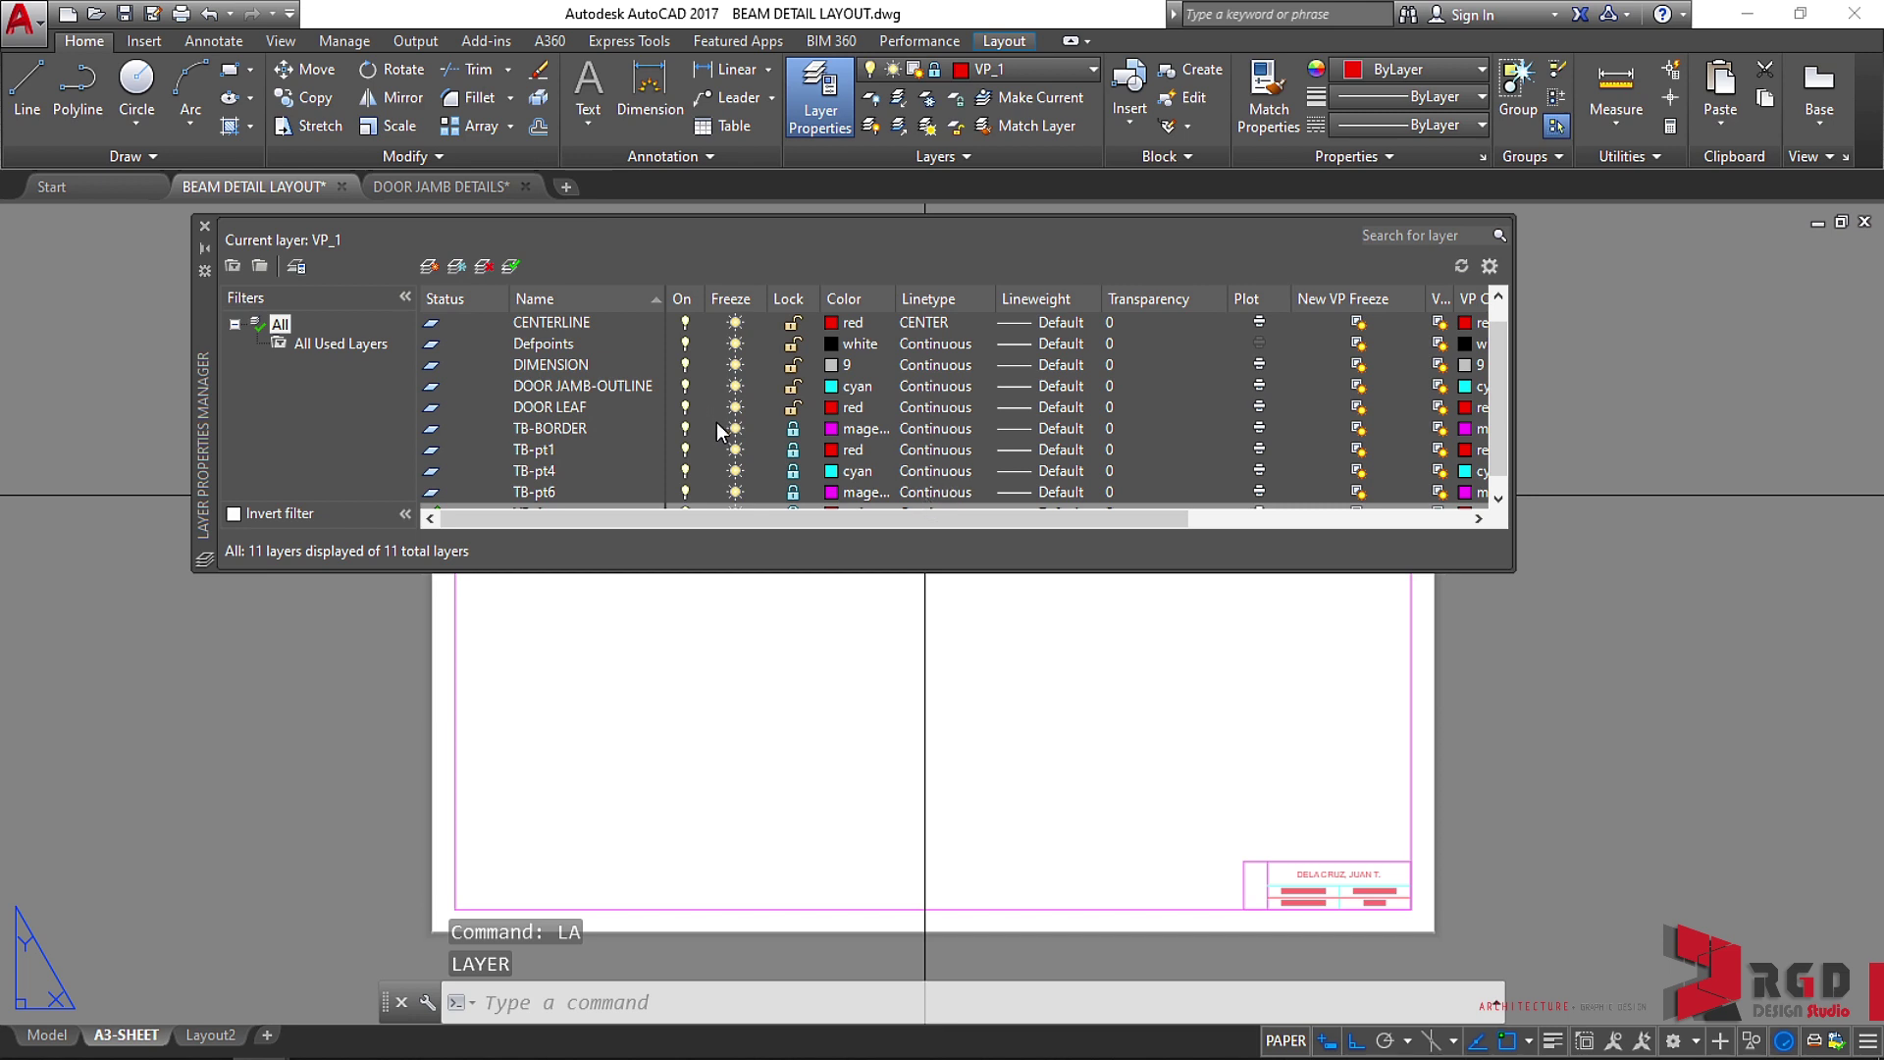
{"action": "scroll", "coordinate": [601, 430], "scroll_direction": "down", "scroll_amount": 1}
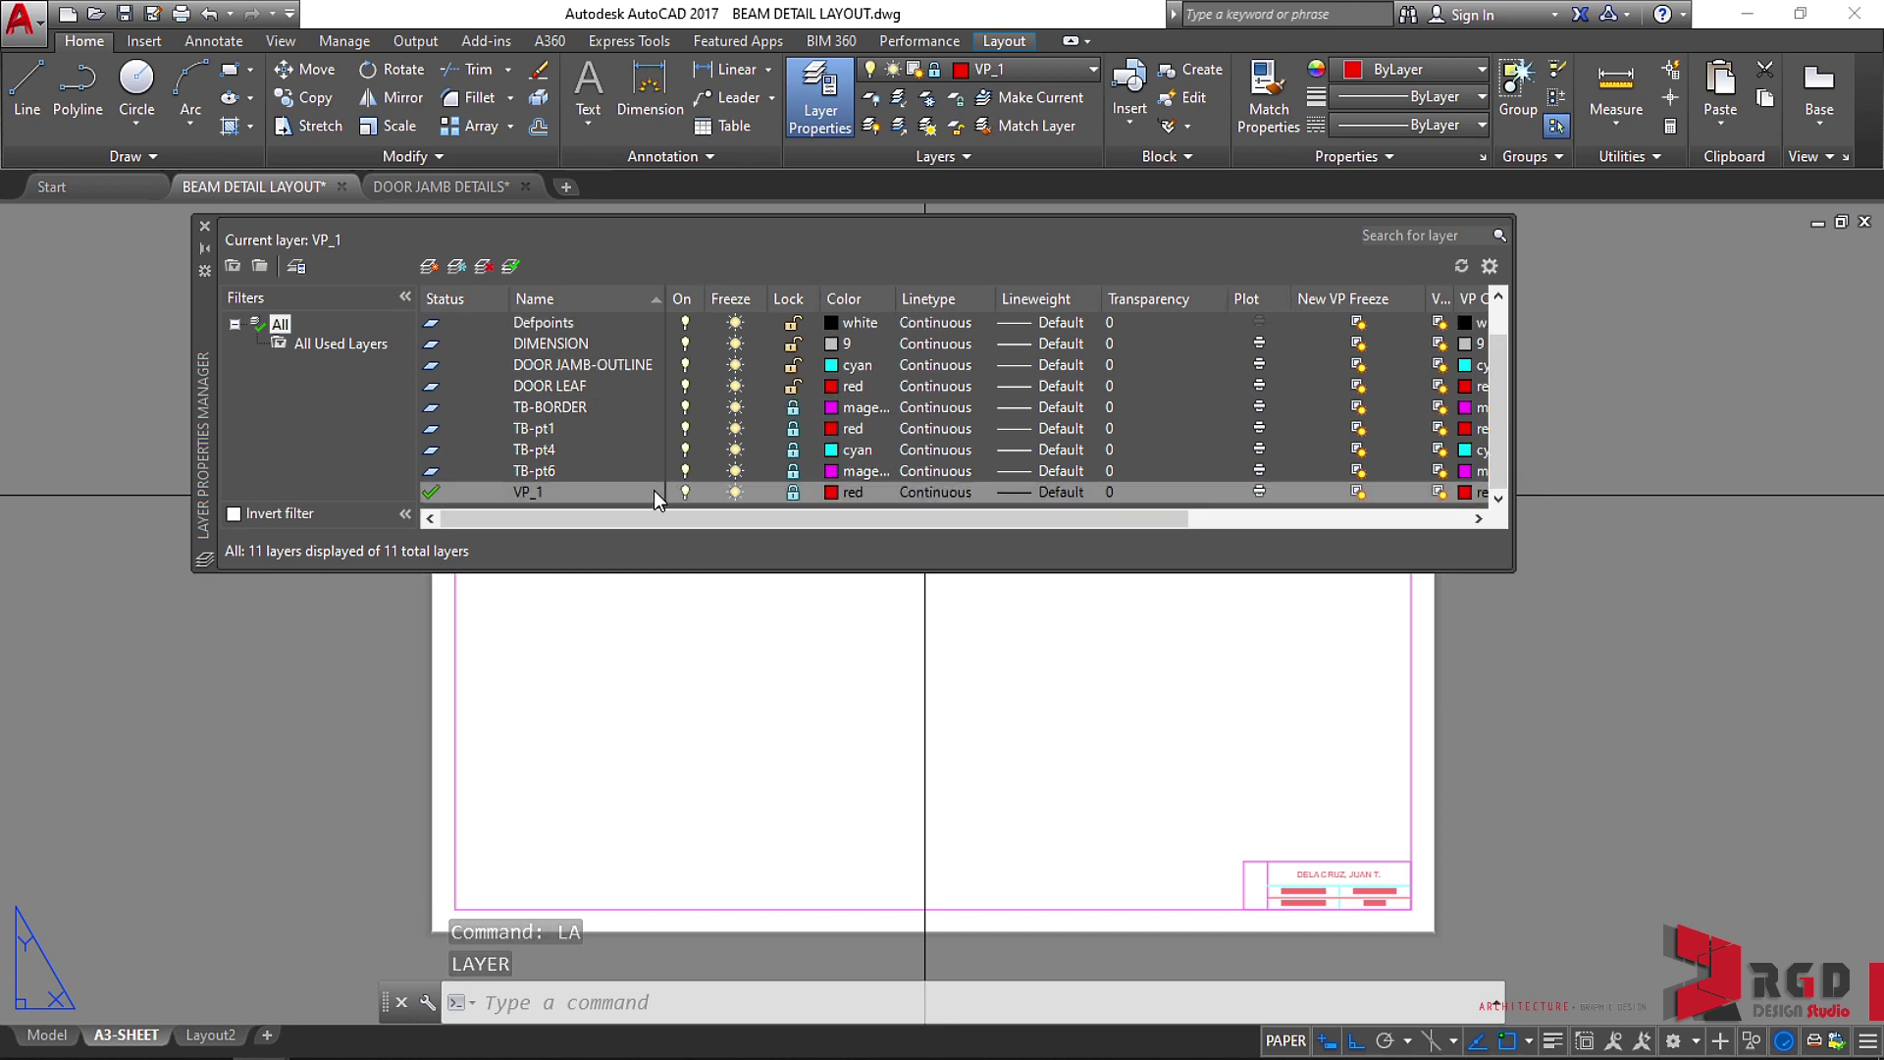
{"action": "left_click", "coordinate": [429, 268]}
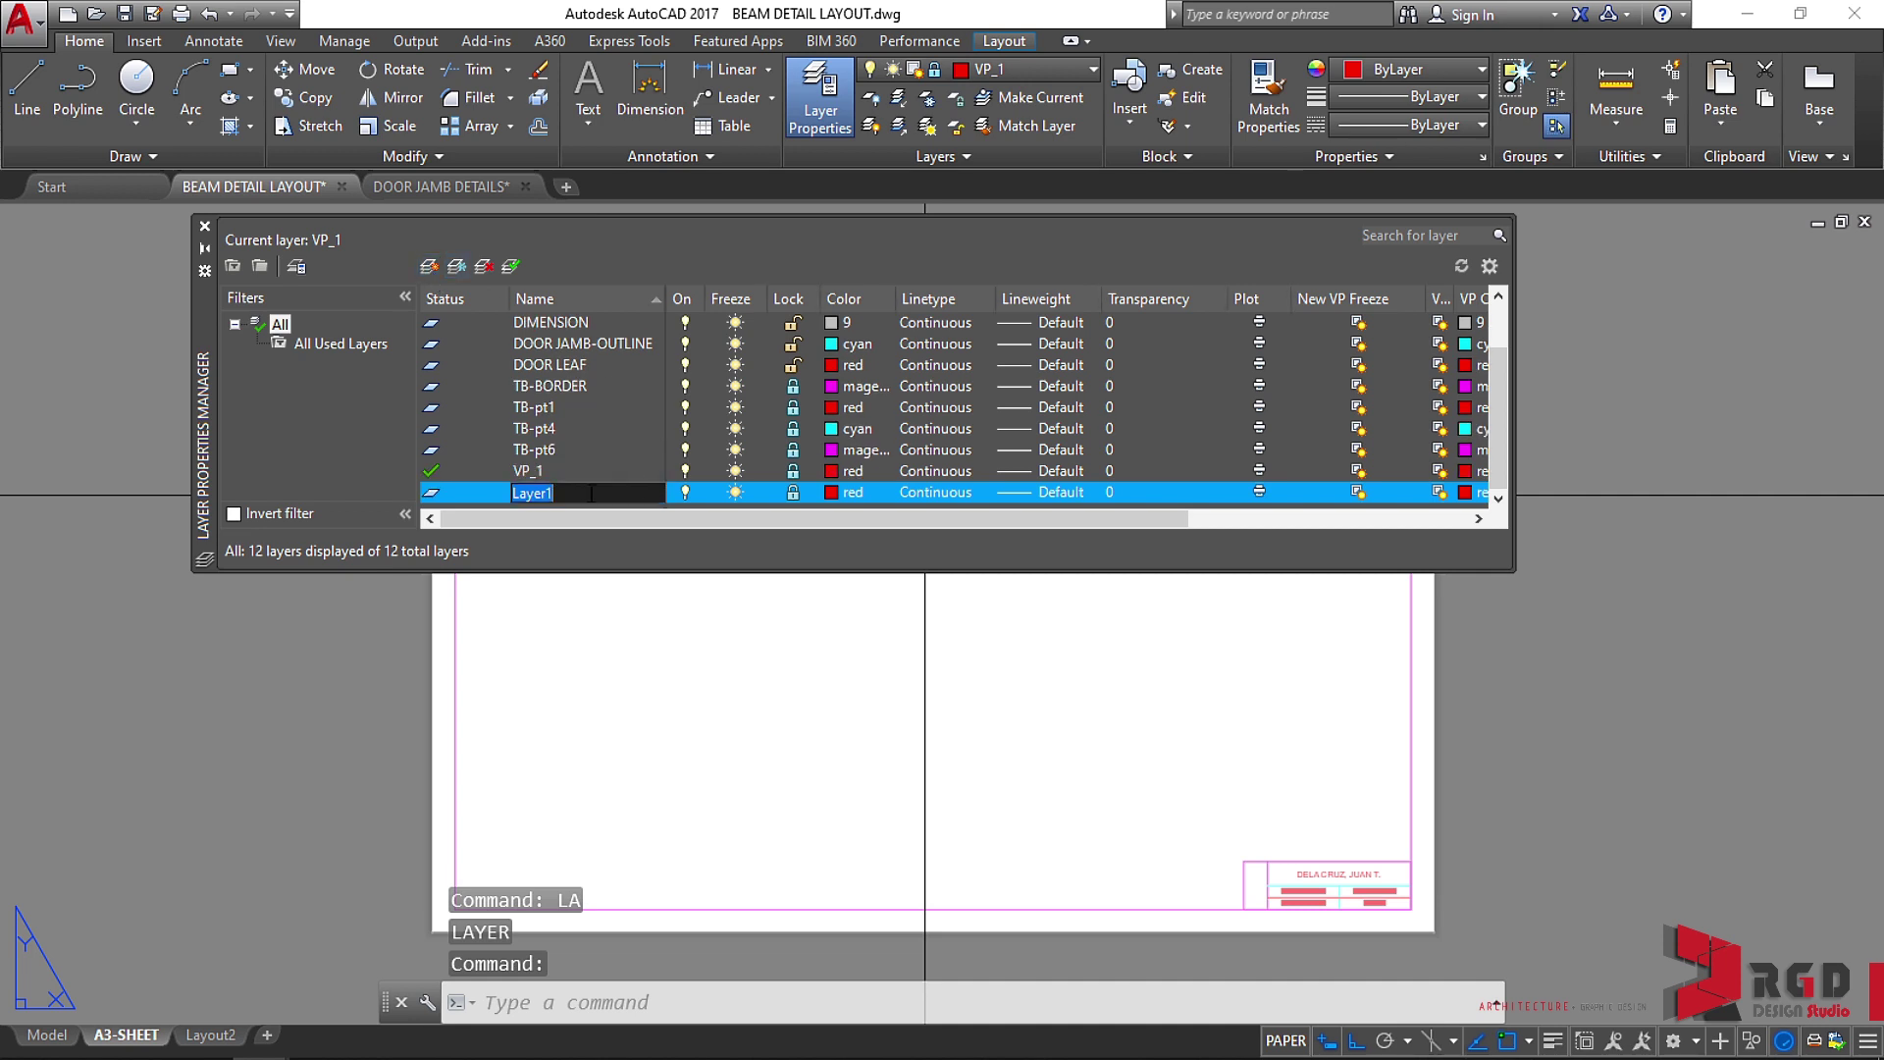
{"action": "type", "text": "VP_2"}
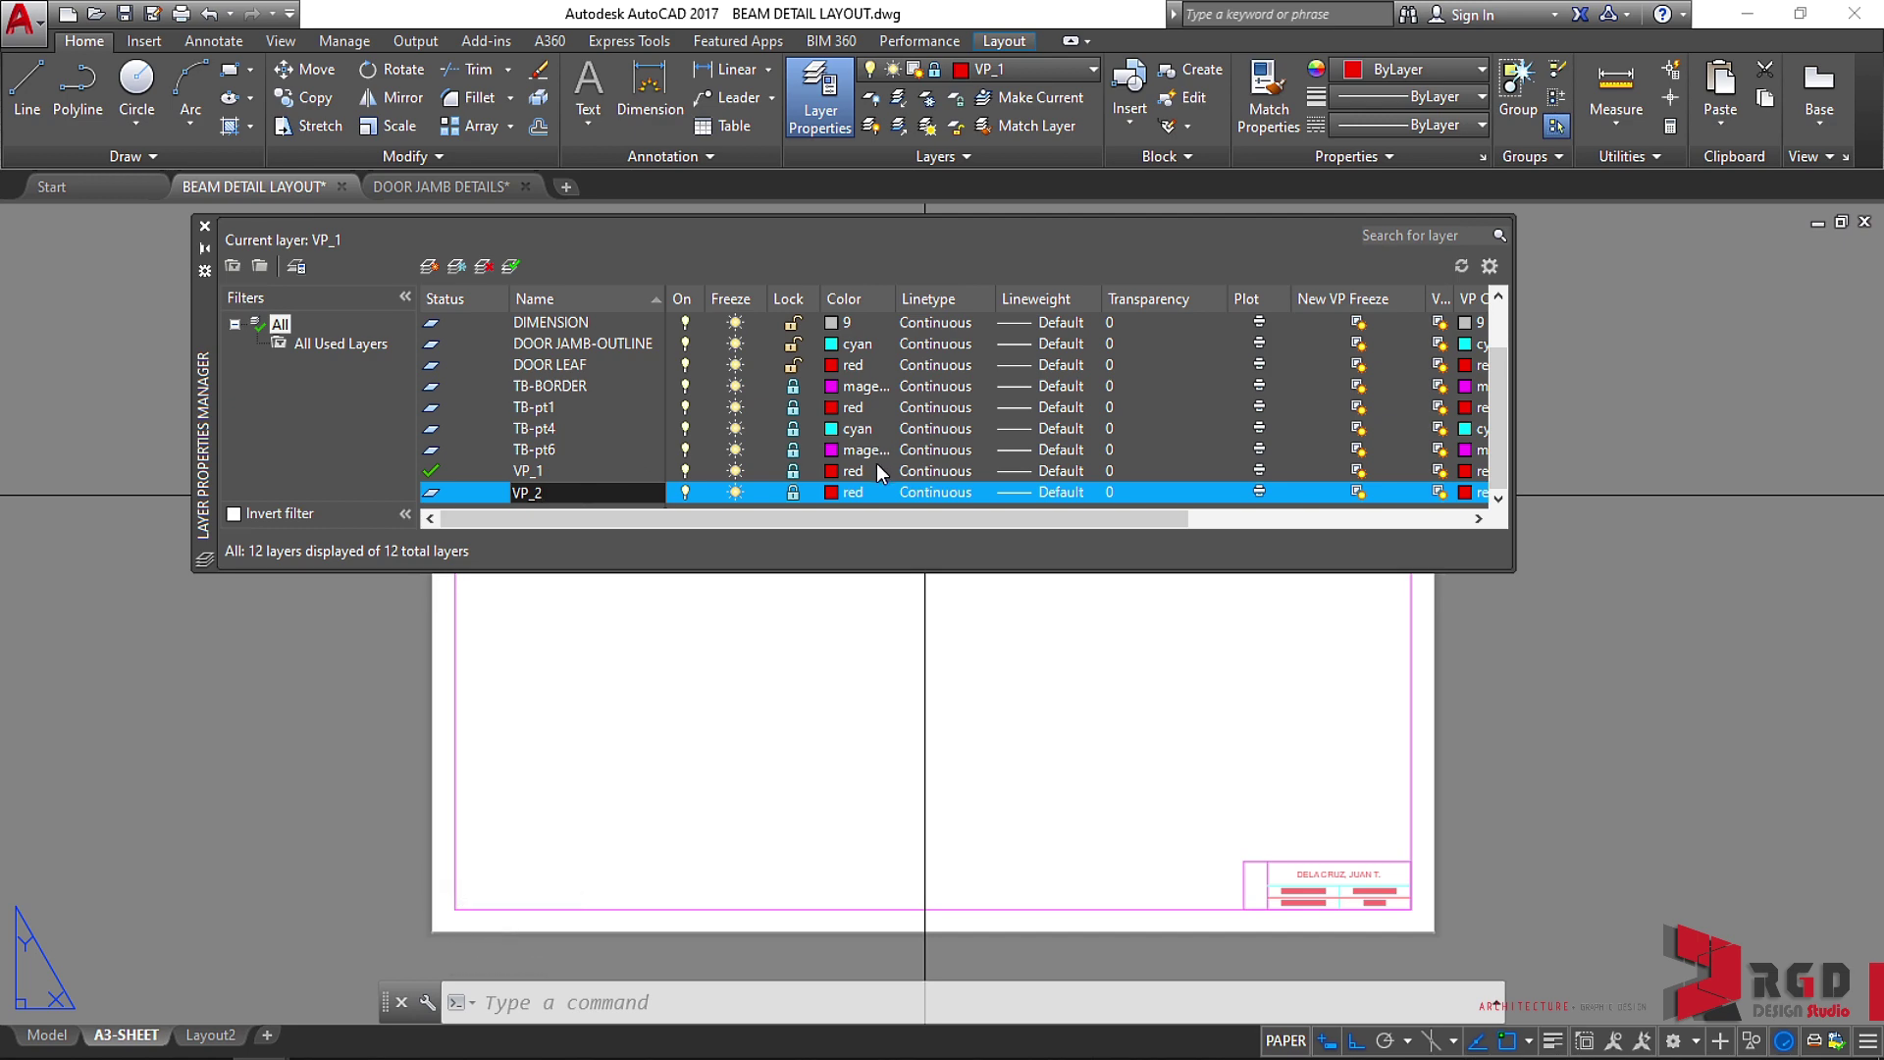
{"action": "left_click", "coordinate": [830, 493]}
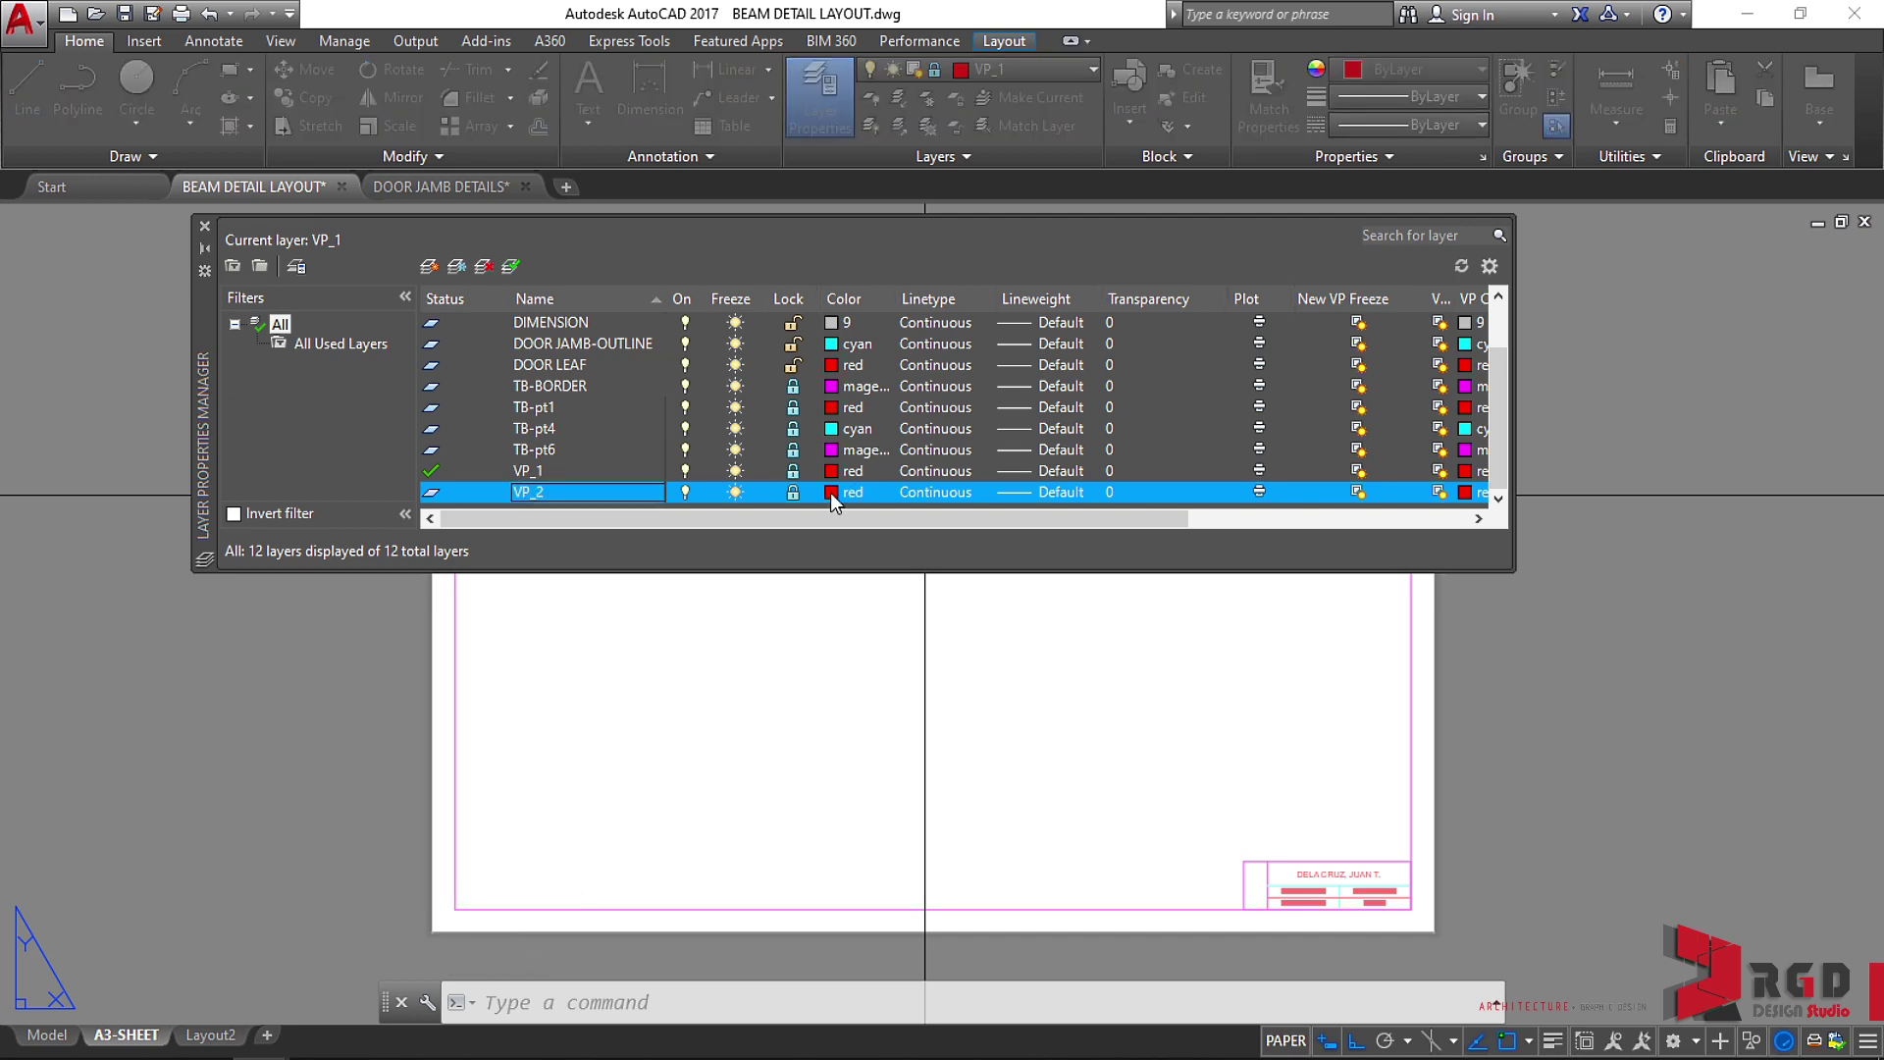
{"action": "left_click", "coordinate": [780, 570]}
{"action": "left_click", "coordinate": [895, 705]}
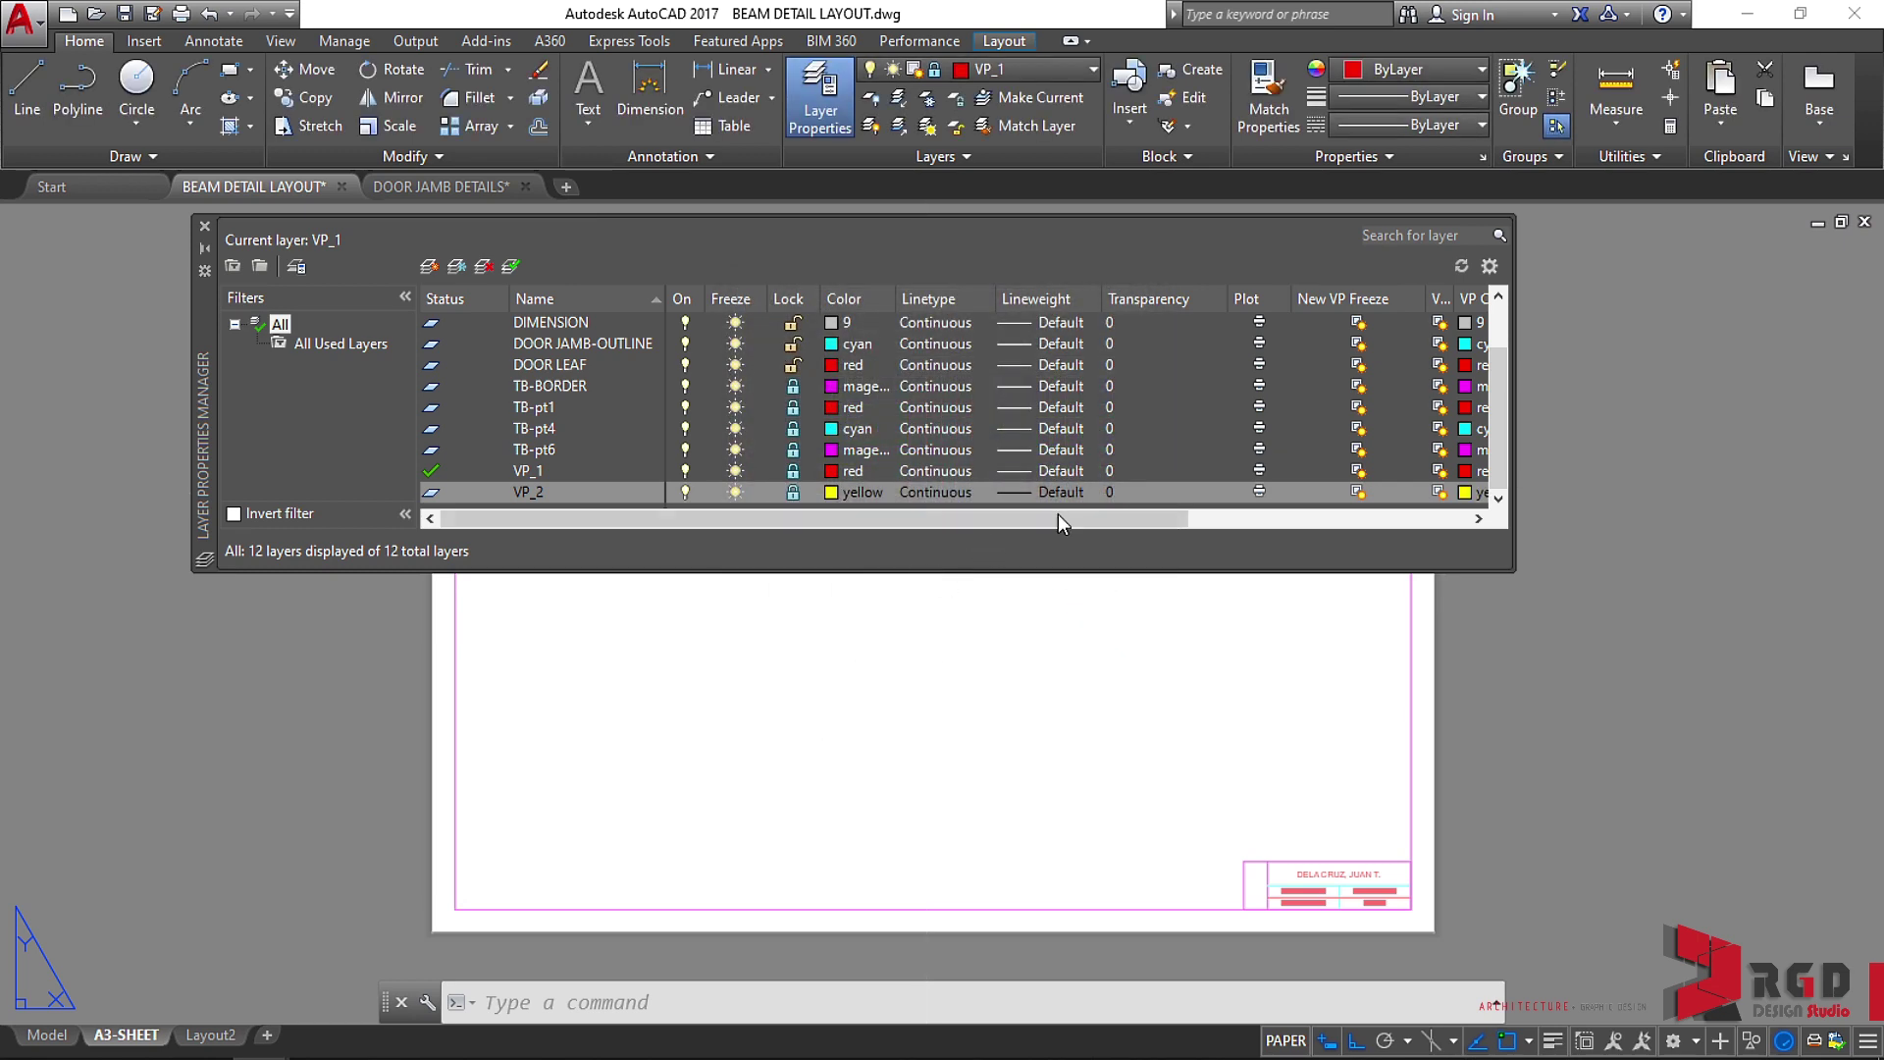
Turn off plotting for the VP_2 layer and close the layer manager.
{"action": "left_click_drag", "start_coordinate": [999, 516], "coordinate": [1239, 520]}
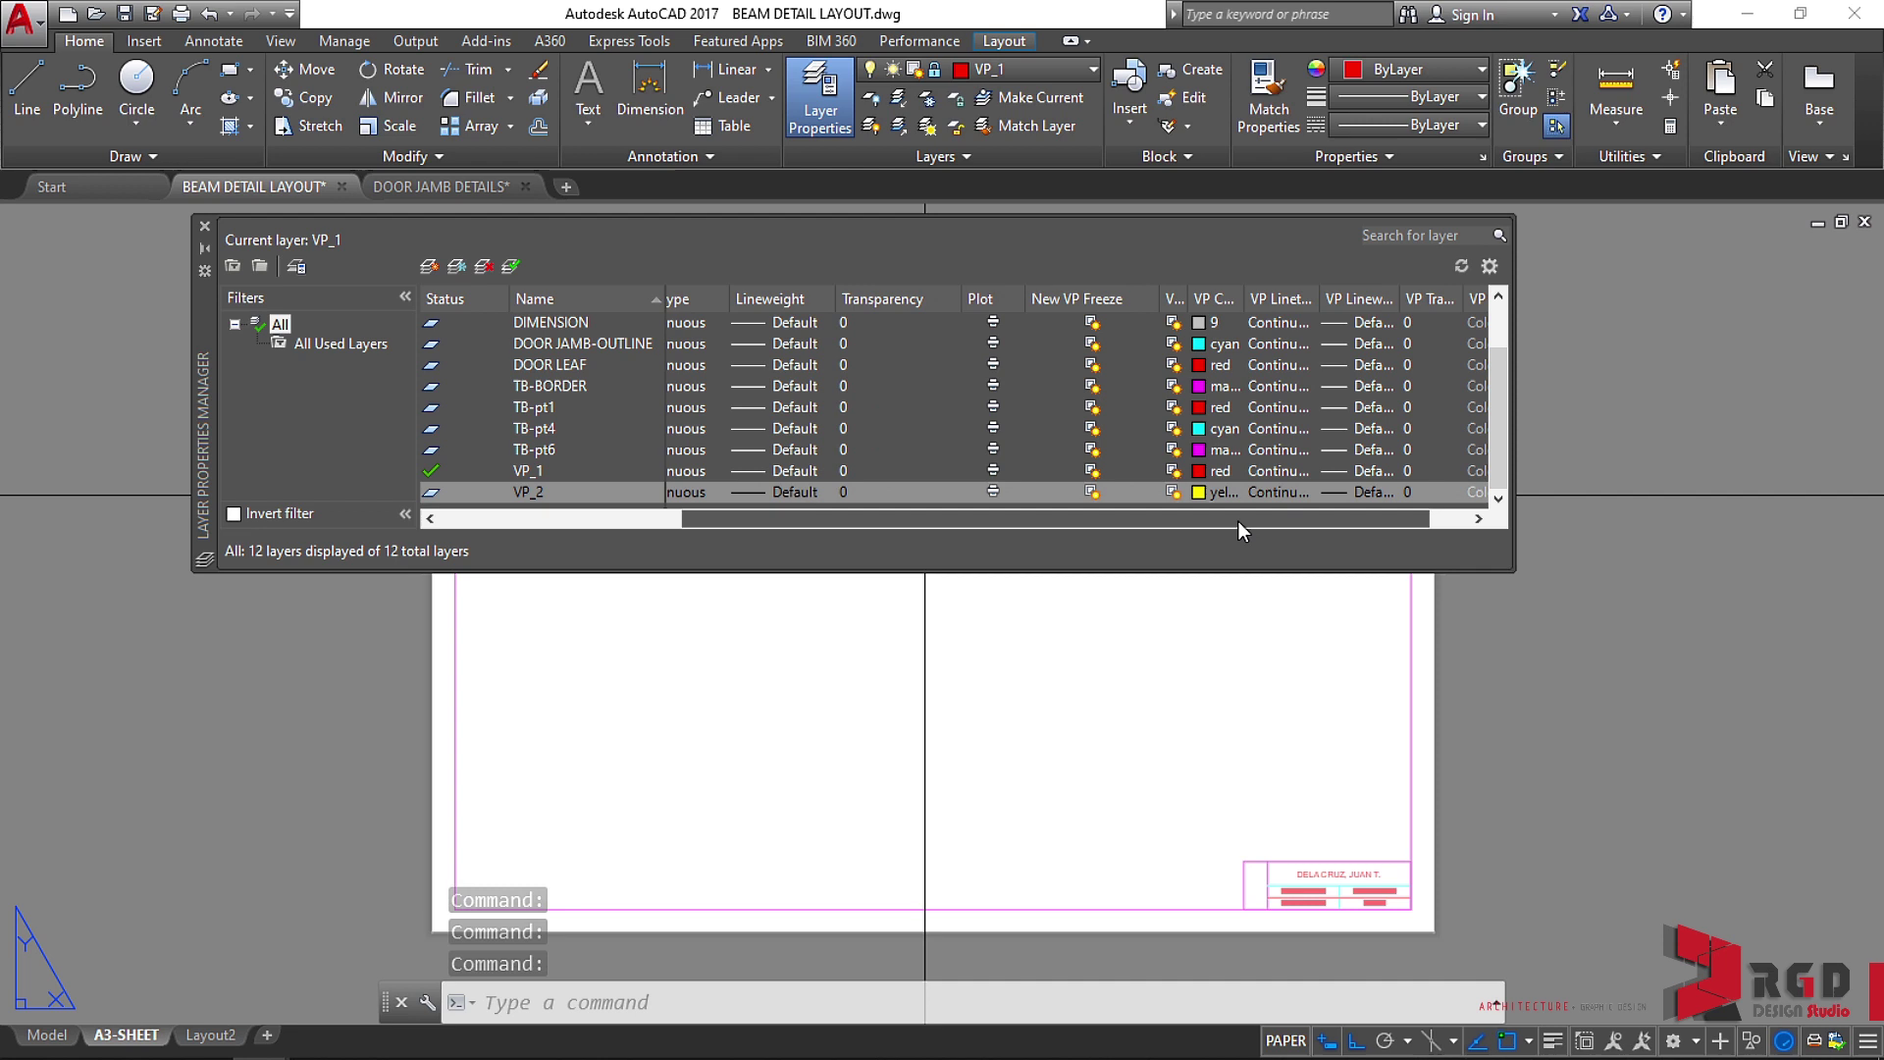
{"action": "left_click", "coordinate": [992, 488]}
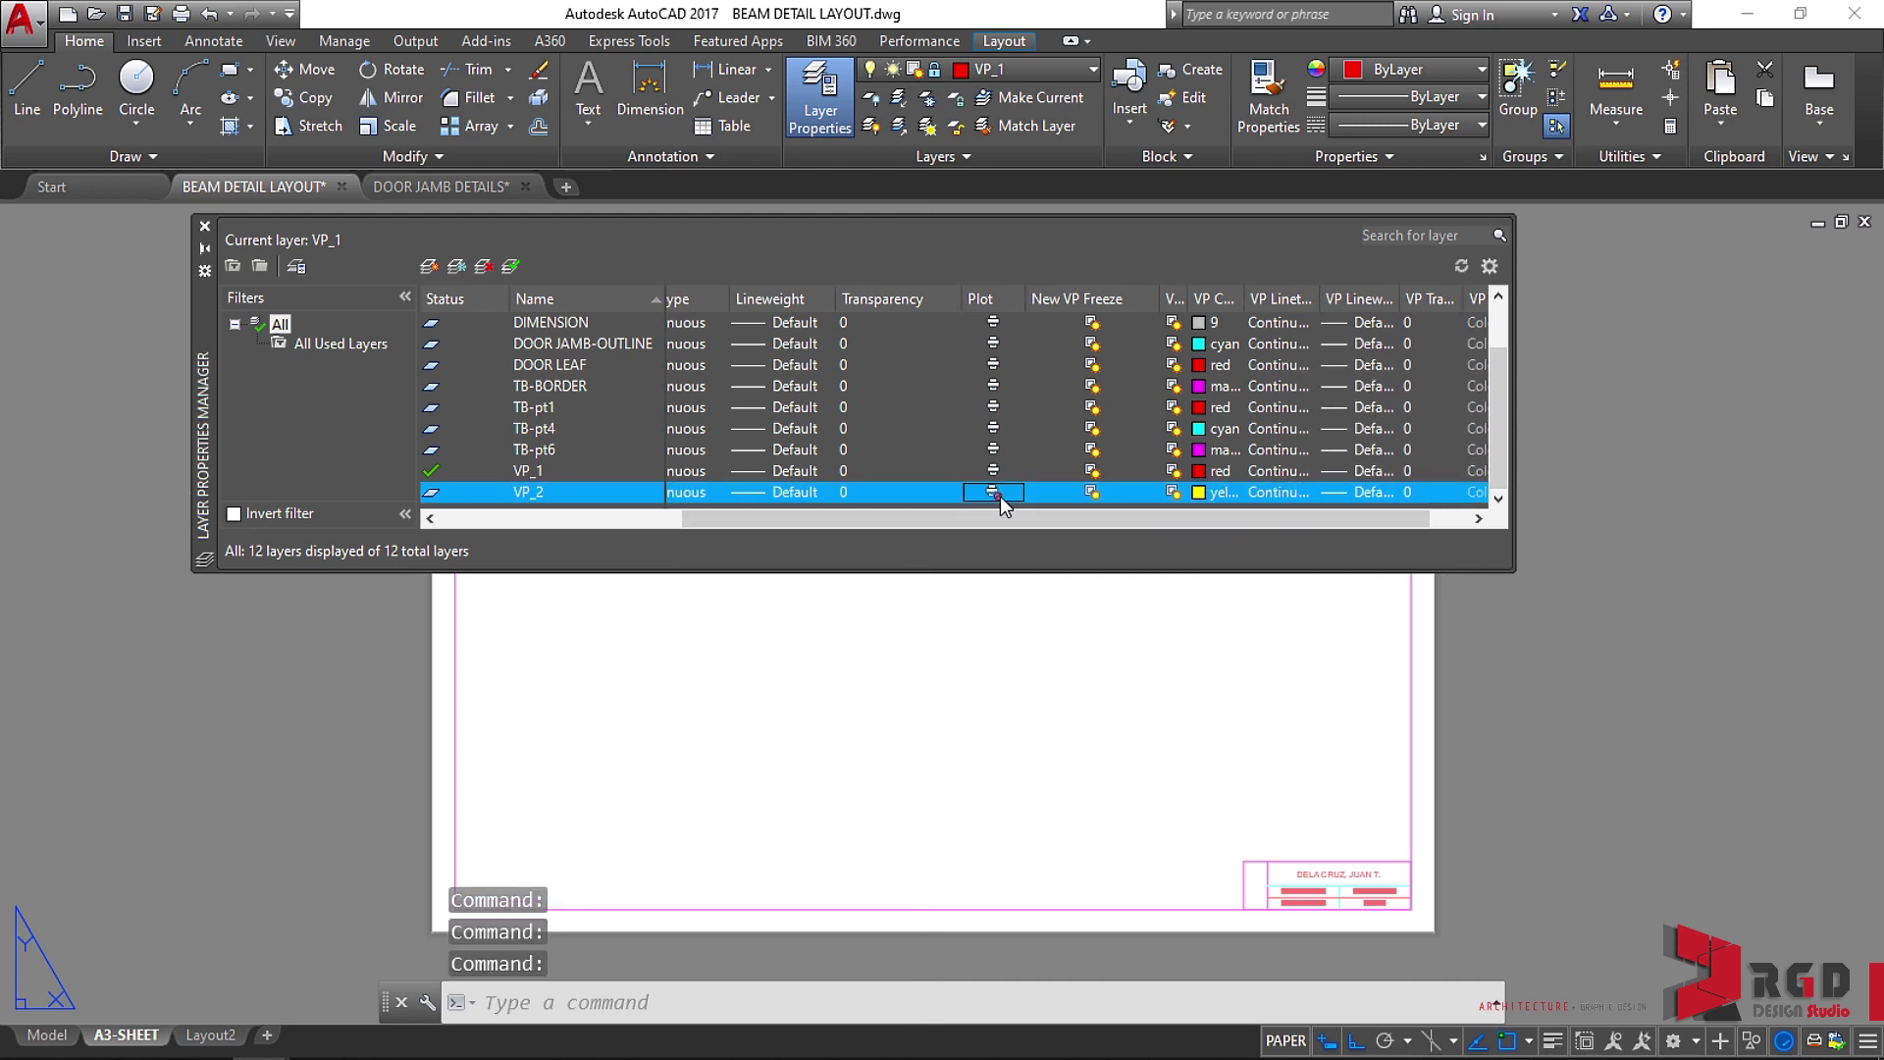
{"action": "left_click", "coordinate": [994, 491]}
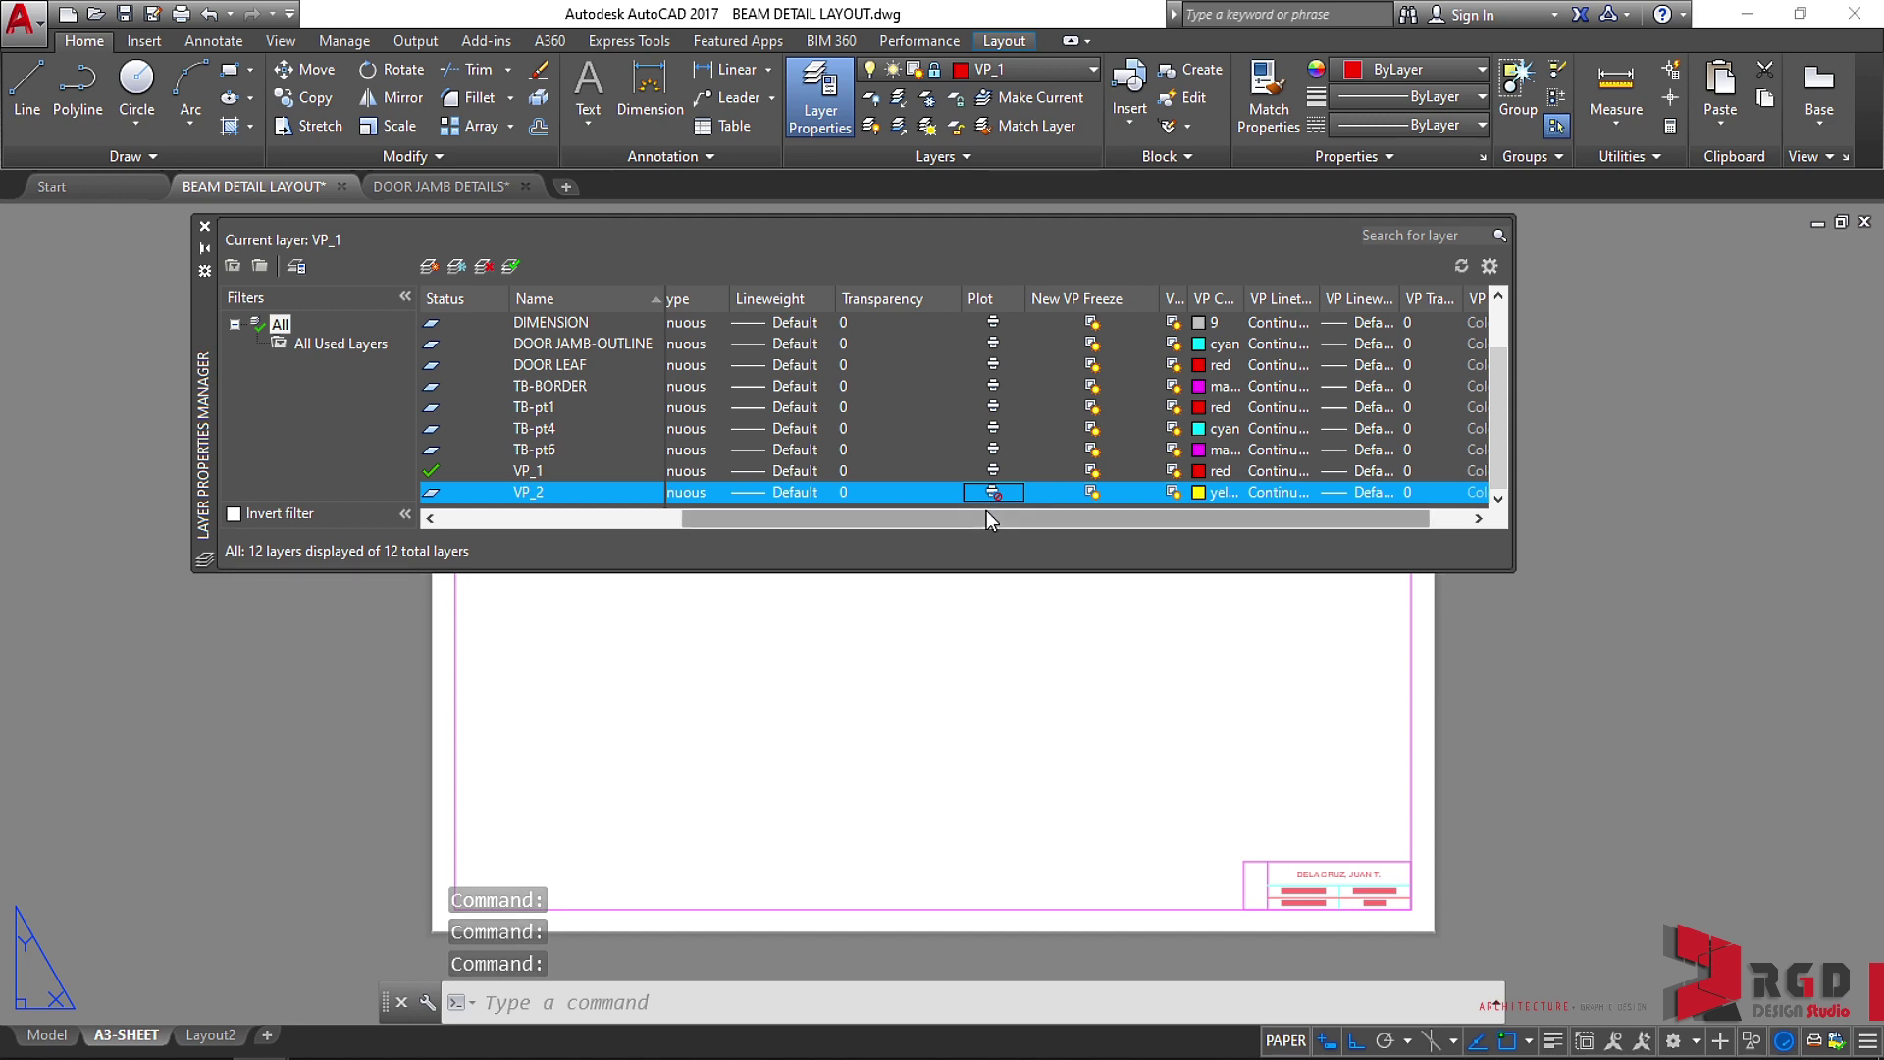
{"action": "mouse_move", "coordinate": [986, 513]}
{"action": "left_mouse_down"}
{"action": "mouse_move", "coordinate": [664, 539]}
{"action": "mouse_move", "coordinate": [1014, 532]}
{"action": "mouse_move", "coordinate": [986, 519]}
{"action": "left_mouse_up"}
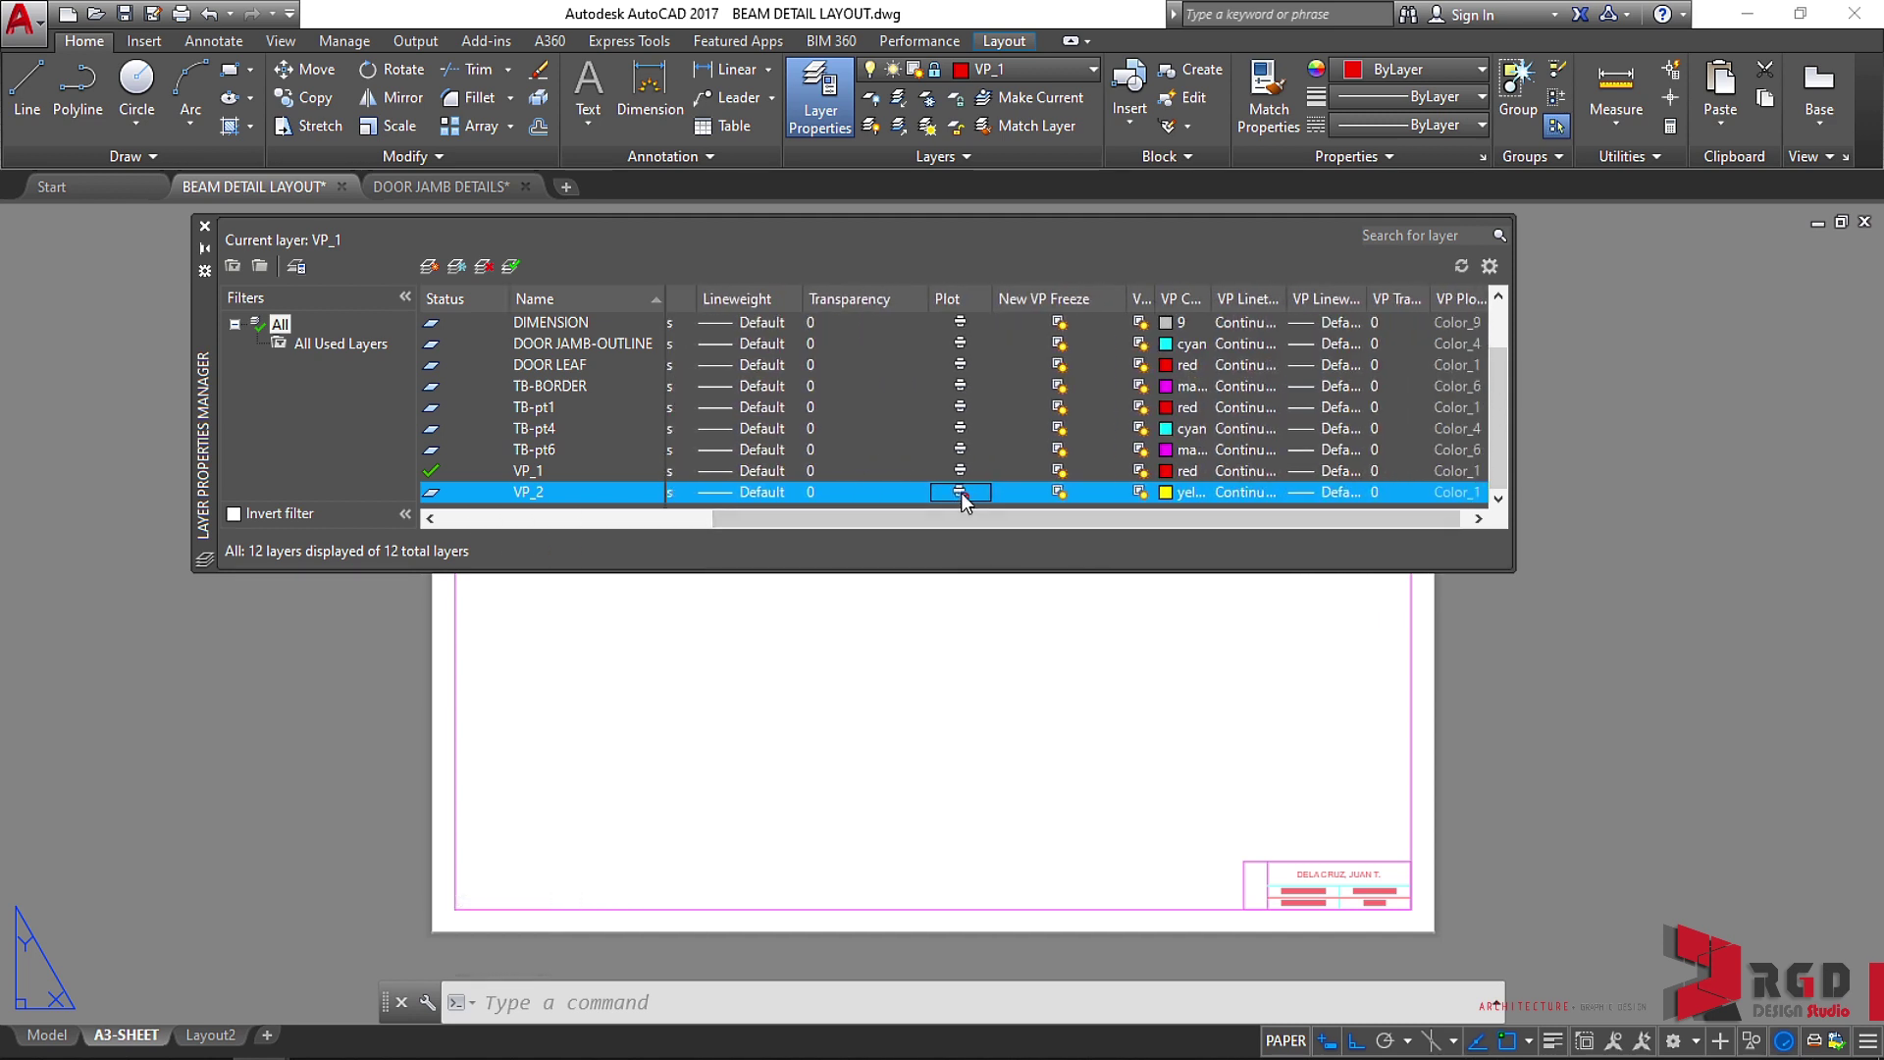
{"action": "left_click_drag", "start_coordinate": [811, 516], "coordinate": [556, 532]}
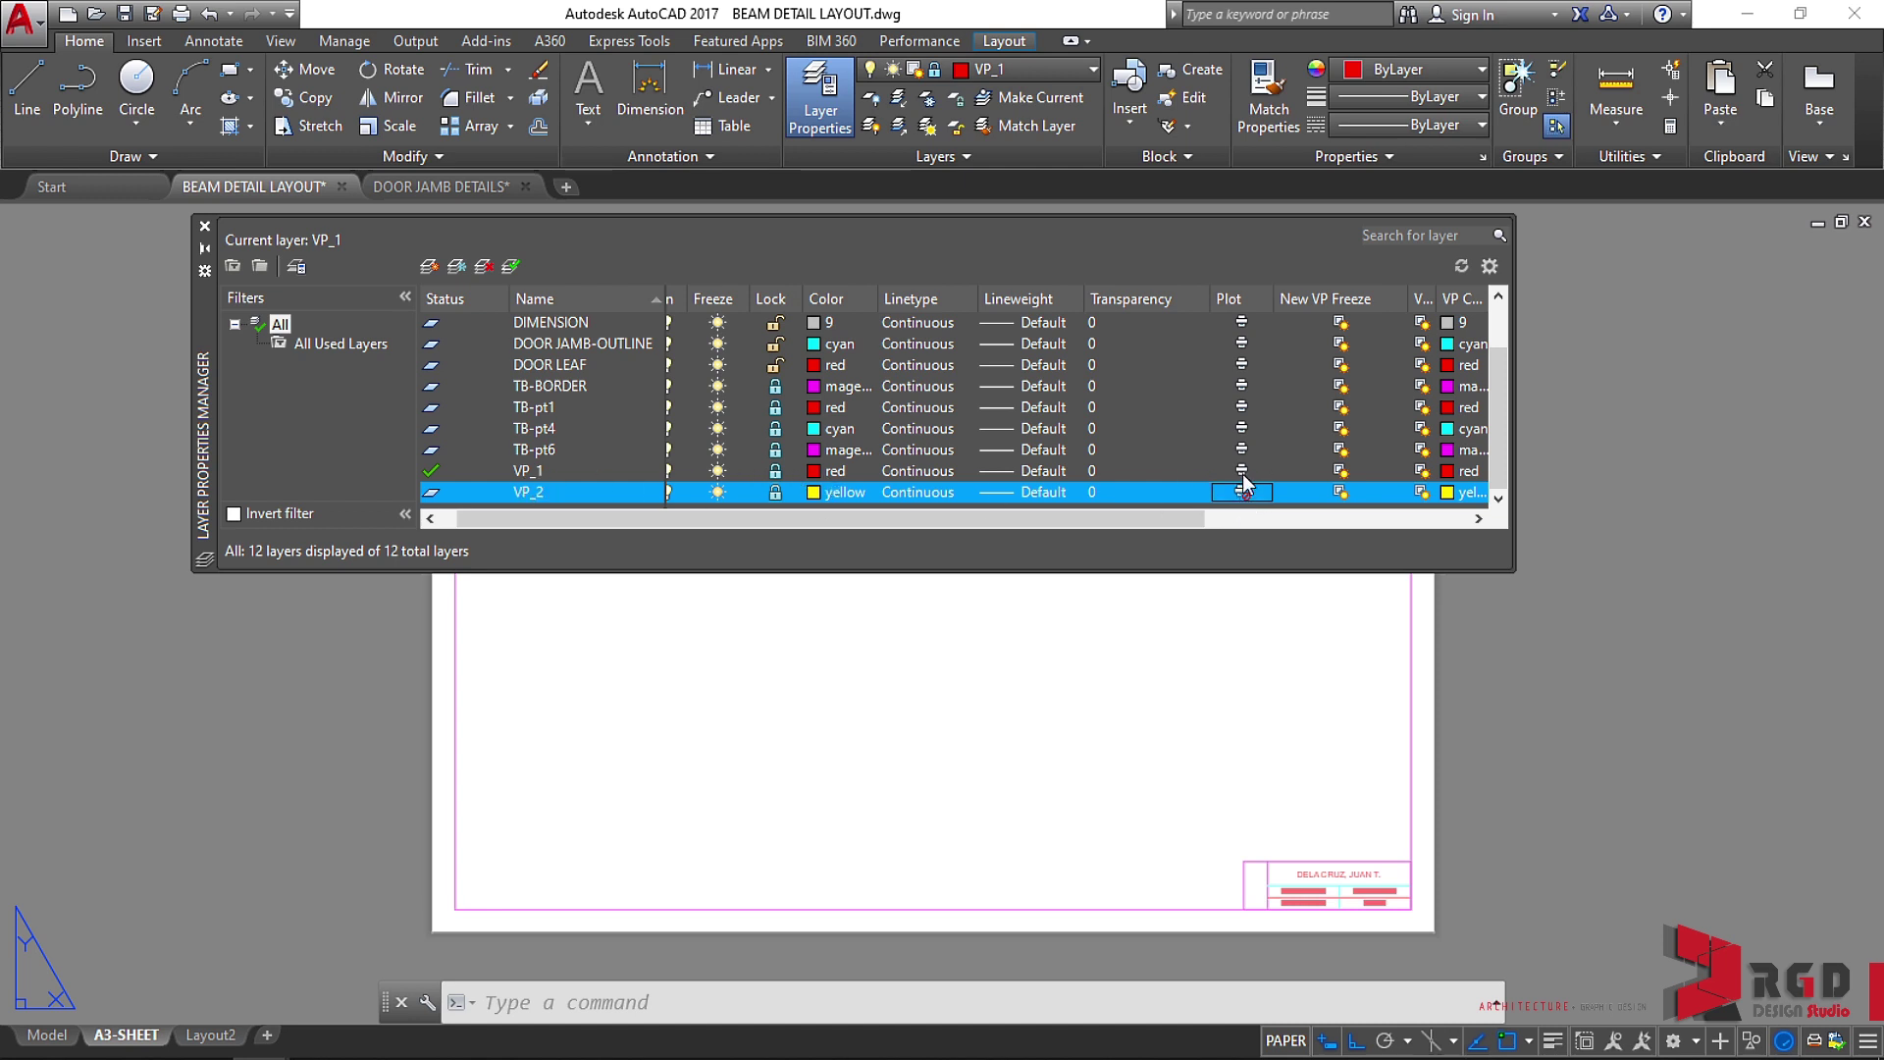
{"action": "left_click_drag", "start_coordinate": [945, 516], "coordinate": [1322, 516]}
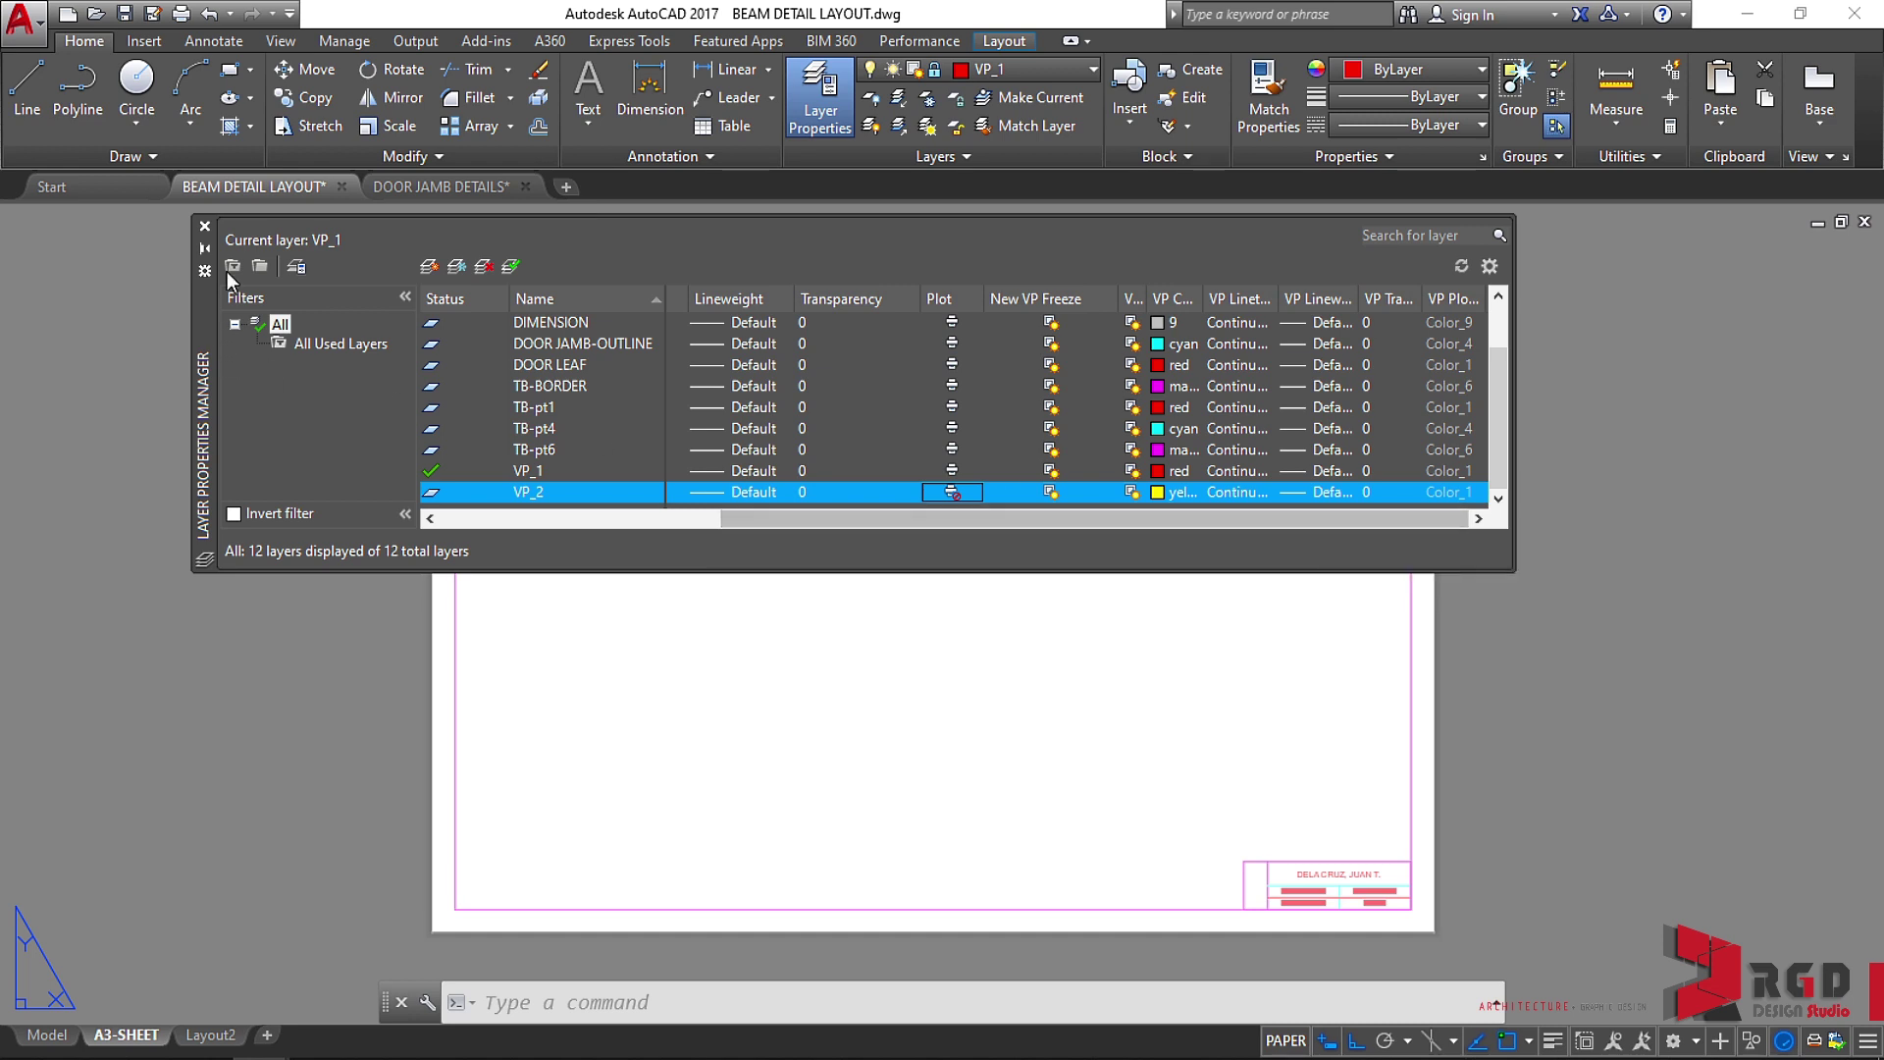
{"action": "left_click", "coordinate": [204, 227]}
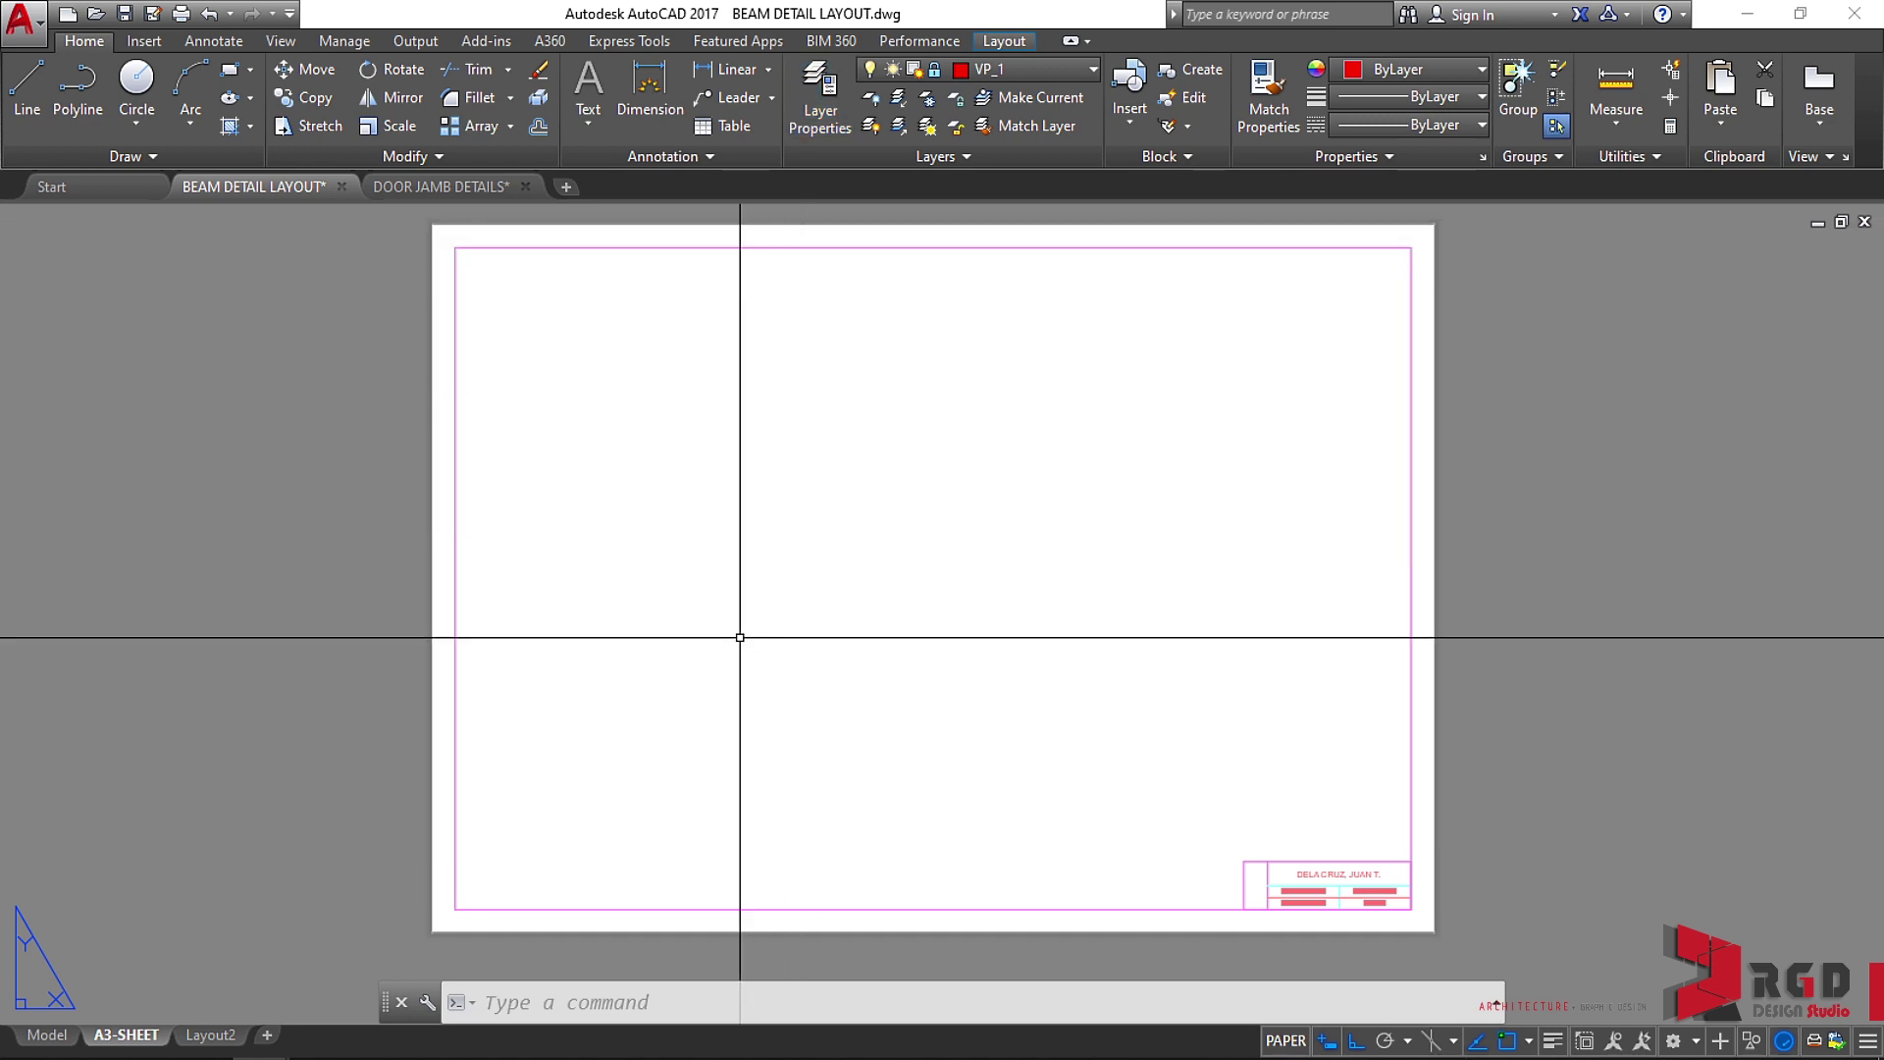
Save the drawing, then create a full-sheet viewport with MV and the Fit option.
{"action": "key", "text": "ctrl+s"}
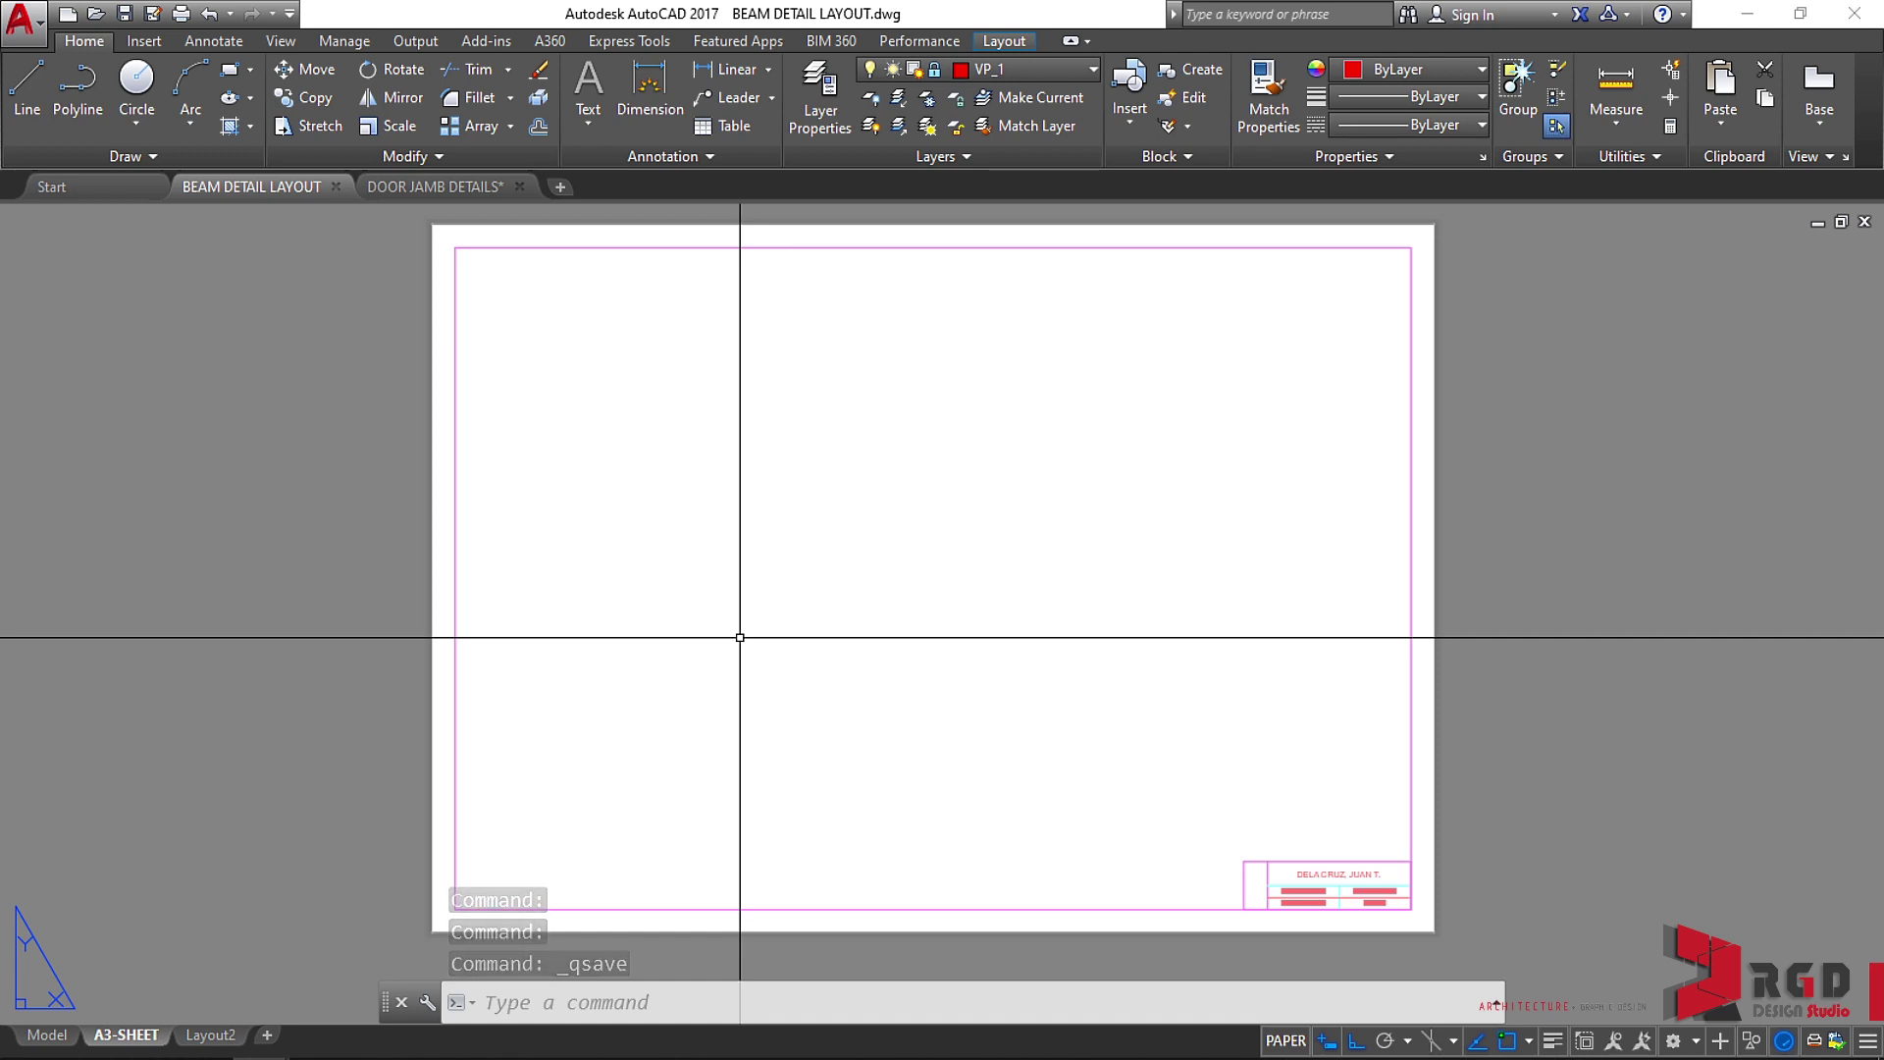
{"action": "type", "text": "MV"}
{"action": "key", "text": "Return"}
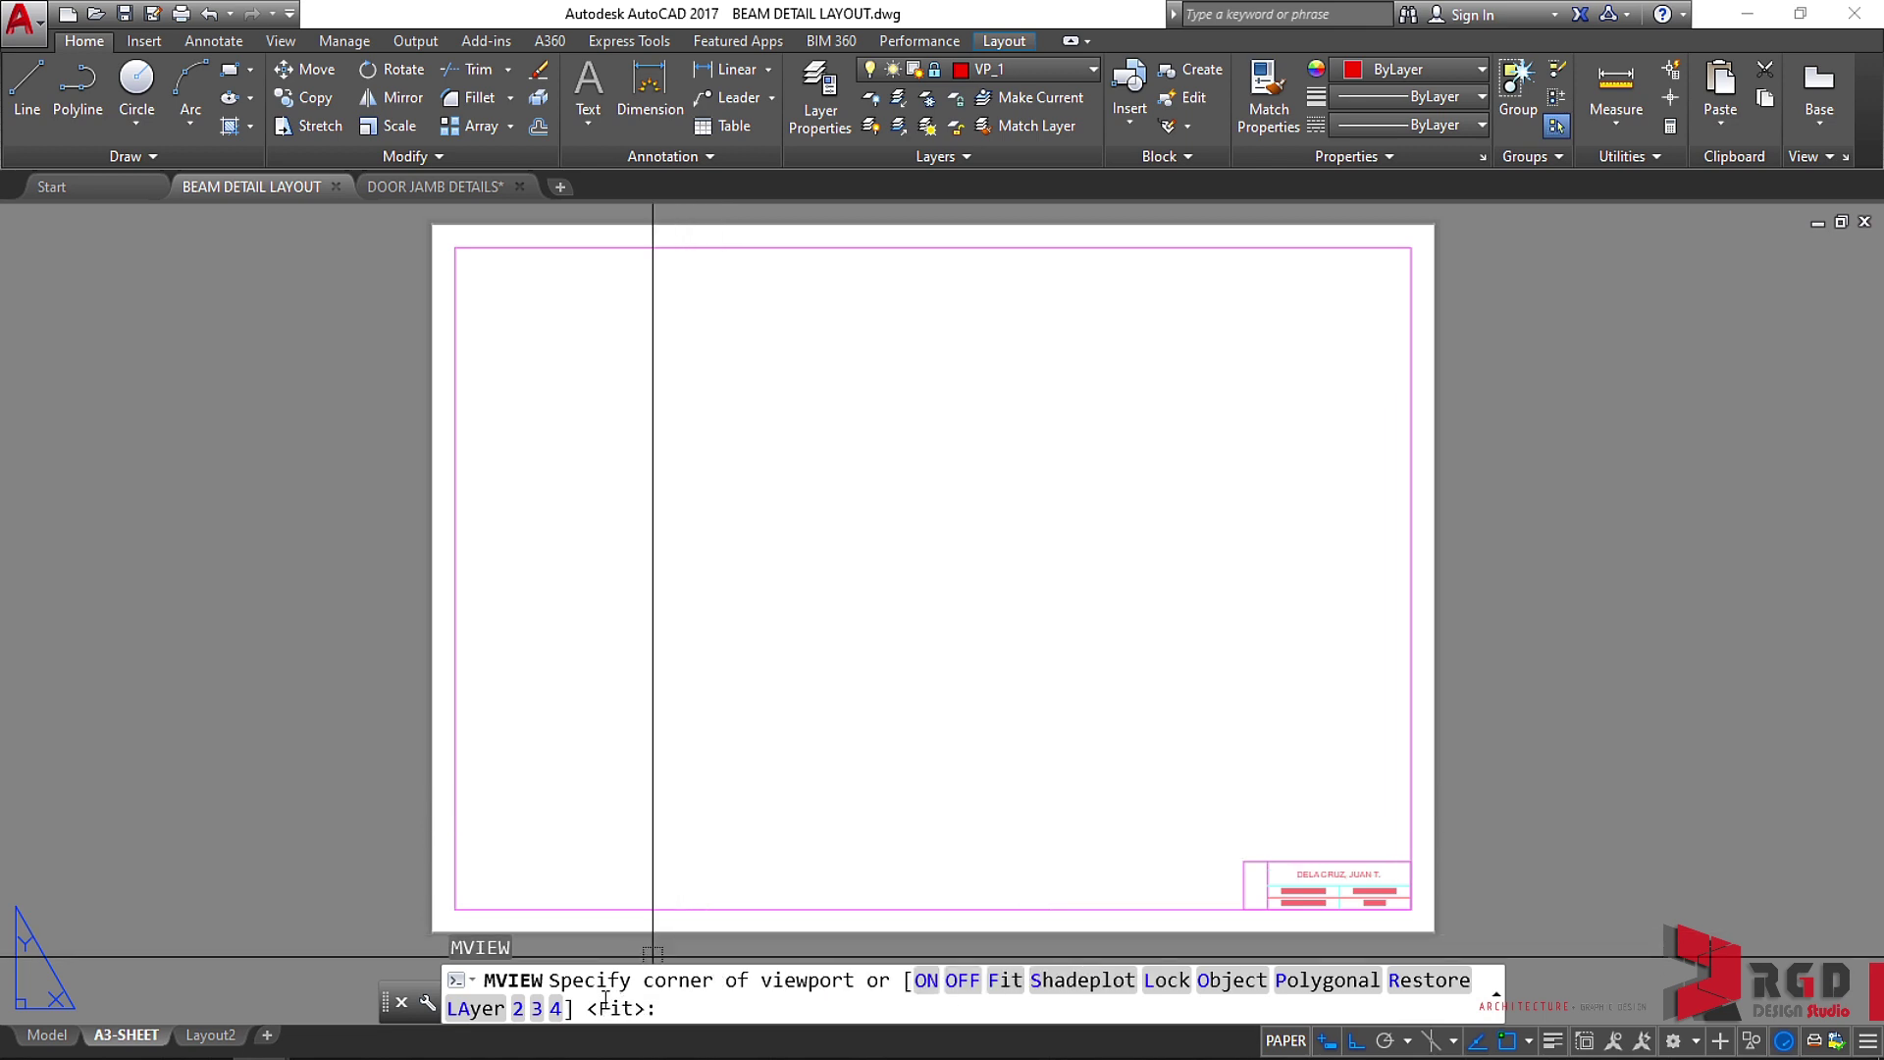
{"action": "key", "text": "Return"}
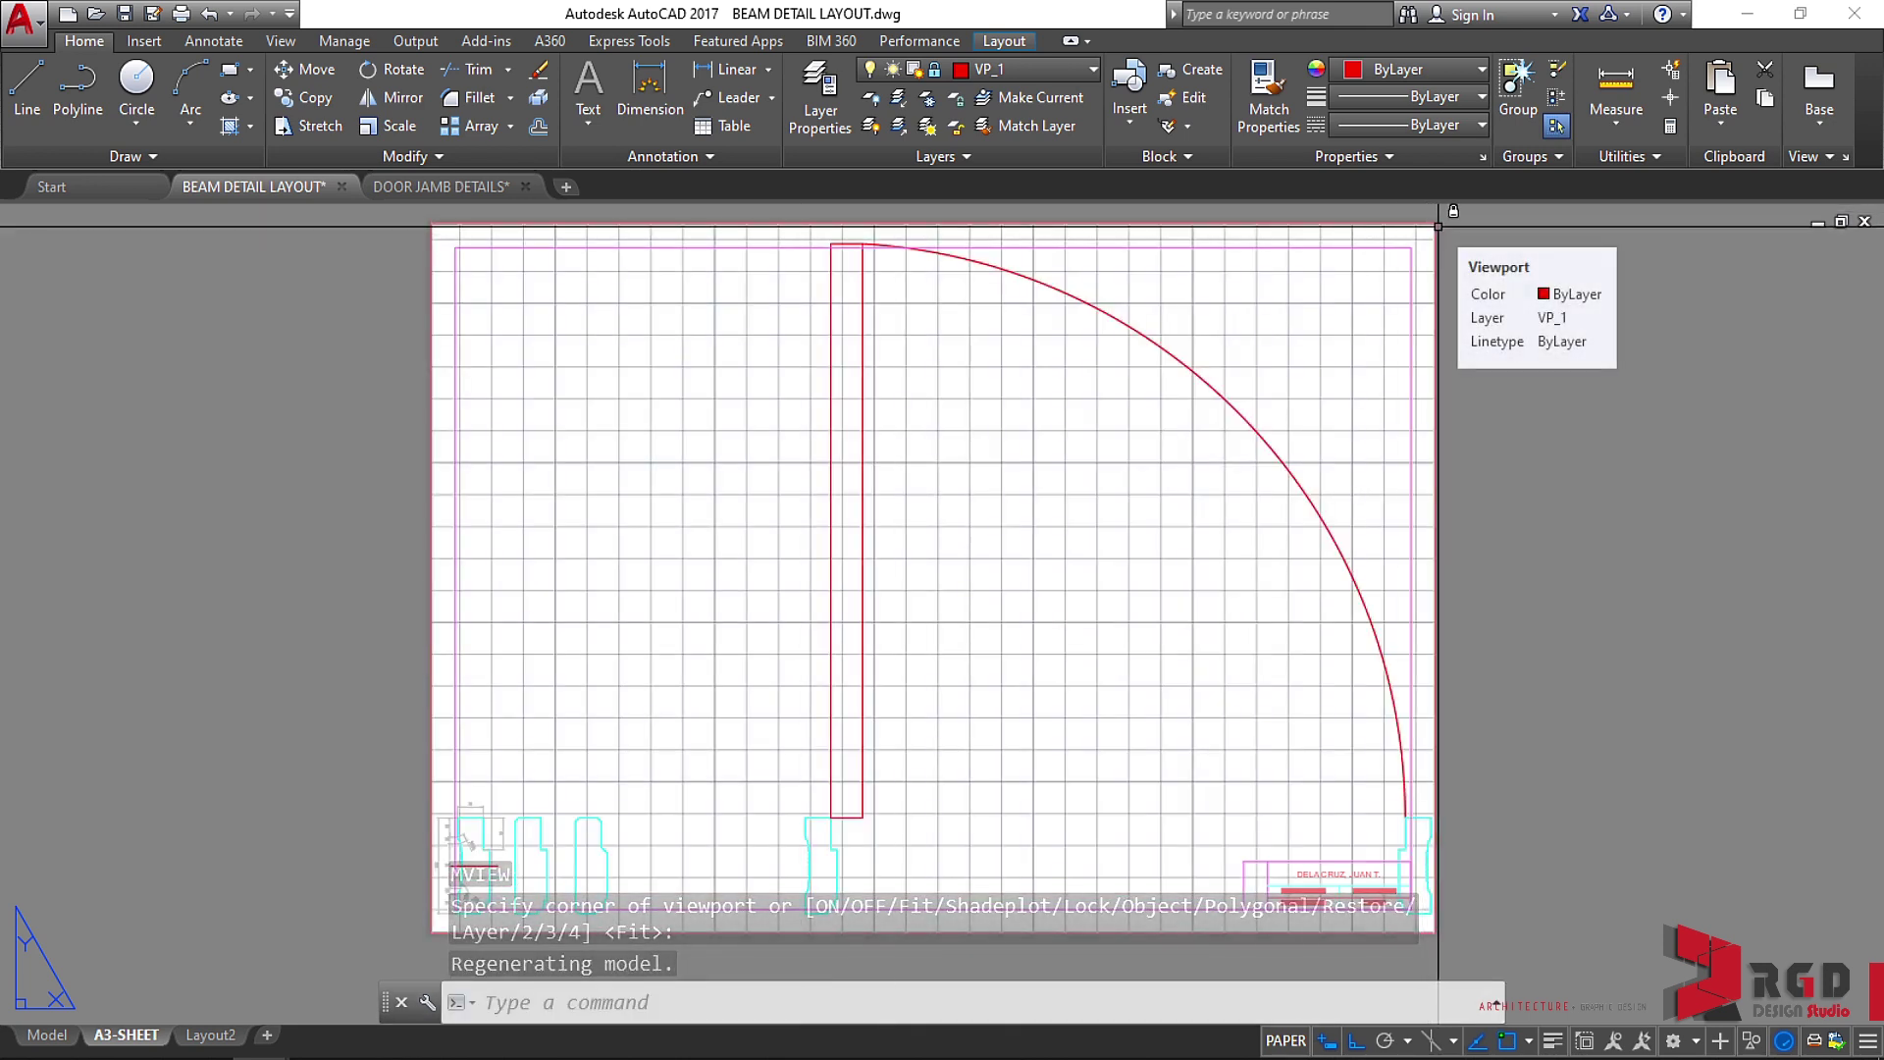
Unlock the VP_1 and VP_2 layers from the ribbon layer list.
{"action": "left_click", "coordinate": [1095, 69]}
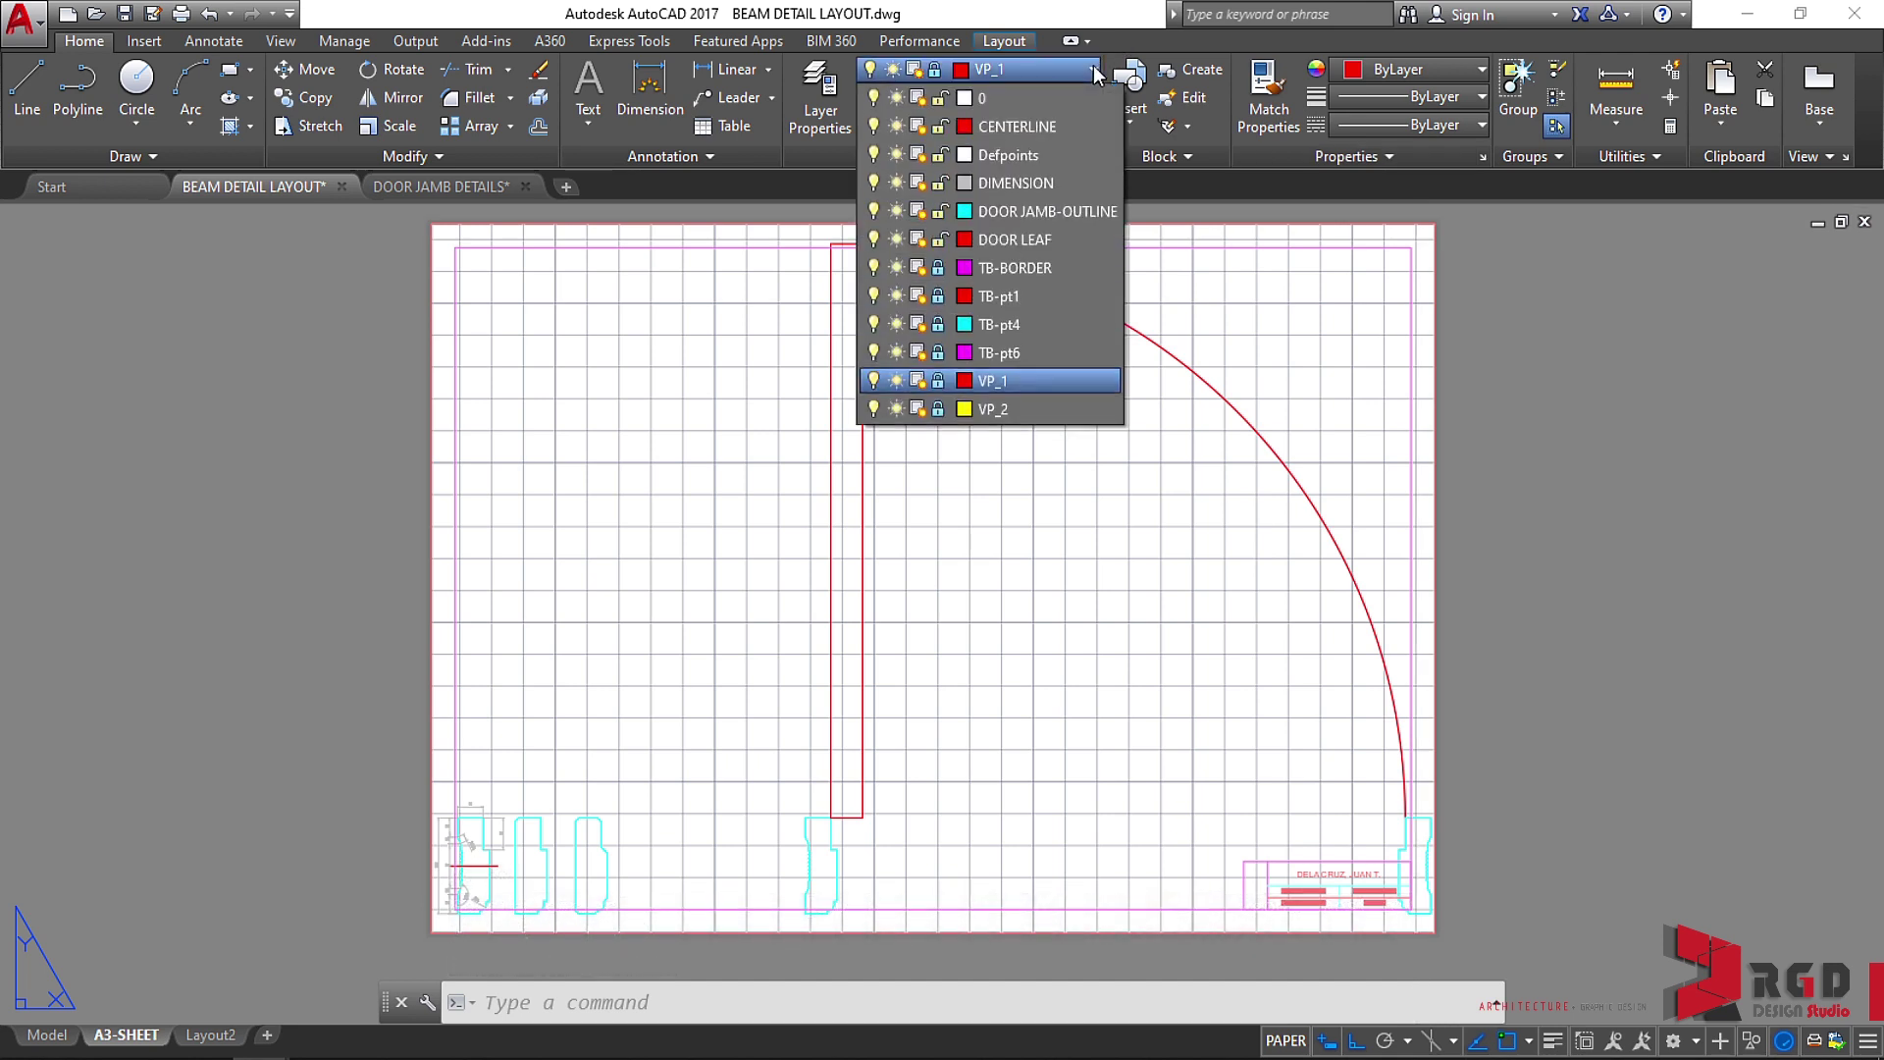
{"action": "left_click", "coordinate": [939, 380]}
{"action": "left_click", "coordinate": [939, 409]}
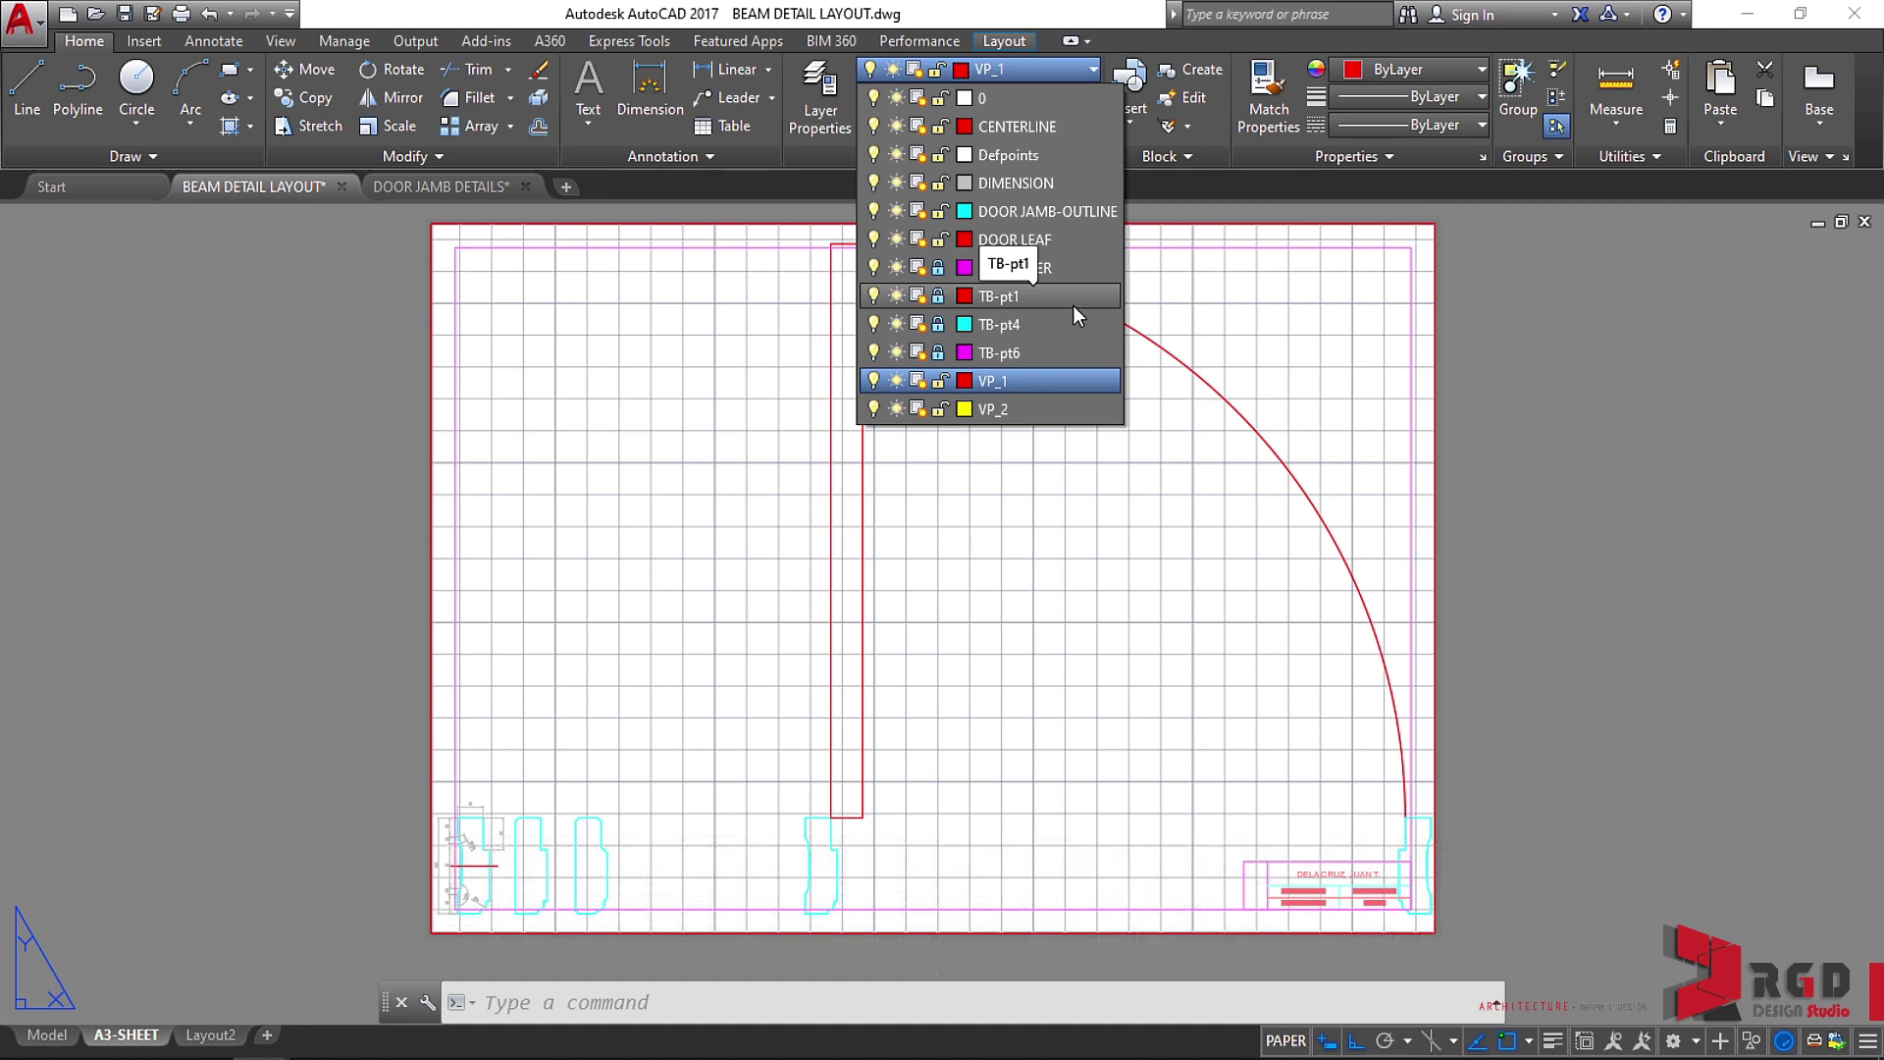
{"action": "key", "text": "Escape"}
Open the Layer Properties Manager with LA to review all 12 layers.
{"action": "type", "text": "LA"}
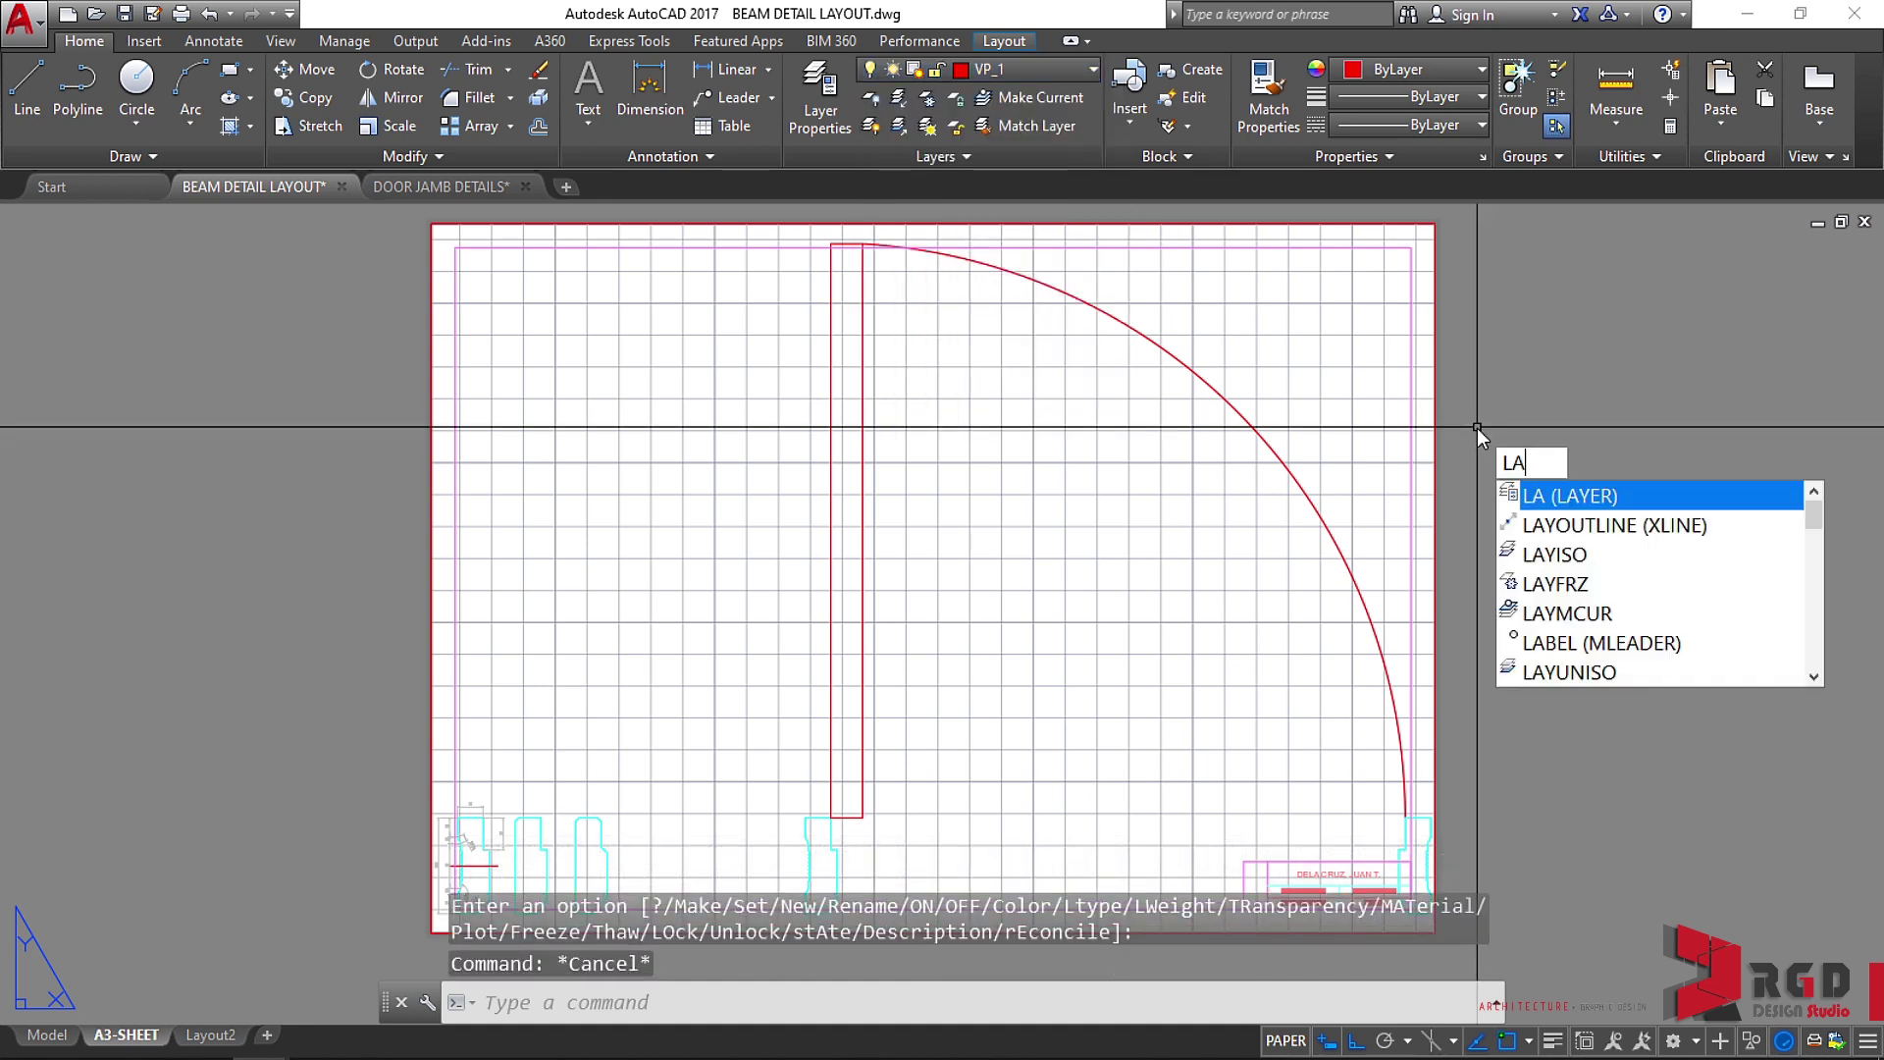
{"action": "key", "text": "Return"}
{"action": "scroll", "coordinate": [626, 432], "scroll_direction": "down", "scroll_amount": 1}
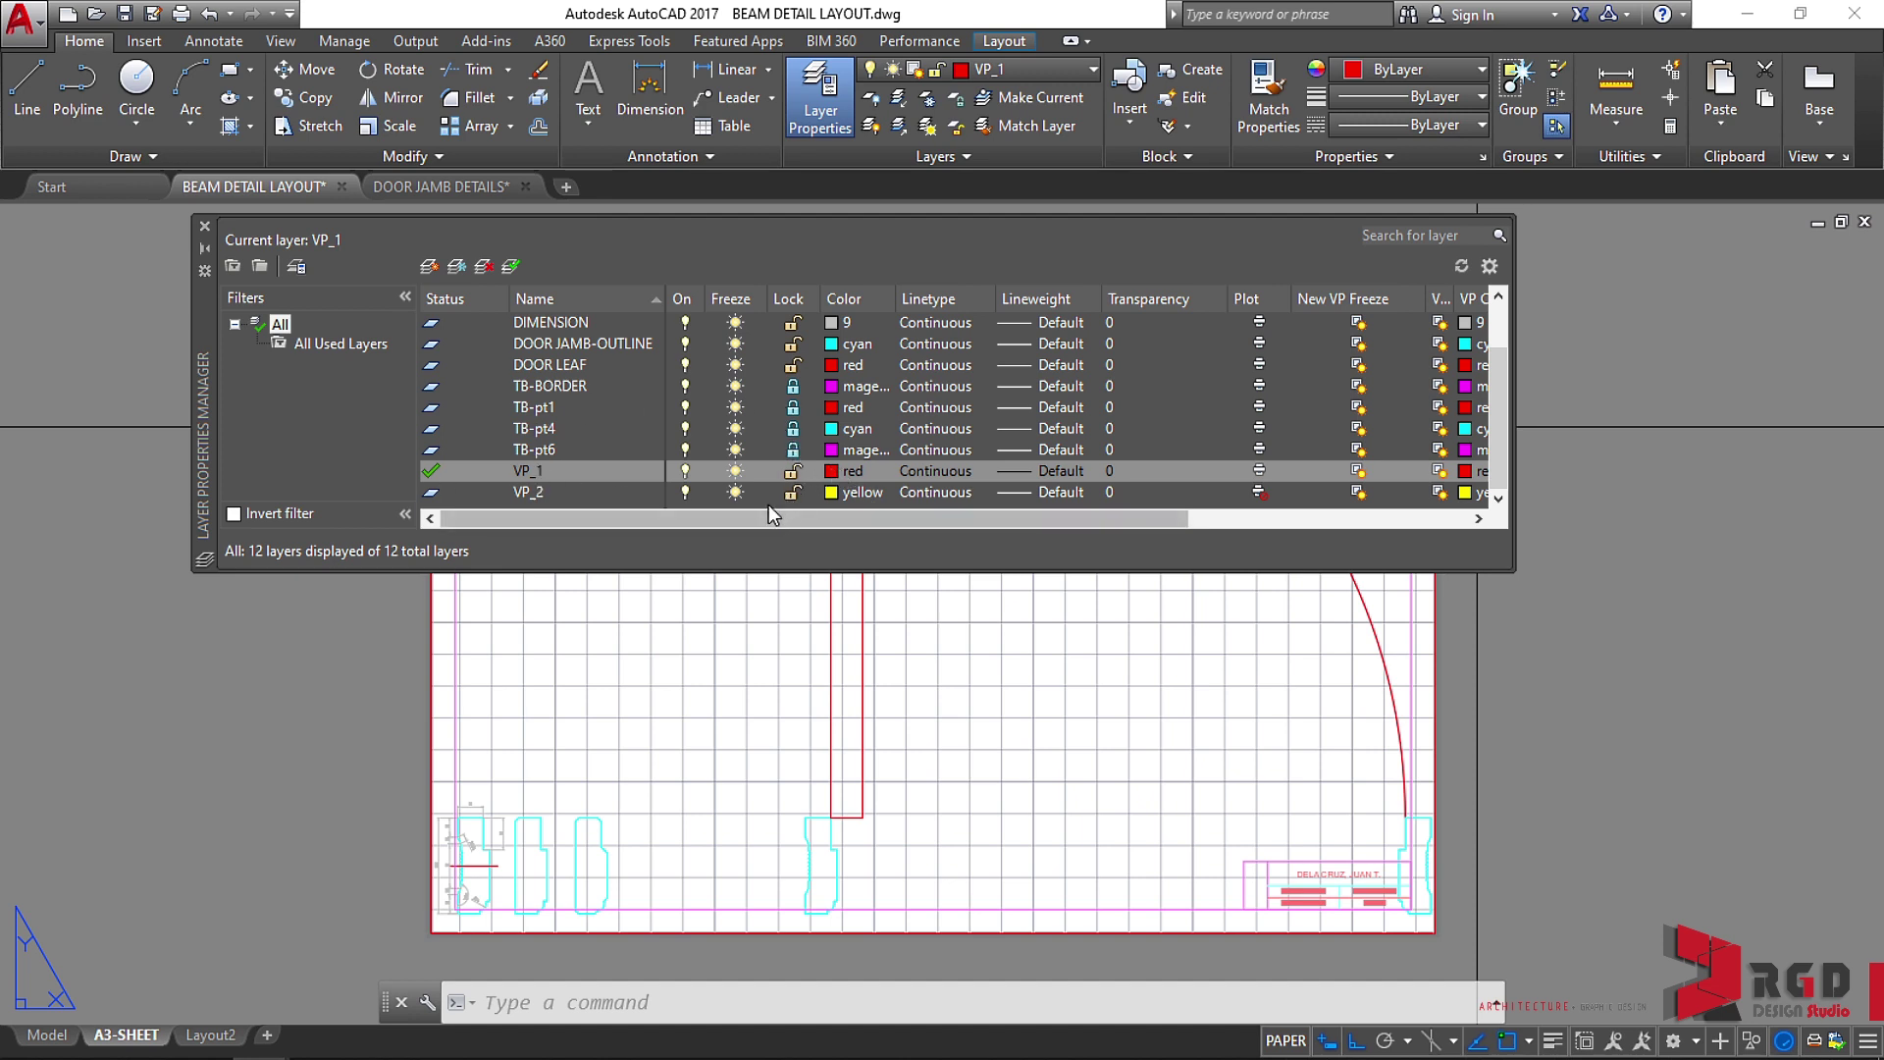
Close the layer manager and grip-stretch the viewport's corner to a new position.
{"action": "left_click", "coordinate": [204, 225]}
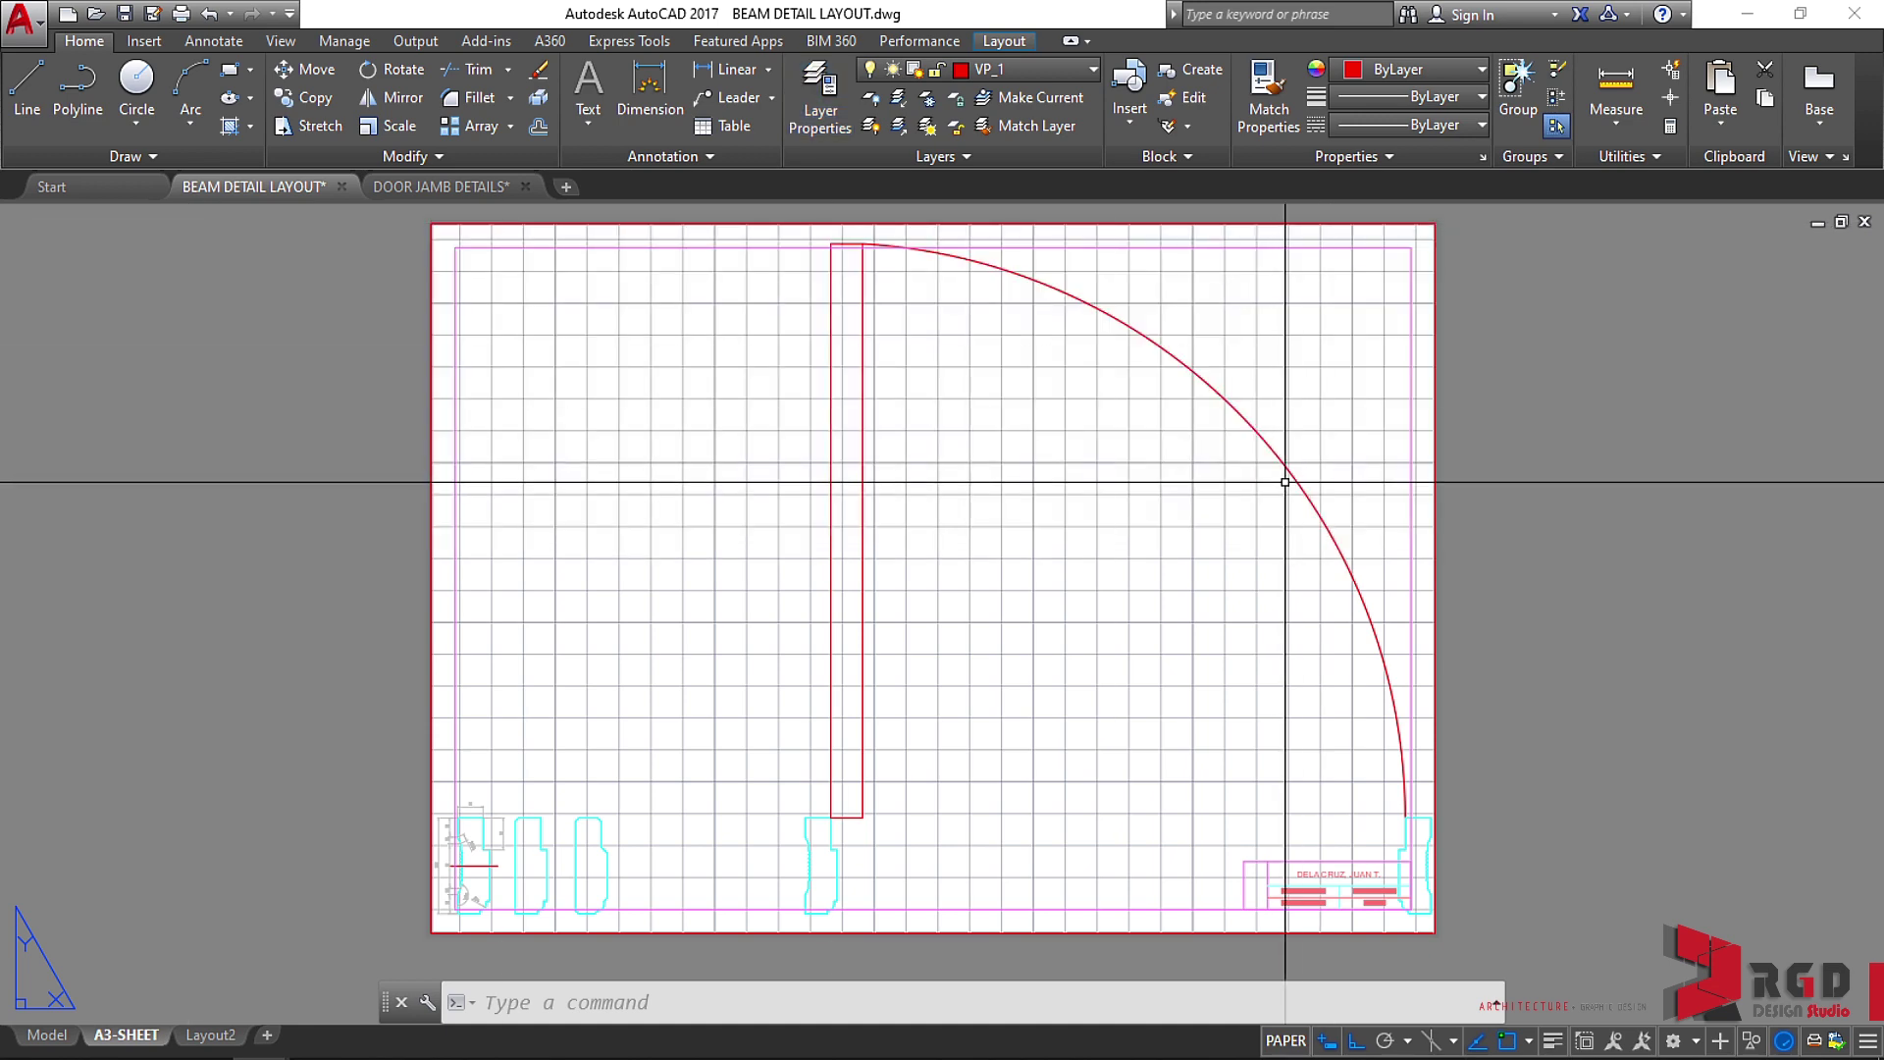
{"action": "middle_click_drag", "start_coordinate": [1208, 664], "coordinate": [1182, 620]}
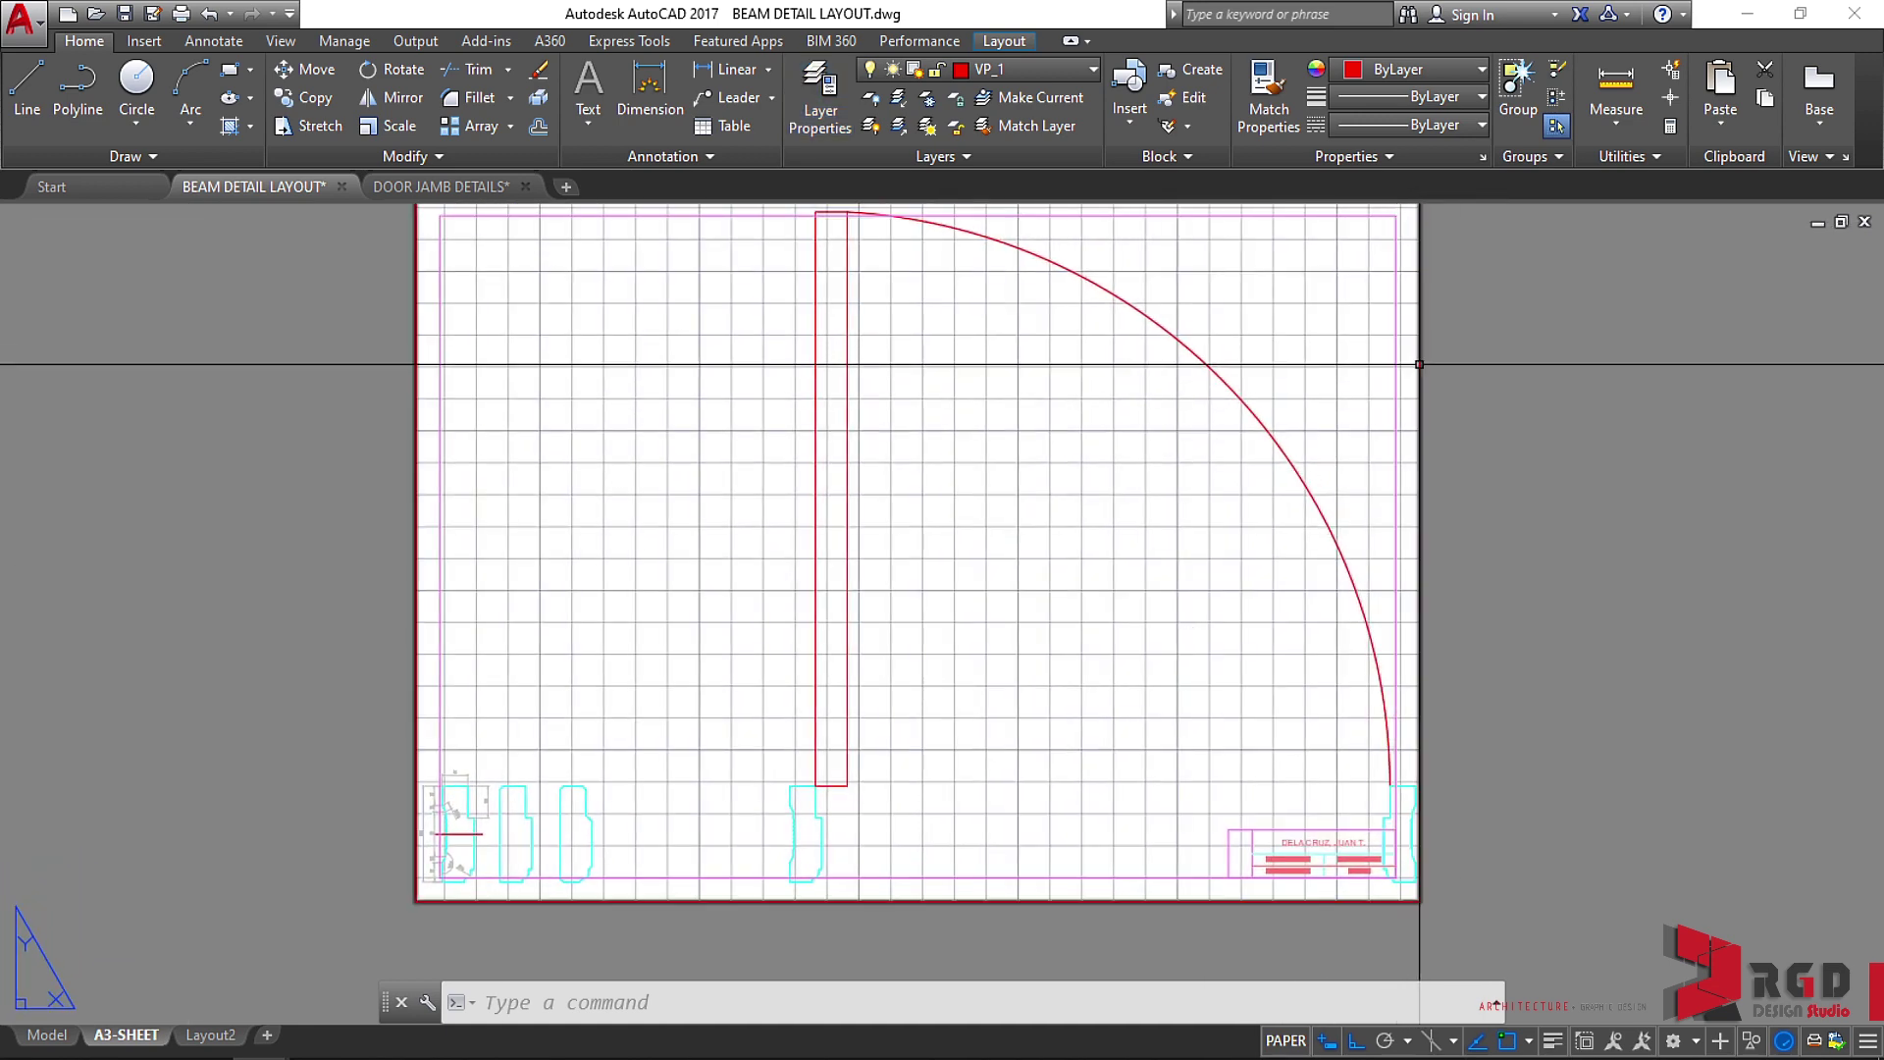
{"action": "scroll", "coordinate": [1419, 364], "scroll_direction": "down", "scroll_amount": 4}
{"action": "scroll", "coordinate": [1190, 324], "scroll_direction": "up", "scroll_amount": 4}
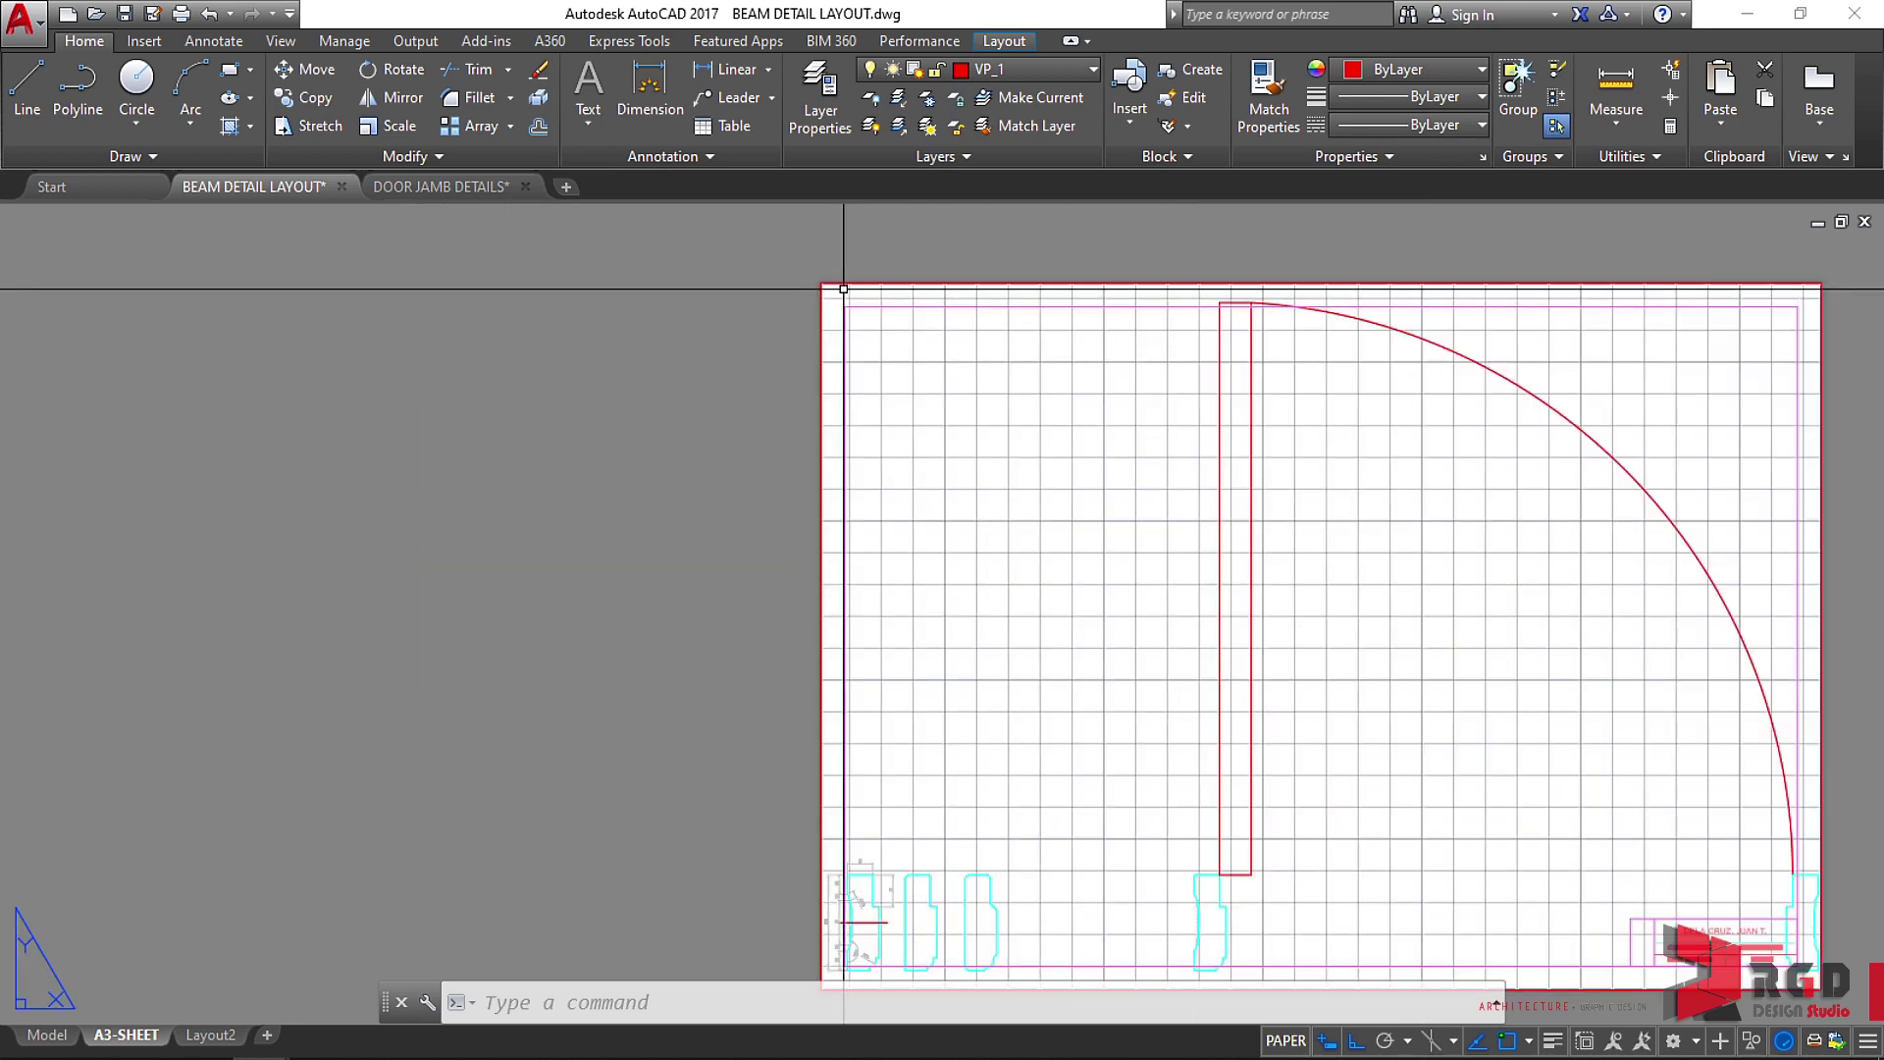
{"action": "scroll", "coordinate": [1010, 421], "scroll_direction": "down", "scroll_amount": 2}
{"action": "middle_click_drag", "start_coordinate": [858, 450], "coordinate": [762, 449]}
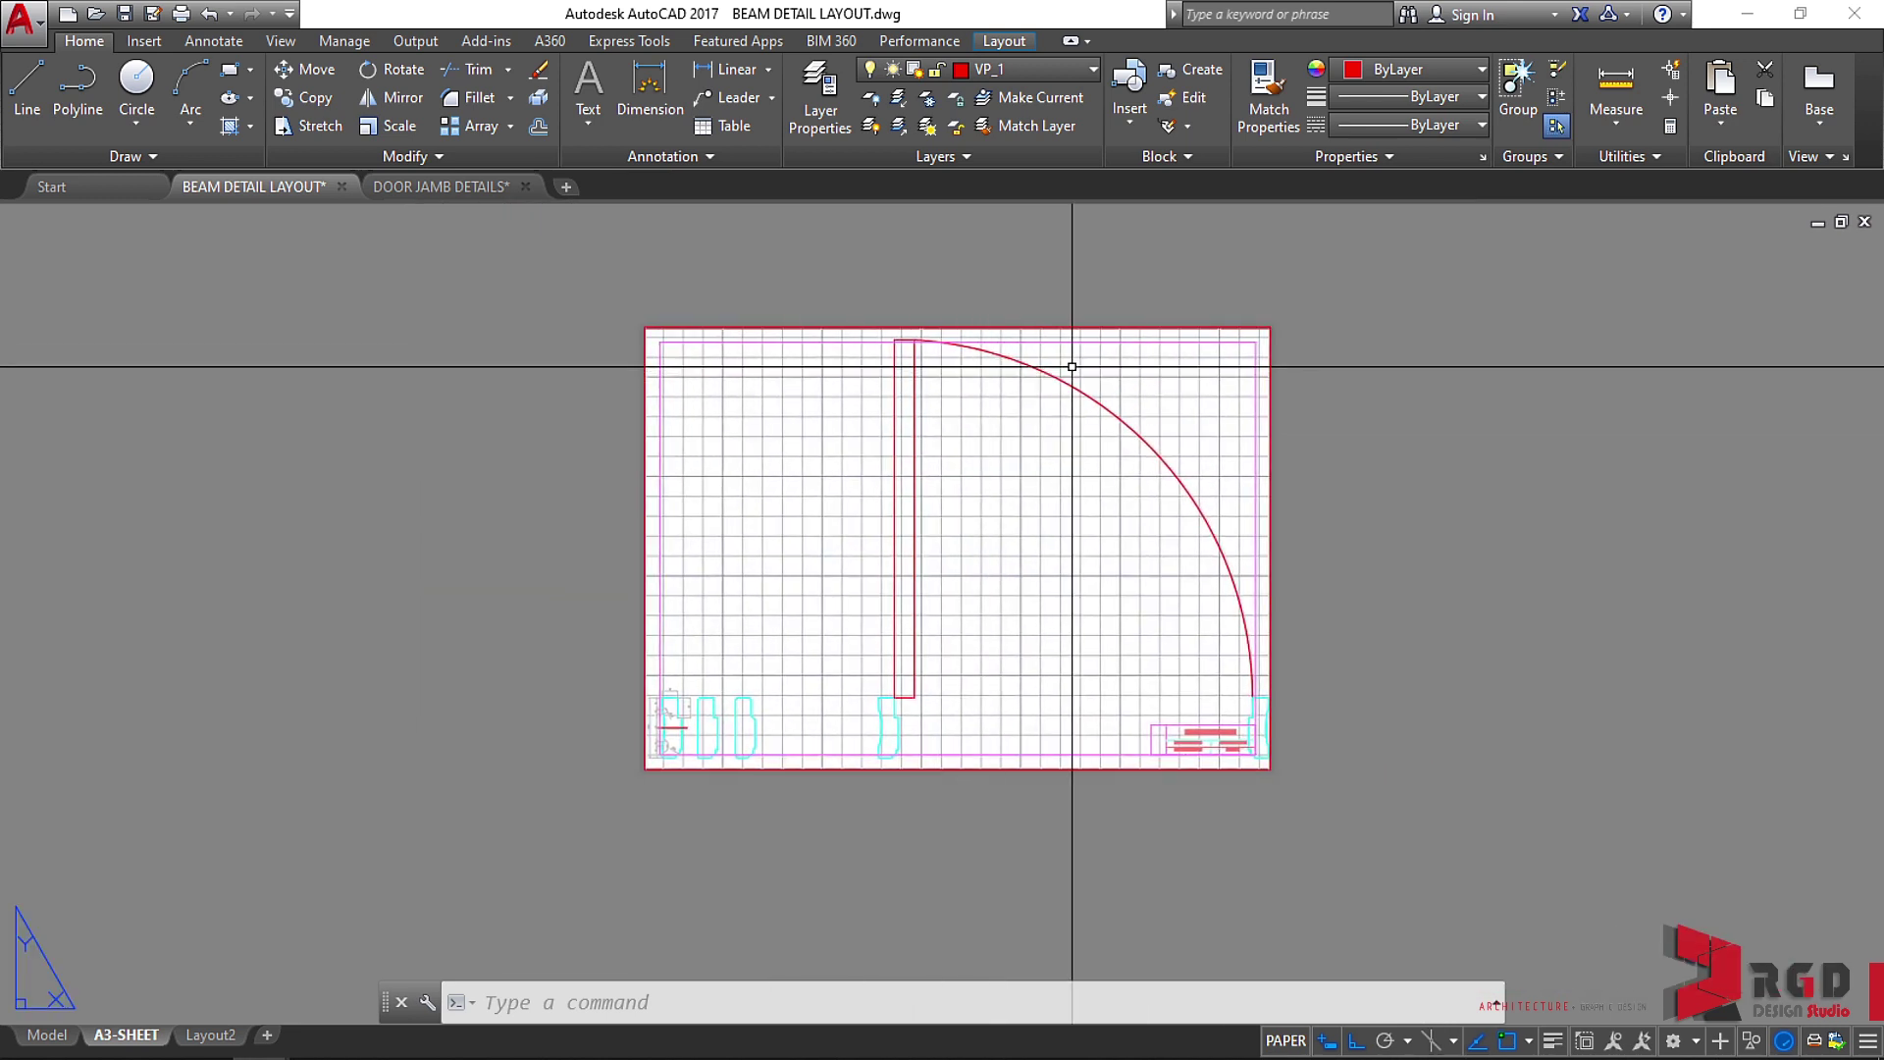
{"action": "left_click", "coordinate": [1269, 328]}
{"action": "scroll", "coordinate": [1269, 329], "scroll_direction": "up", "scroll_amount": 4}
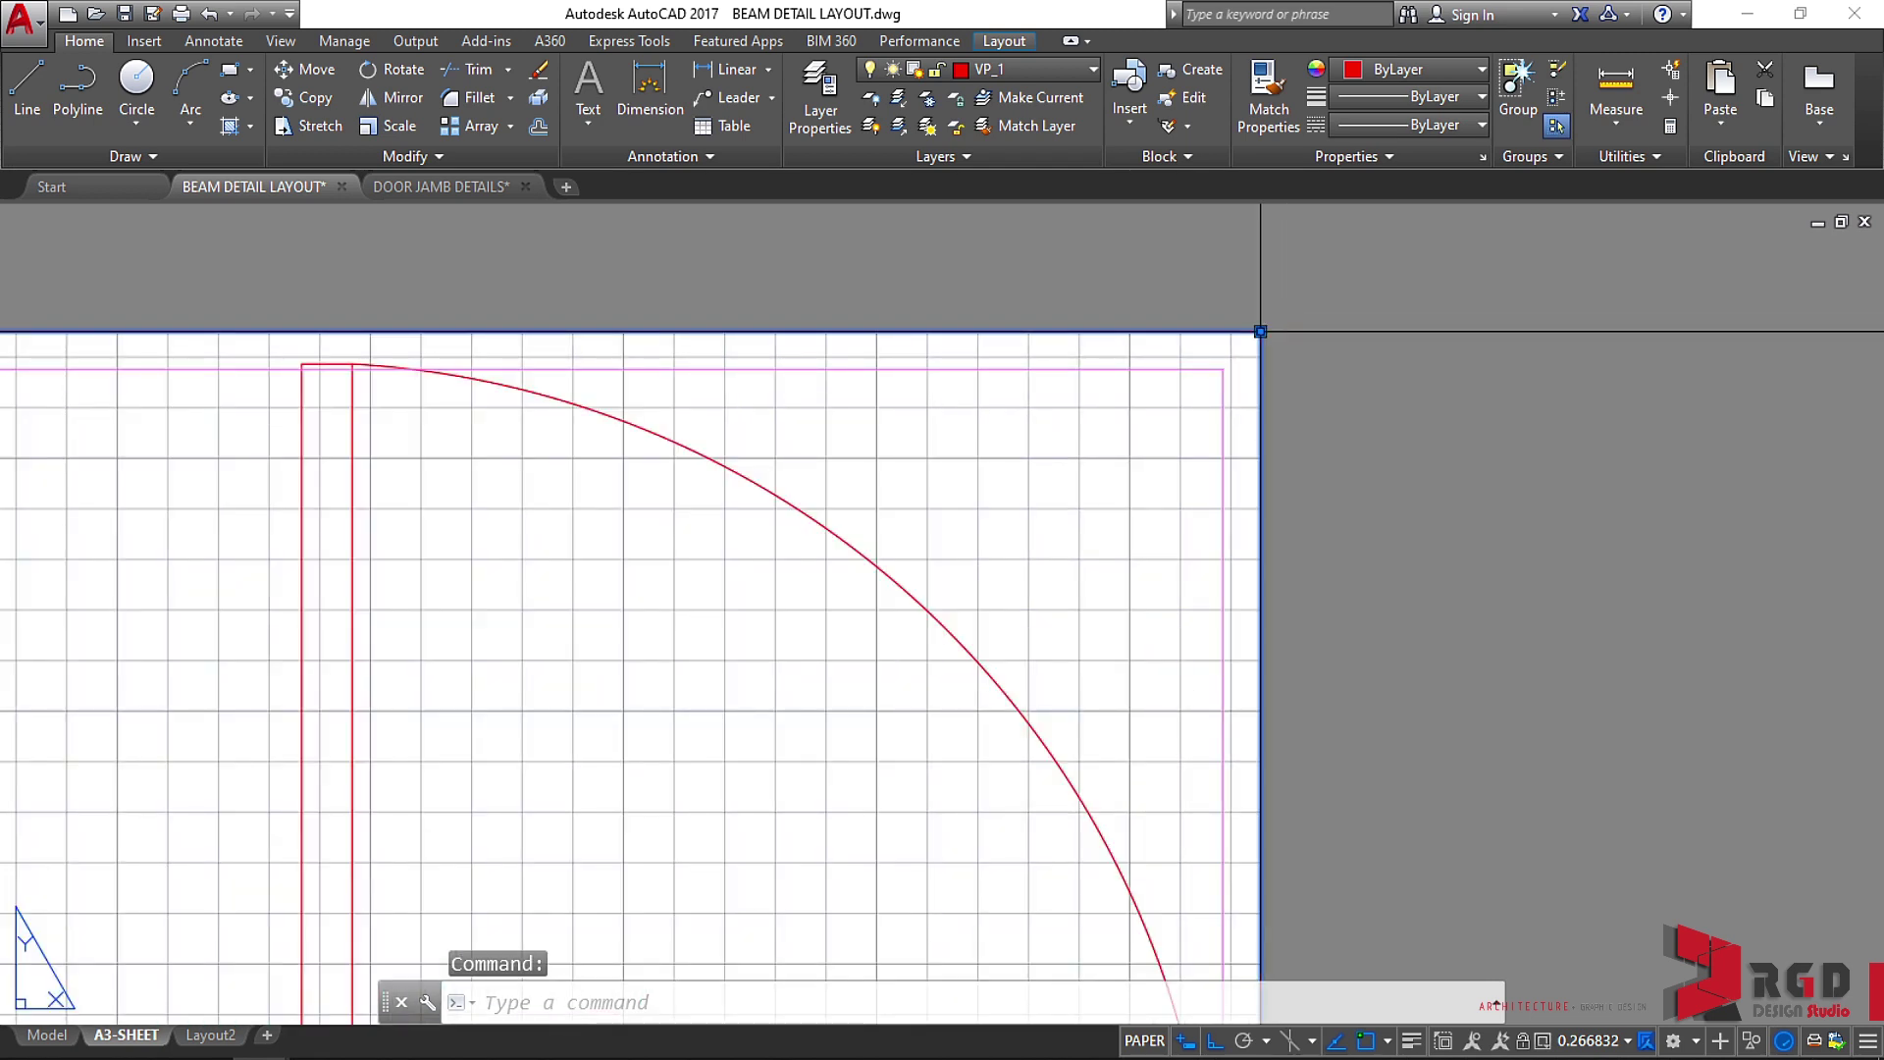
{"action": "left_click", "coordinate": [1260, 332]}
{"action": "scroll", "coordinate": [845, 480], "scroll_direction": "down", "scroll_amount": 4}
{"action": "middle_click_drag", "start_coordinate": [736, 479], "coordinate": [854, 451]}
{"action": "scroll", "coordinate": [481, 413], "scroll_direction": "up", "scroll_amount": 2}
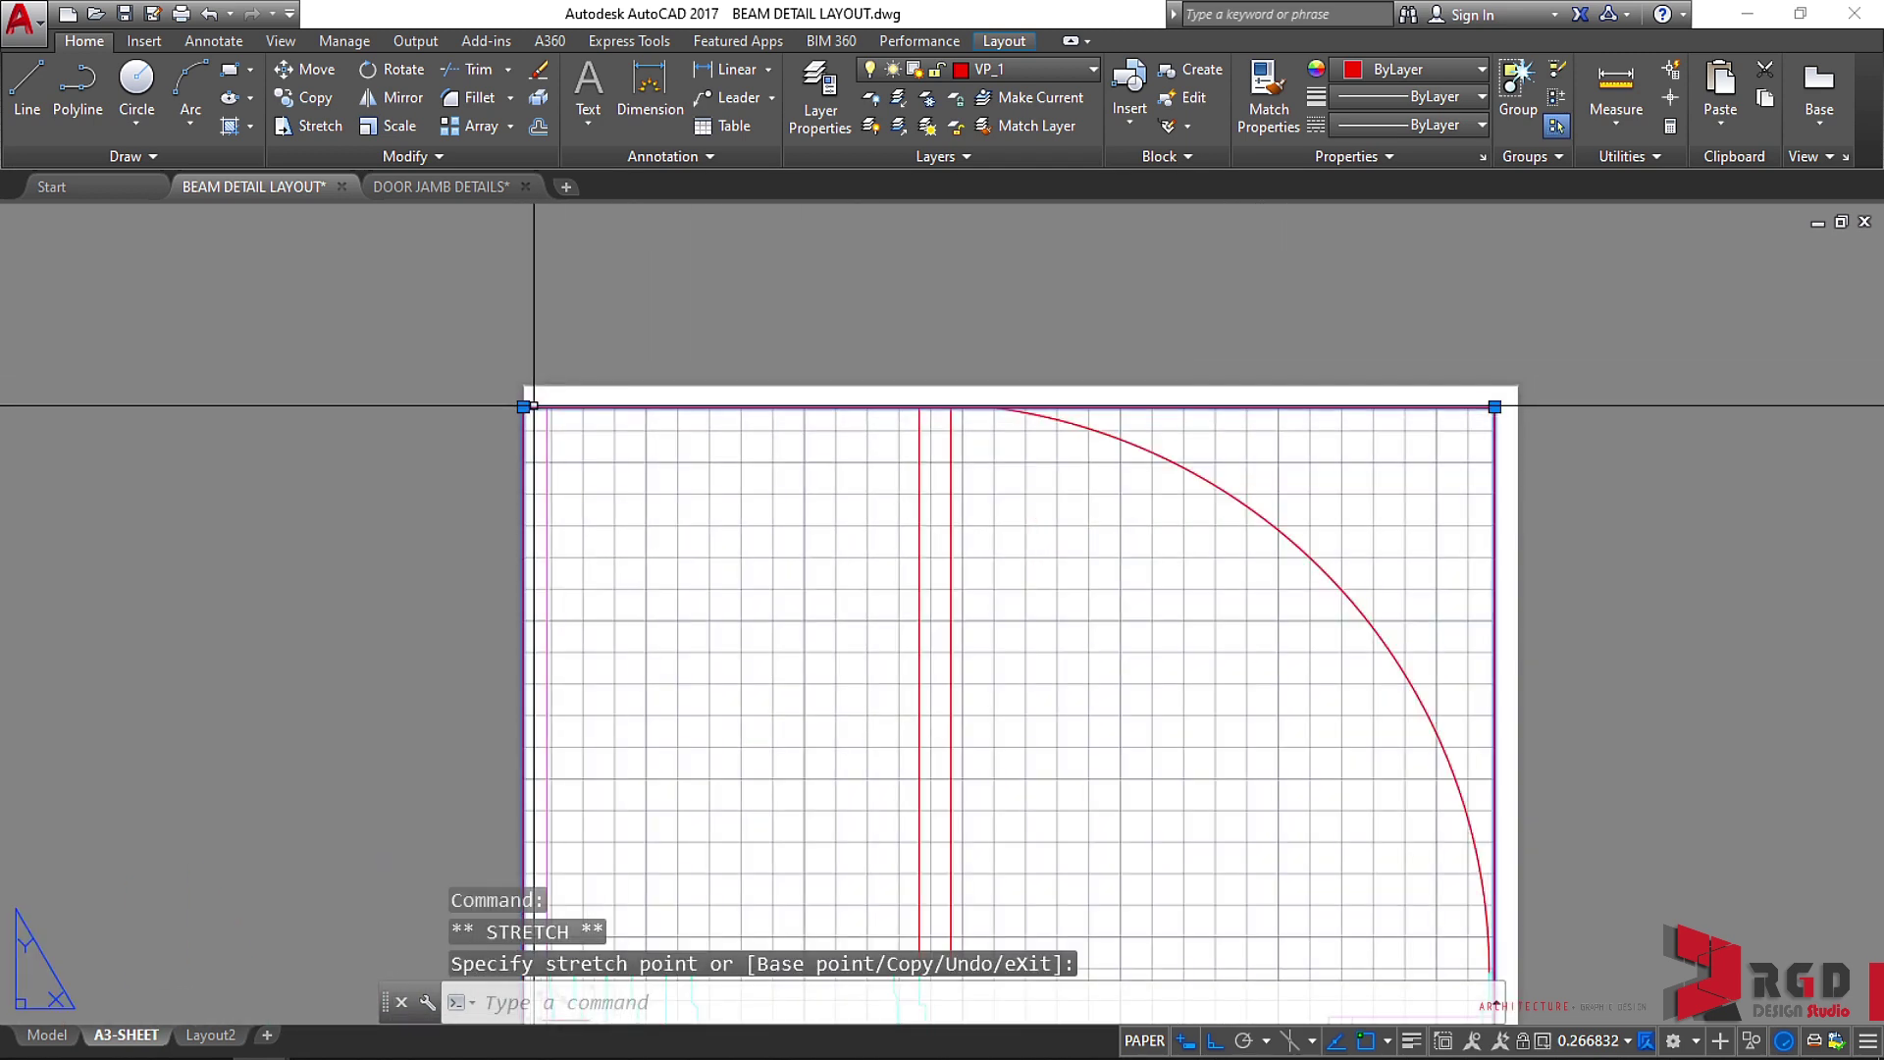
{"action": "scroll", "coordinate": [683, 462], "scroll_direction": "down", "scroll_amount": 4}
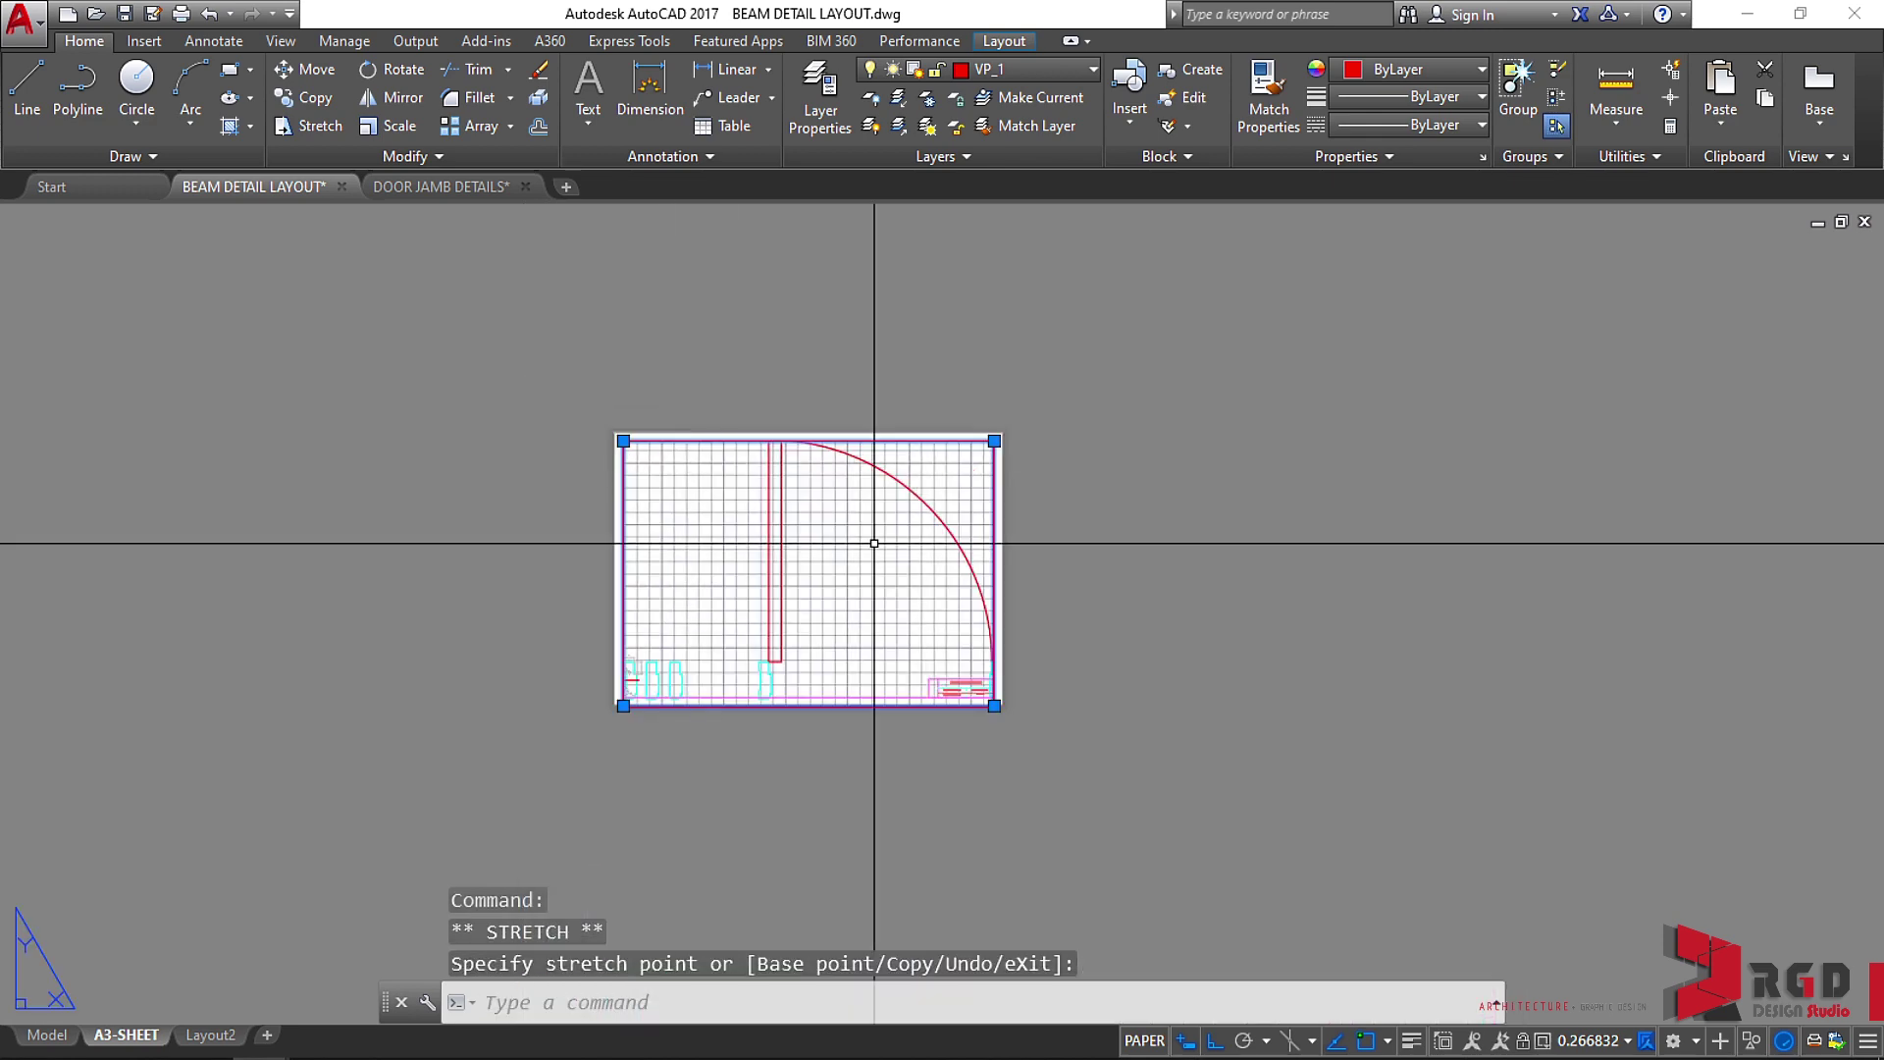
{"action": "scroll", "coordinate": [1001, 704], "scroll_direction": "up", "scroll_amount": 4}
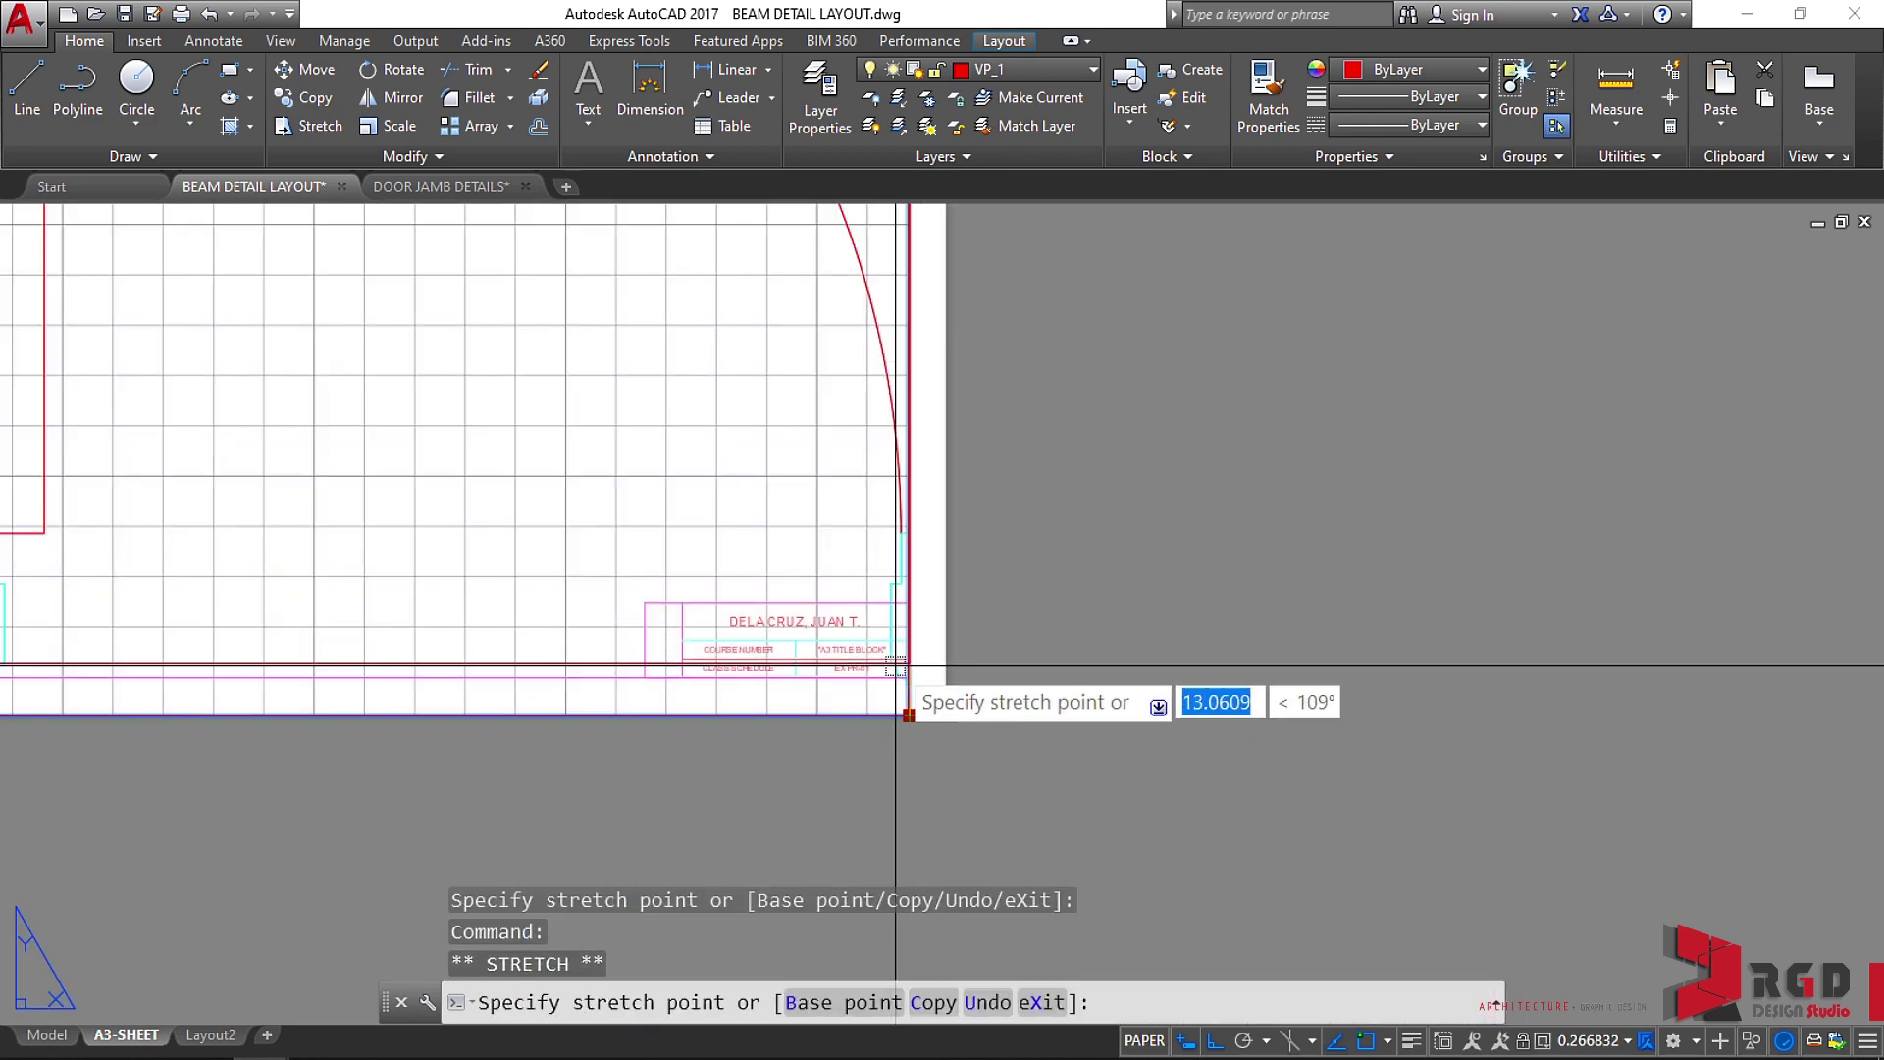
{"action": "left_click", "coordinate": [902, 666]}
{"action": "middle_click_drag", "start_coordinate": [902, 667], "coordinate": [1505, 565]}
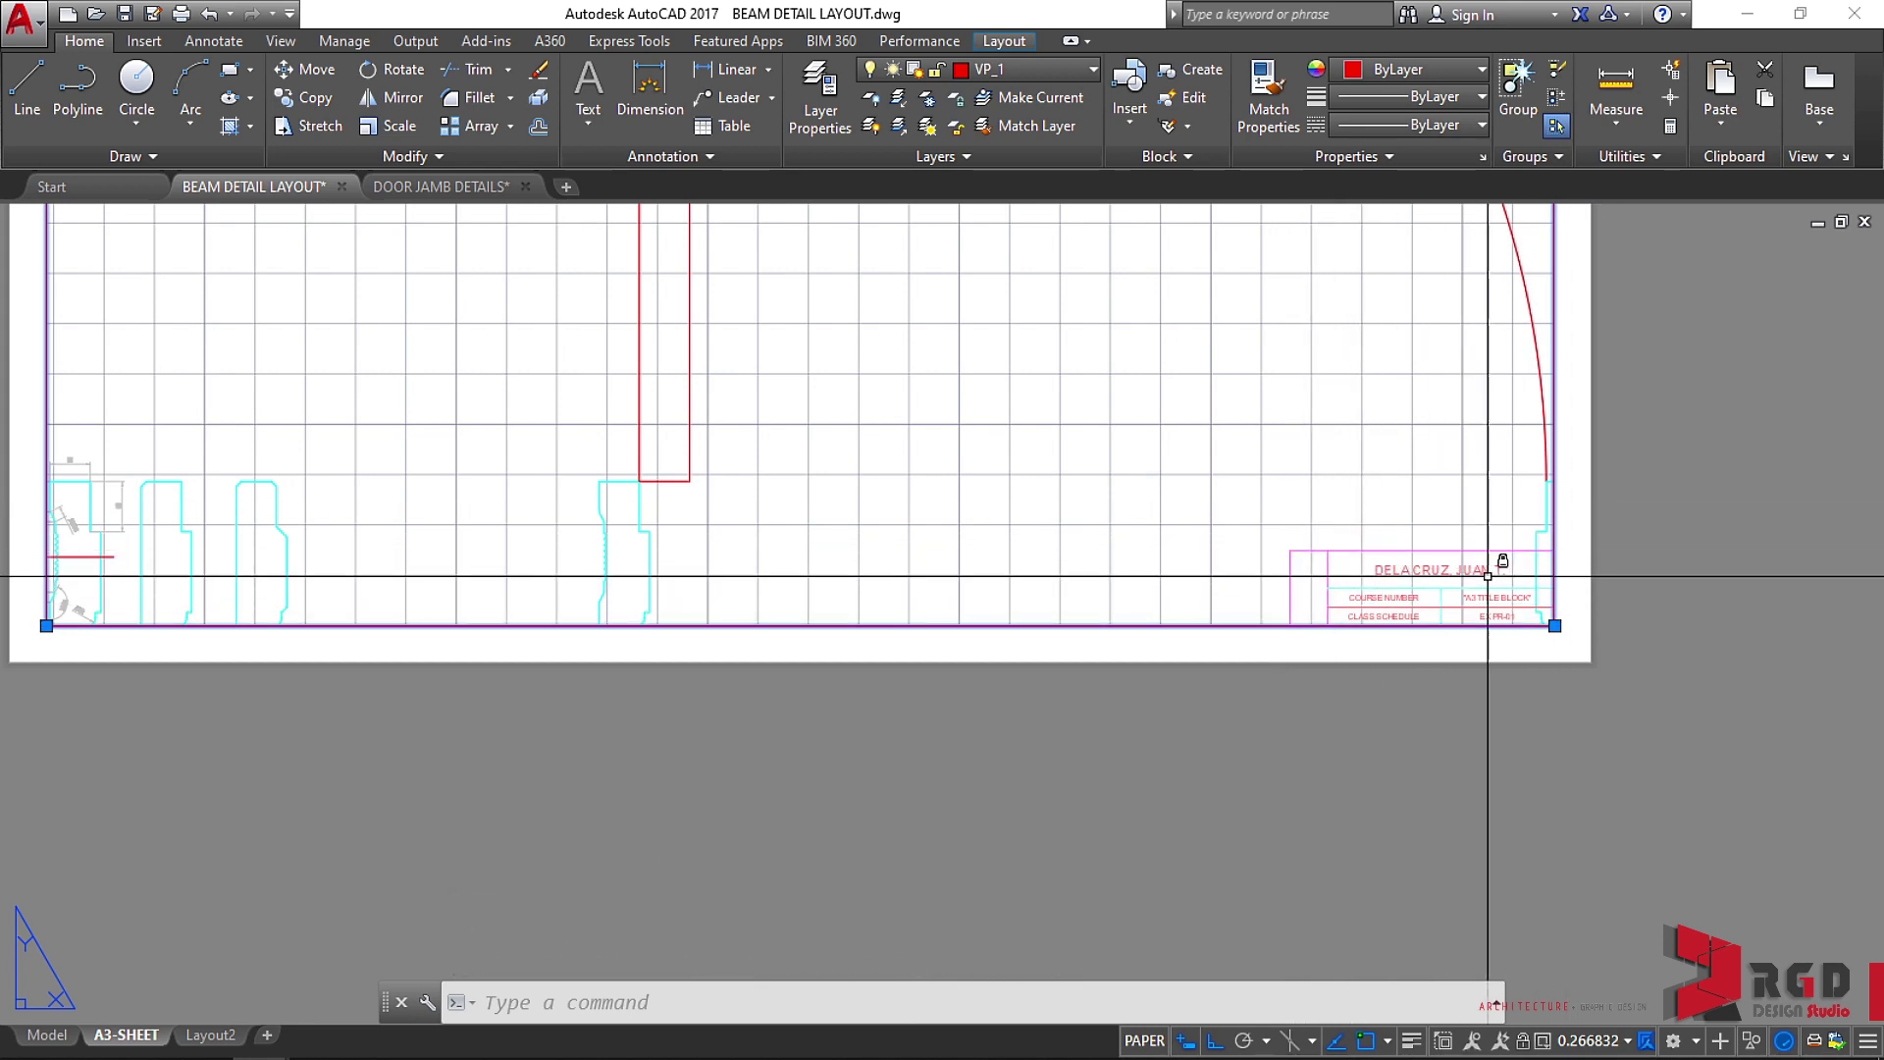
Erase the selected full-sheet viewport with E.
{"action": "scroll", "coordinate": [1493, 513], "scroll_direction": "down", "scroll_amount": 6}
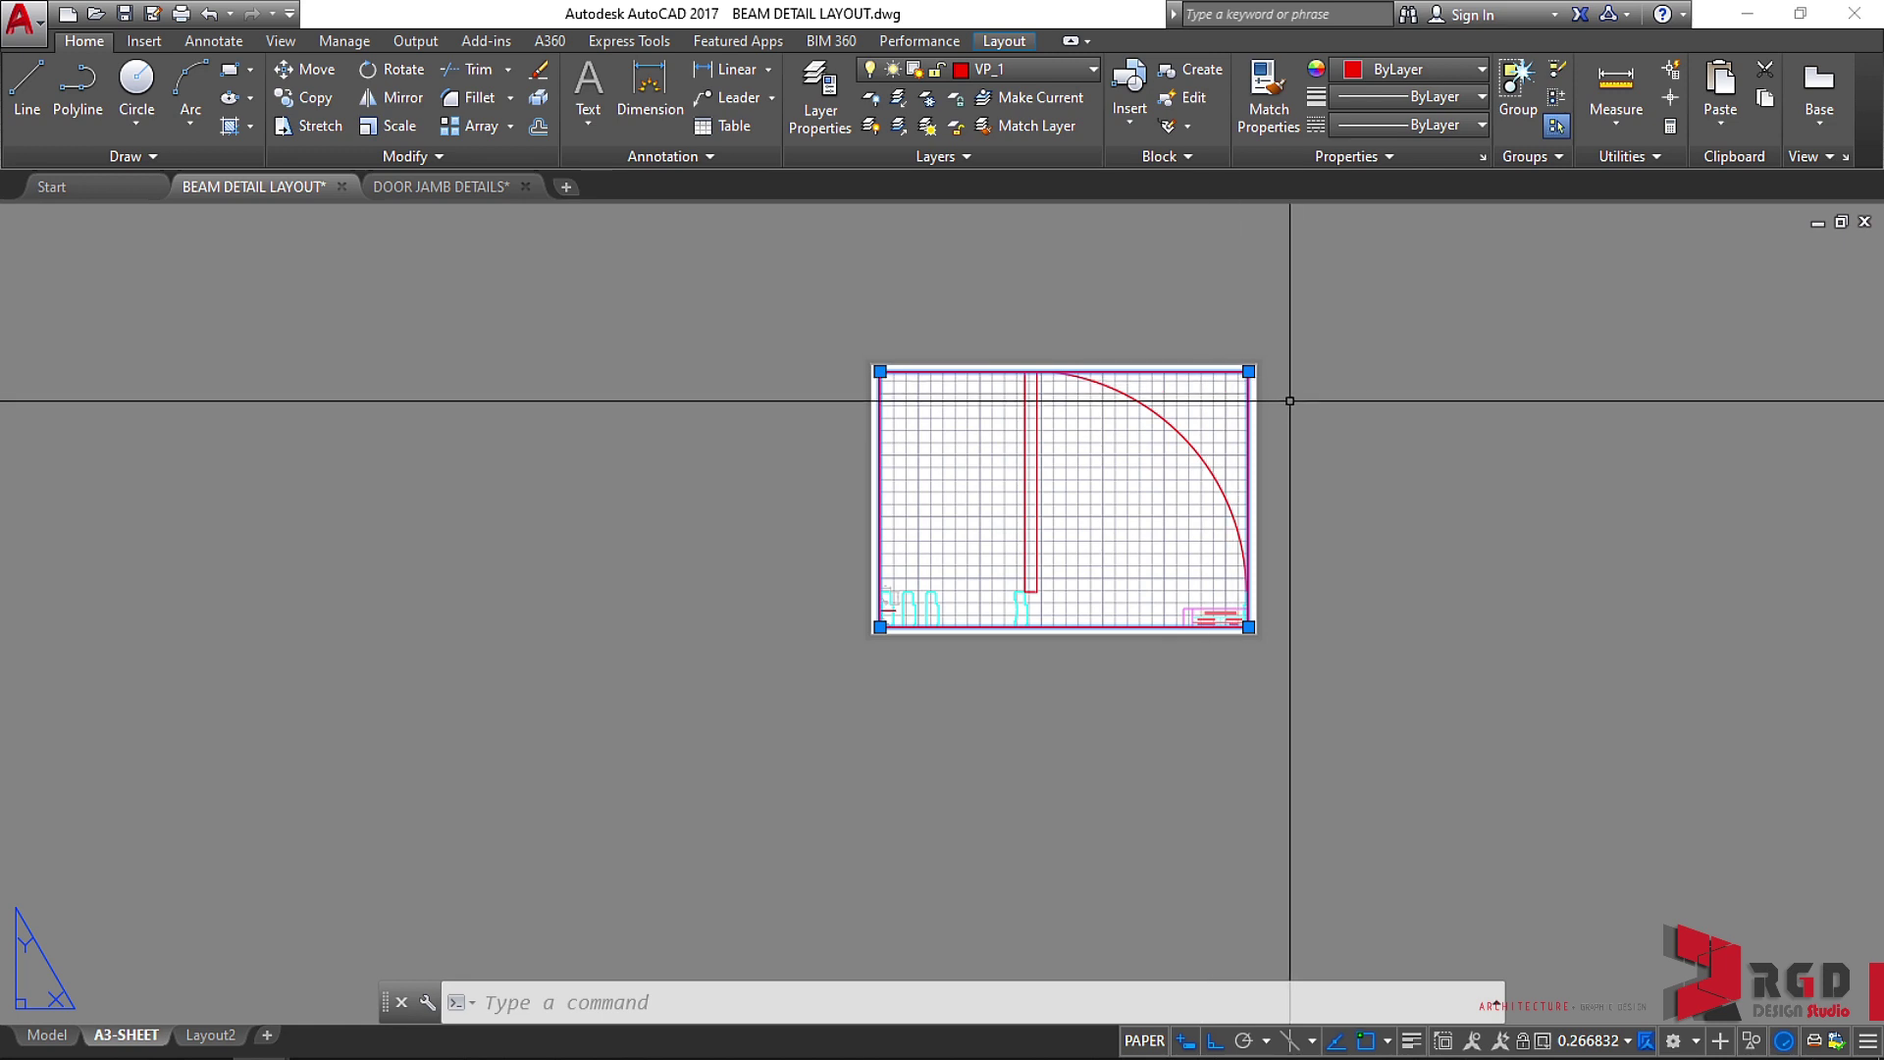
{"action": "type", "text": "E"}
{"action": "key", "text": "Return"}
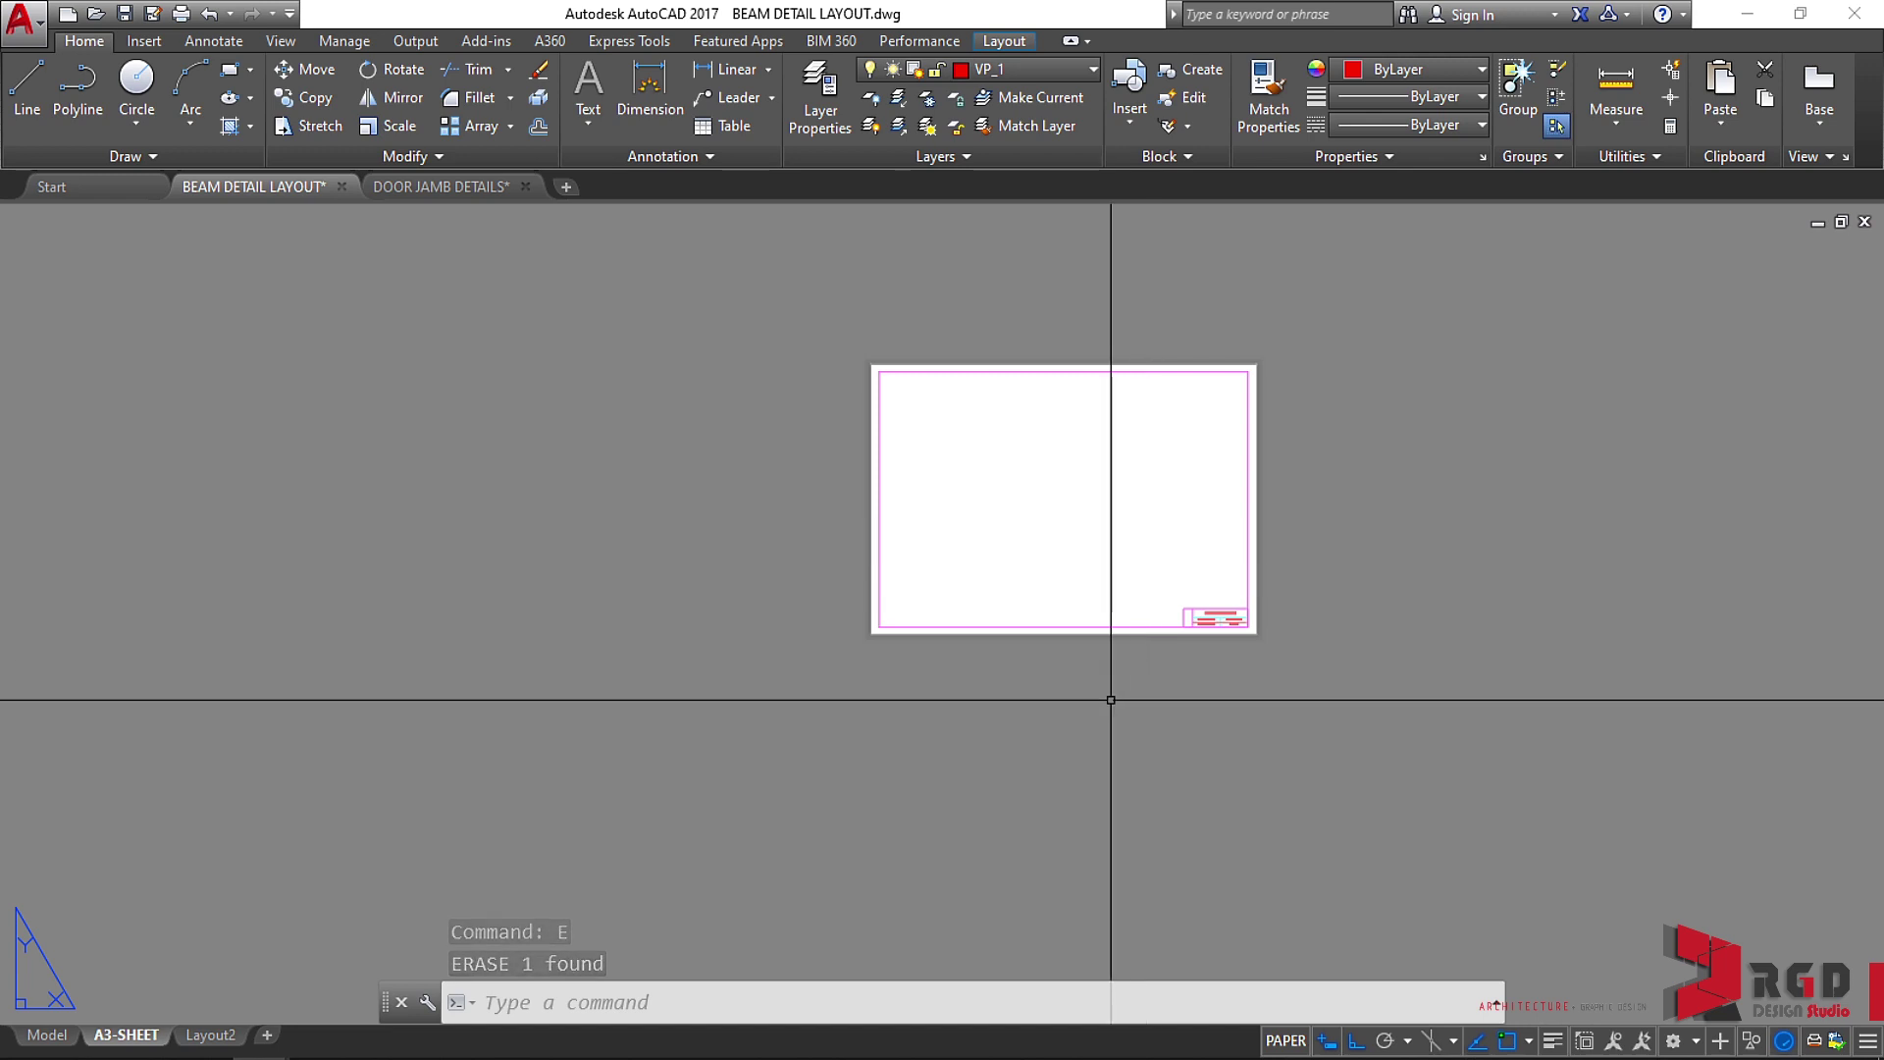
Start a polygonal MV viewport, tracing vertices up and over the title block's top.
{"action": "type", "text": "MV"}
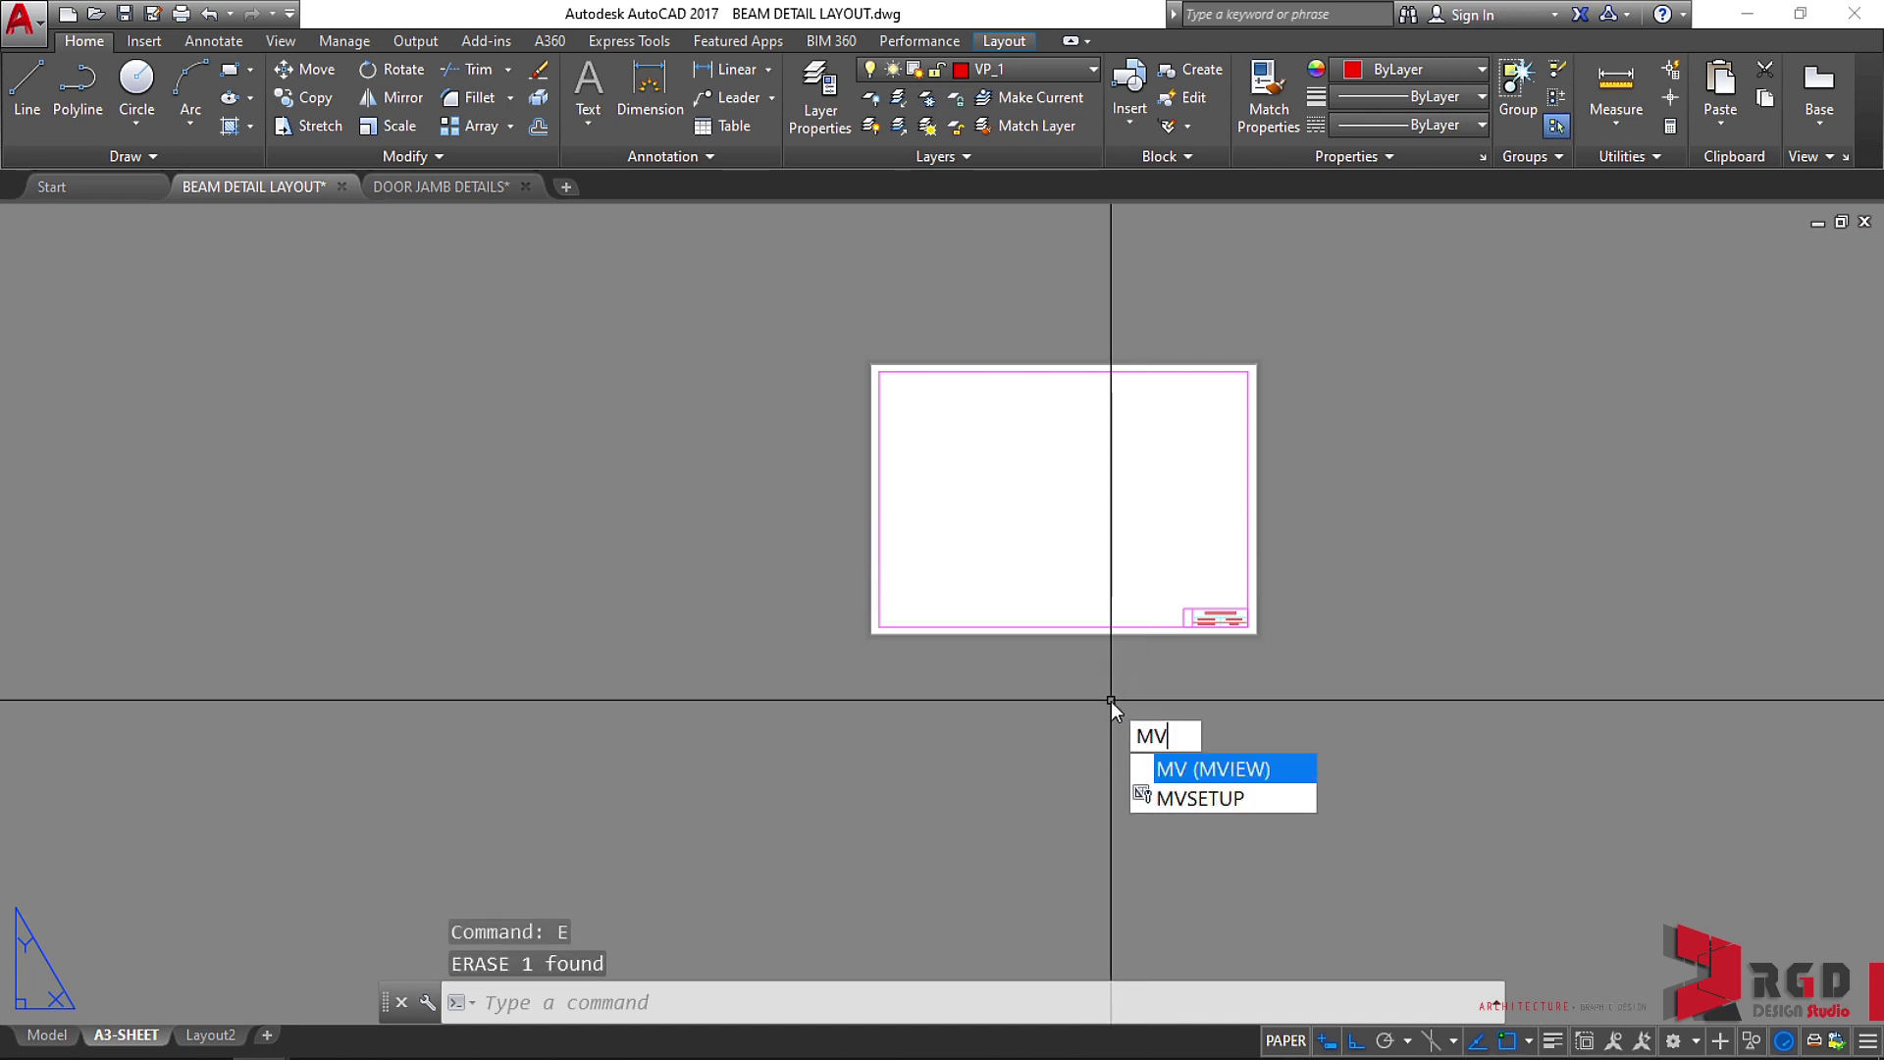
{"action": "key", "text": "Return"}
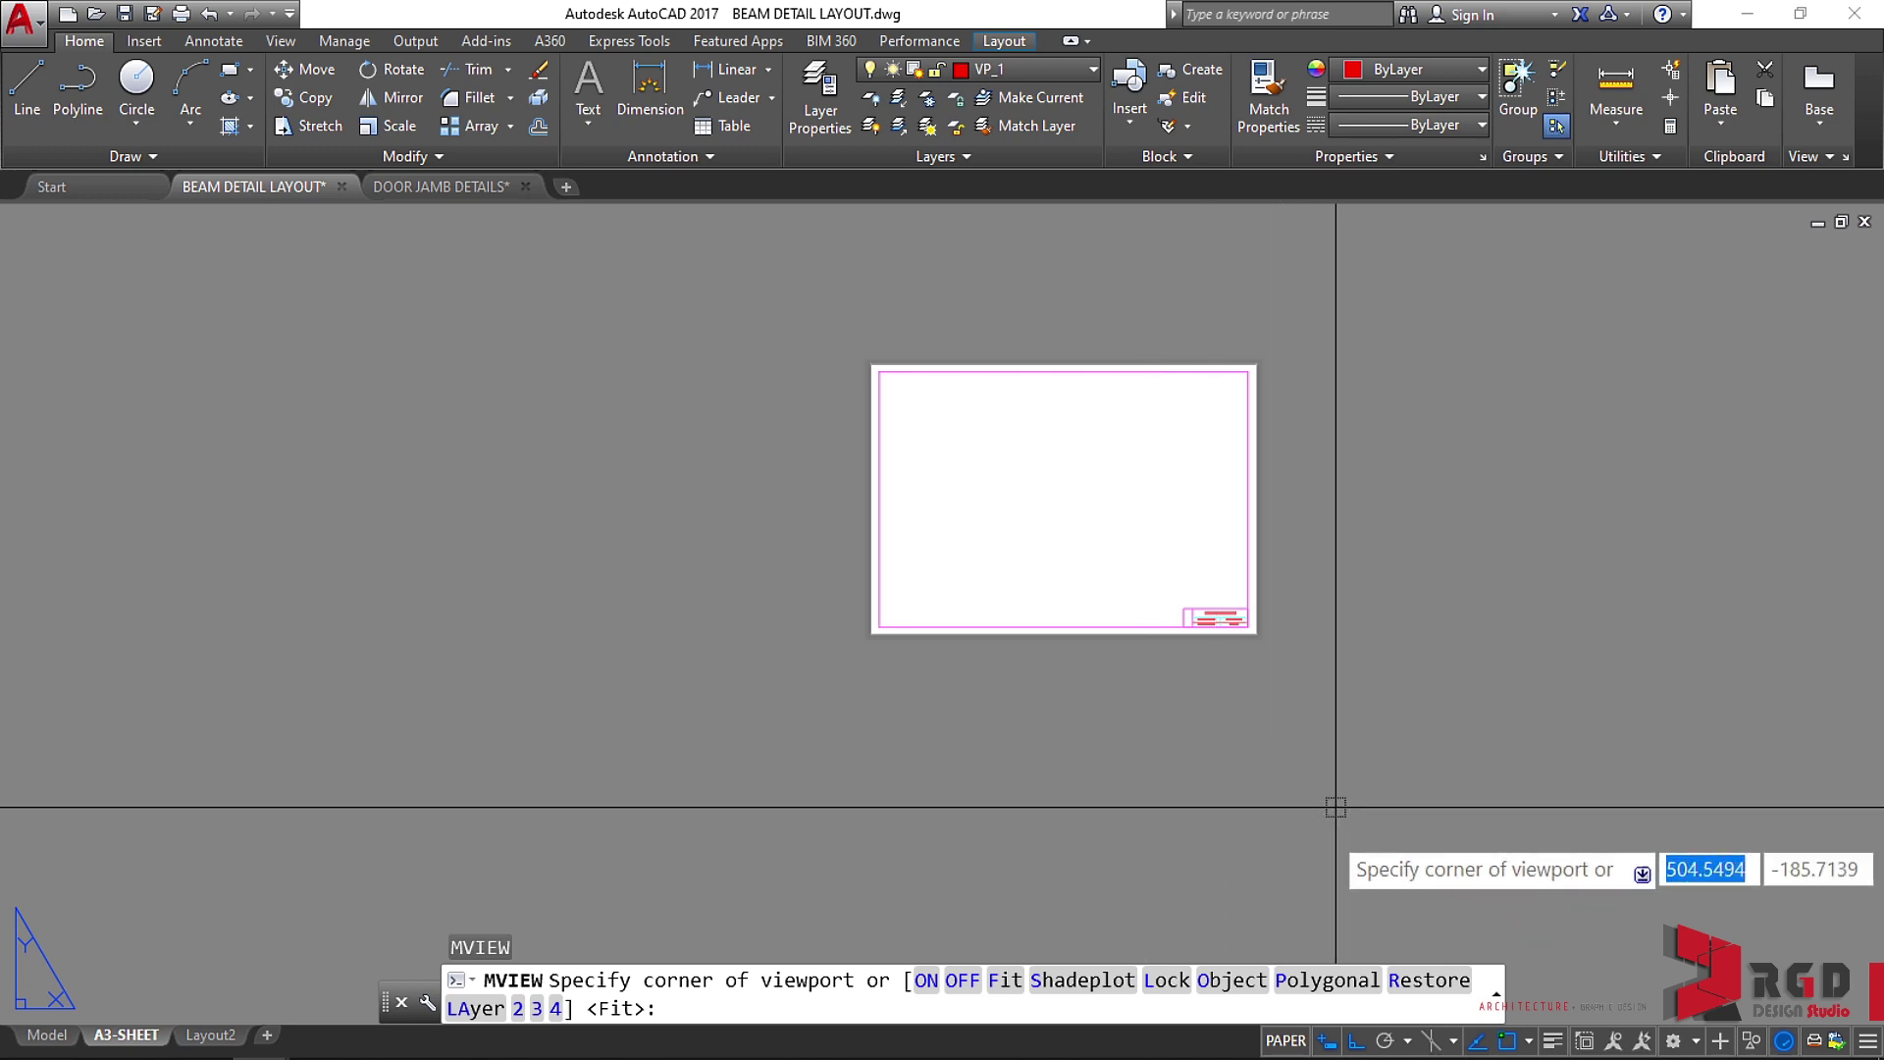
{"action": "left_click", "coordinate": [1331, 984]}
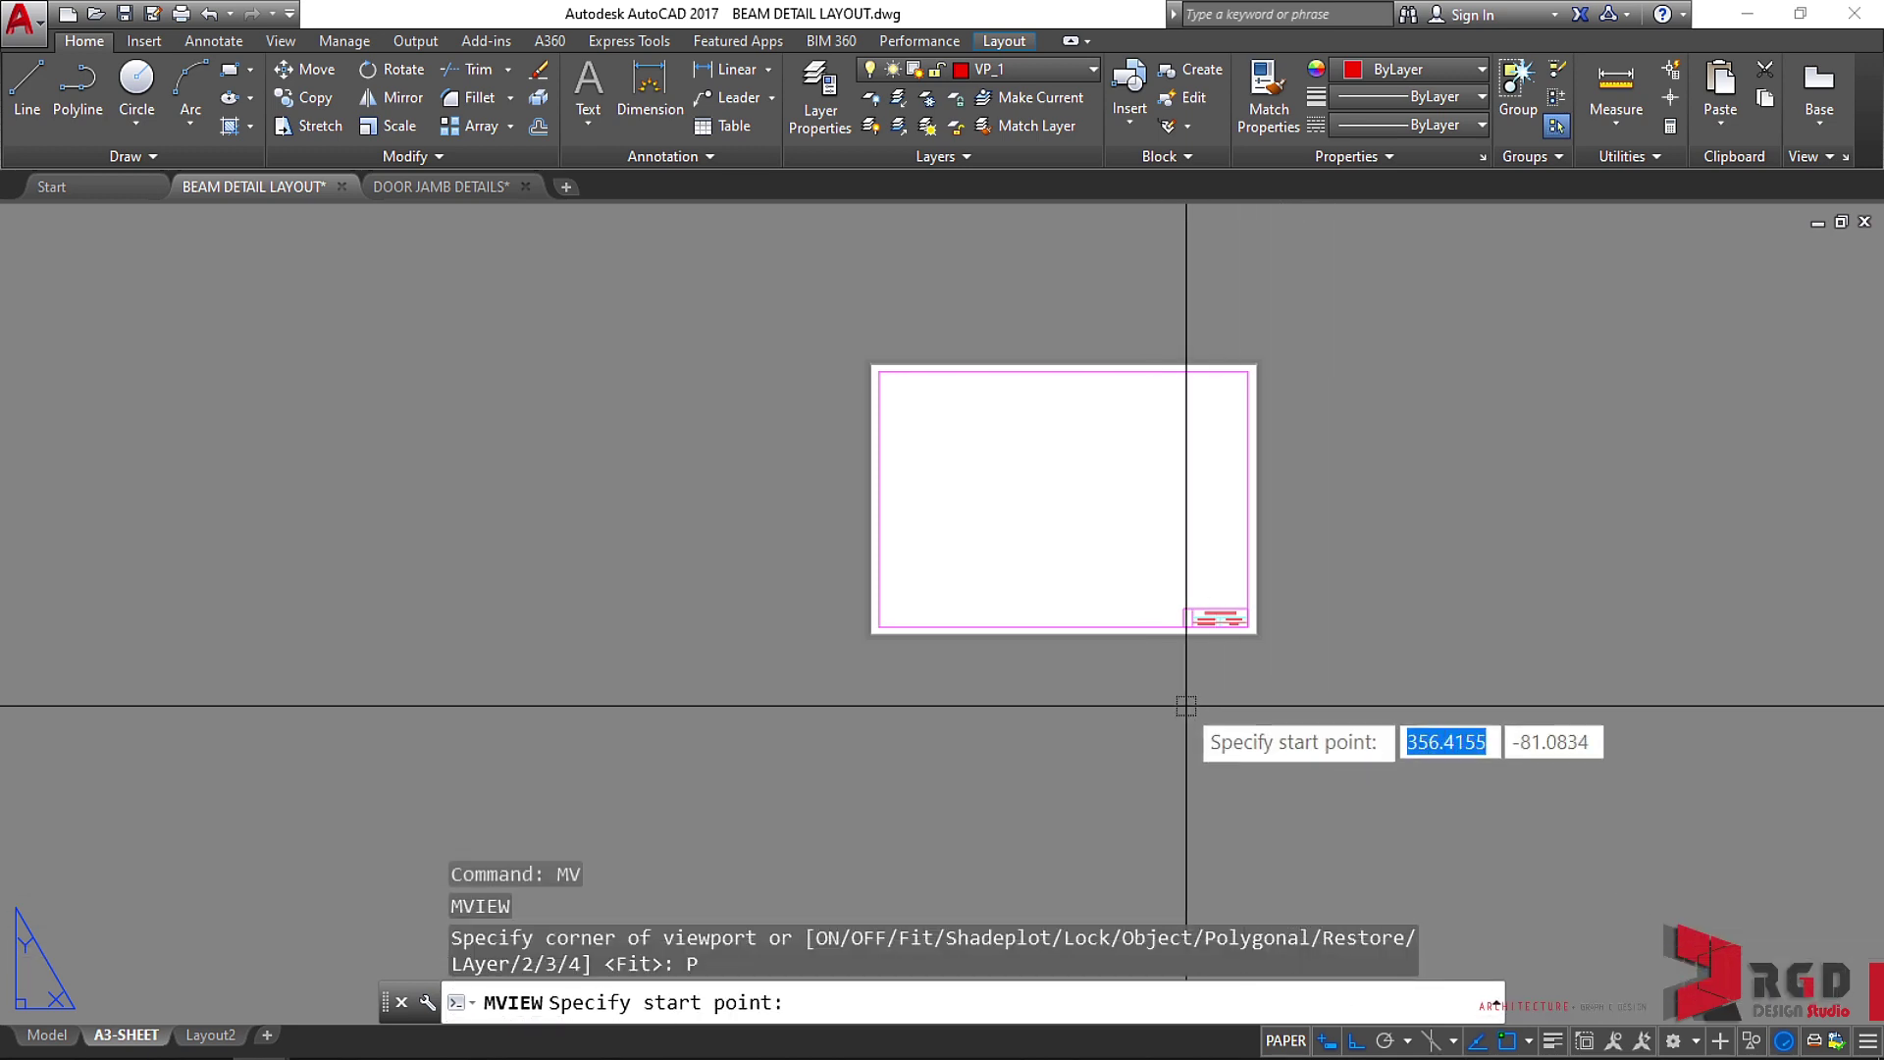
{"action": "scroll", "coordinate": [1118, 603], "scroll_direction": "up", "scroll_amount": 4}
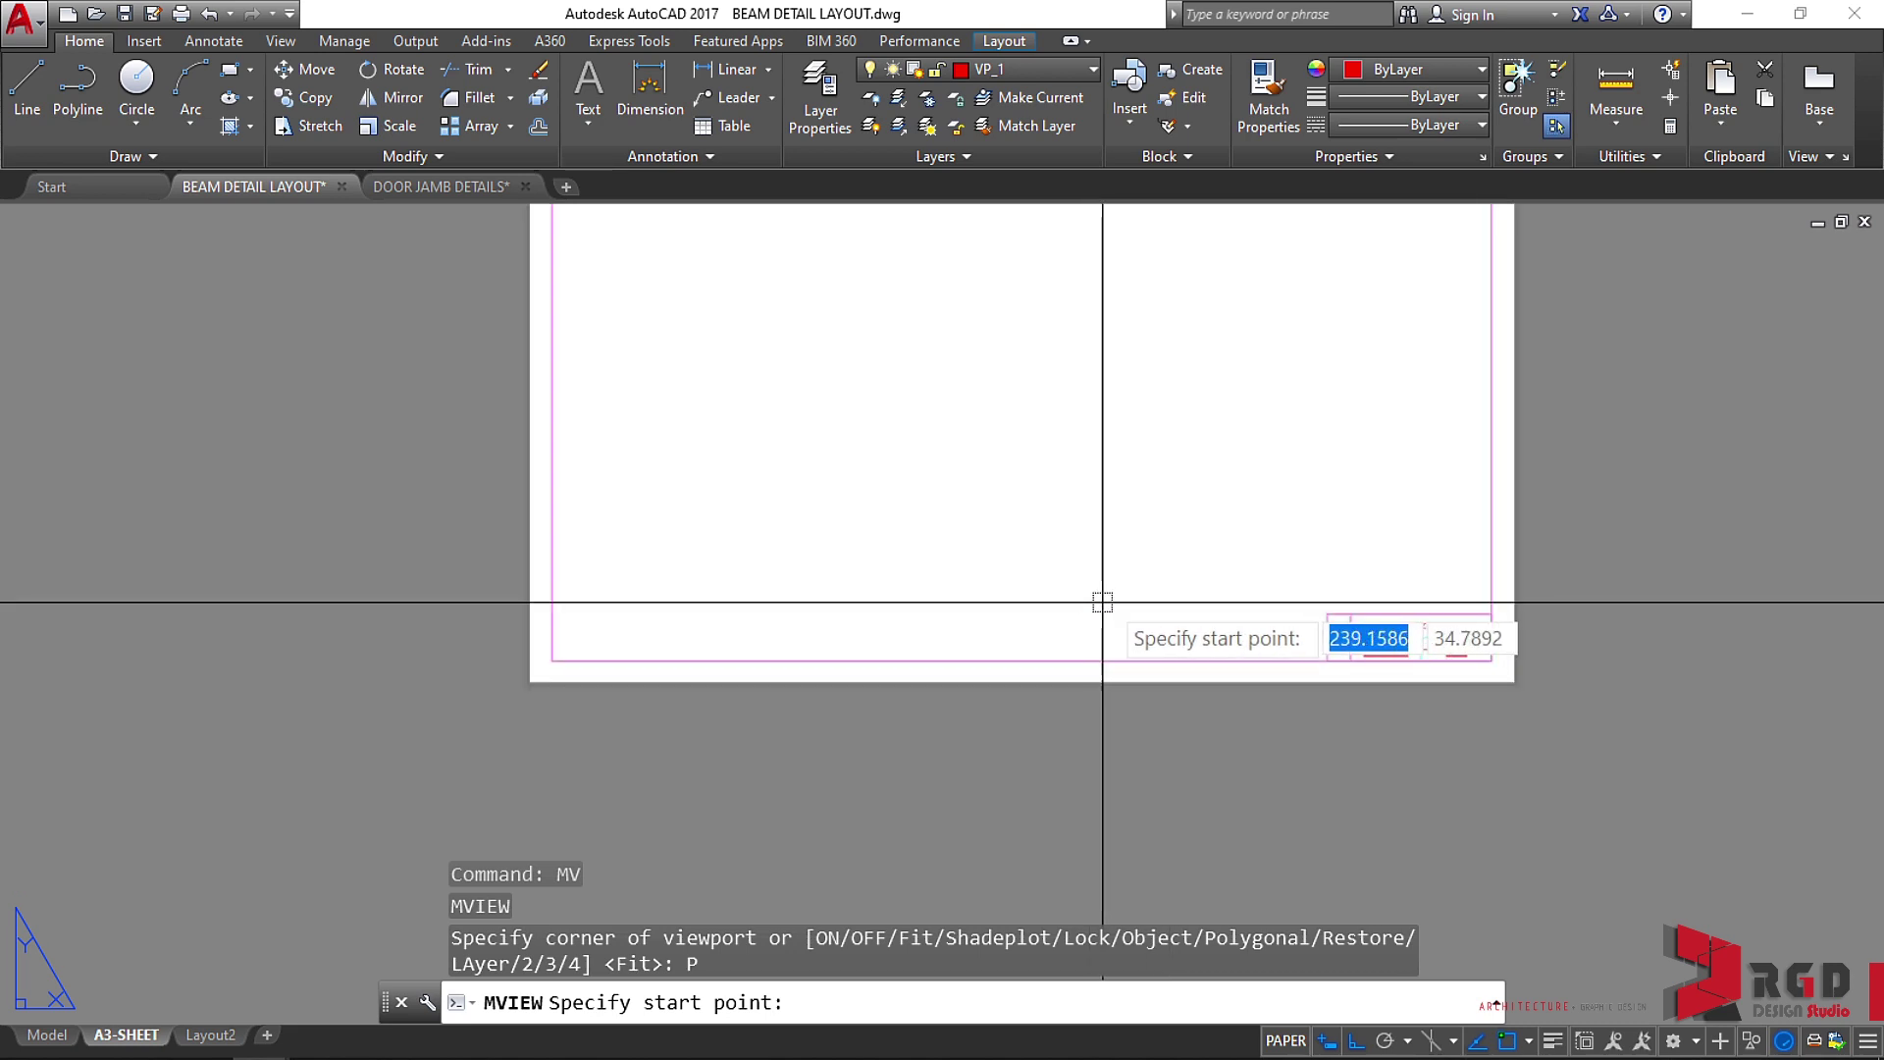
{"action": "left_click", "coordinate": [1328, 660]}
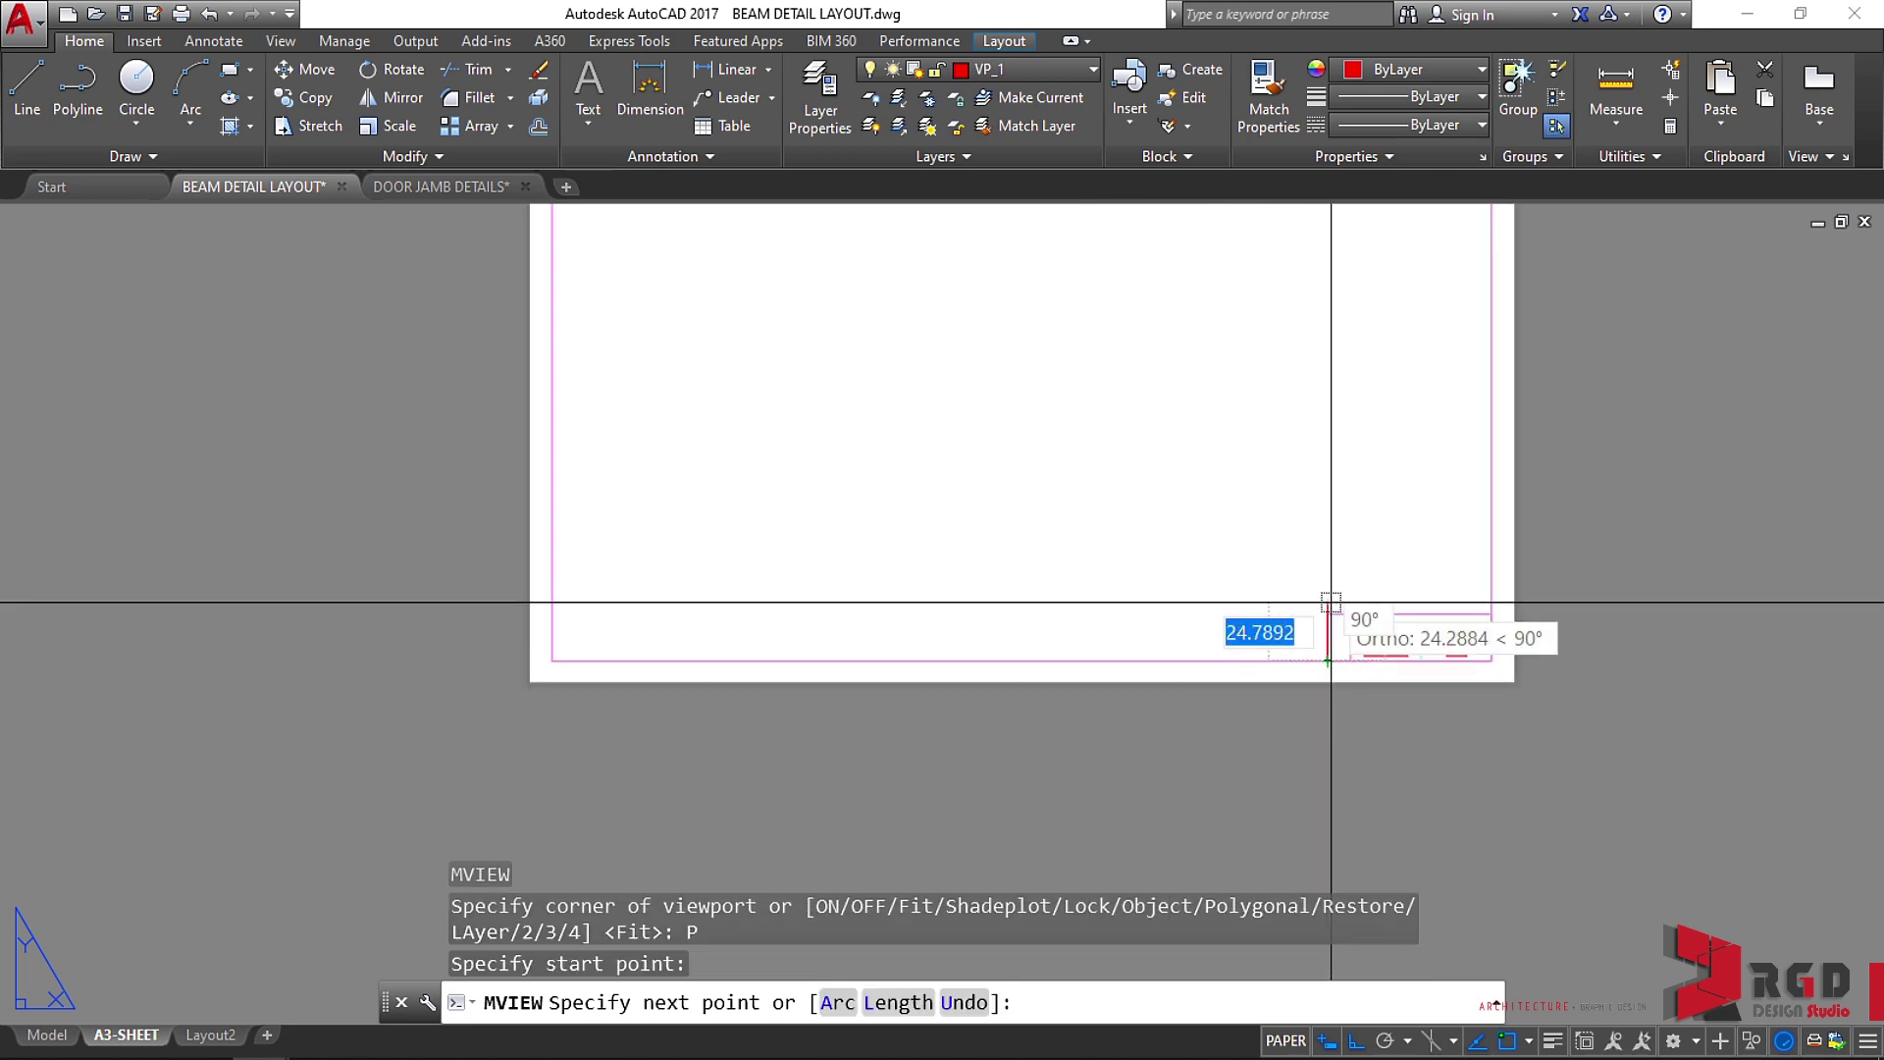
{"action": "left_click", "coordinate": [1327, 616]}
{"action": "left_click", "coordinate": [1490, 616]}
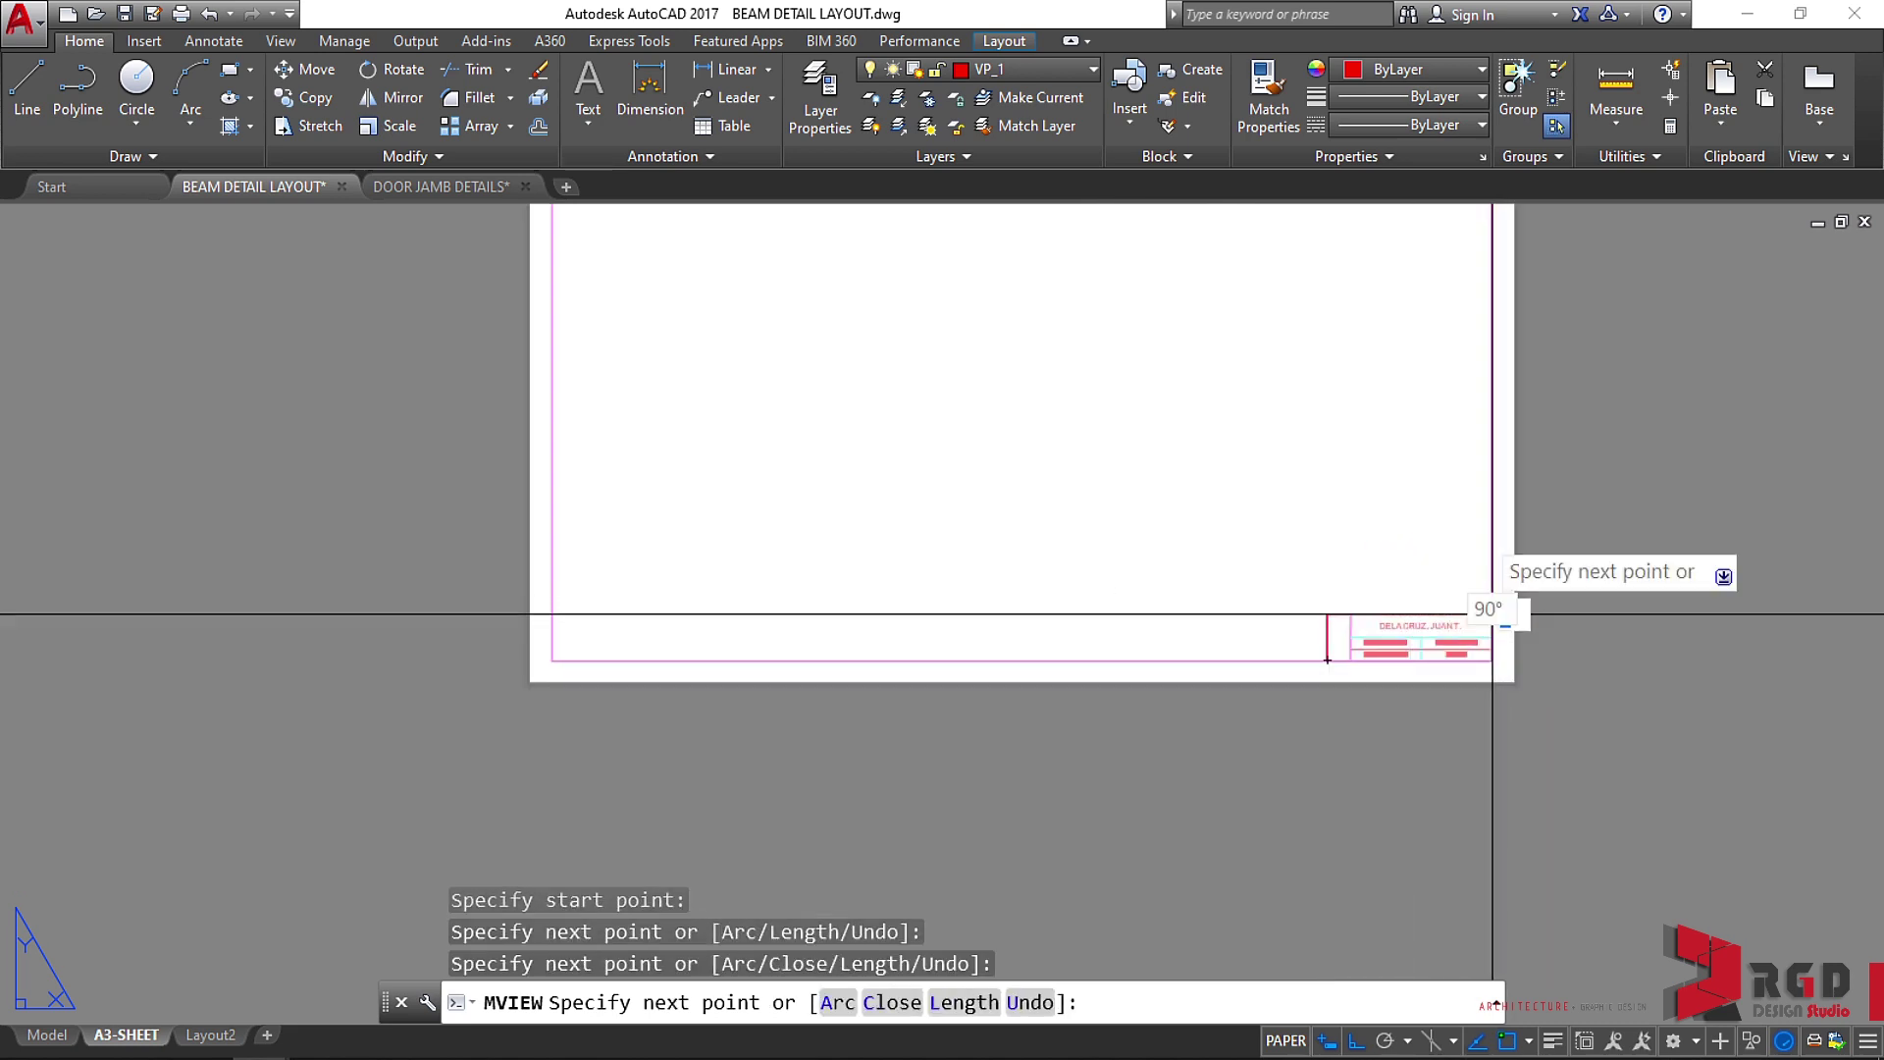
Add vertices at the border's top-right, top-left and bottom-left, then close the outline.
{"action": "scroll", "coordinate": [1474, 414], "scroll_direction": "down", "scroll_amount": 4}
{"action": "left_click", "coordinate": [1480, 257]}
{"action": "left_click", "coordinate": [1112, 258]}
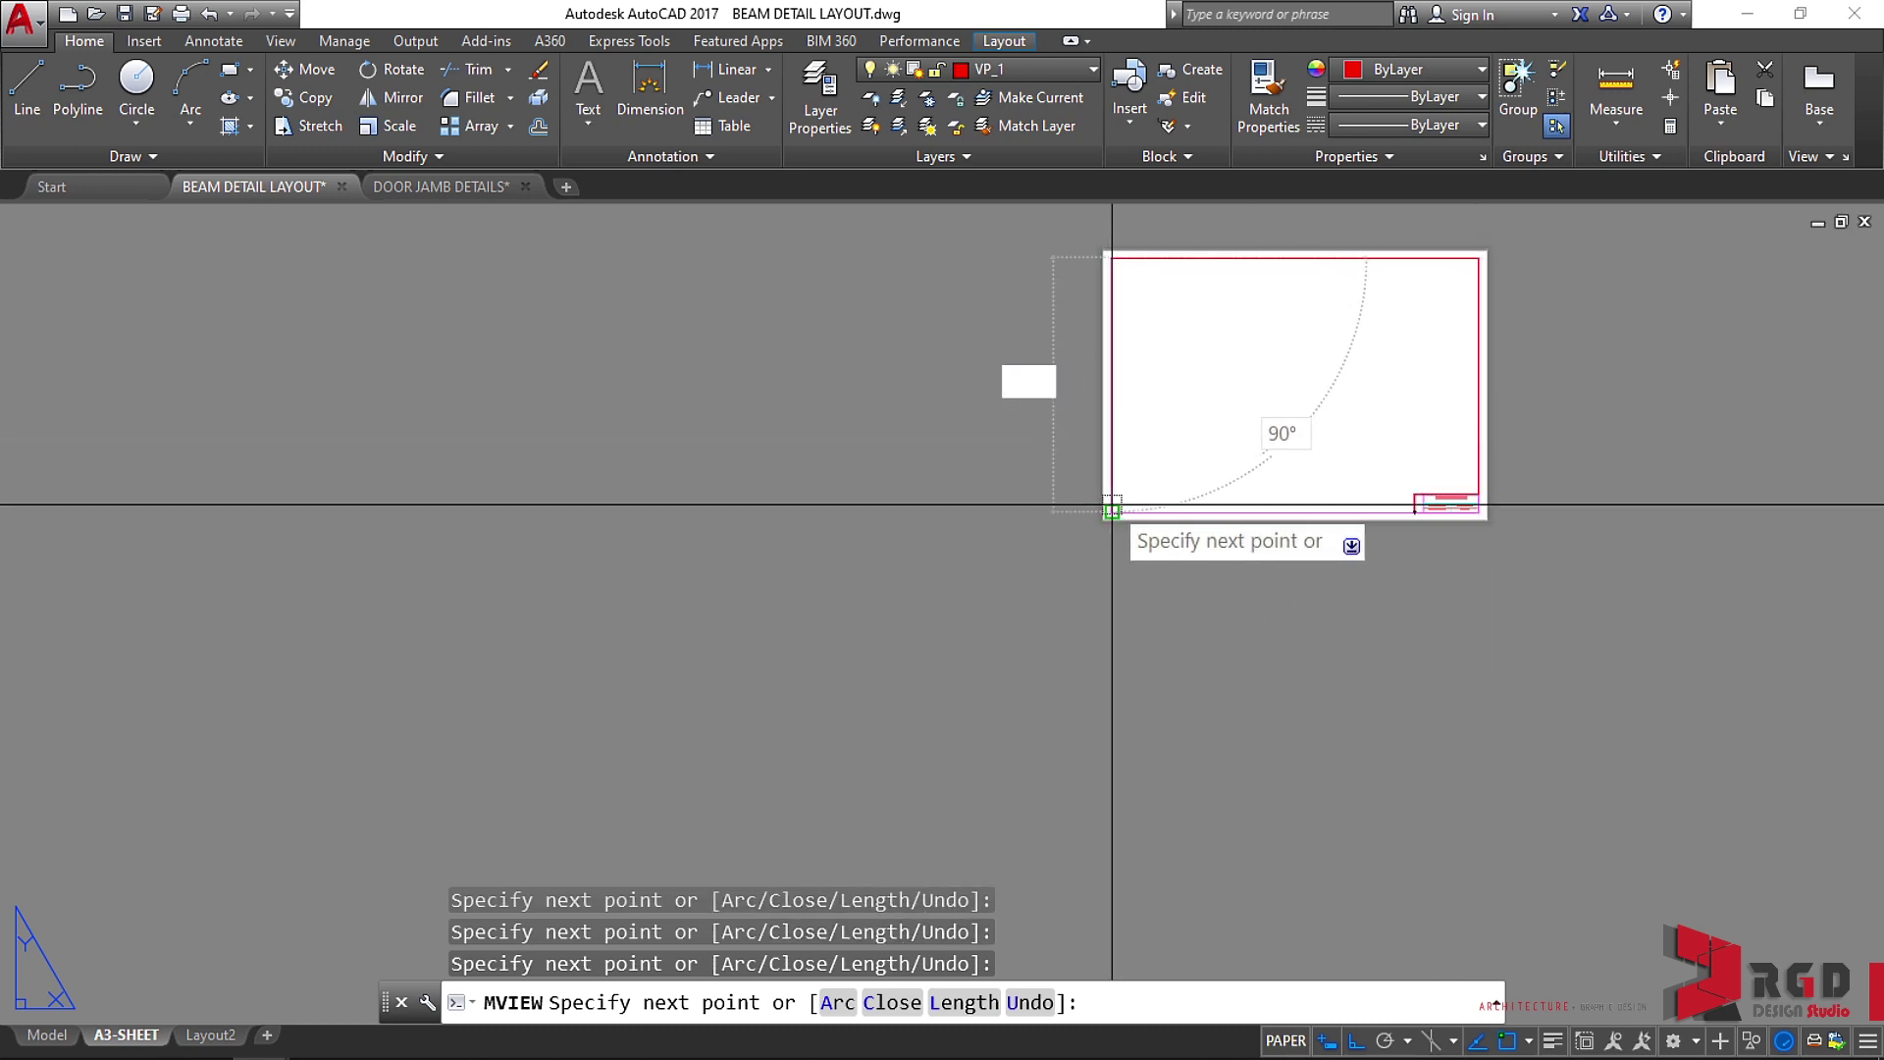
{"action": "left_click", "coordinate": [1112, 506]}
{"action": "scroll", "coordinate": [1411, 501], "scroll_direction": "up", "scroll_amount": 4}
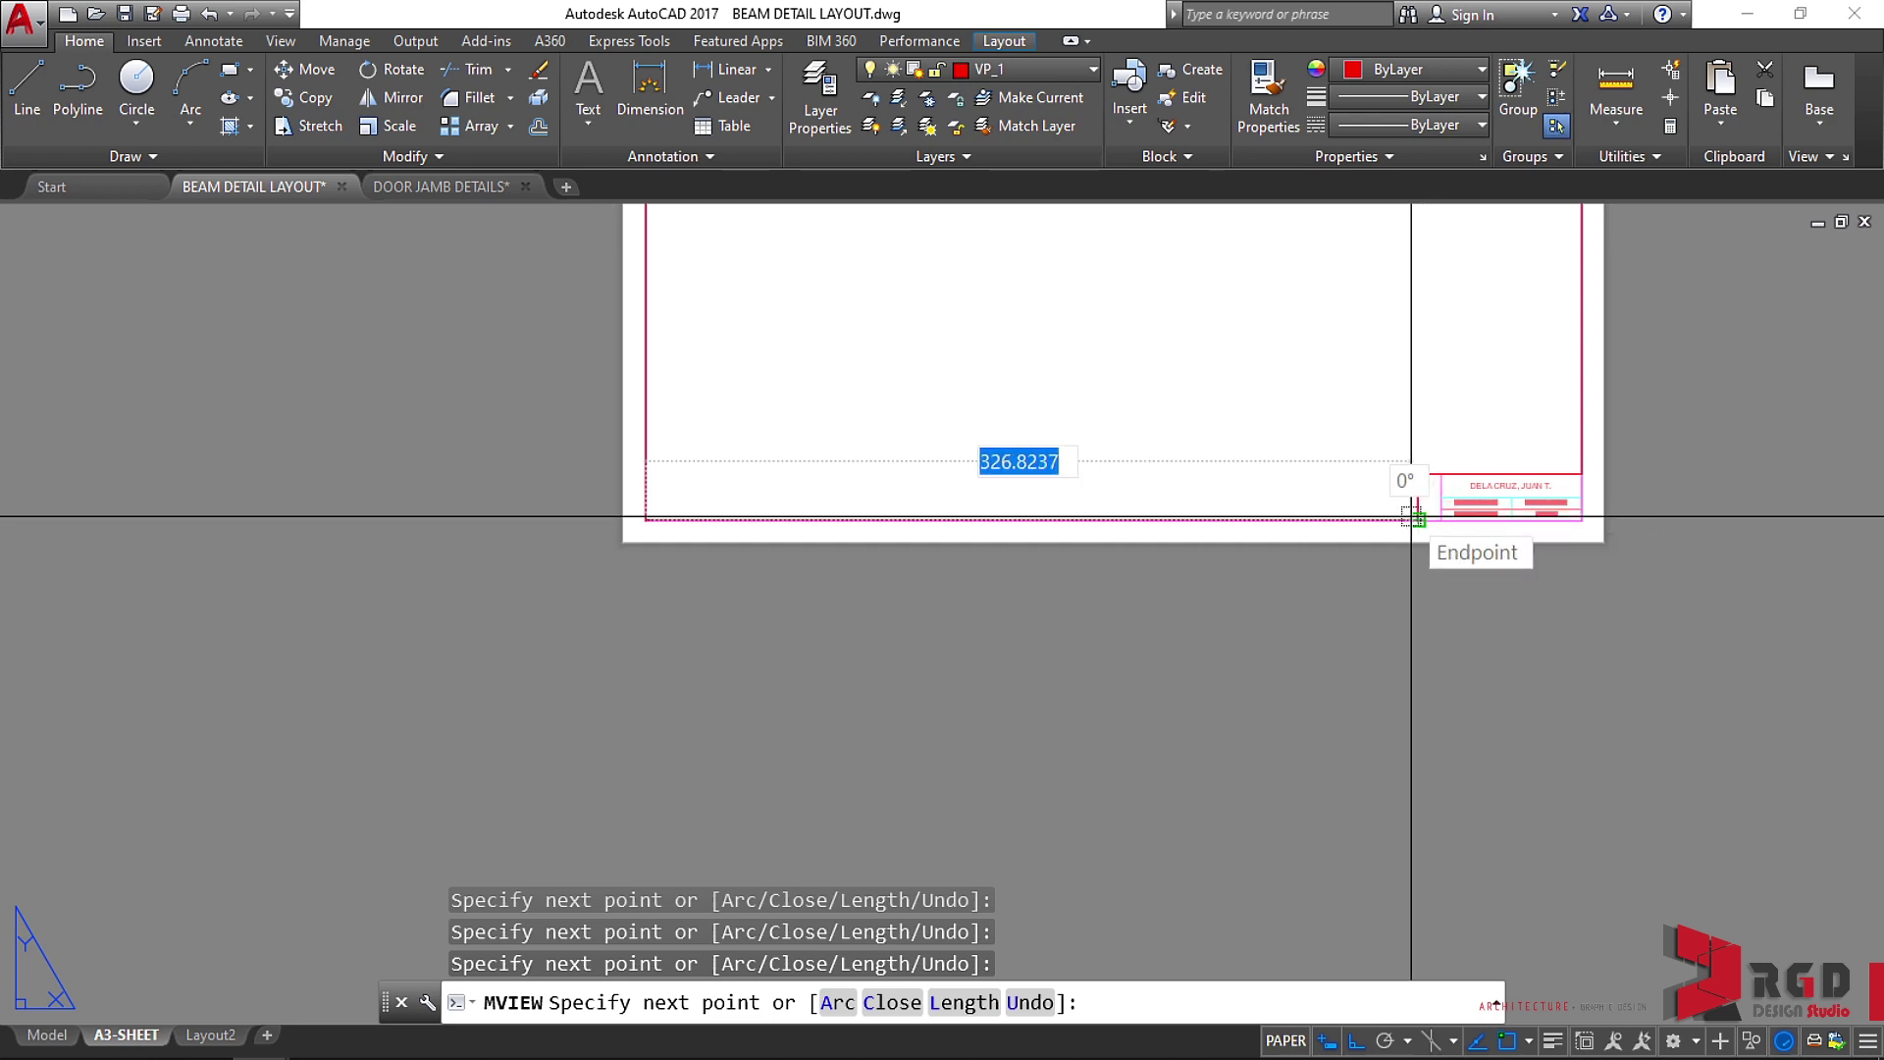
{"action": "type", "text": "C"}
{"action": "key", "text": "Return"}
{"action": "scroll", "coordinate": [1460, 577], "scroll_direction": "down", "scroll_amount": 2}
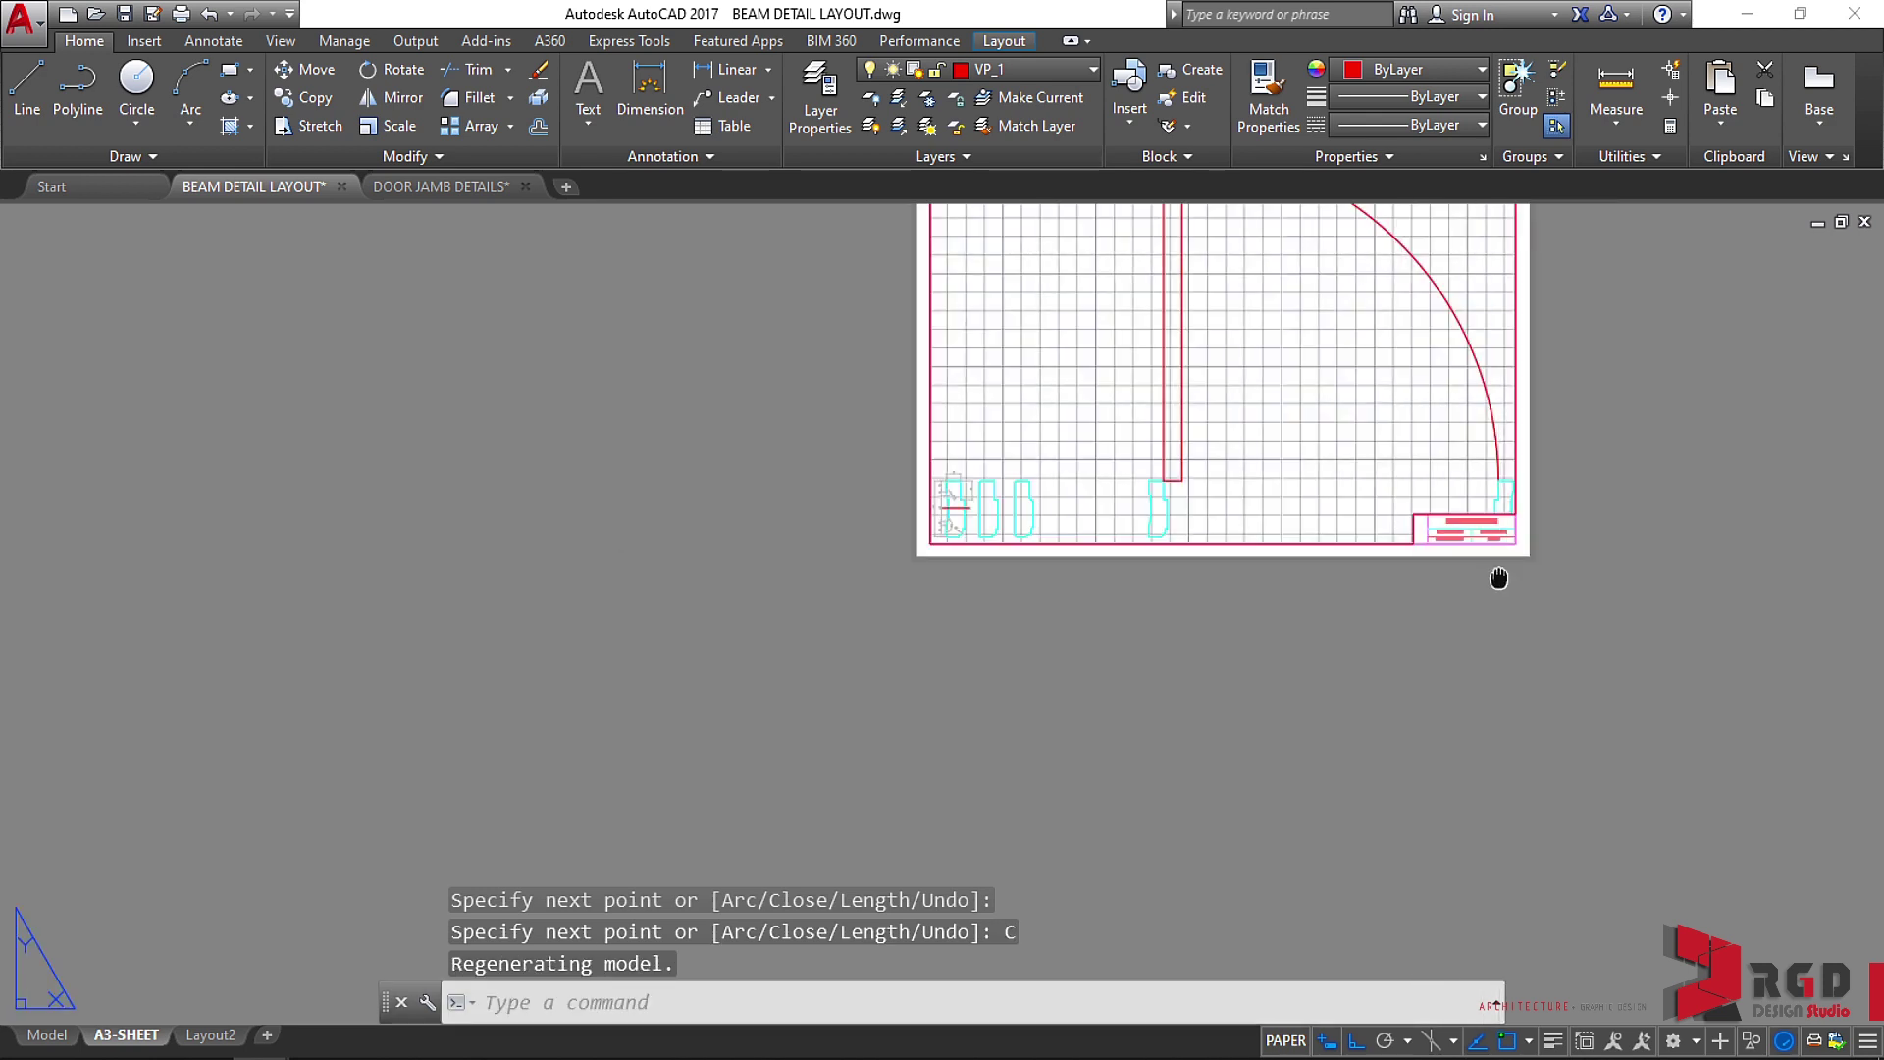
{"action": "middle_click_drag", "start_coordinate": [1498, 579], "coordinate": [1413, 682]}
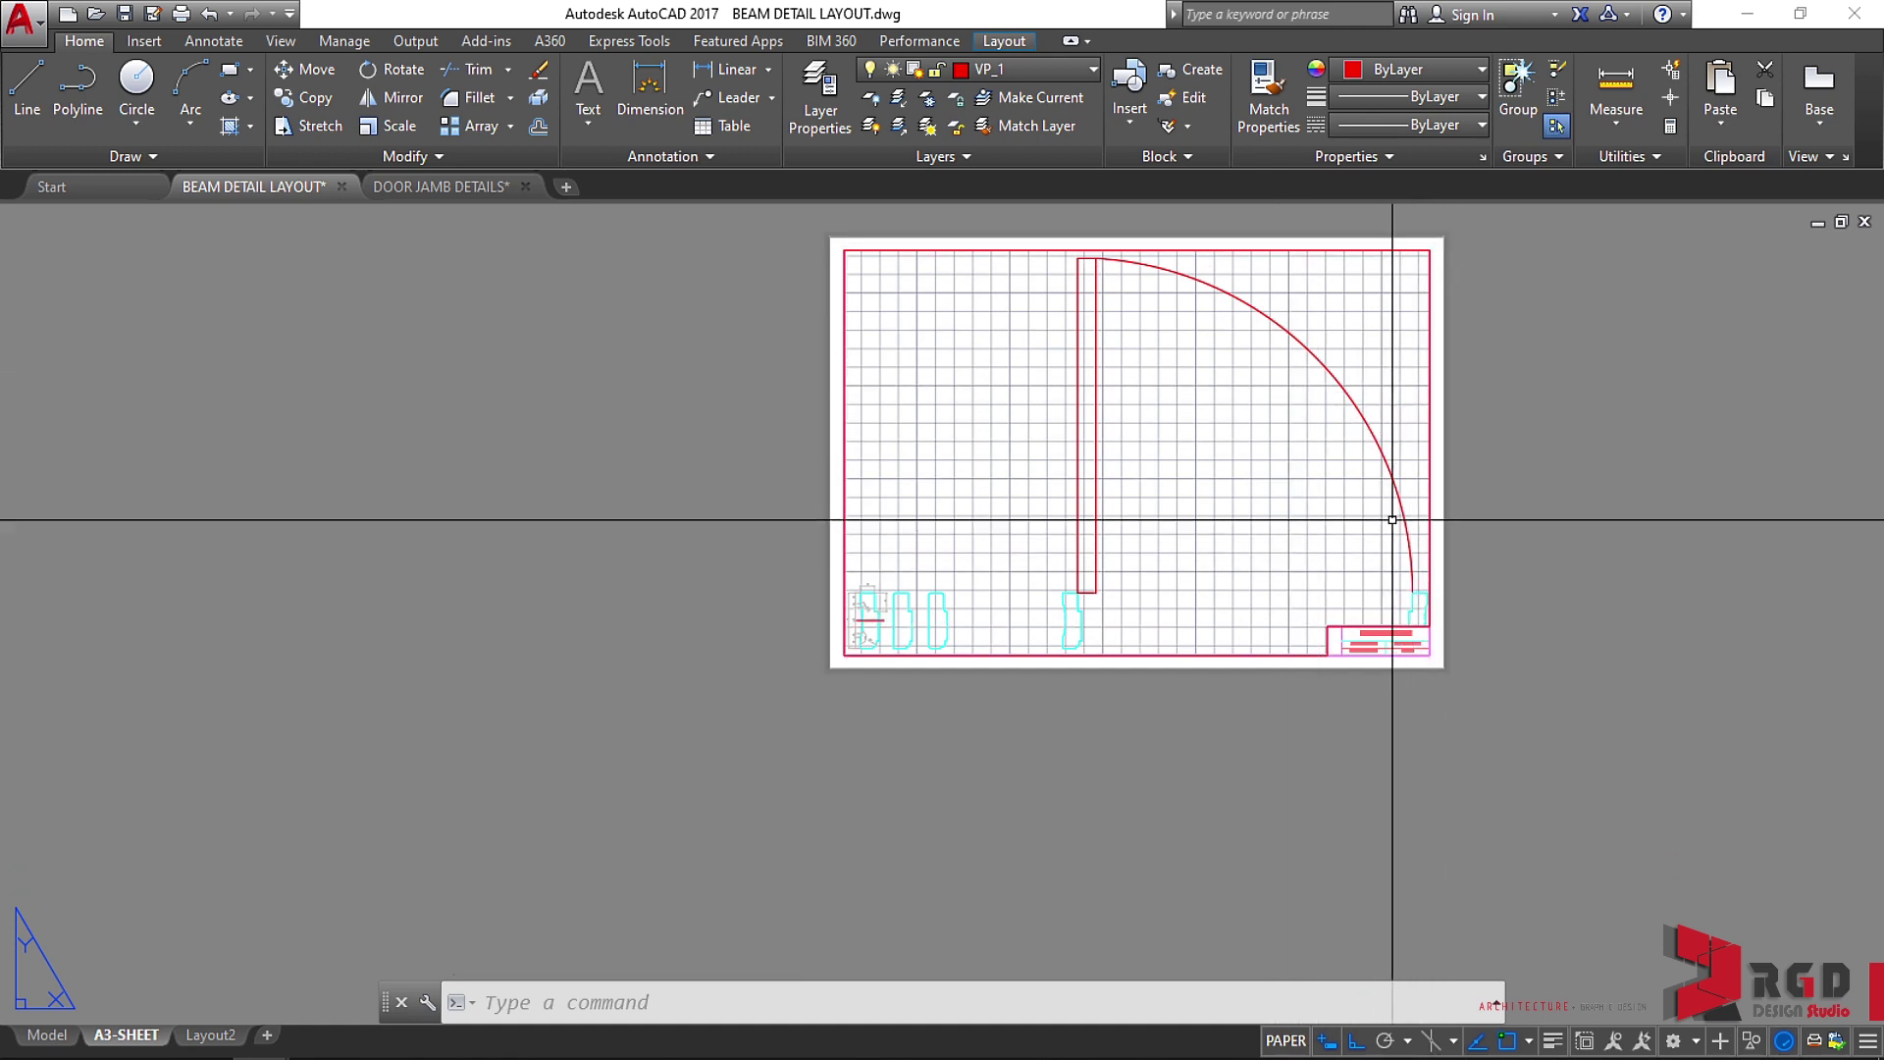
Select the viewport polyline and stretch its left-edge midpoint grip to mid-sheet.
{"action": "scroll", "coordinate": [1390, 565], "scroll_direction": "up", "scroll_amount": 4}
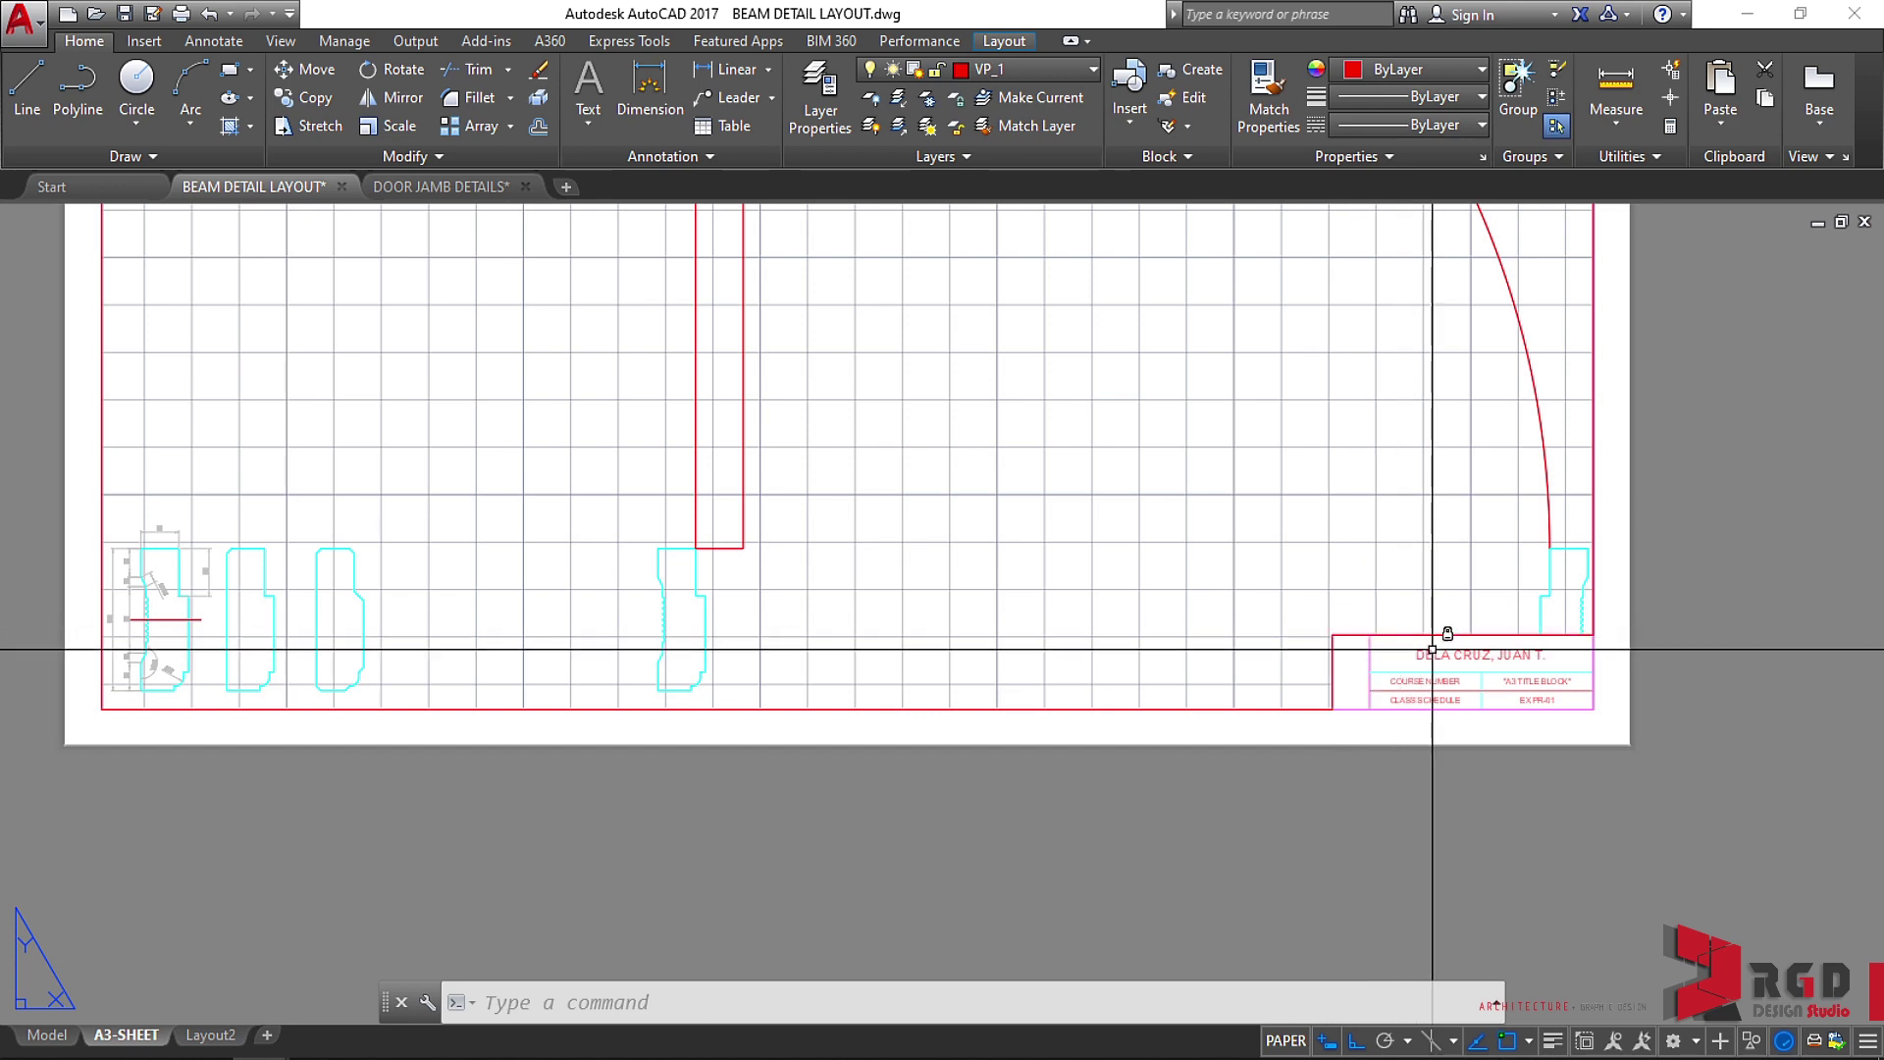
{"action": "scroll", "coordinate": [1337, 639], "scroll_direction": "down", "scroll_amount": 5}
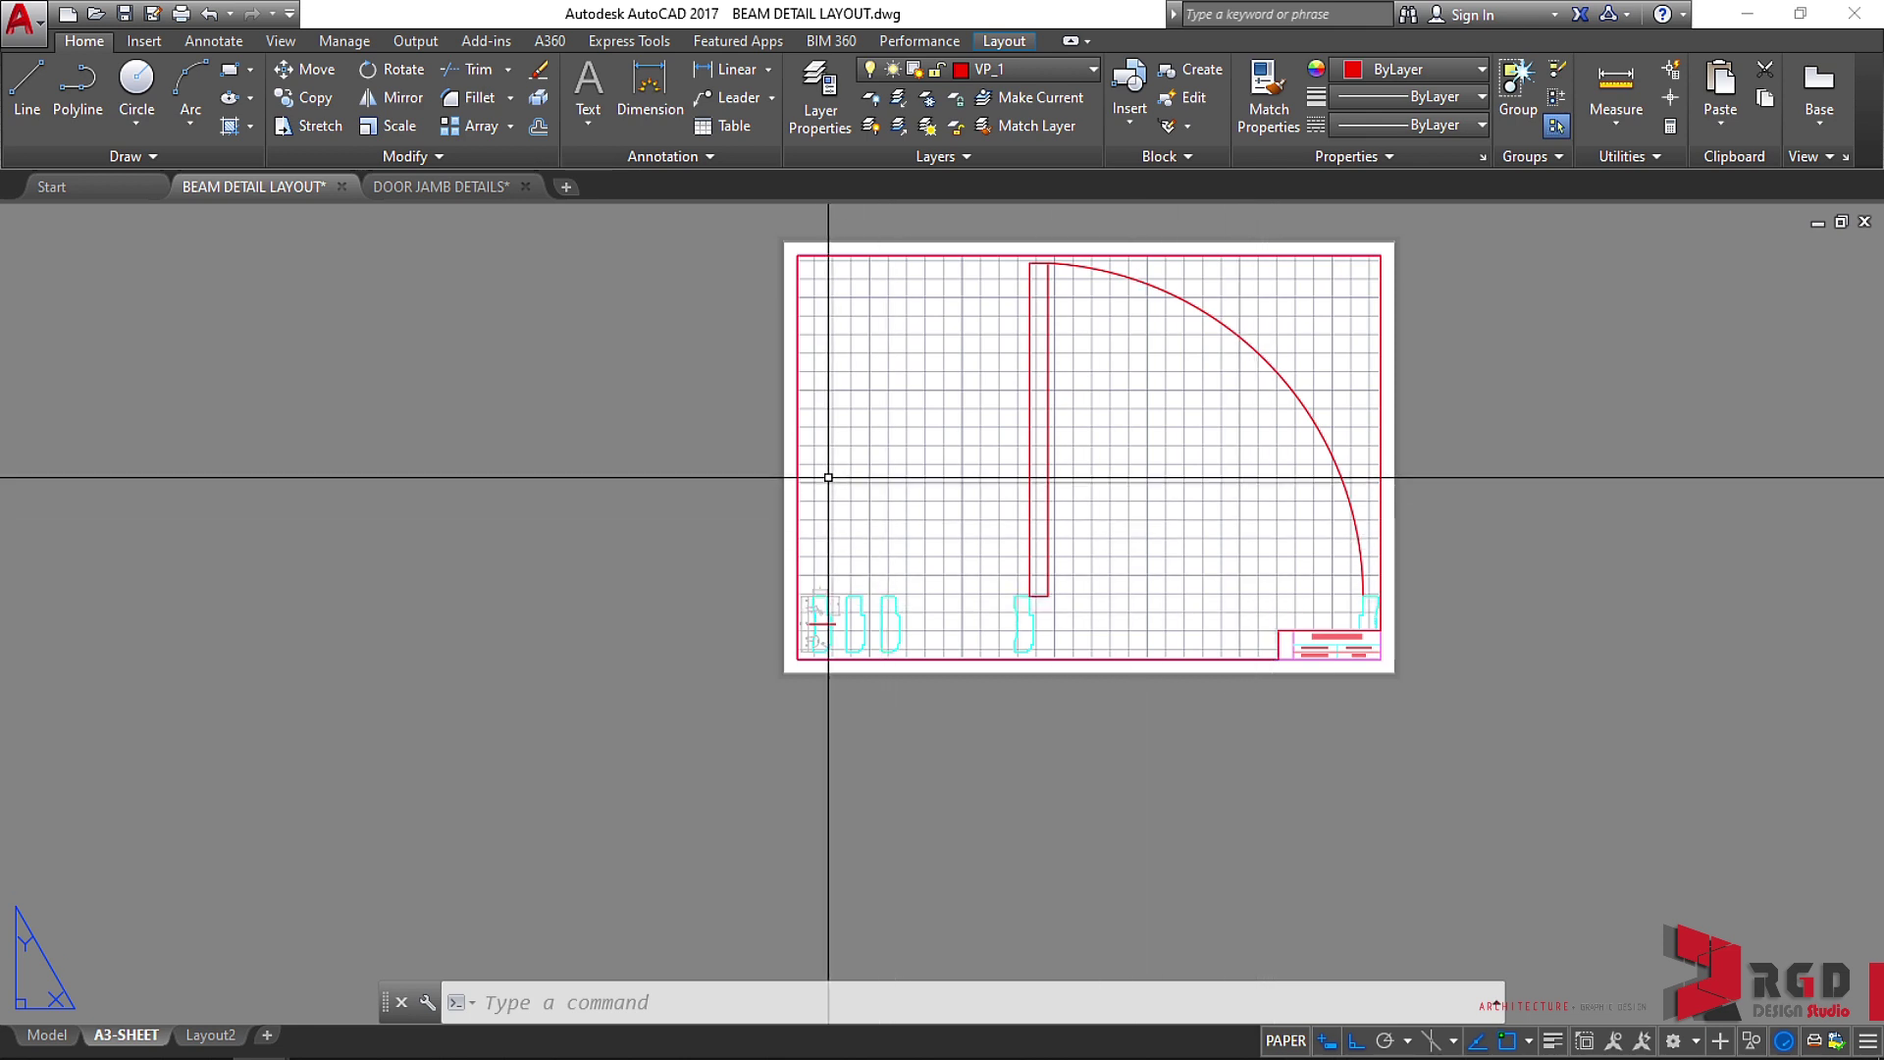
{"action": "scroll", "coordinate": [802, 439], "scroll_direction": "up", "scroll_amount": 2}
{"action": "left_click", "coordinate": [798, 415]}
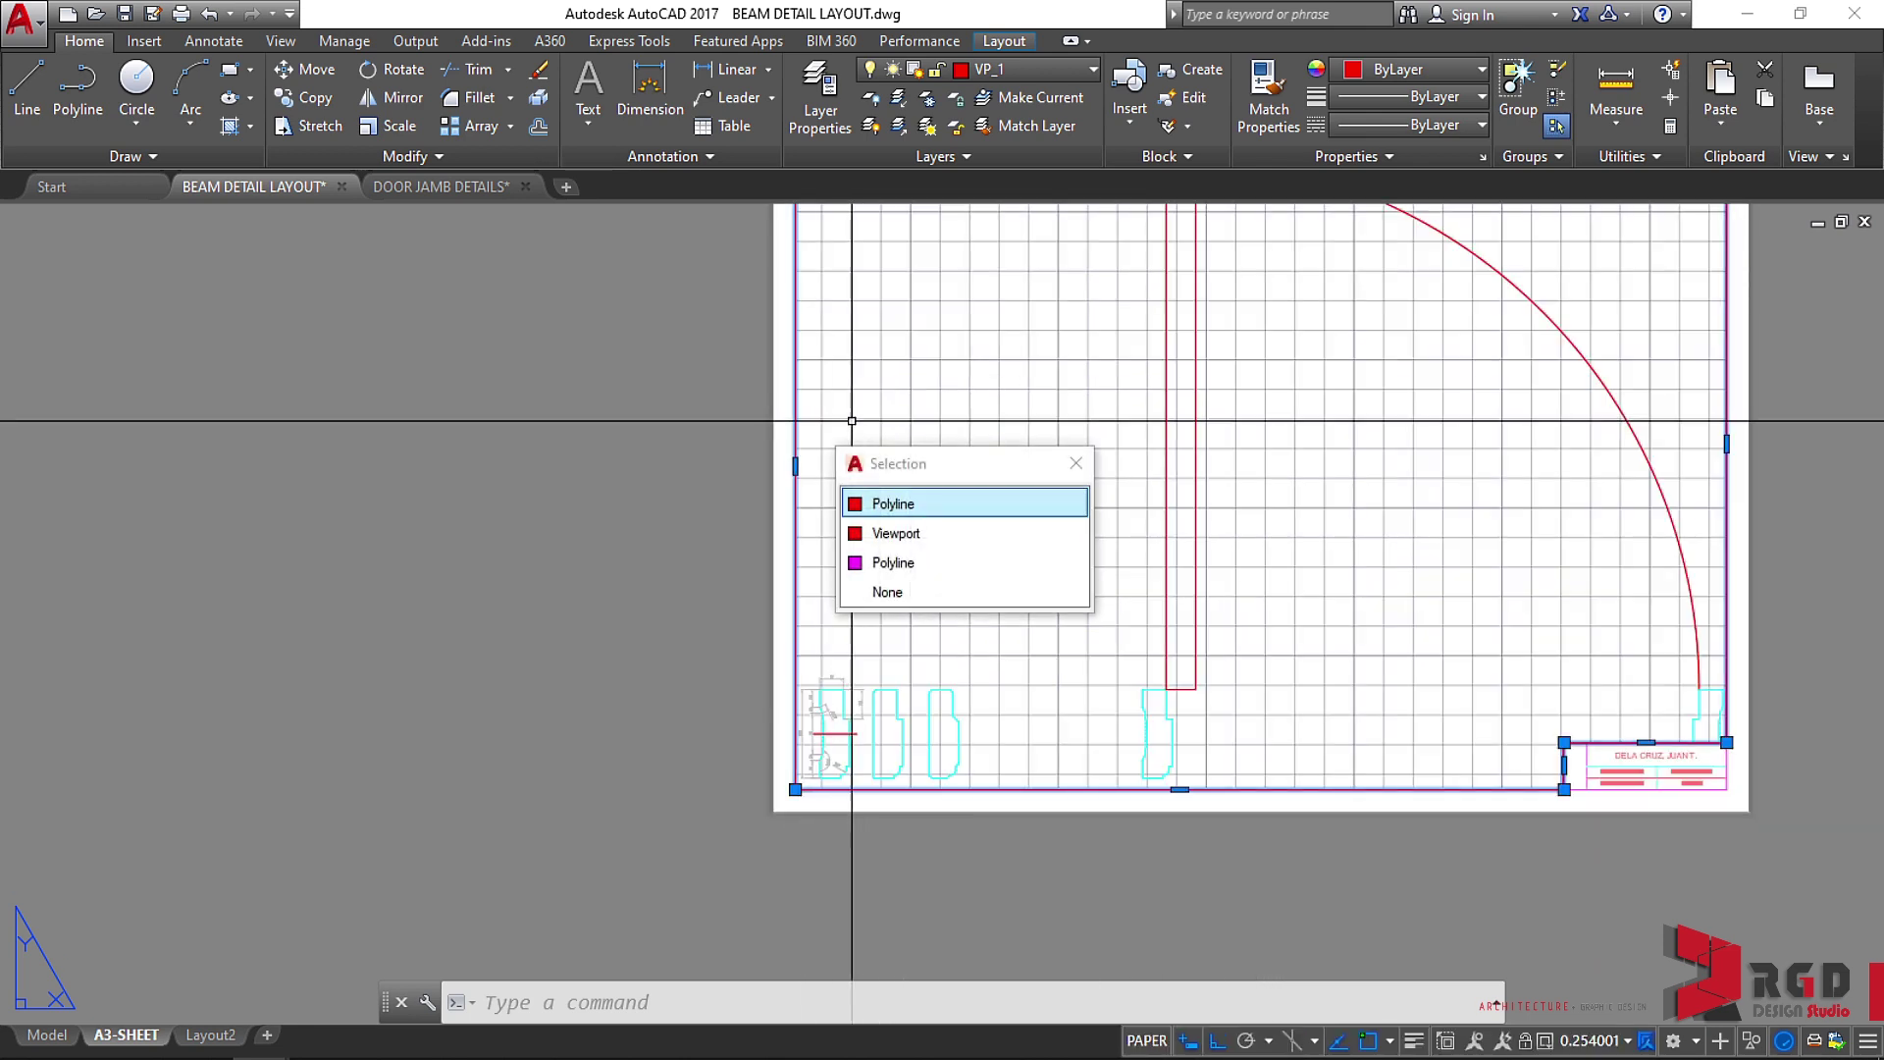
{"action": "left_click", "coordinate": [912, 501]}
{"action": "left_click", "coordinate": [798, 465]}
{"action": "scroll", "coordinate": [1266, 471], "scroll_direction": "down", "scroll_amount": 2}
{"action": "left_click", "coordinate": [1272, 523]}
{"action": "middle_click_drag", "start_coordinate": [1272, 522], "coordinate": [1014, 454]}
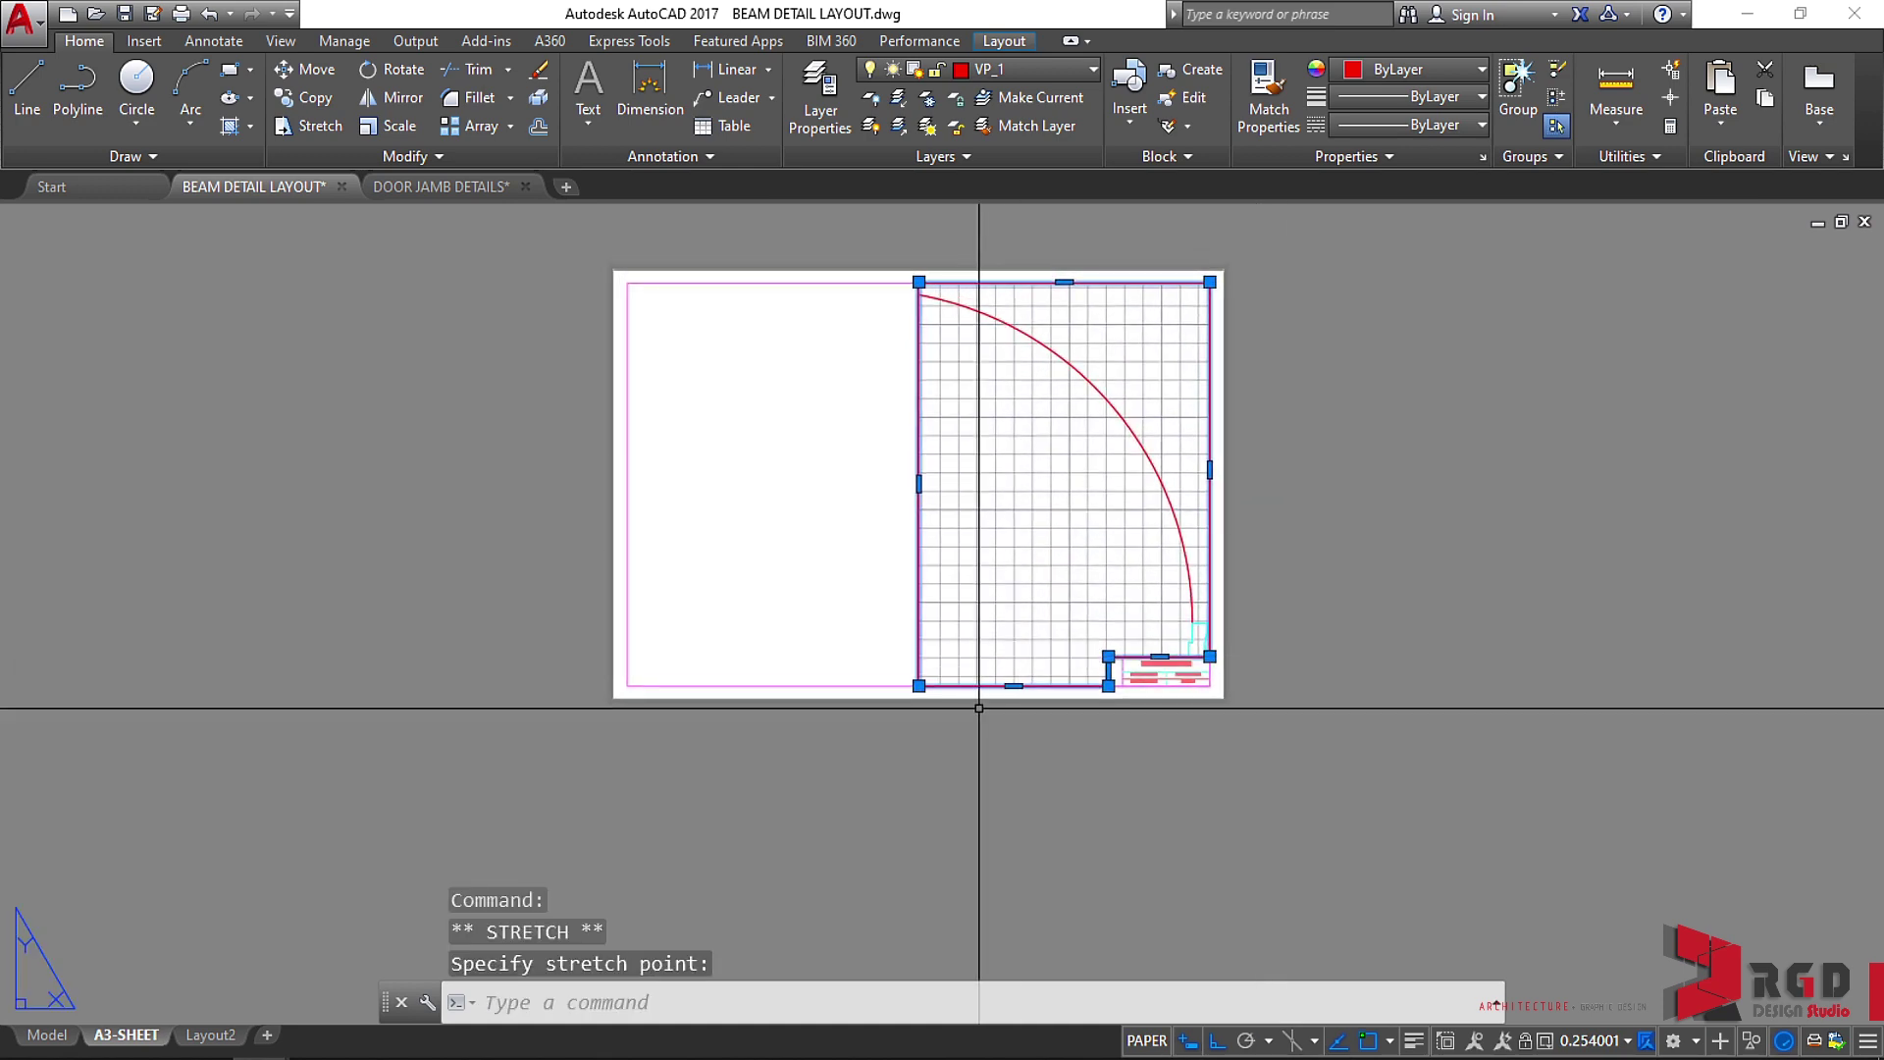
{"action": "scroll", "coordinate": [926, 399], "scroll_direction": "up", "scroll_amount": 10}
{"action": "left_click_drag", "start_coordinate": [938, 401], "coordinate": [863, 398]}
Attempt a midpoint-snapped stretch of the top-left corner, then cancel and clear the selection.
{"action": "left_click", "coordinate": [922, 364]}
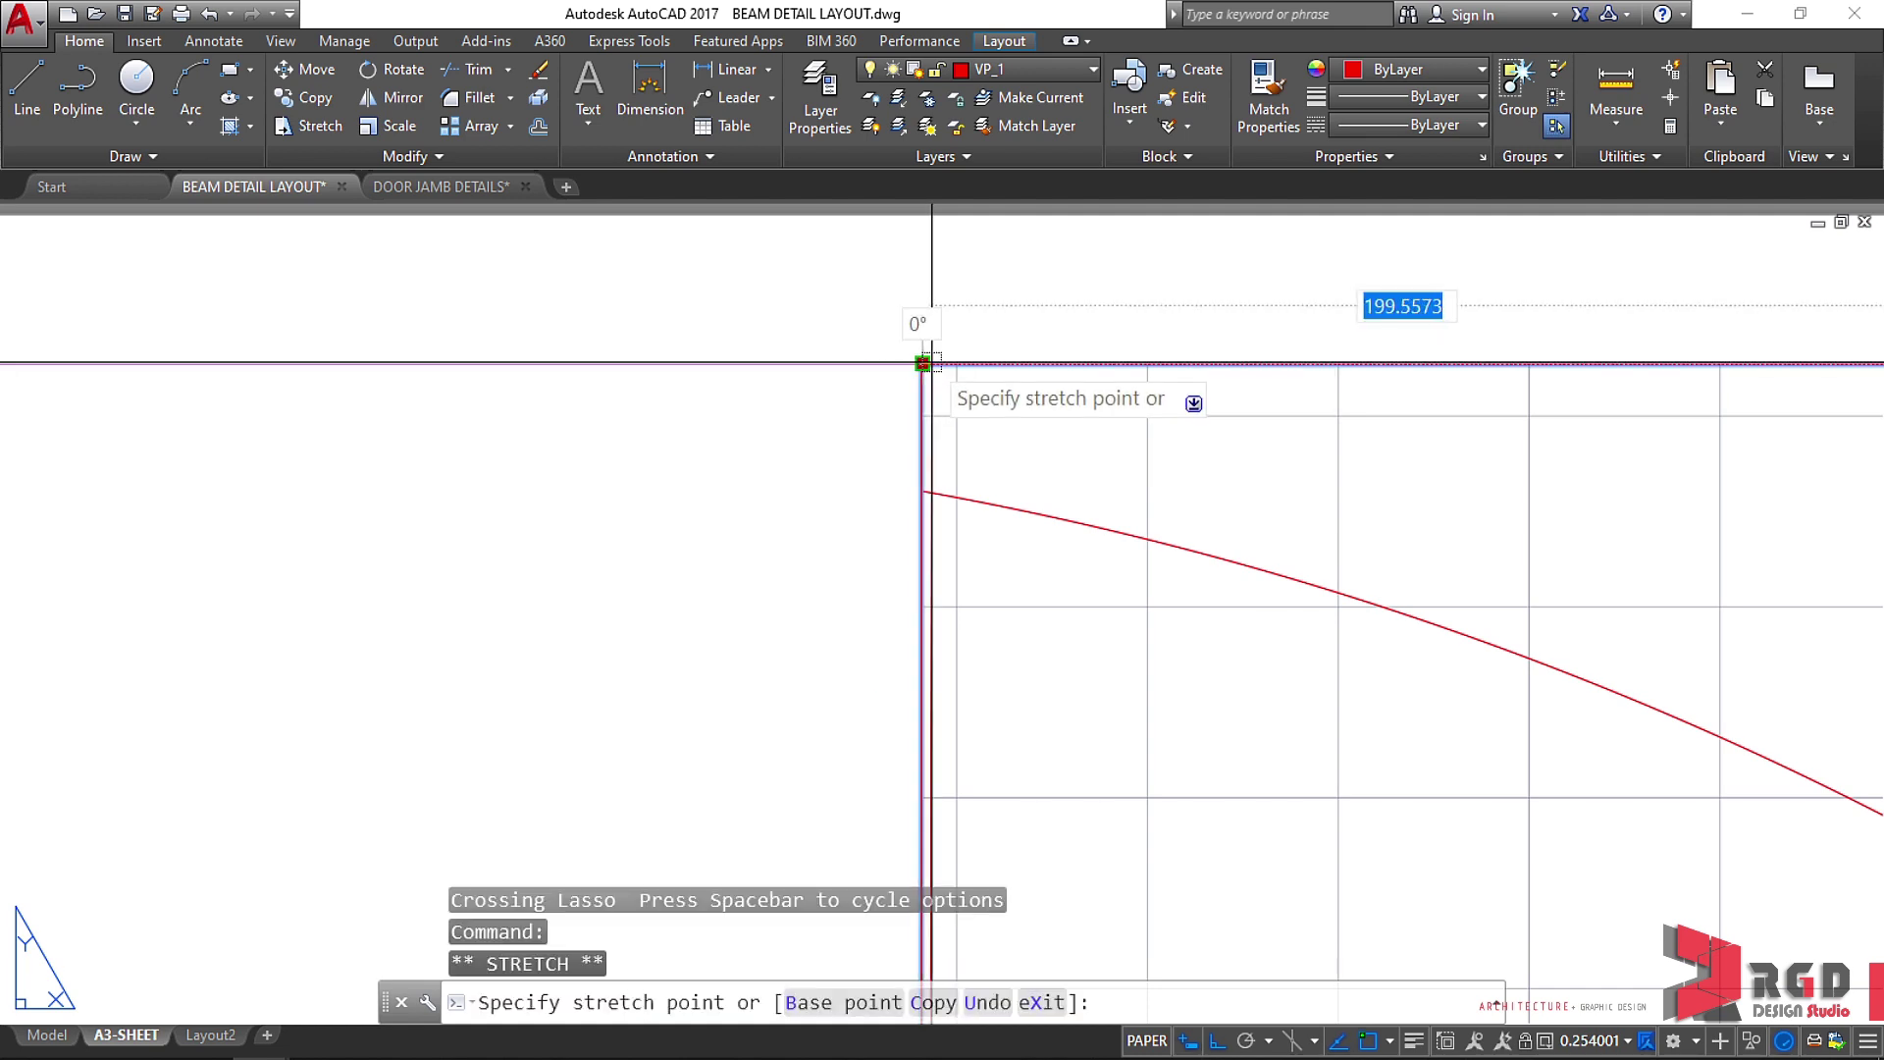
{"action": "scroll", "coordinate": [932, 363], "scroll_direction": "up", "scroll_amount": 5}
{"action": "right_click", "coordinate": [908, 371], "text": "shift"}
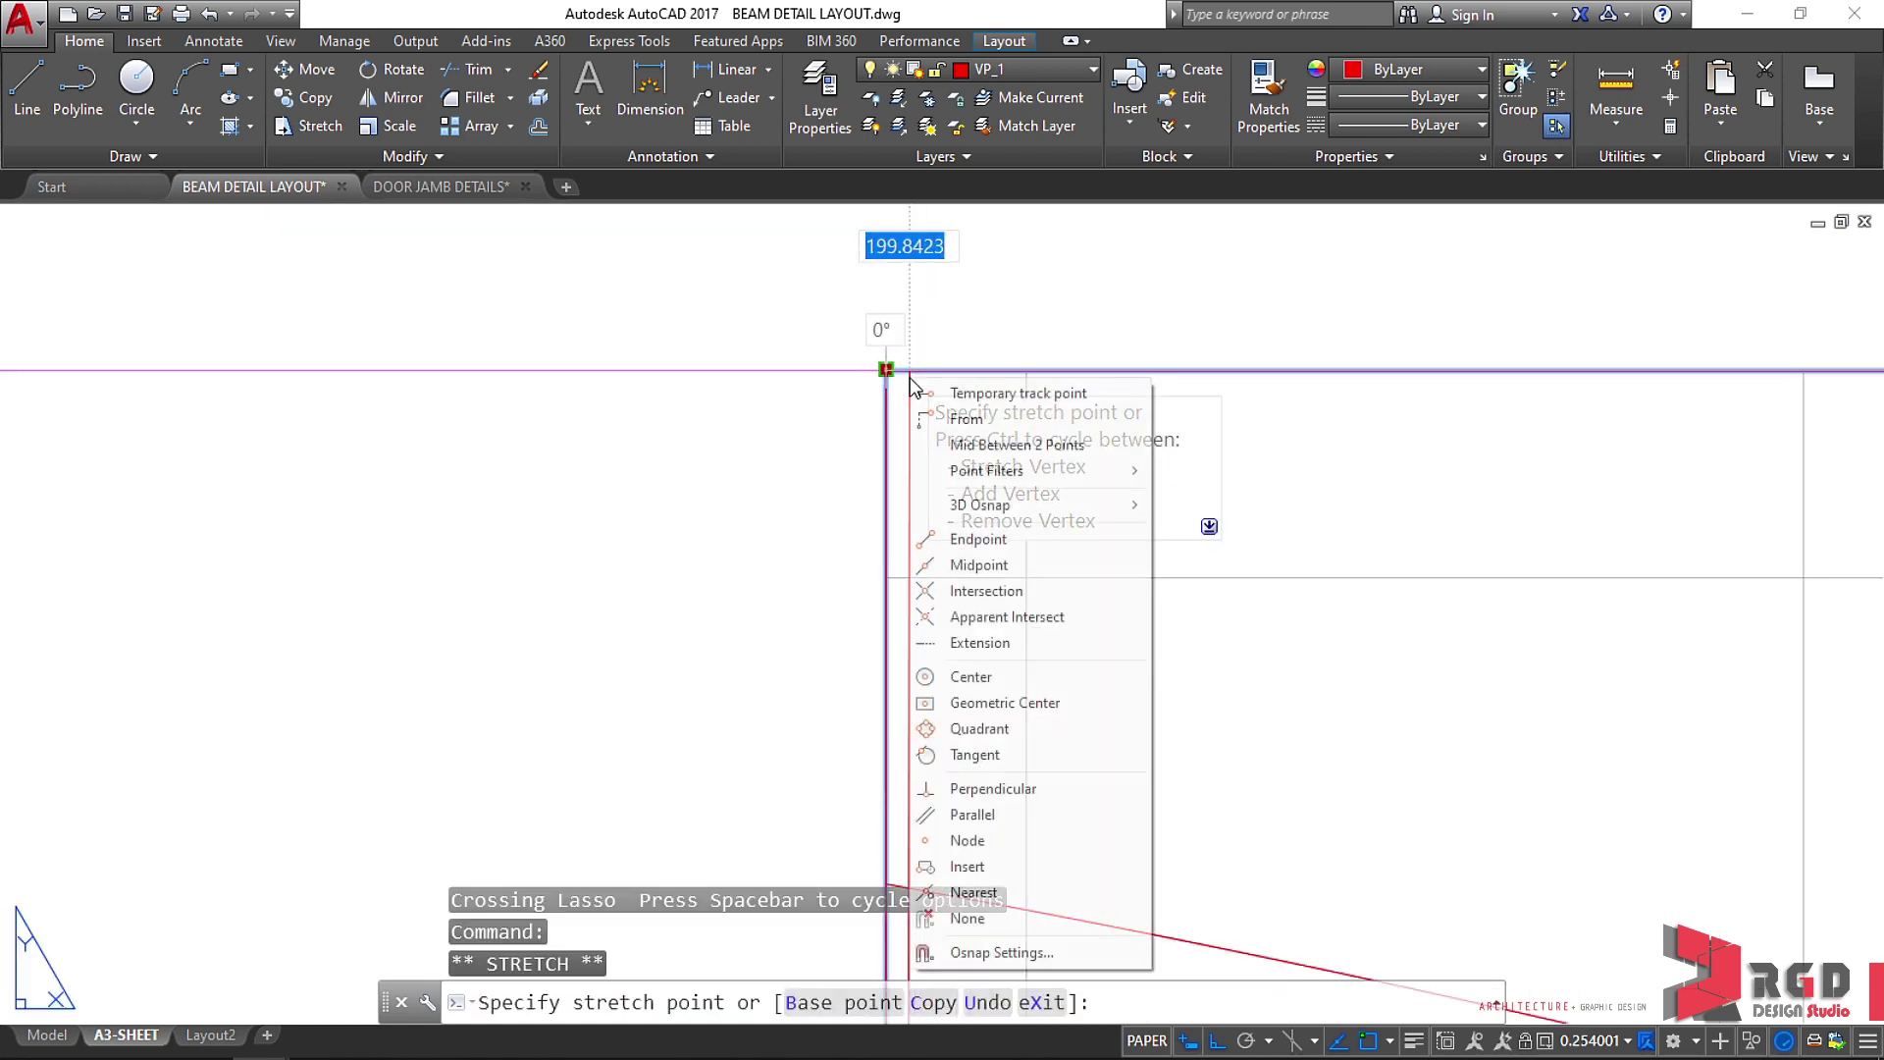
{"action": "left_click", "coordinate": [973, 564]}
{"action": "scroll", "coordinate": [900, 370], "scroll_direction": "down", "scroll_amount": 10}
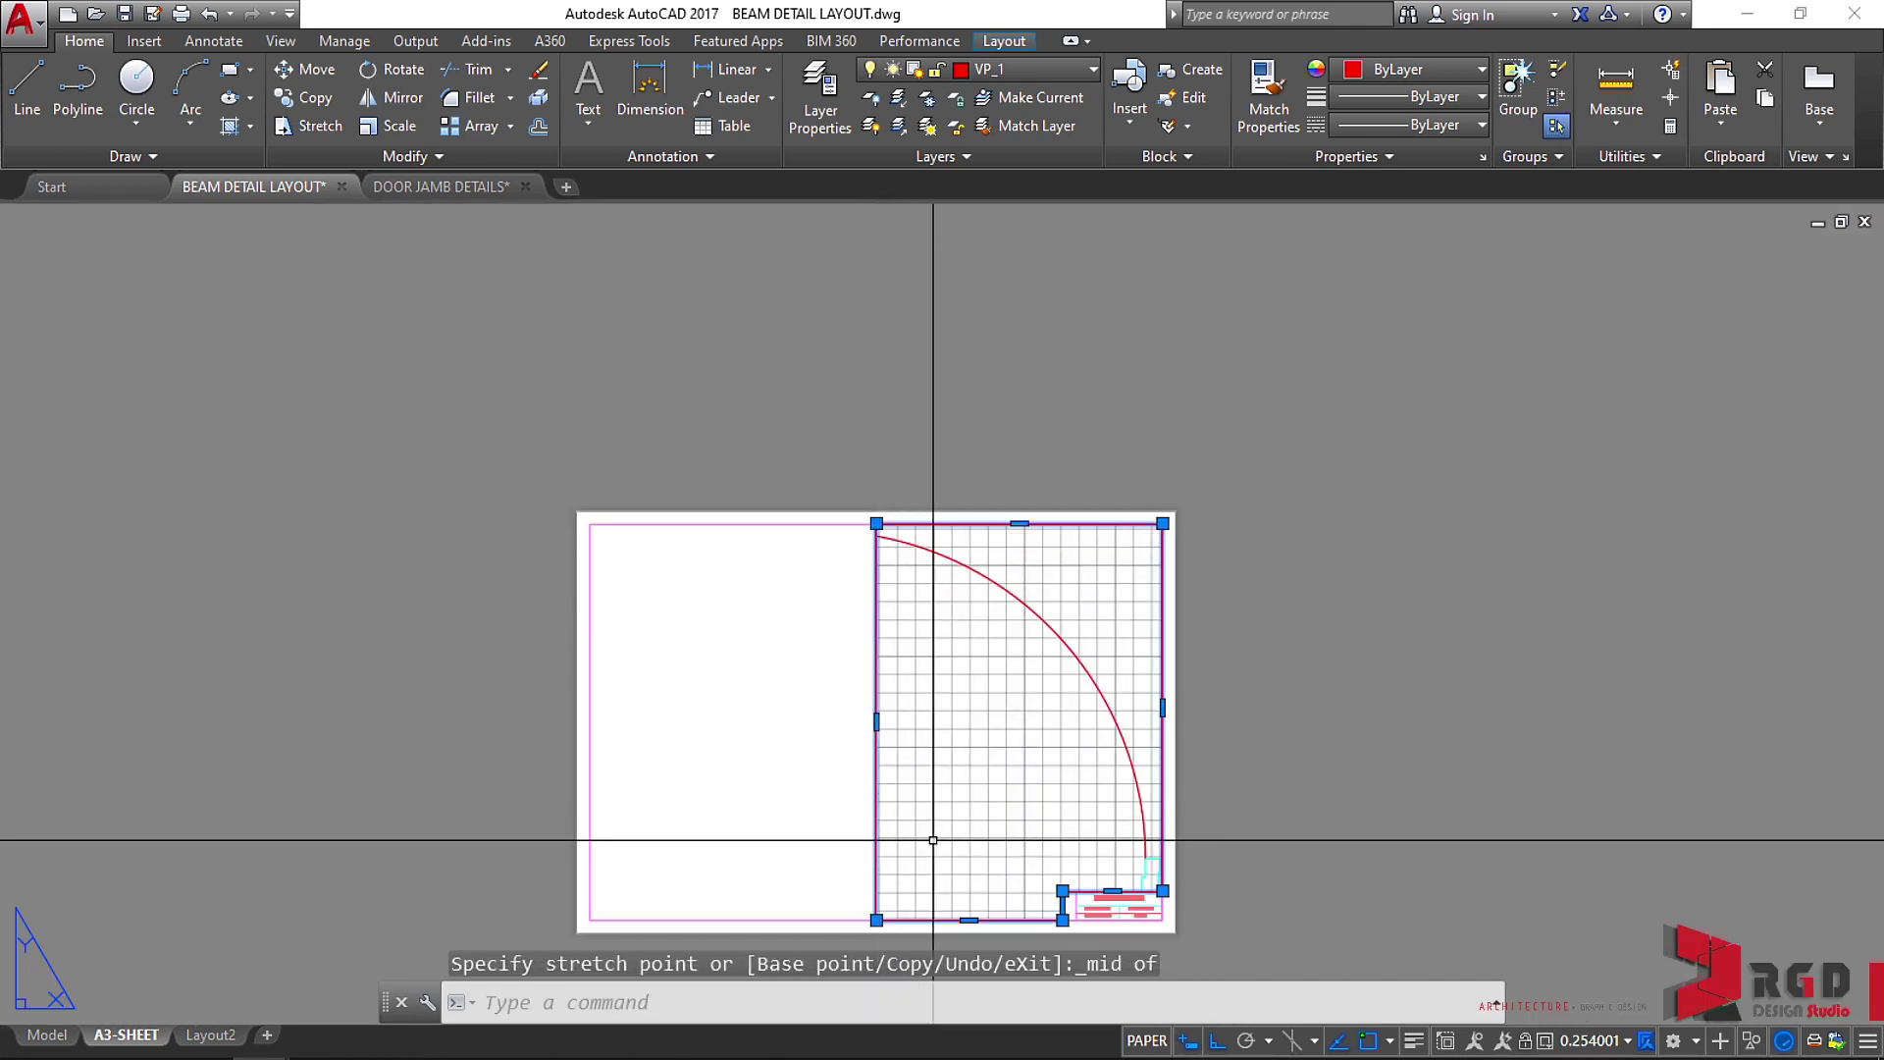
{"action": "middle_click_drag", "start_coordinate": [933, 841], "coordinate": [973, 693]}
{"action": "key", "text": "Escape"}
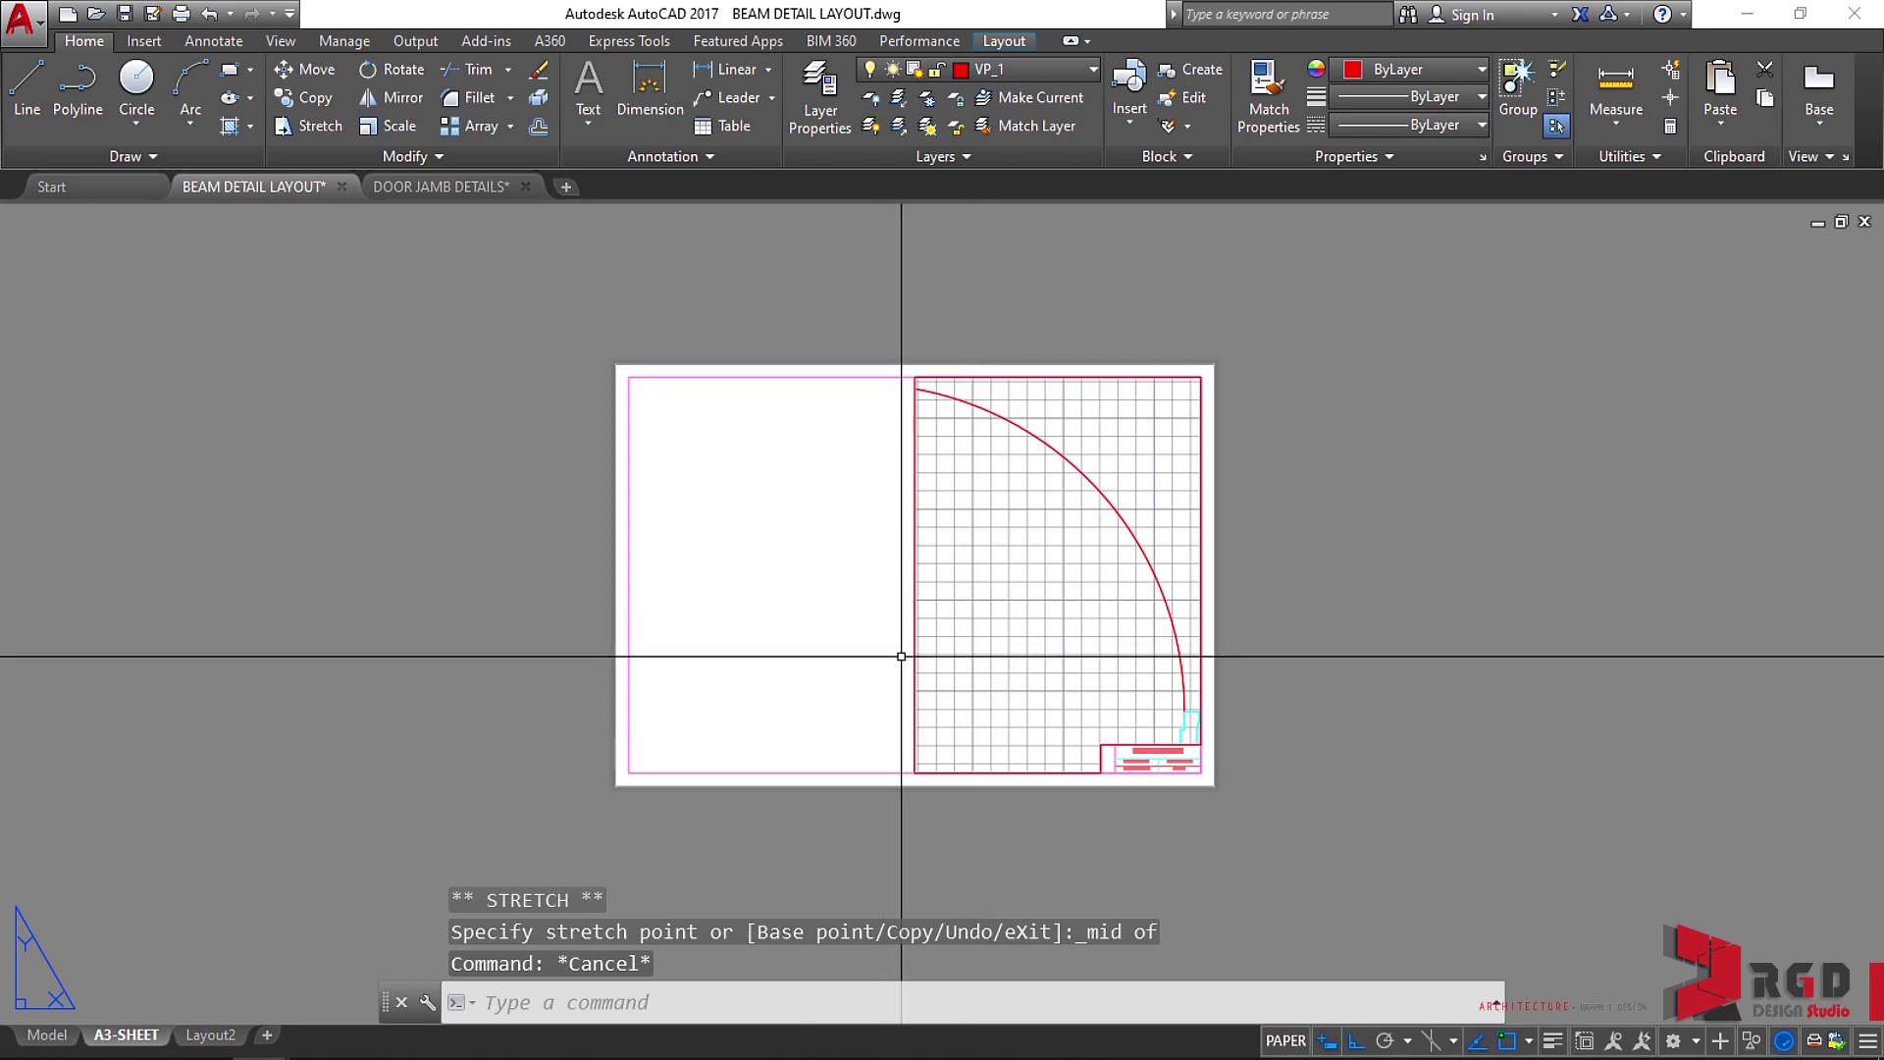
{"action": "left_click", "coordinate": [918, 660]}
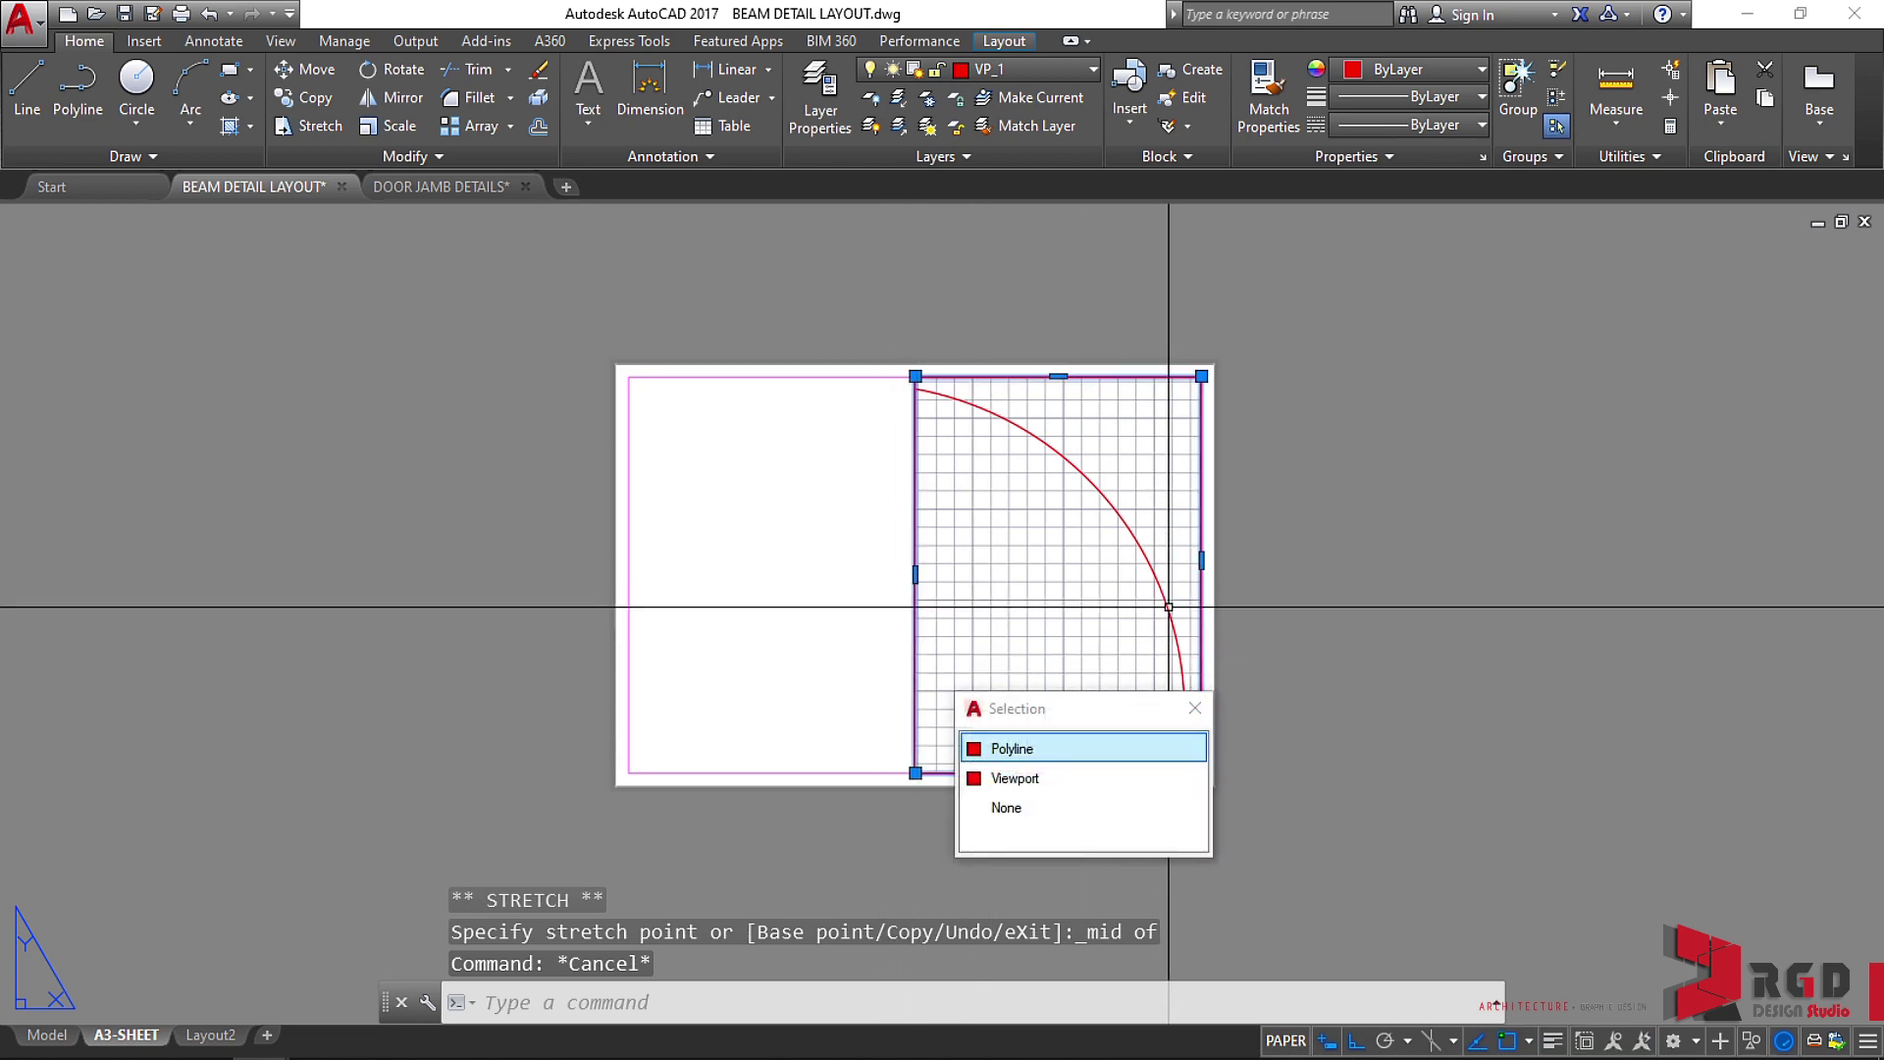
{"action": "left_click", "coordinate": [1211, 703]}
{"action": "key", "text": "Escape"}
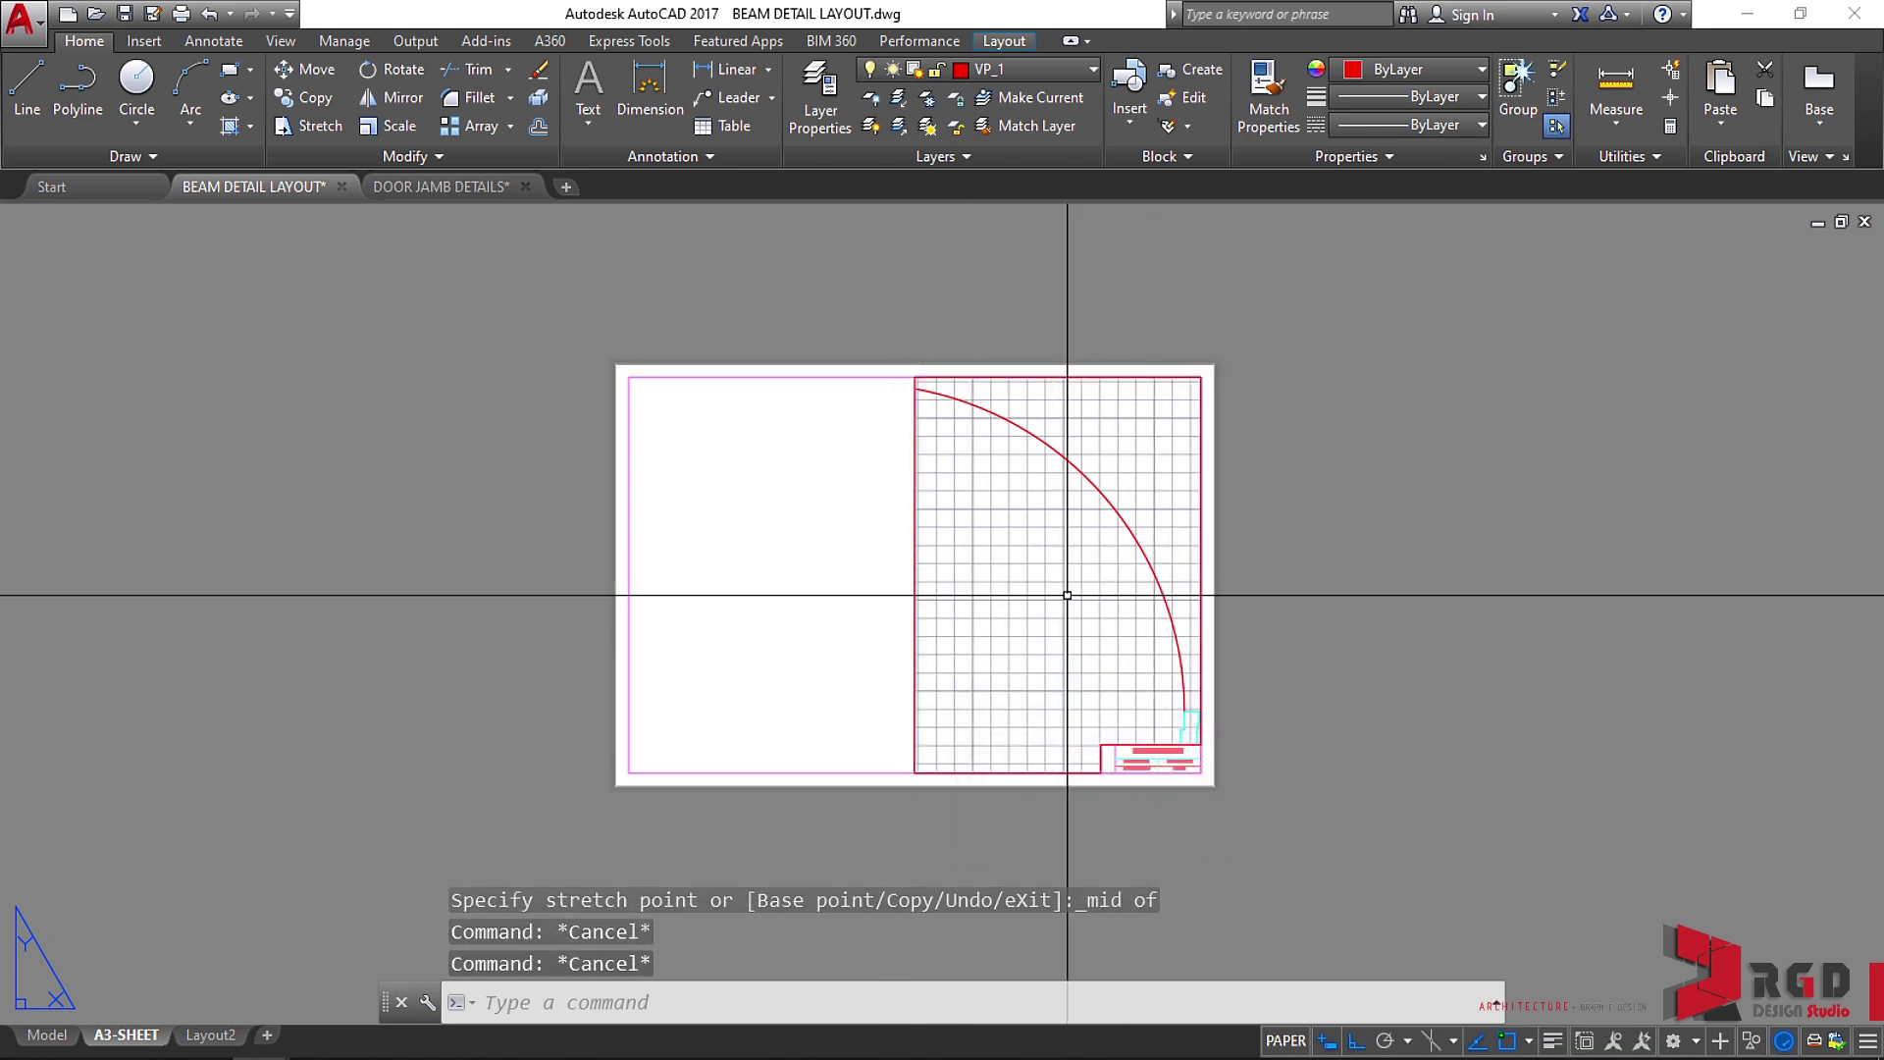
{"action": "scroll", "coordinate": [1031, 622], "scroll_direction": "up", "scroll_amount": 2}
{"action": "scroll", "coordinate": [1064, 615], "scroll_direction": "down", "scroll_amount": 2}
Activate the door viewport, centre the drawing and set its scale to 1:10.
{"action": "middle_click_drag", "start_coordinate": [1064, 615], "coordinate": [910, 574]}
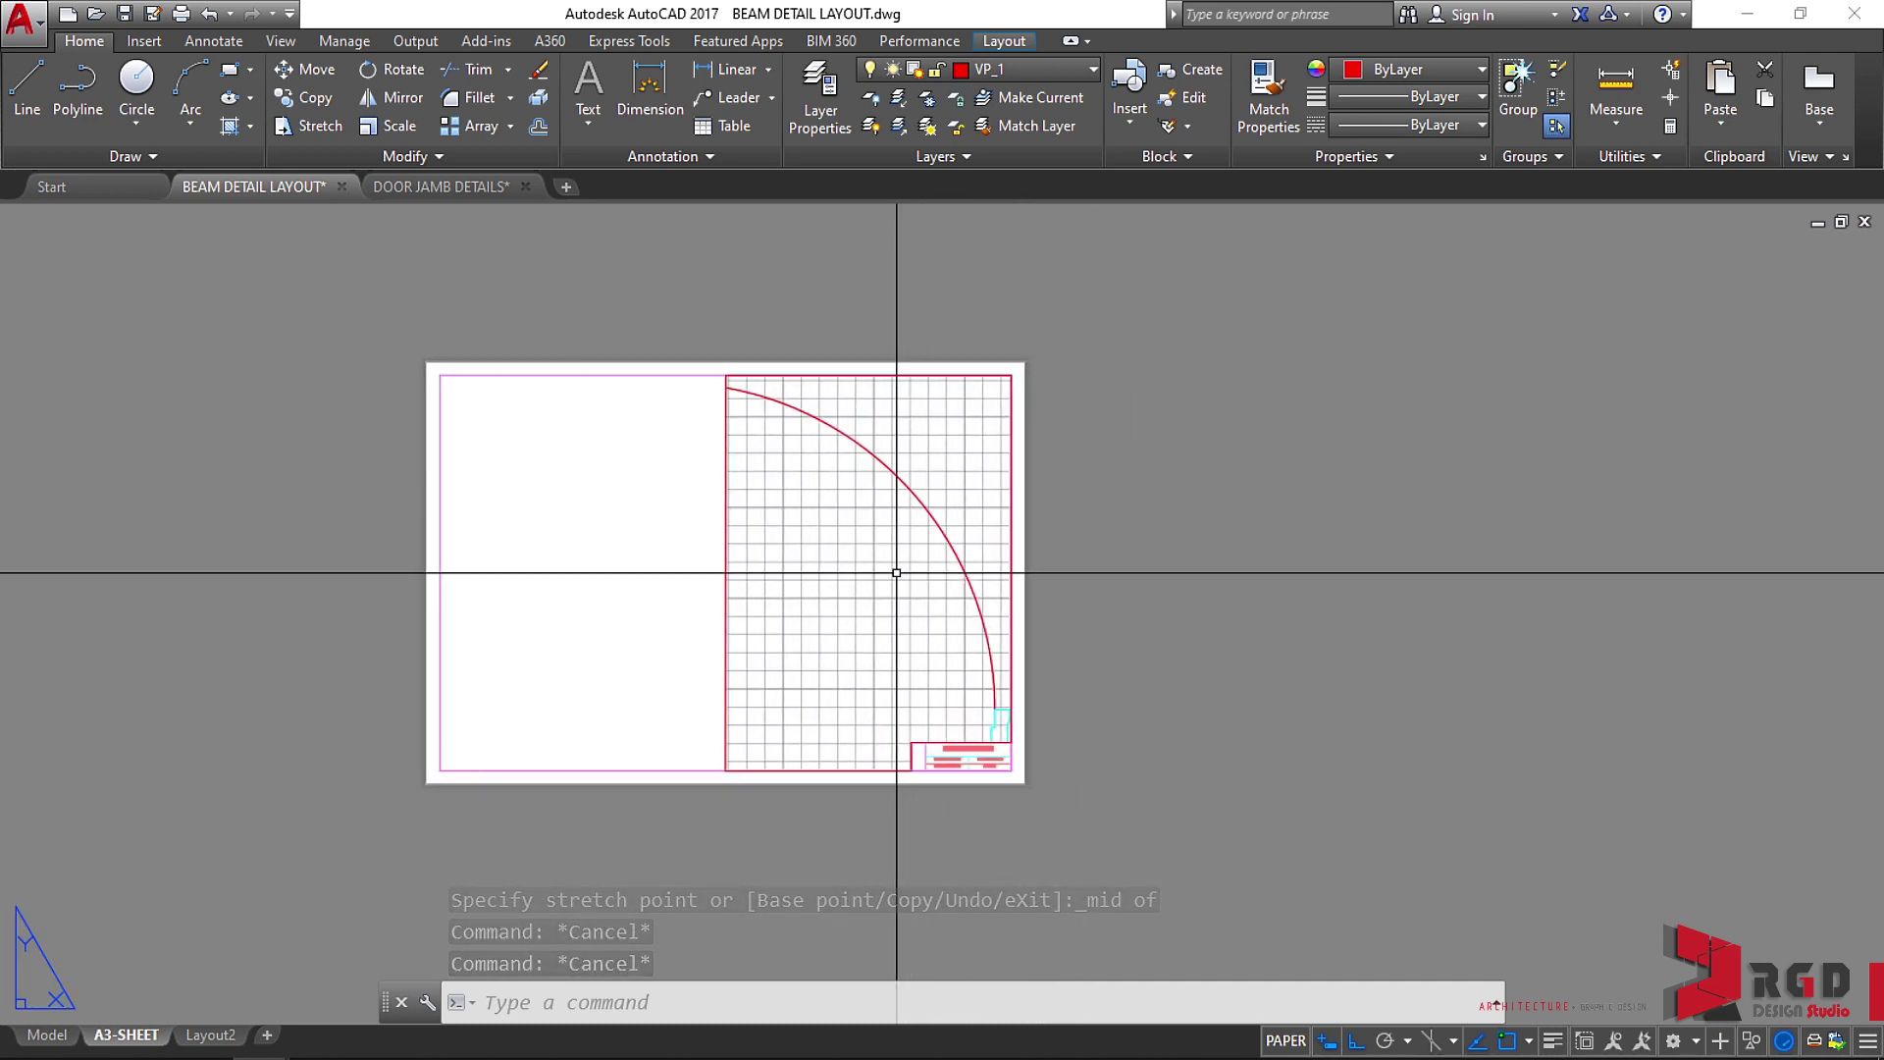
{"action": "double_click", "coordinate": [896, 572]}
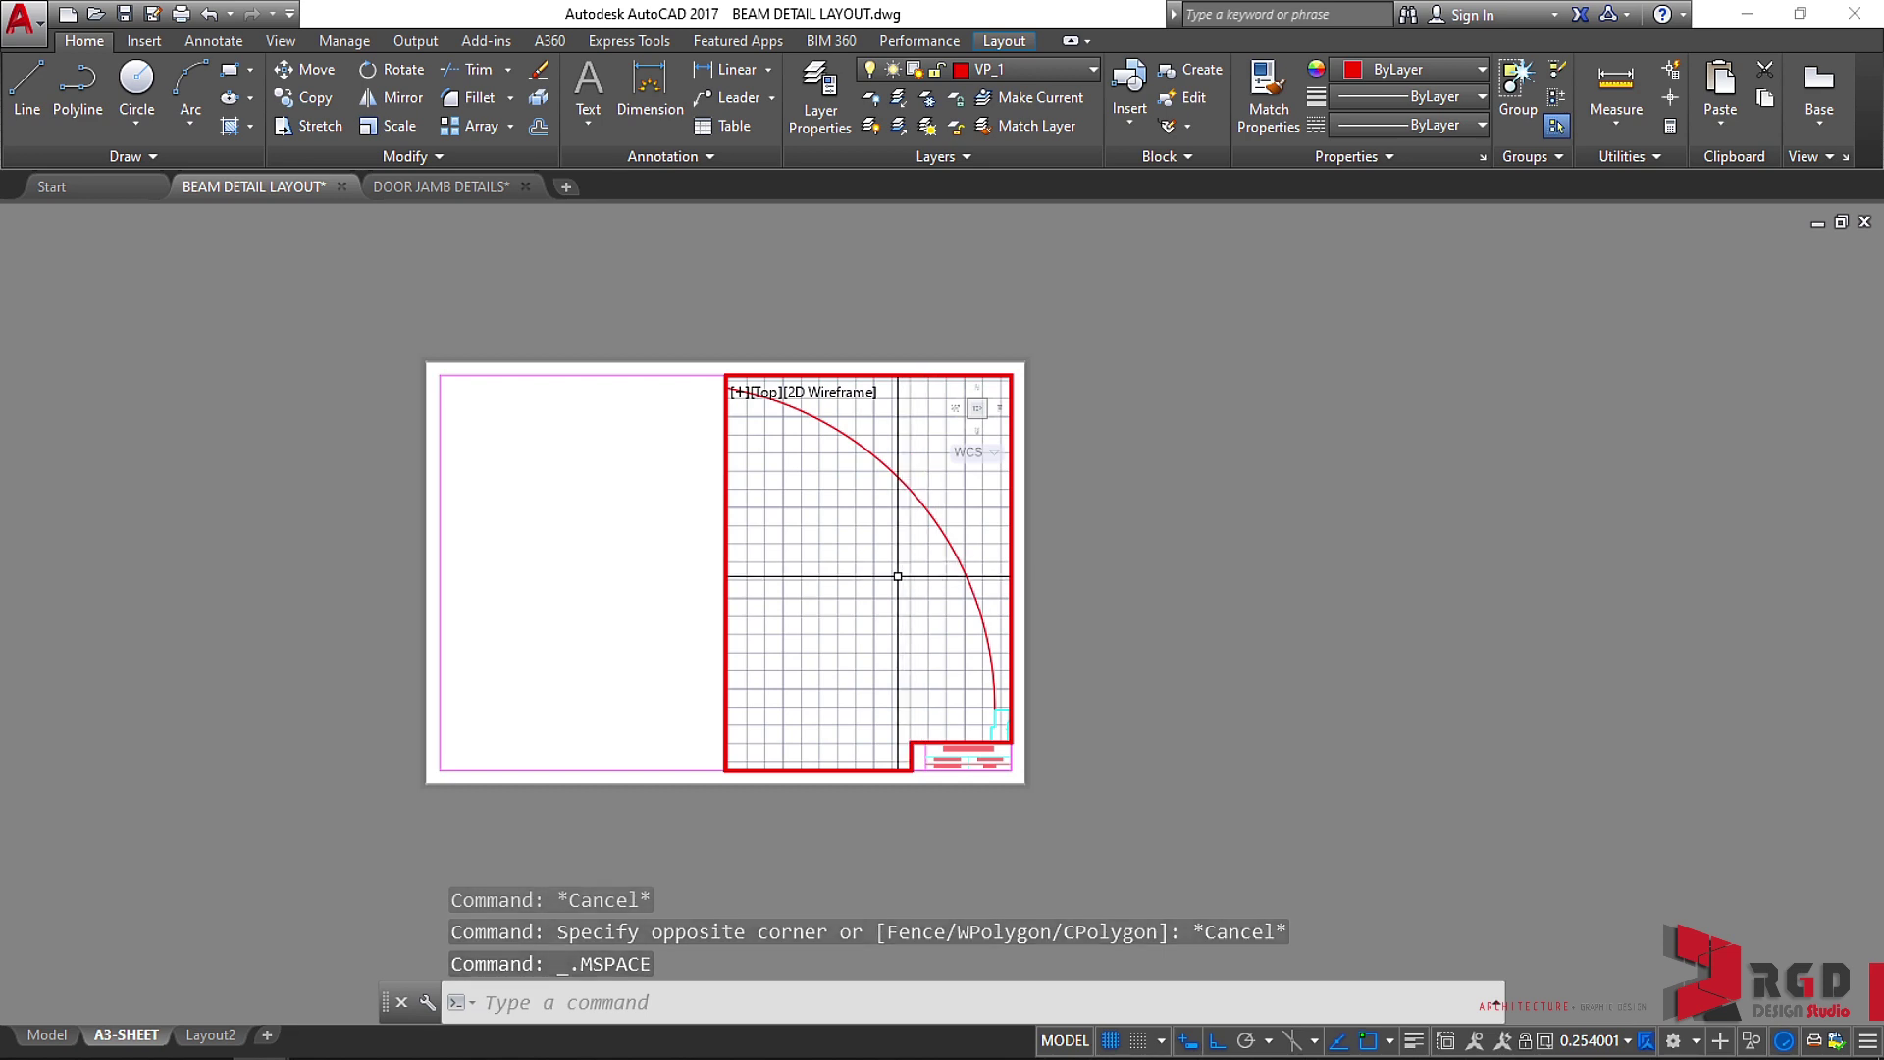
{"action": "scroll", "coordinate": [869, 568], "scroll_direction": "down", "scroll_amount": 2}
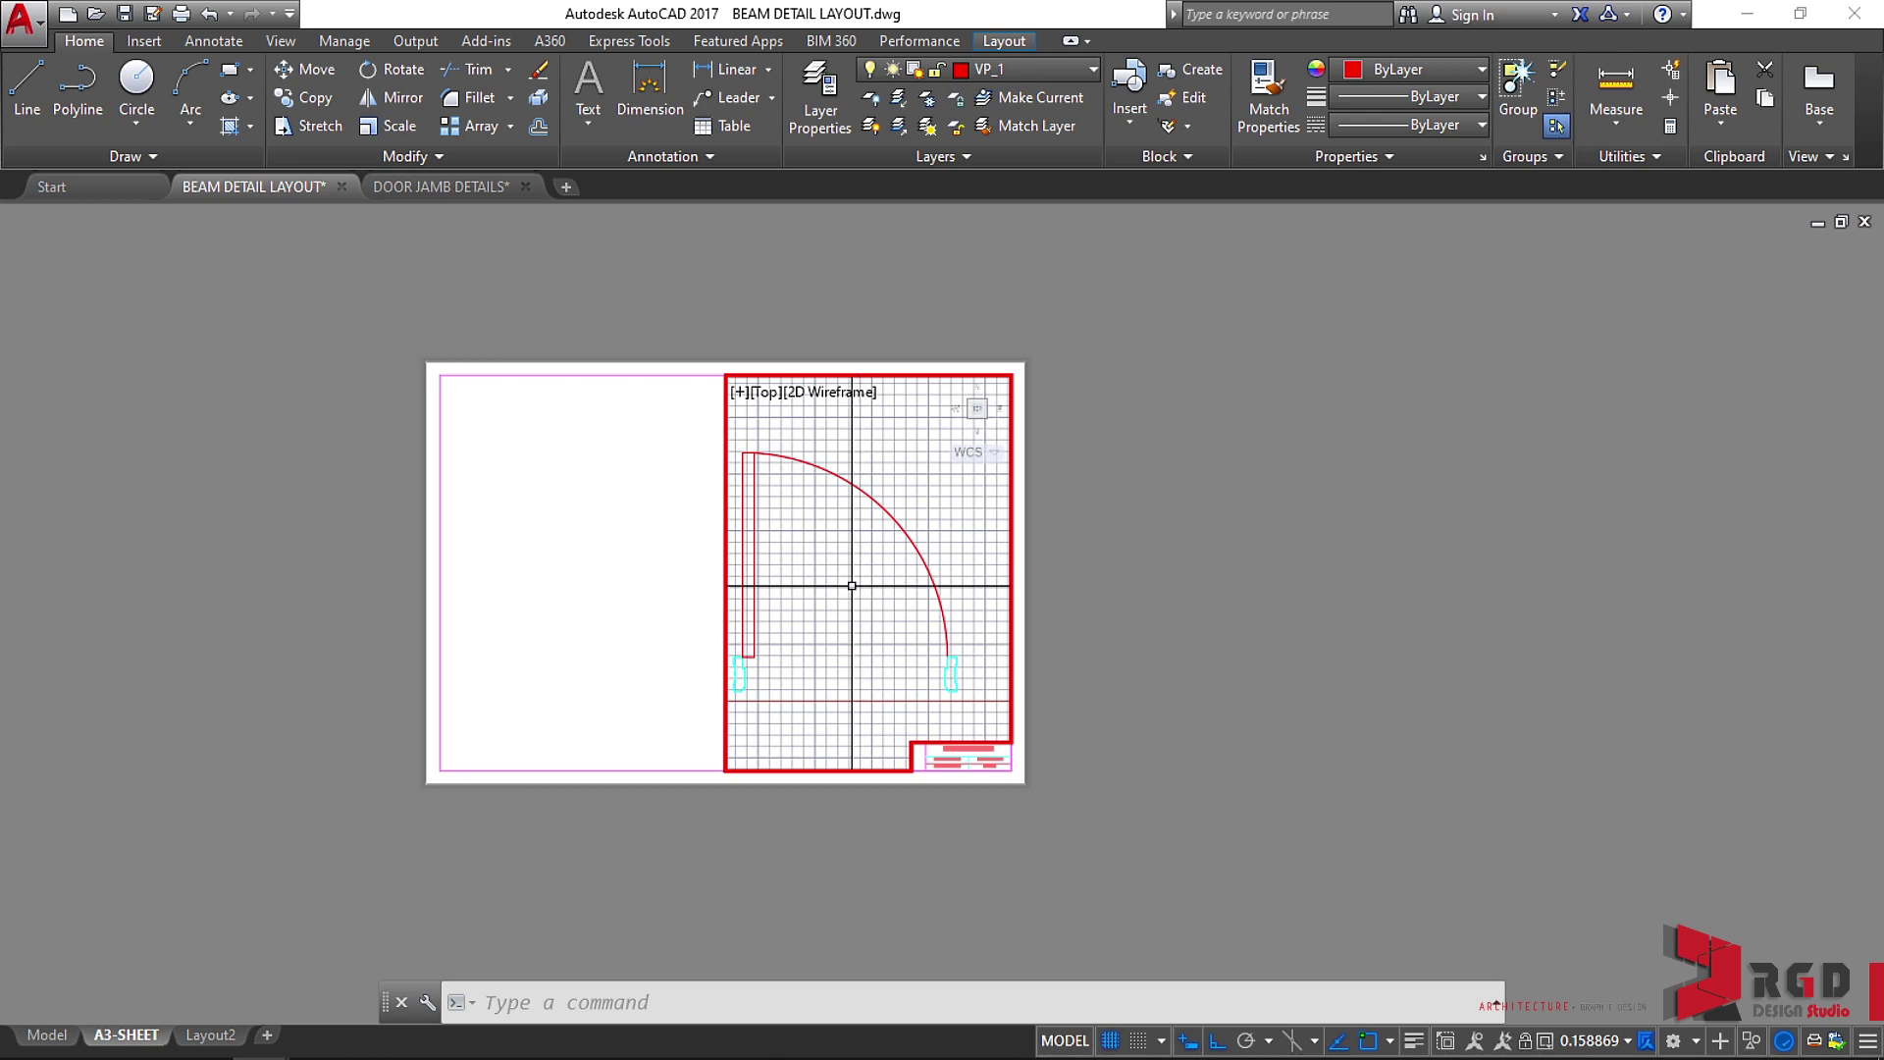
{"action": "middle_click_drag", "start_coordinate": [847, 589], "coordinate": [879, 573]}
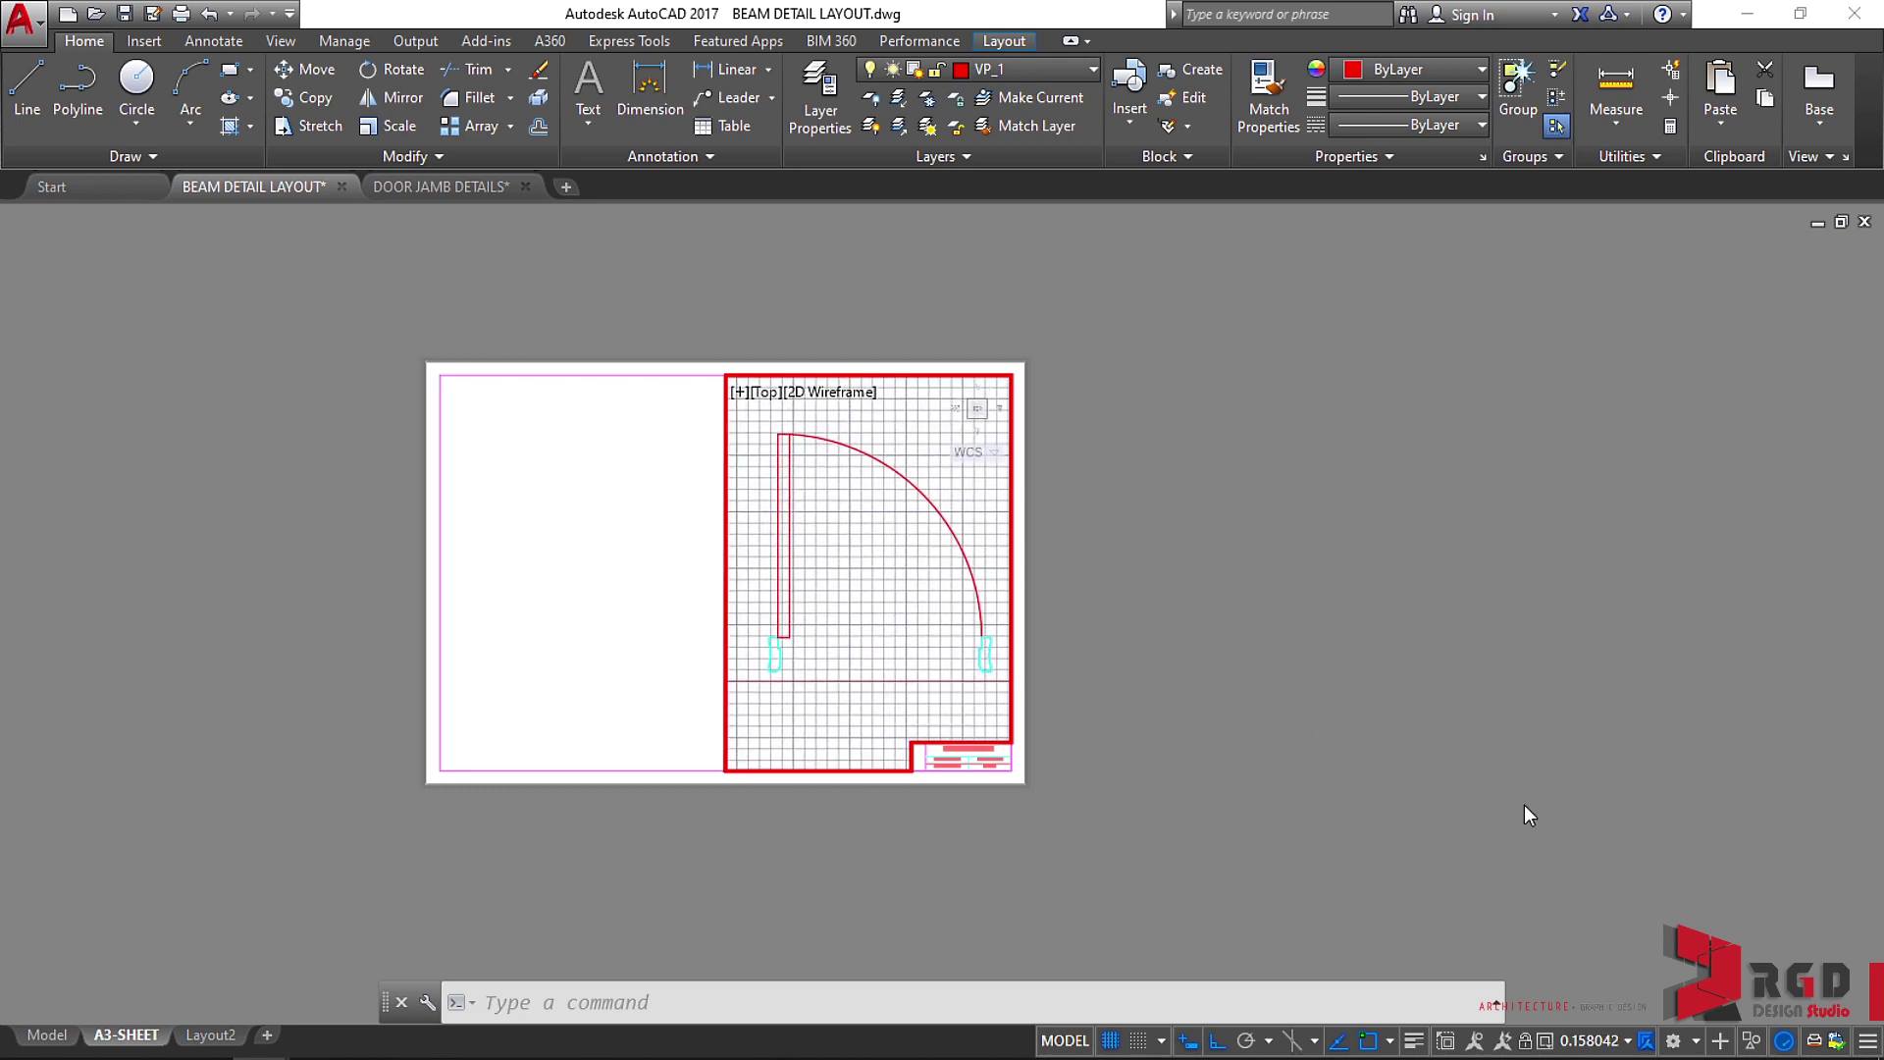
{"action": "left_click", "coordinate": [1628, 1042]}
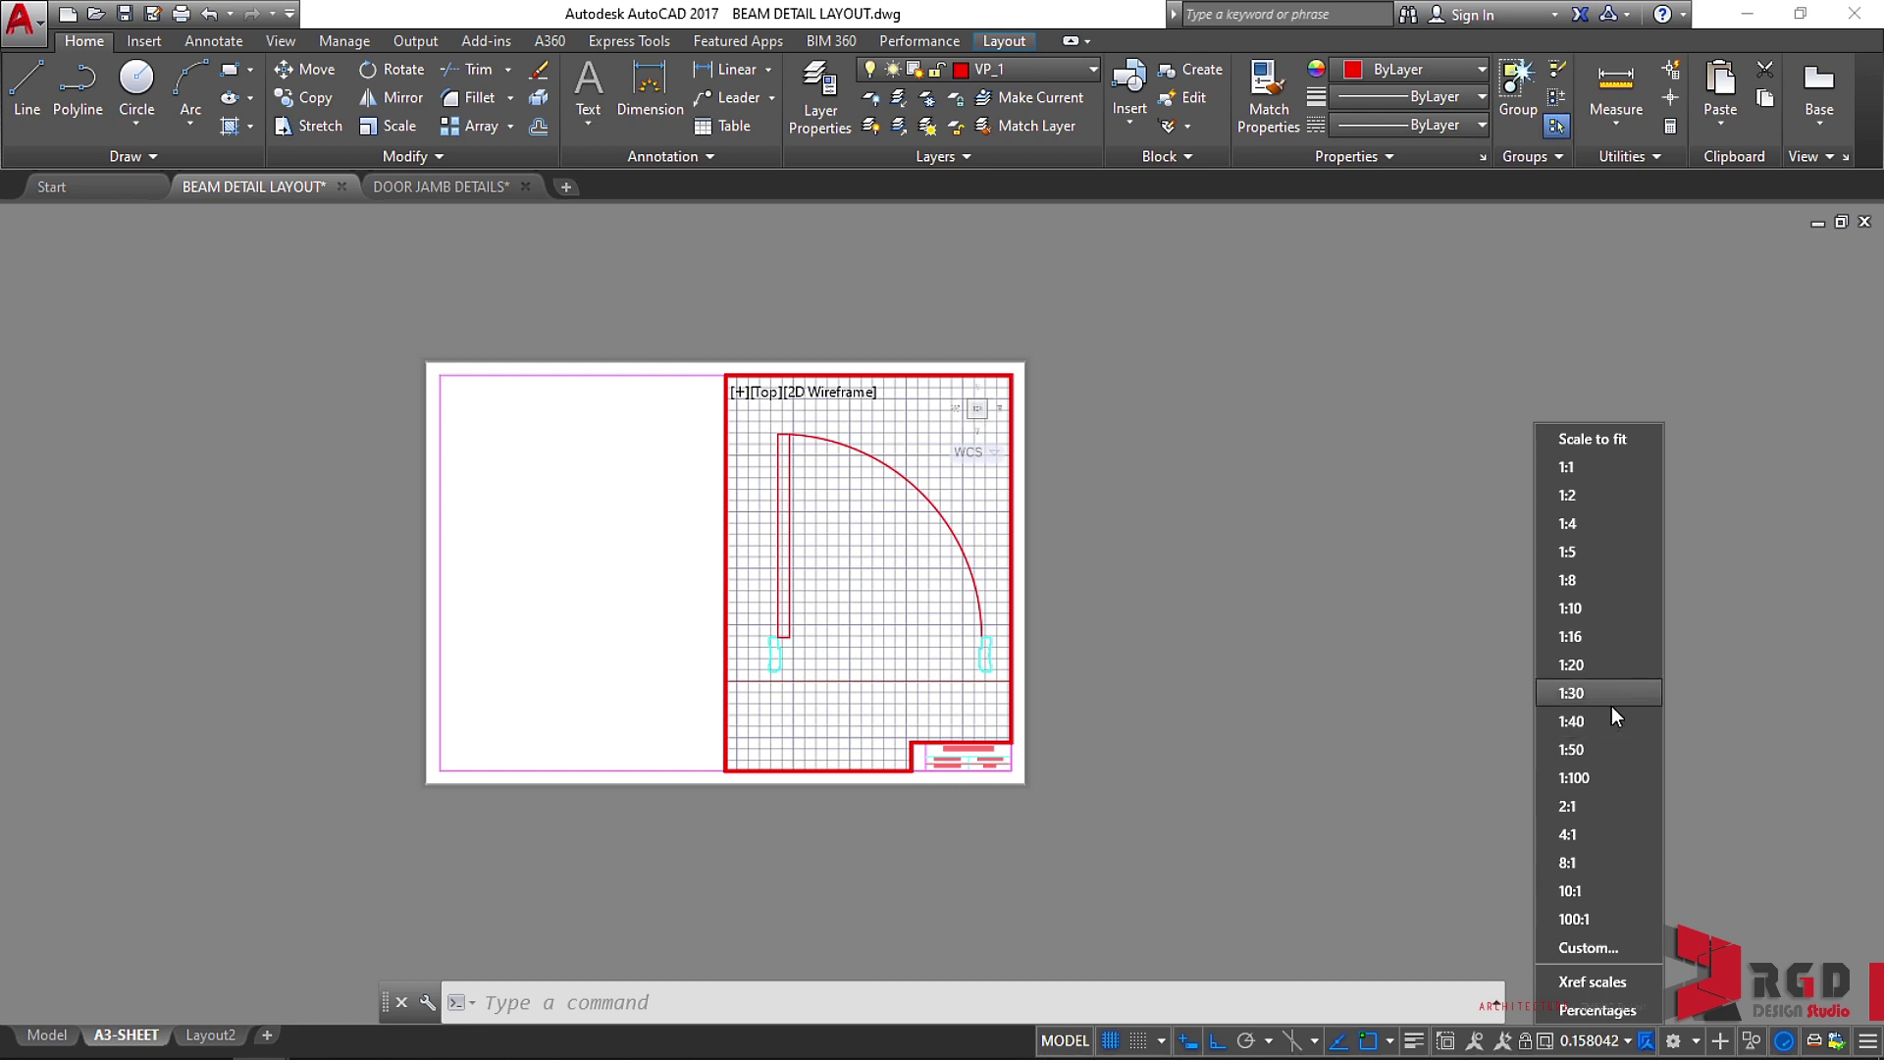
{"action": "left_click", "coordinate": [1575, 609]}
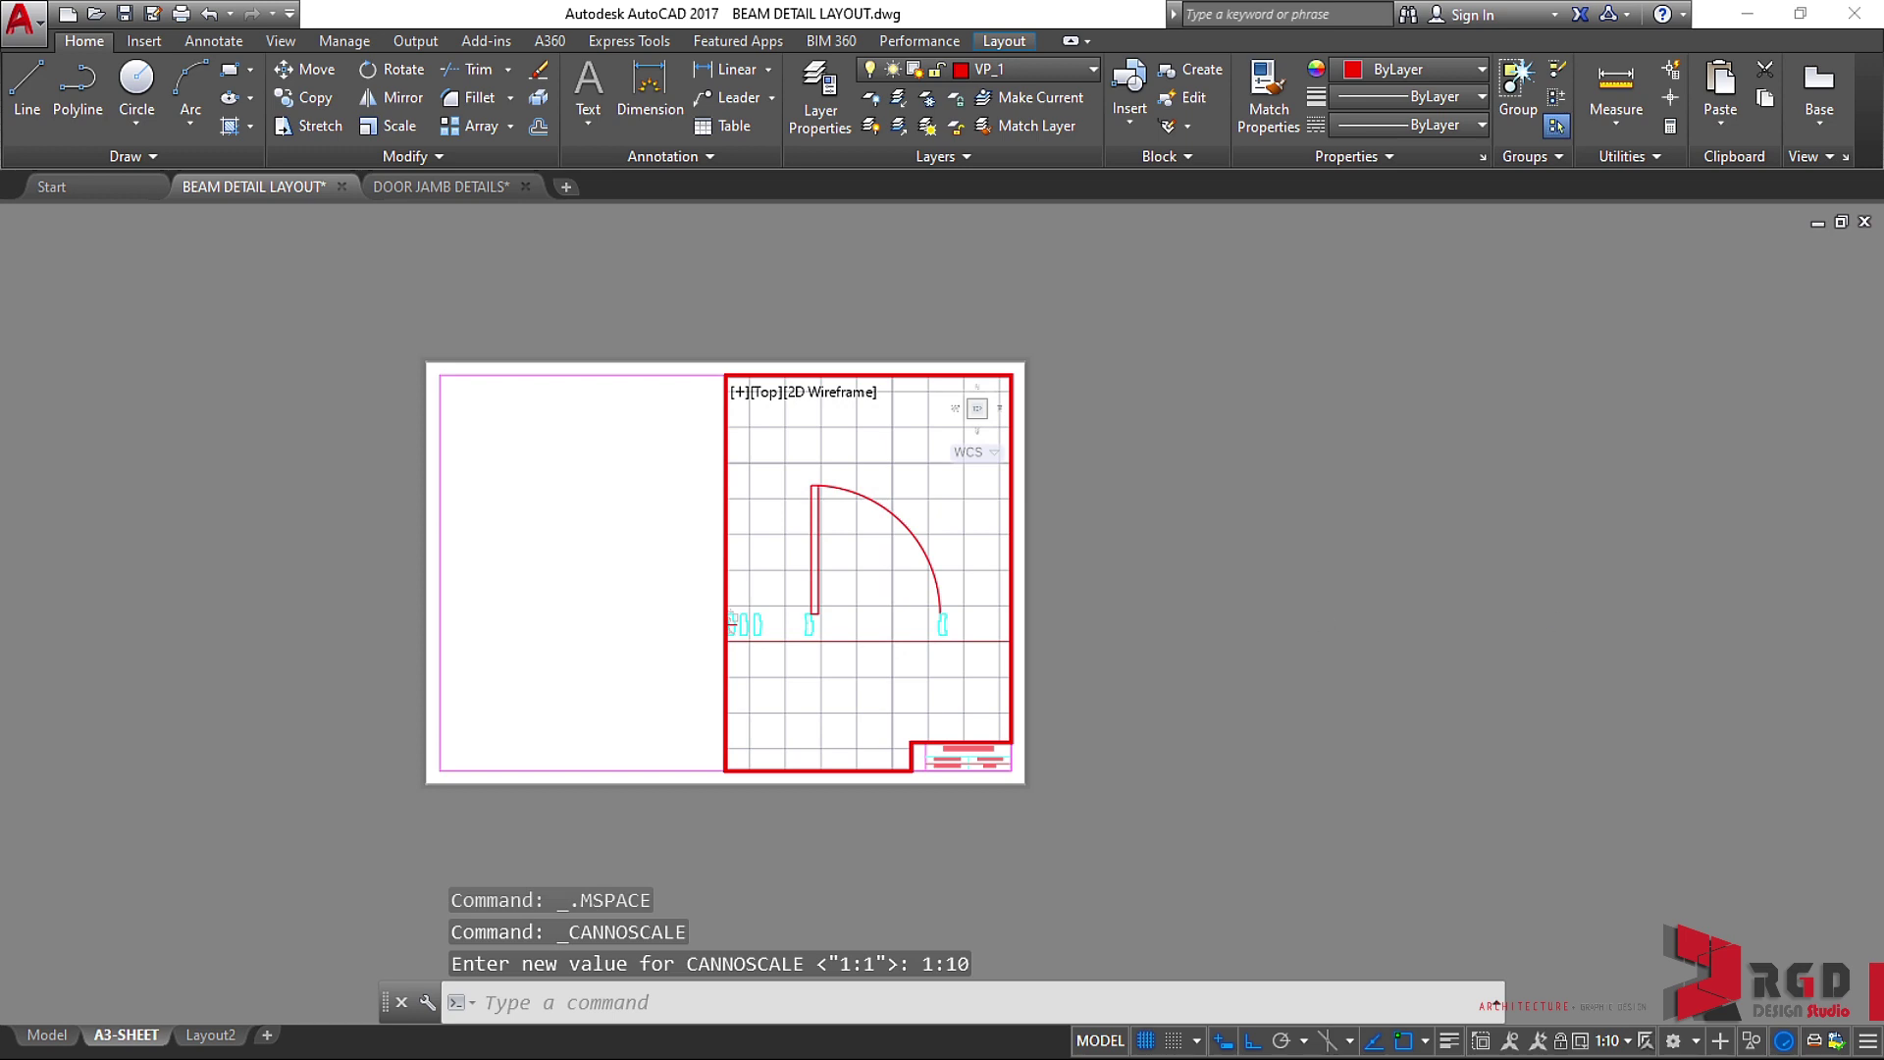
Try a 1:2 scale, revert to 1:10, recentre the detail and return to paper space.
{"action": "left_click", "coordinate": [1601, 1041]}
{"action": "left_click", "coordinate": [1600, 496]}
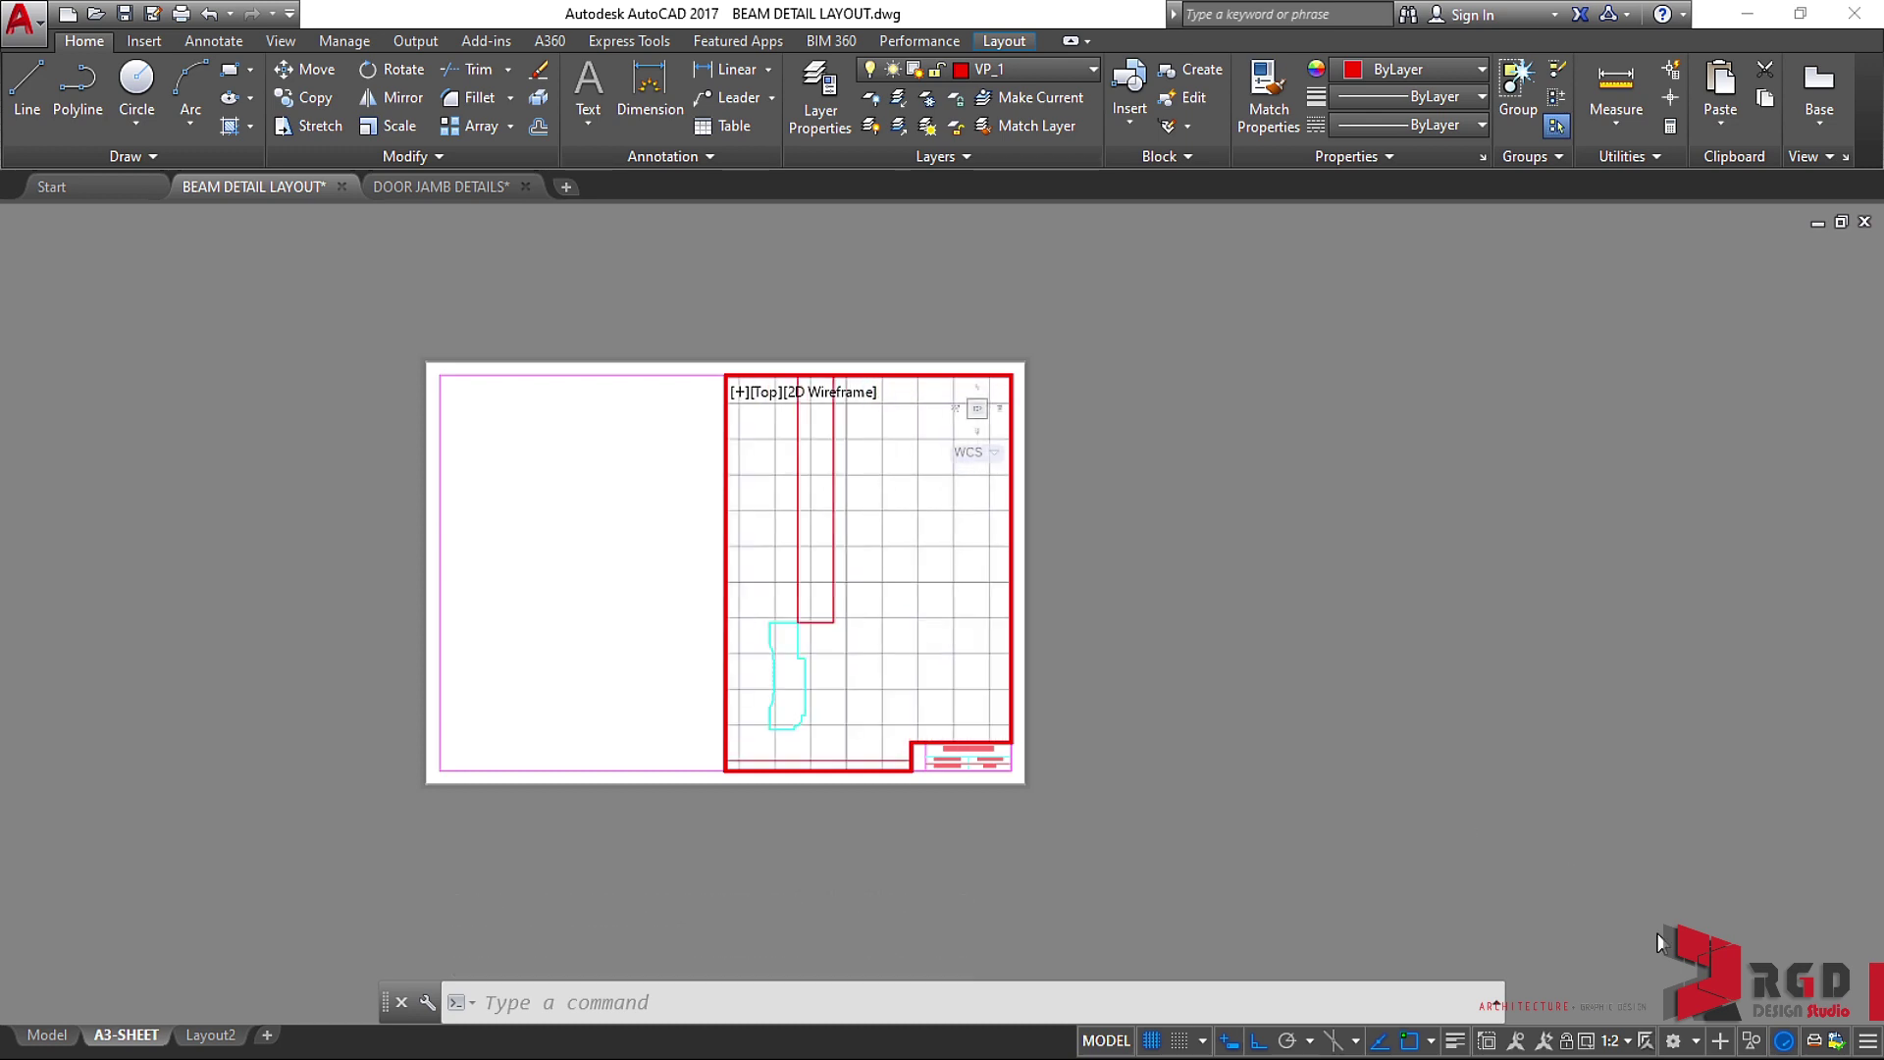
{"action": "left_click", "coordinate": [1626, 1044]}
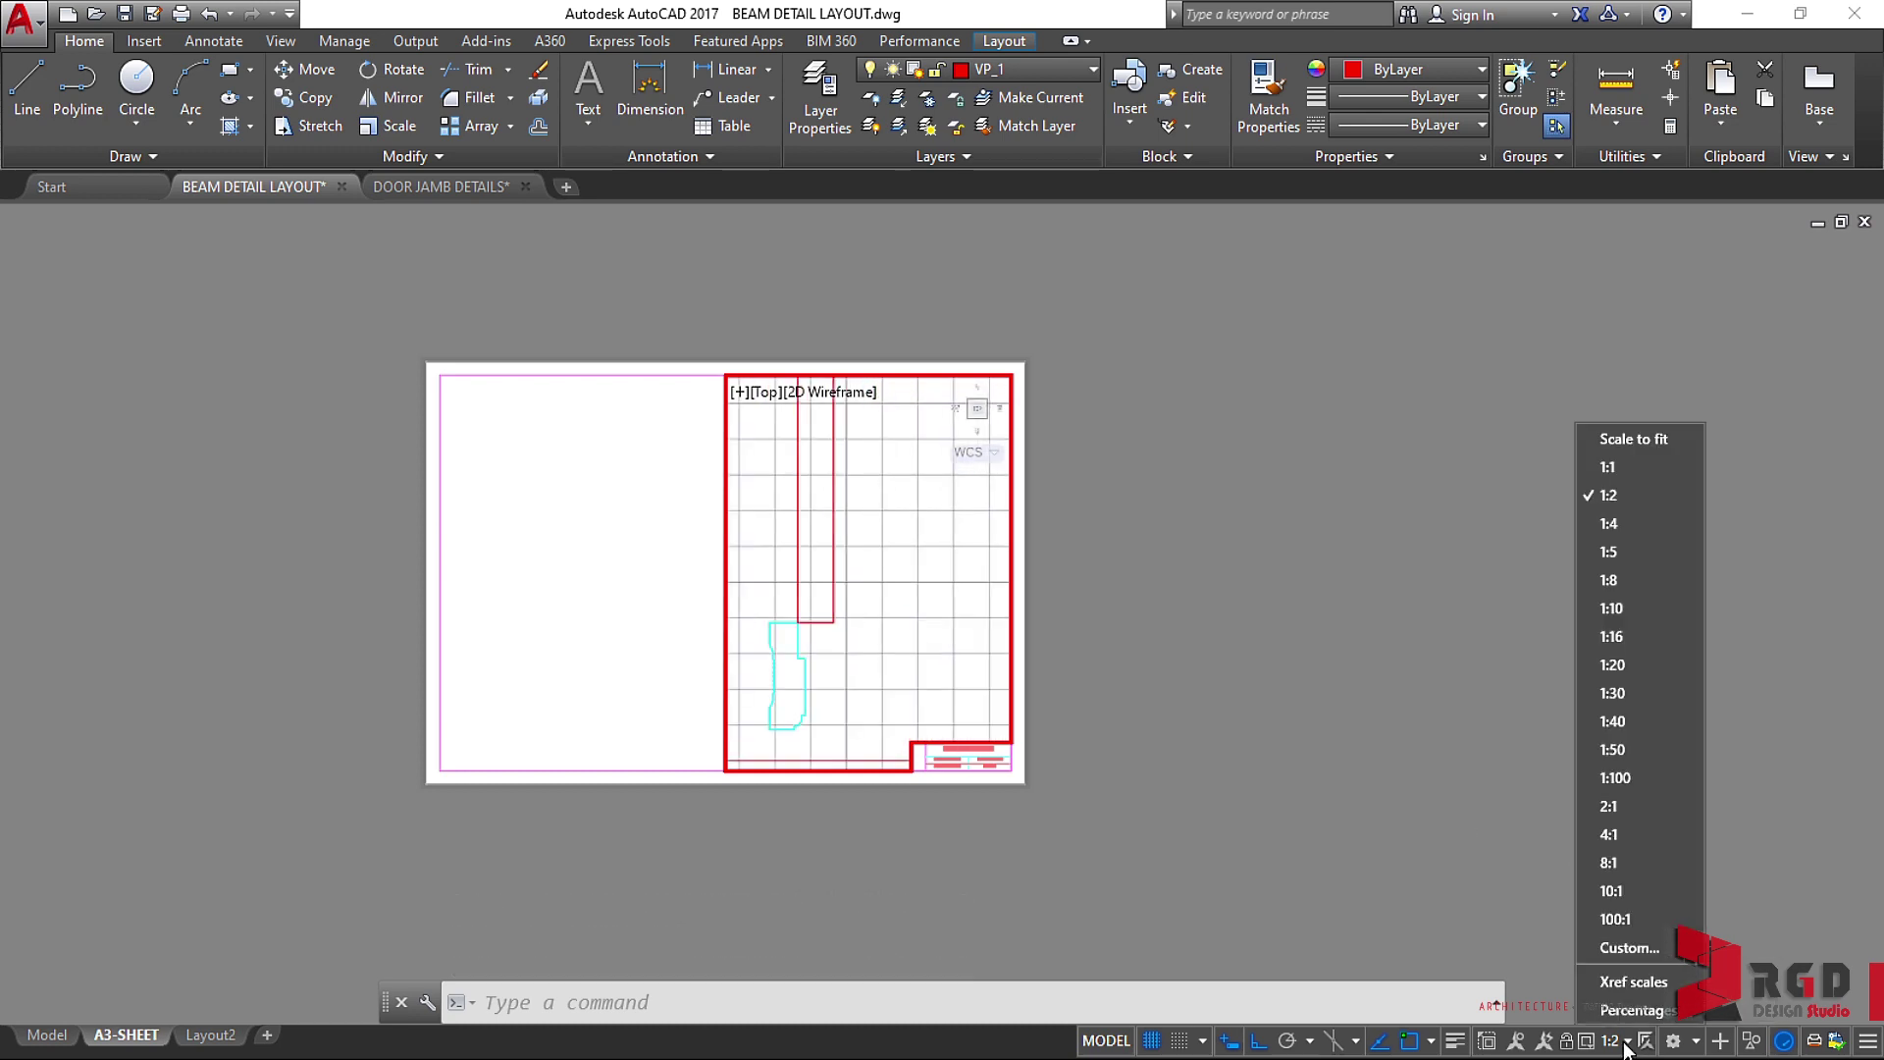
{"action": "left_click", "coordinate": [1610, 608]}
{"action": "mouse_move", "coordinate": [919, 616]}
{"action": "middle_mouse_down"}
{"action": "mouse_move", "coordinate": [885, 631]}
{"action": "mouse_move", "coordinate": [901, 620]}
{"action": "middle_mouse_up"}
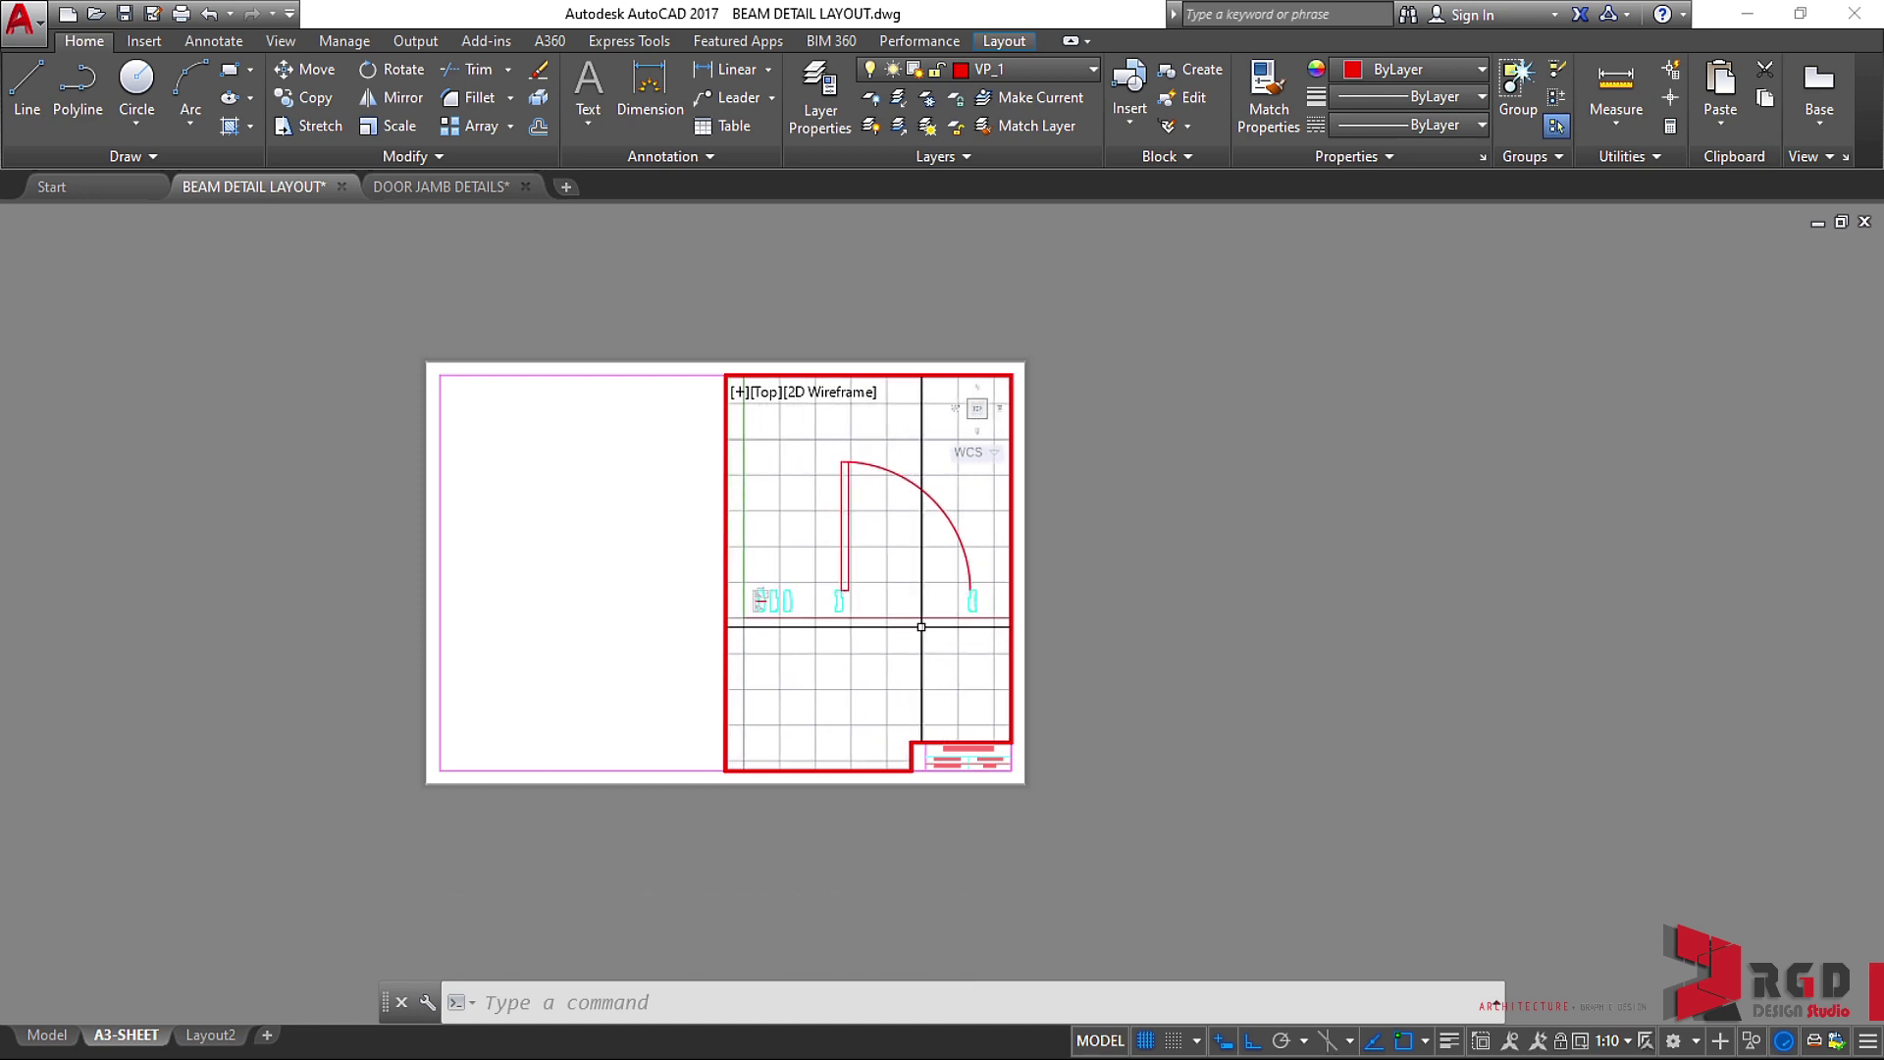
{"action": "double_click", "coordinate": [674, 584]}
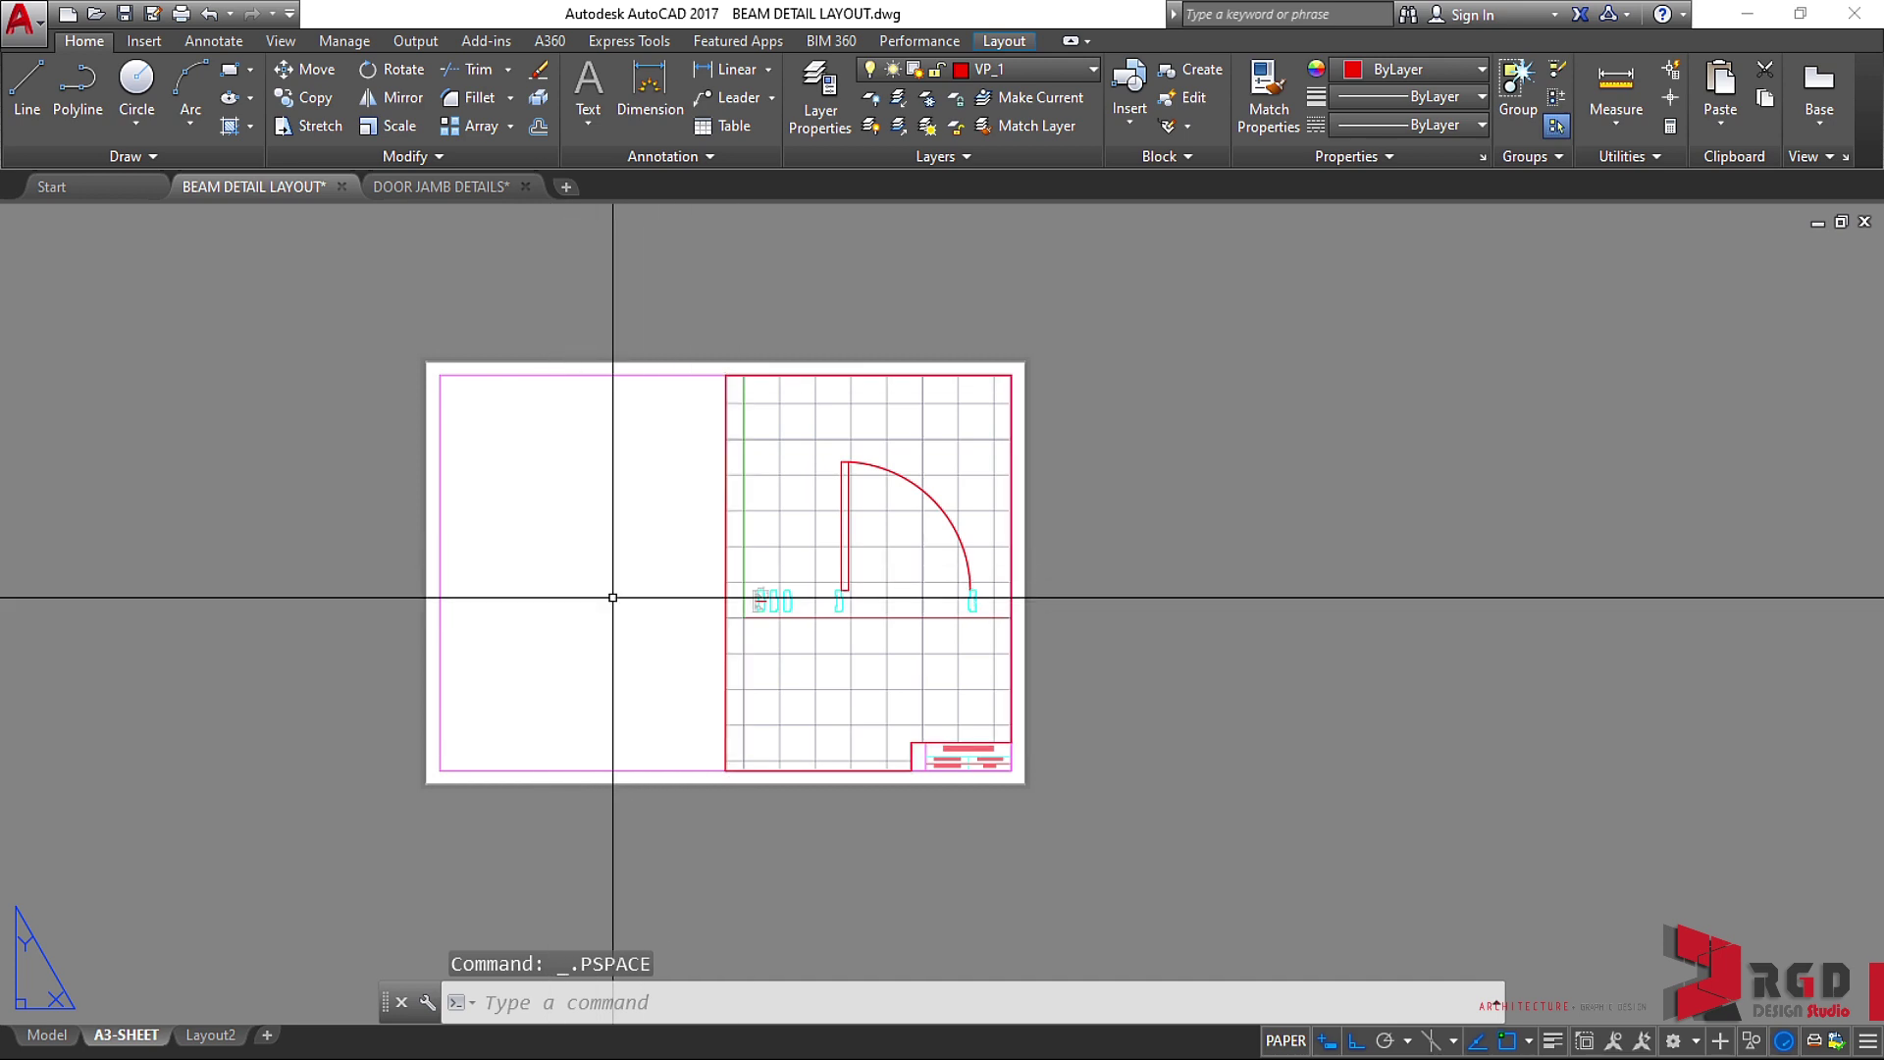
Draw an MV viewport from the top corner to the left border's midpoint via Midpoint snap.
{"action": "type", "text": "MV"}
{"action": "key", "text": "Return"}
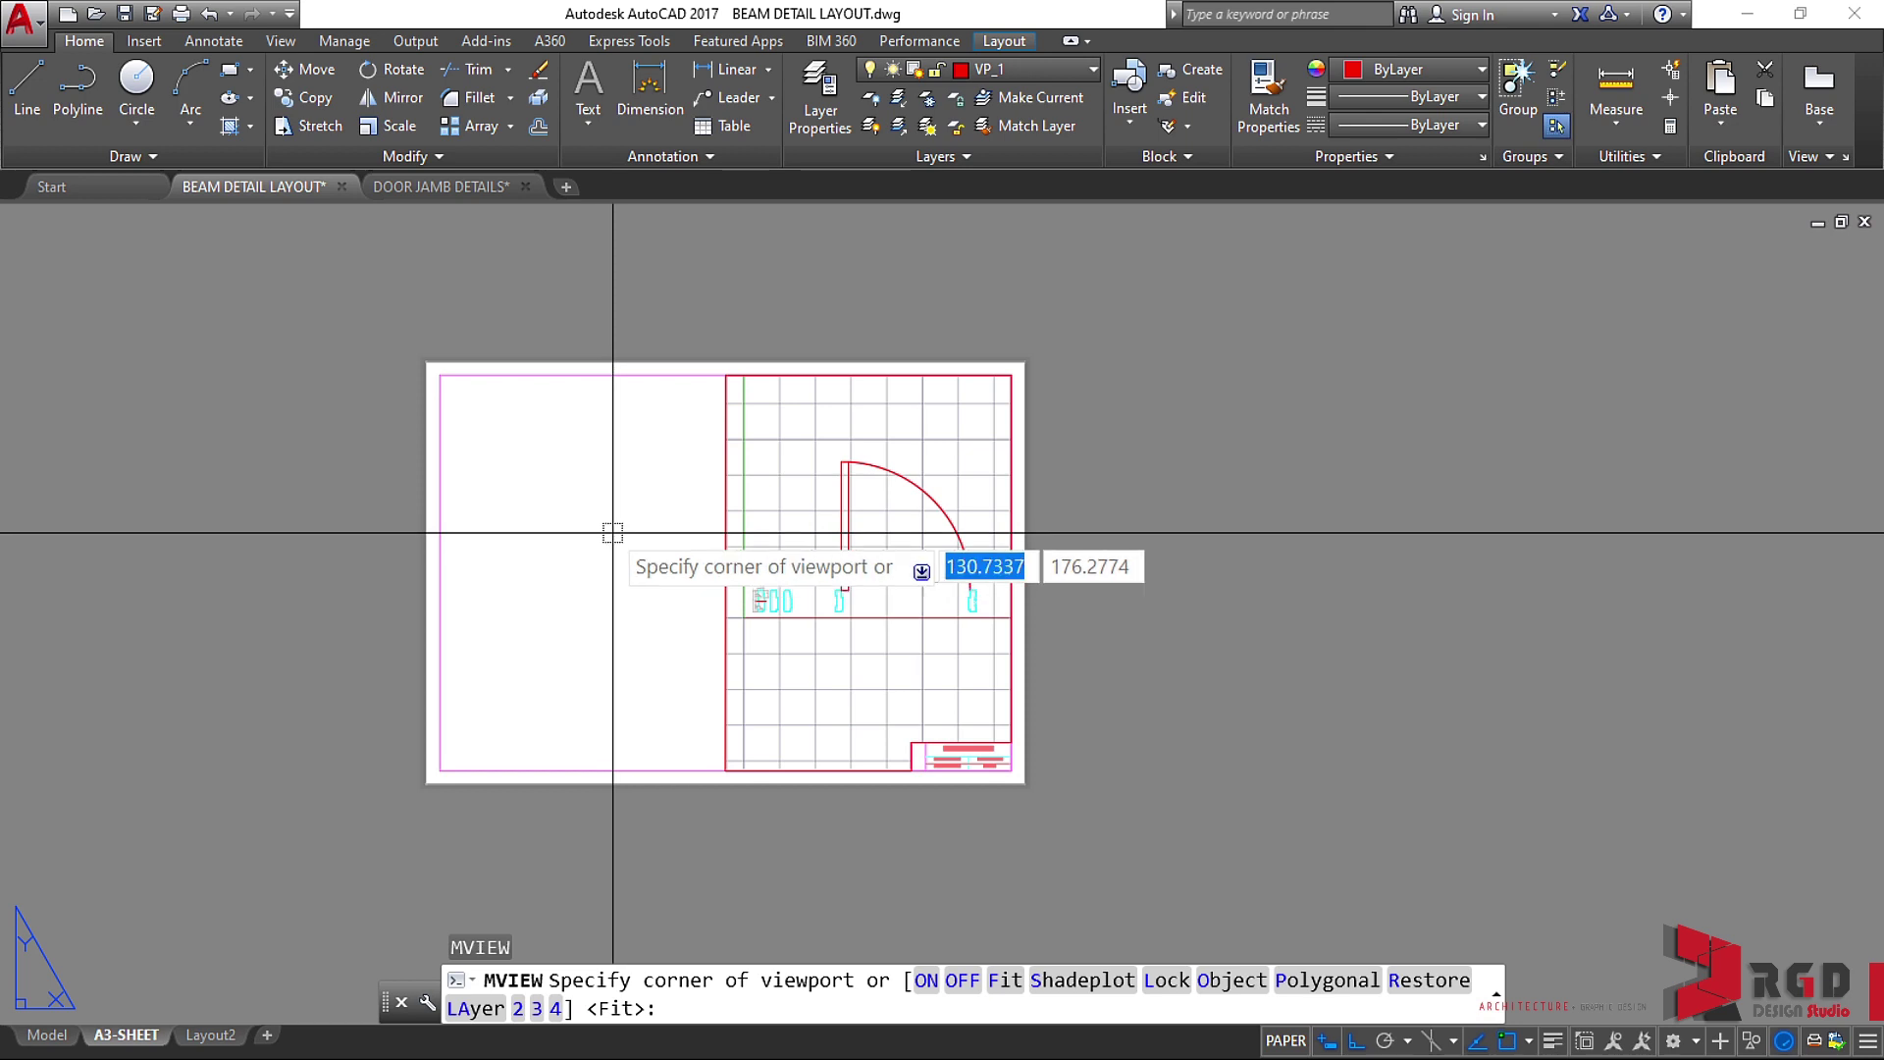
{"action": "left_click", "coordinate": [726, 375]}
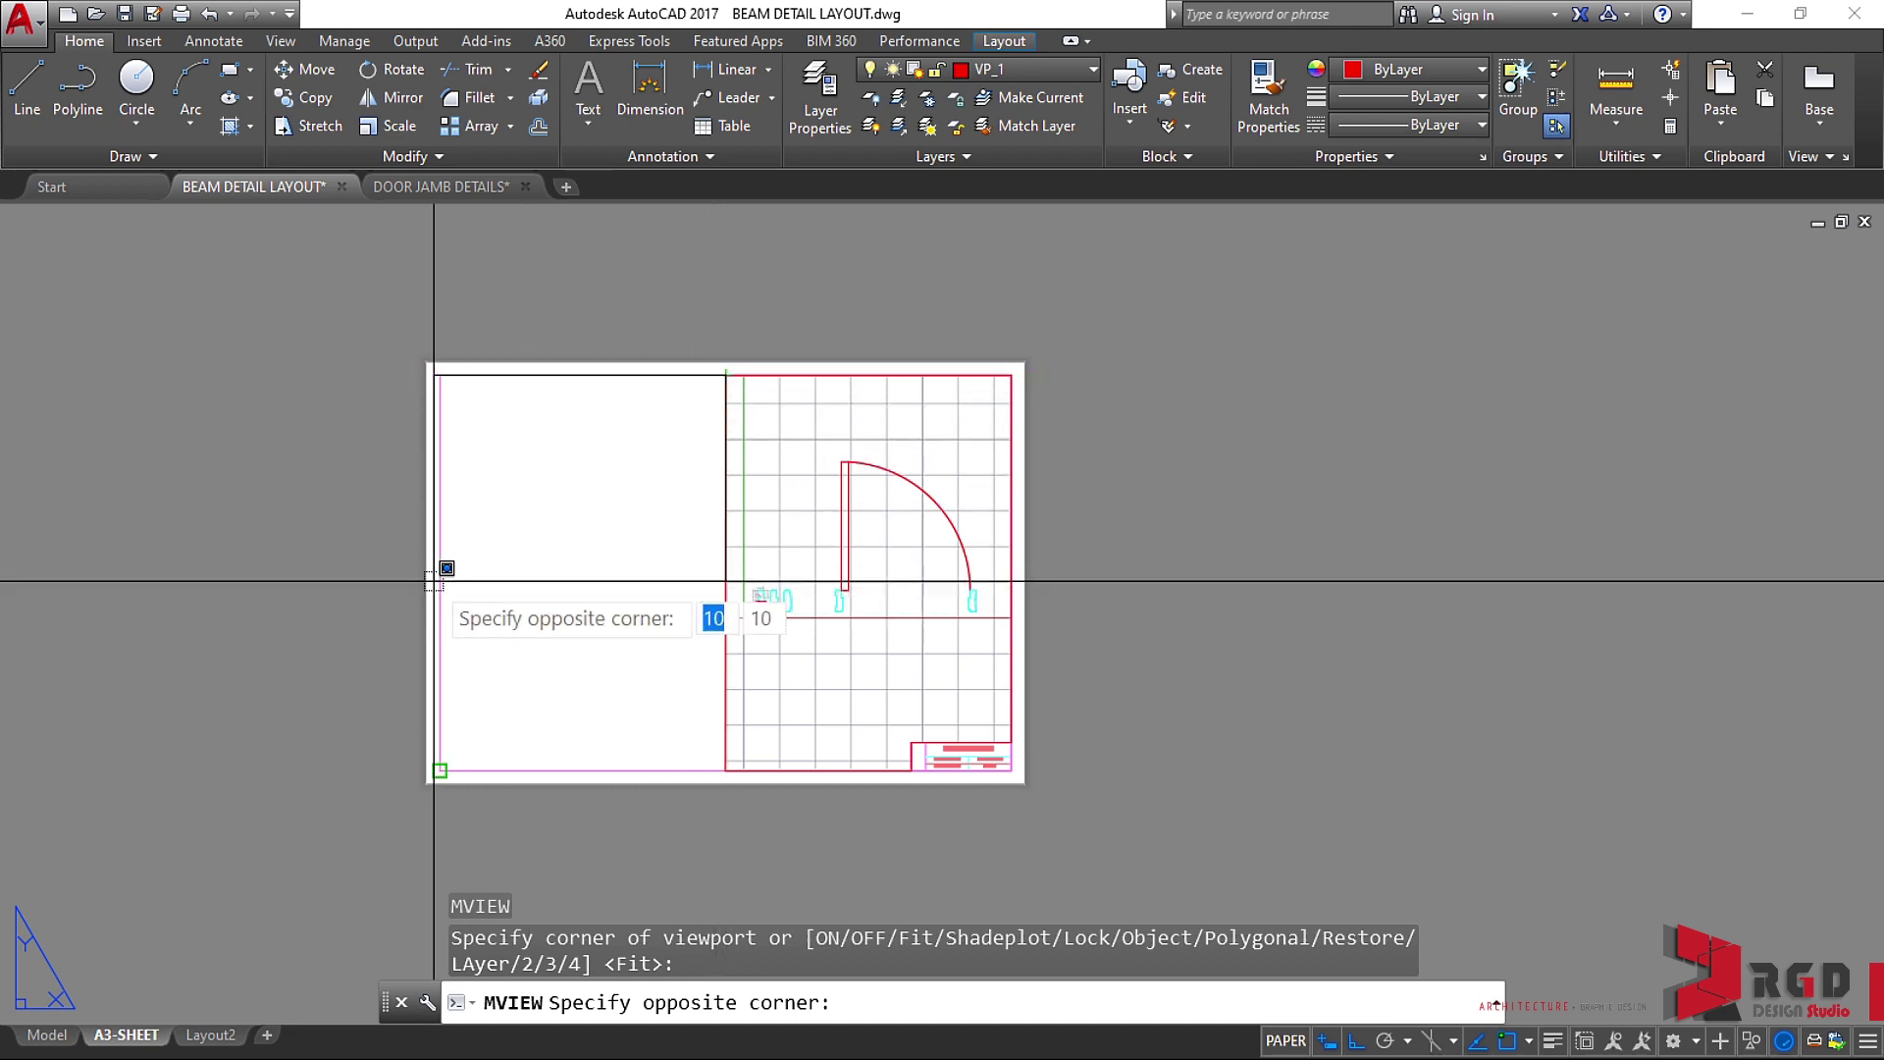
{"action": "right_click", "coordinate": [442, 546], "text": "shift"}
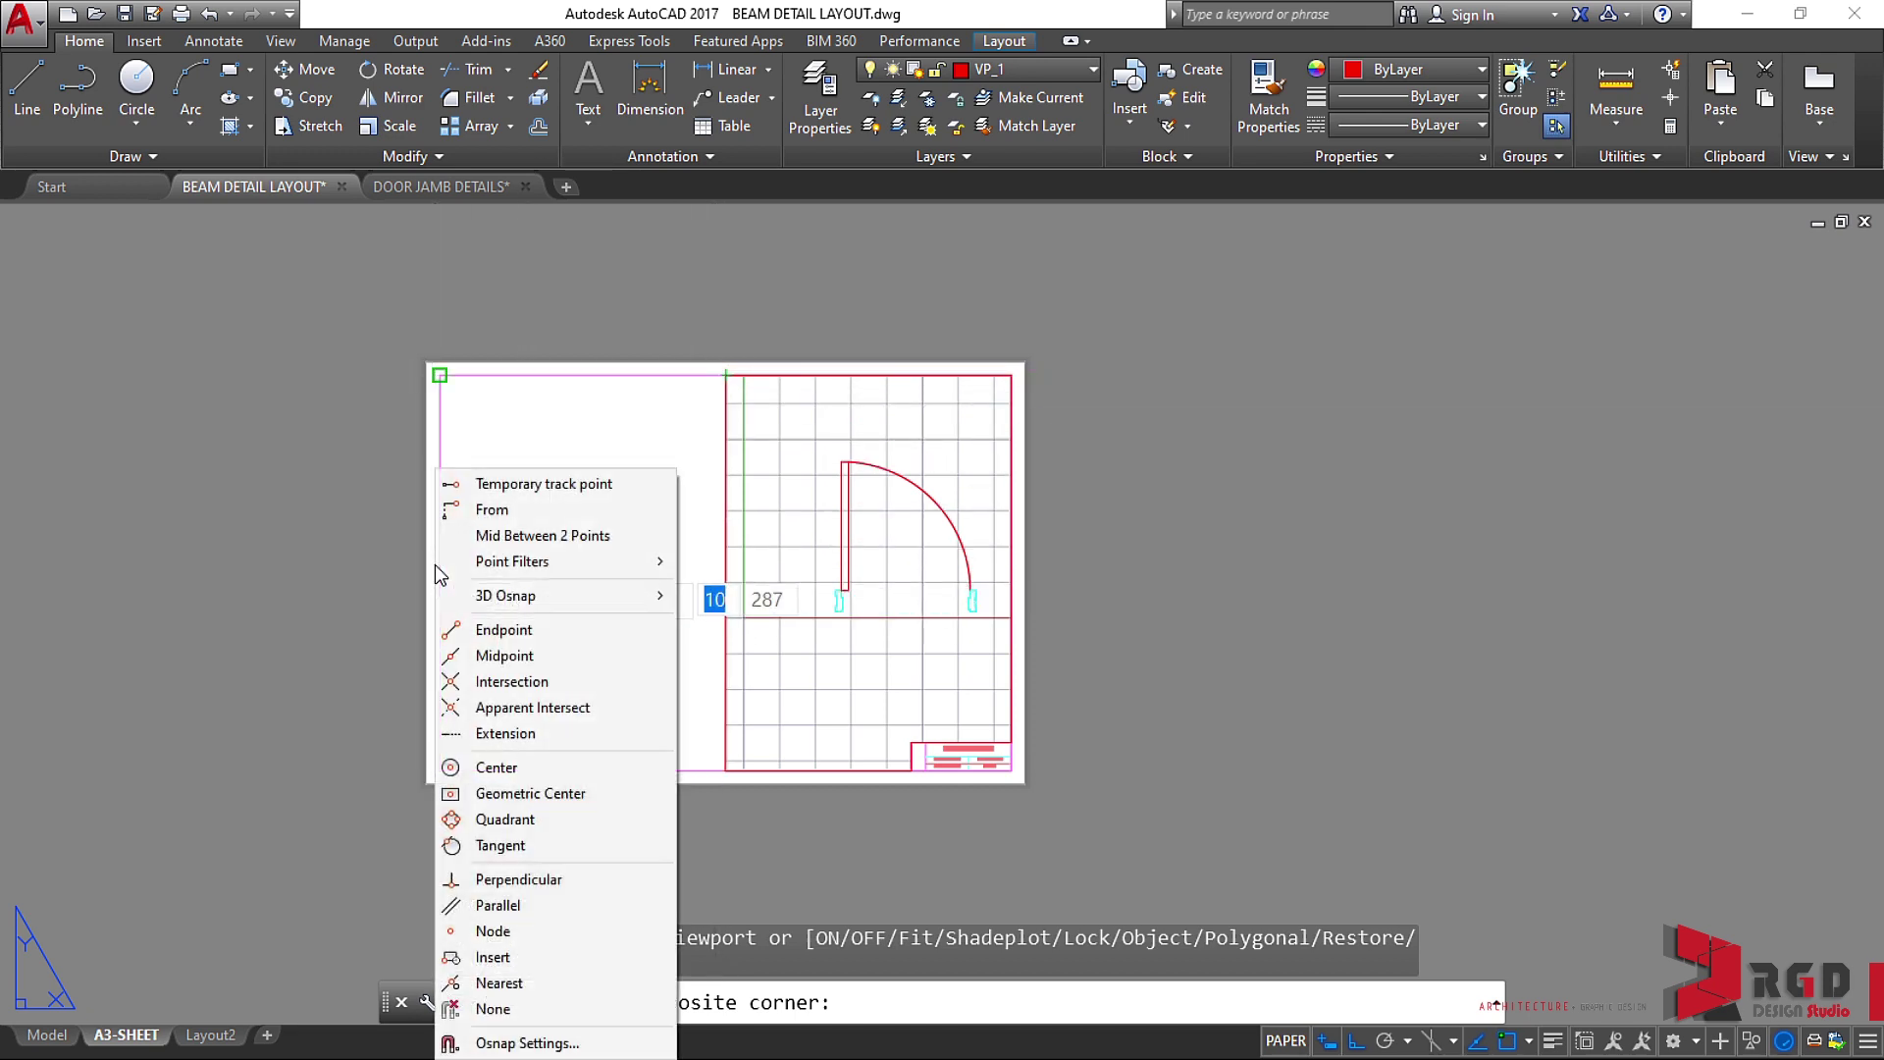
{"action": "left_click", "coordinate": [504, 652]}
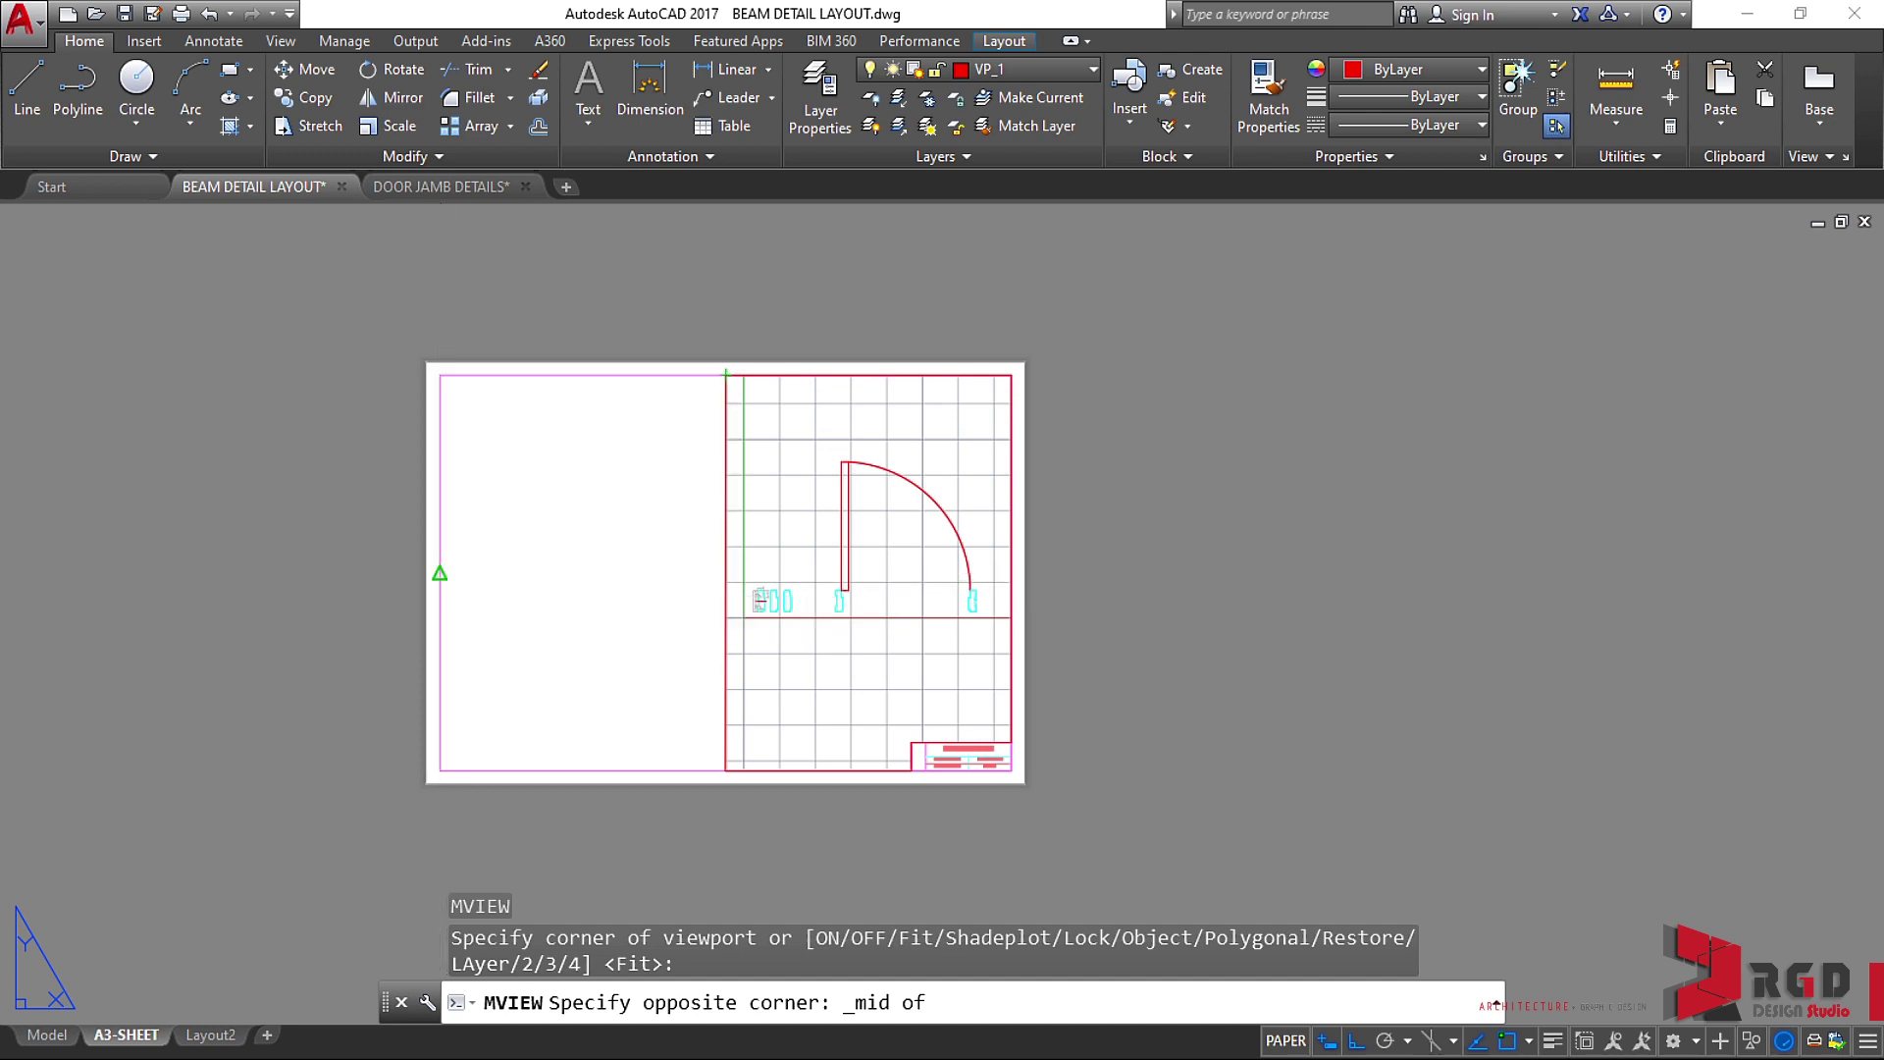
{"action": "left_click", "coordinate": [447, 572]}
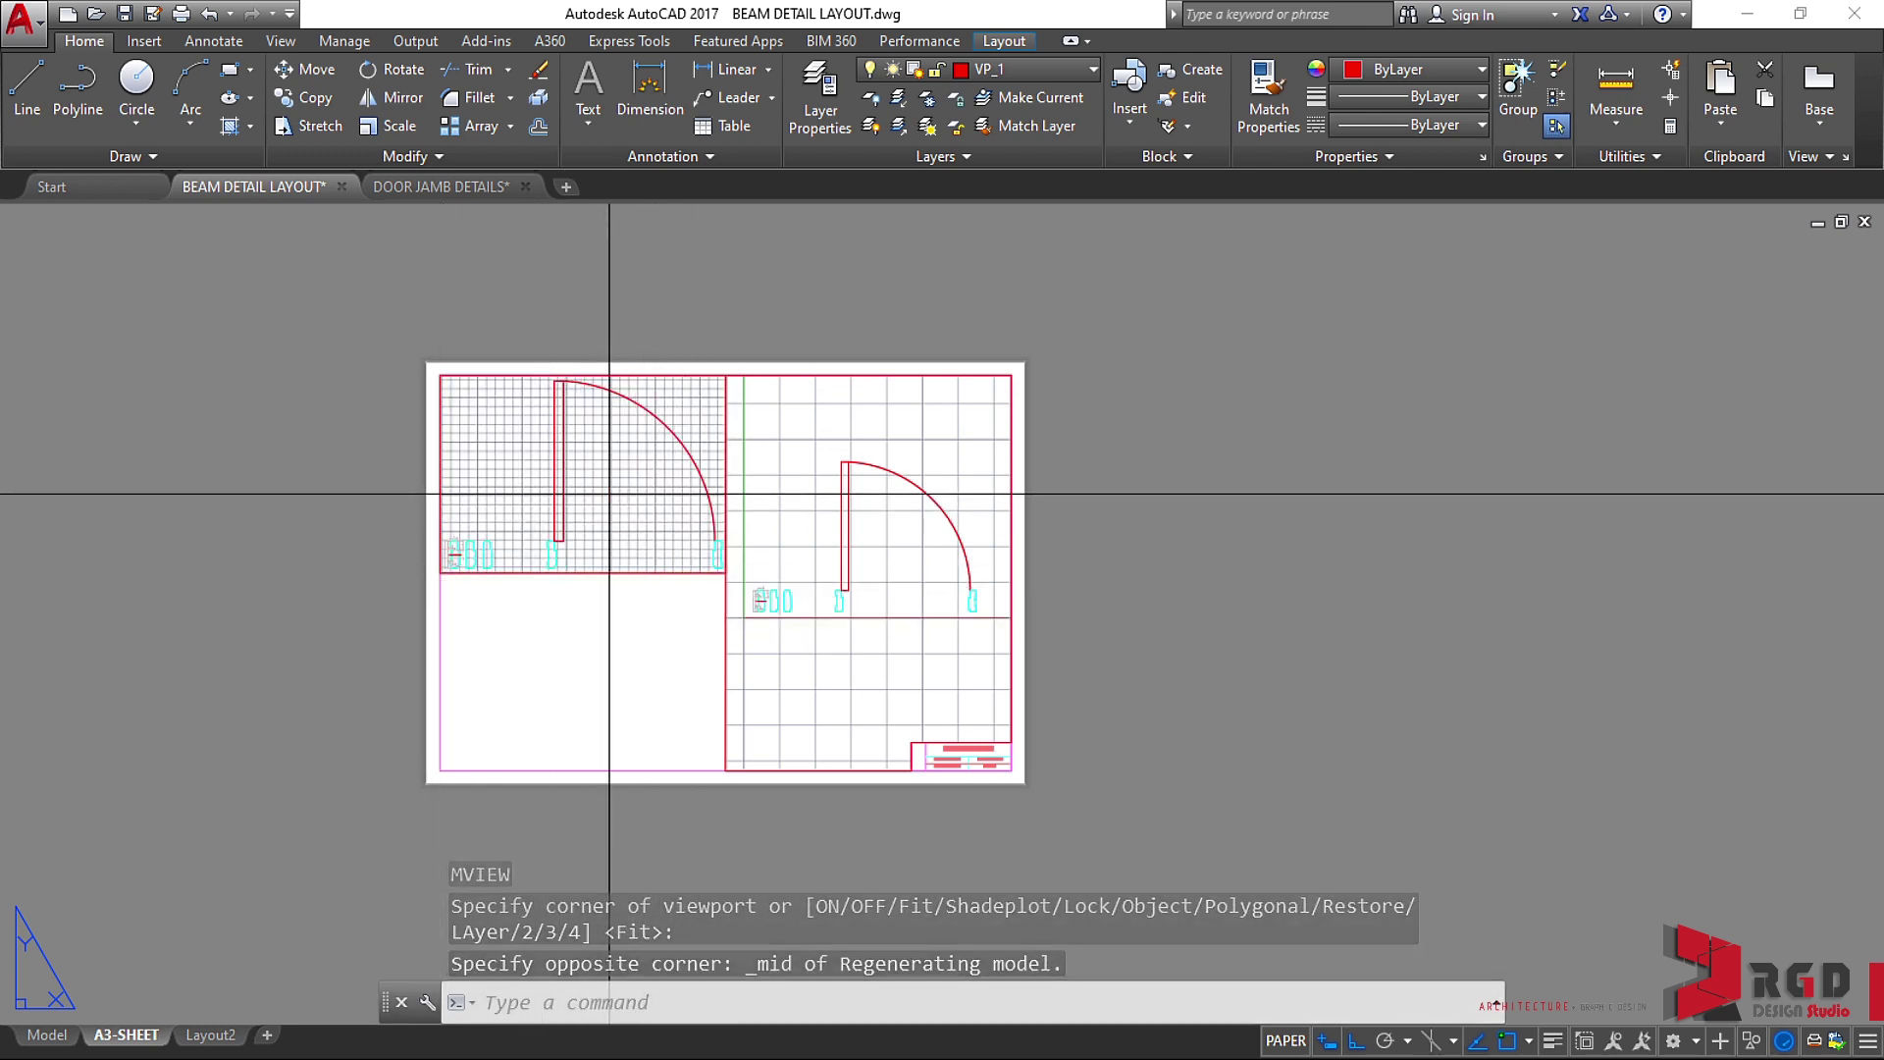
Zoom into the jamb profiles inside the upper-left viewport, then zoom the layout to show both viewports.
{"action": "double_click", "coordinate": [595, 507]}
{"action": "scroll", "coordinate": [526, 539], "scroll_direction": "up", "scroll_amount": 5}
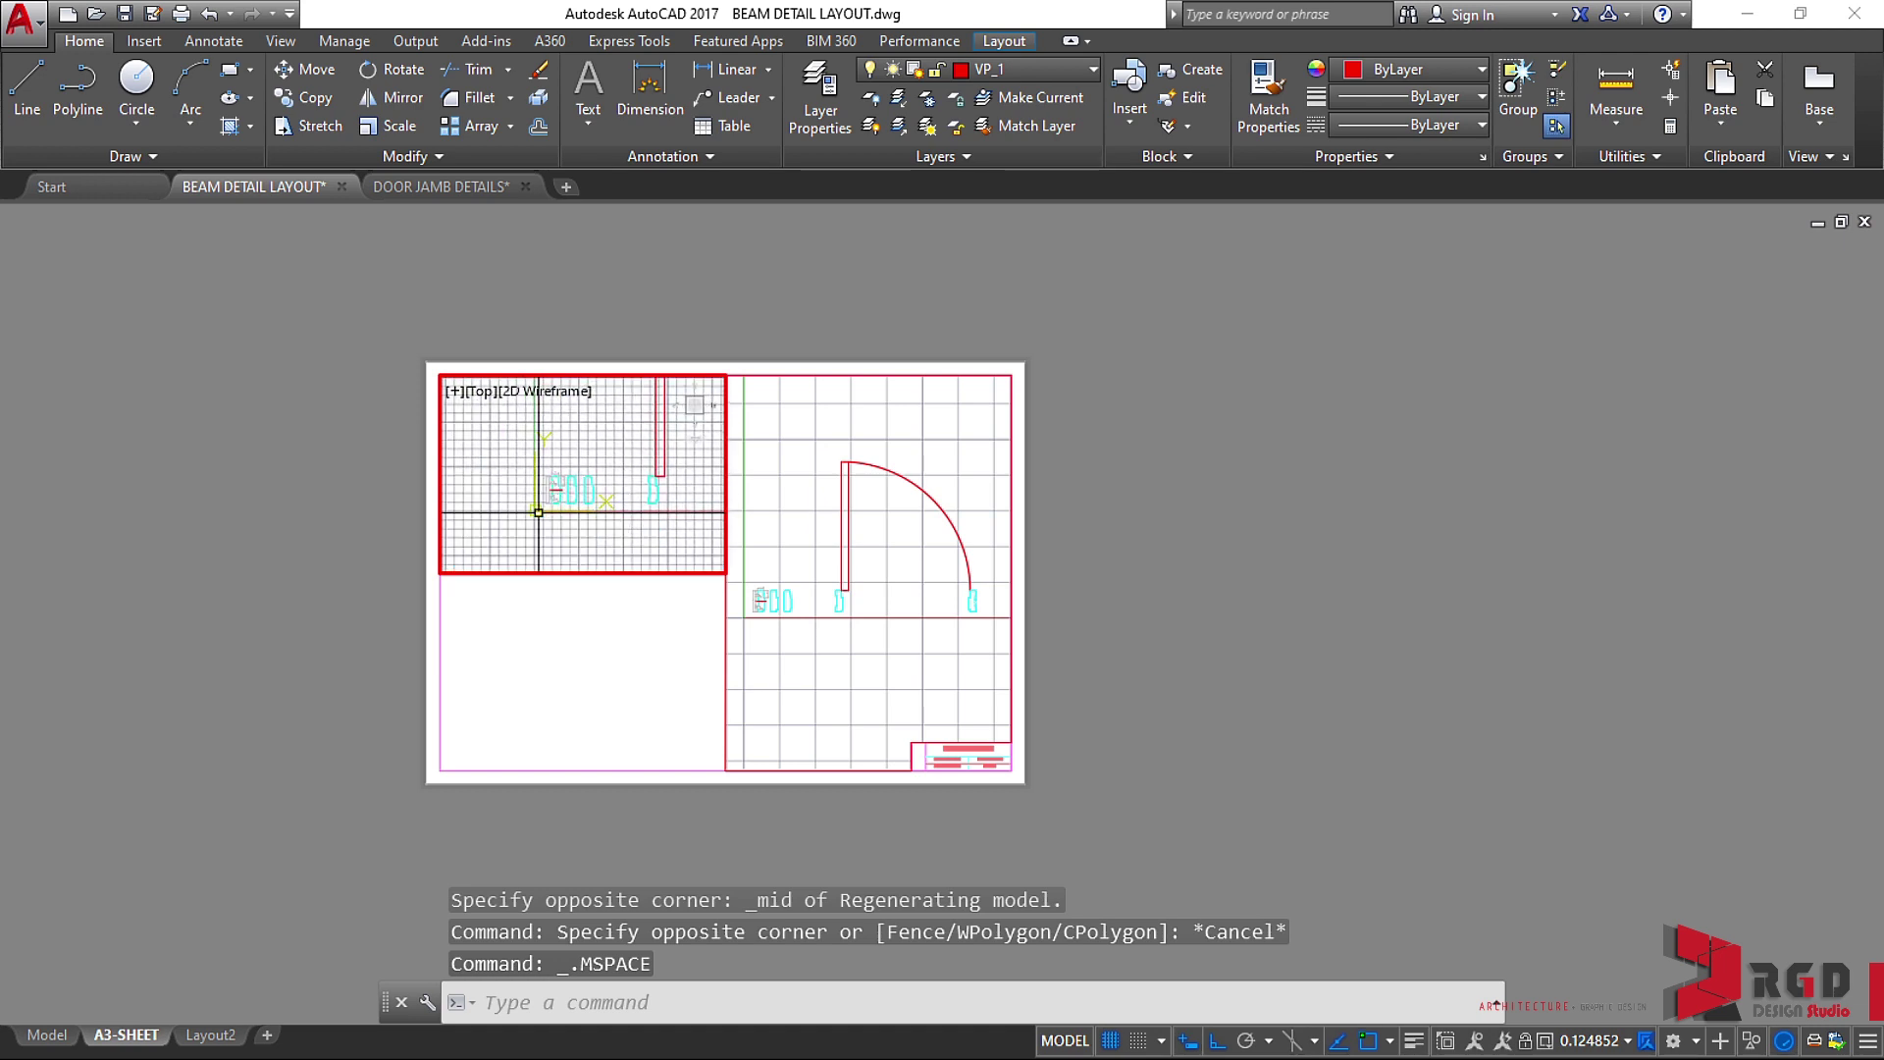
{"action": "scroll", "coordinate": [547, 495], "scroll_direction": "up", "scroll_amount": 3}
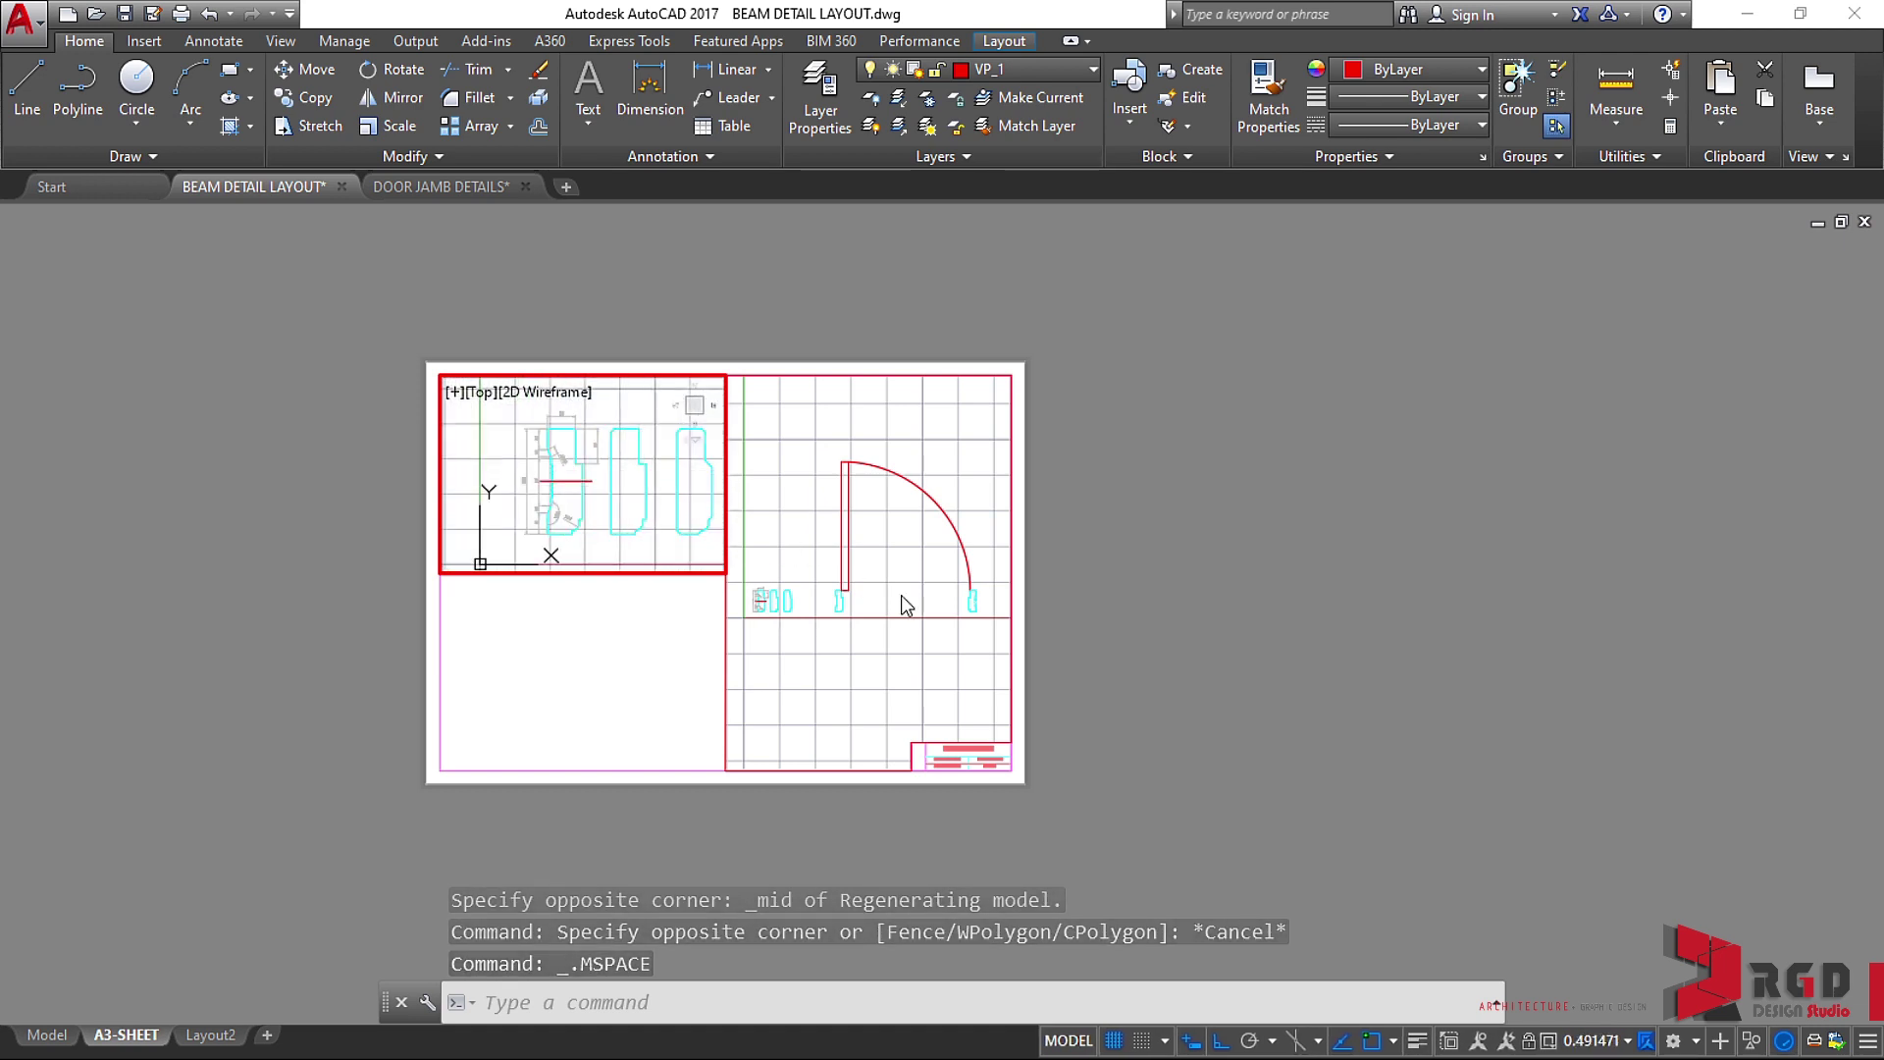
{"action": "double_click", "coordinate": [1080, 596]}
{"action": "scroll", "coordinate": [638, 544], "scroll_direction": "up", "scroll_amount": 2}
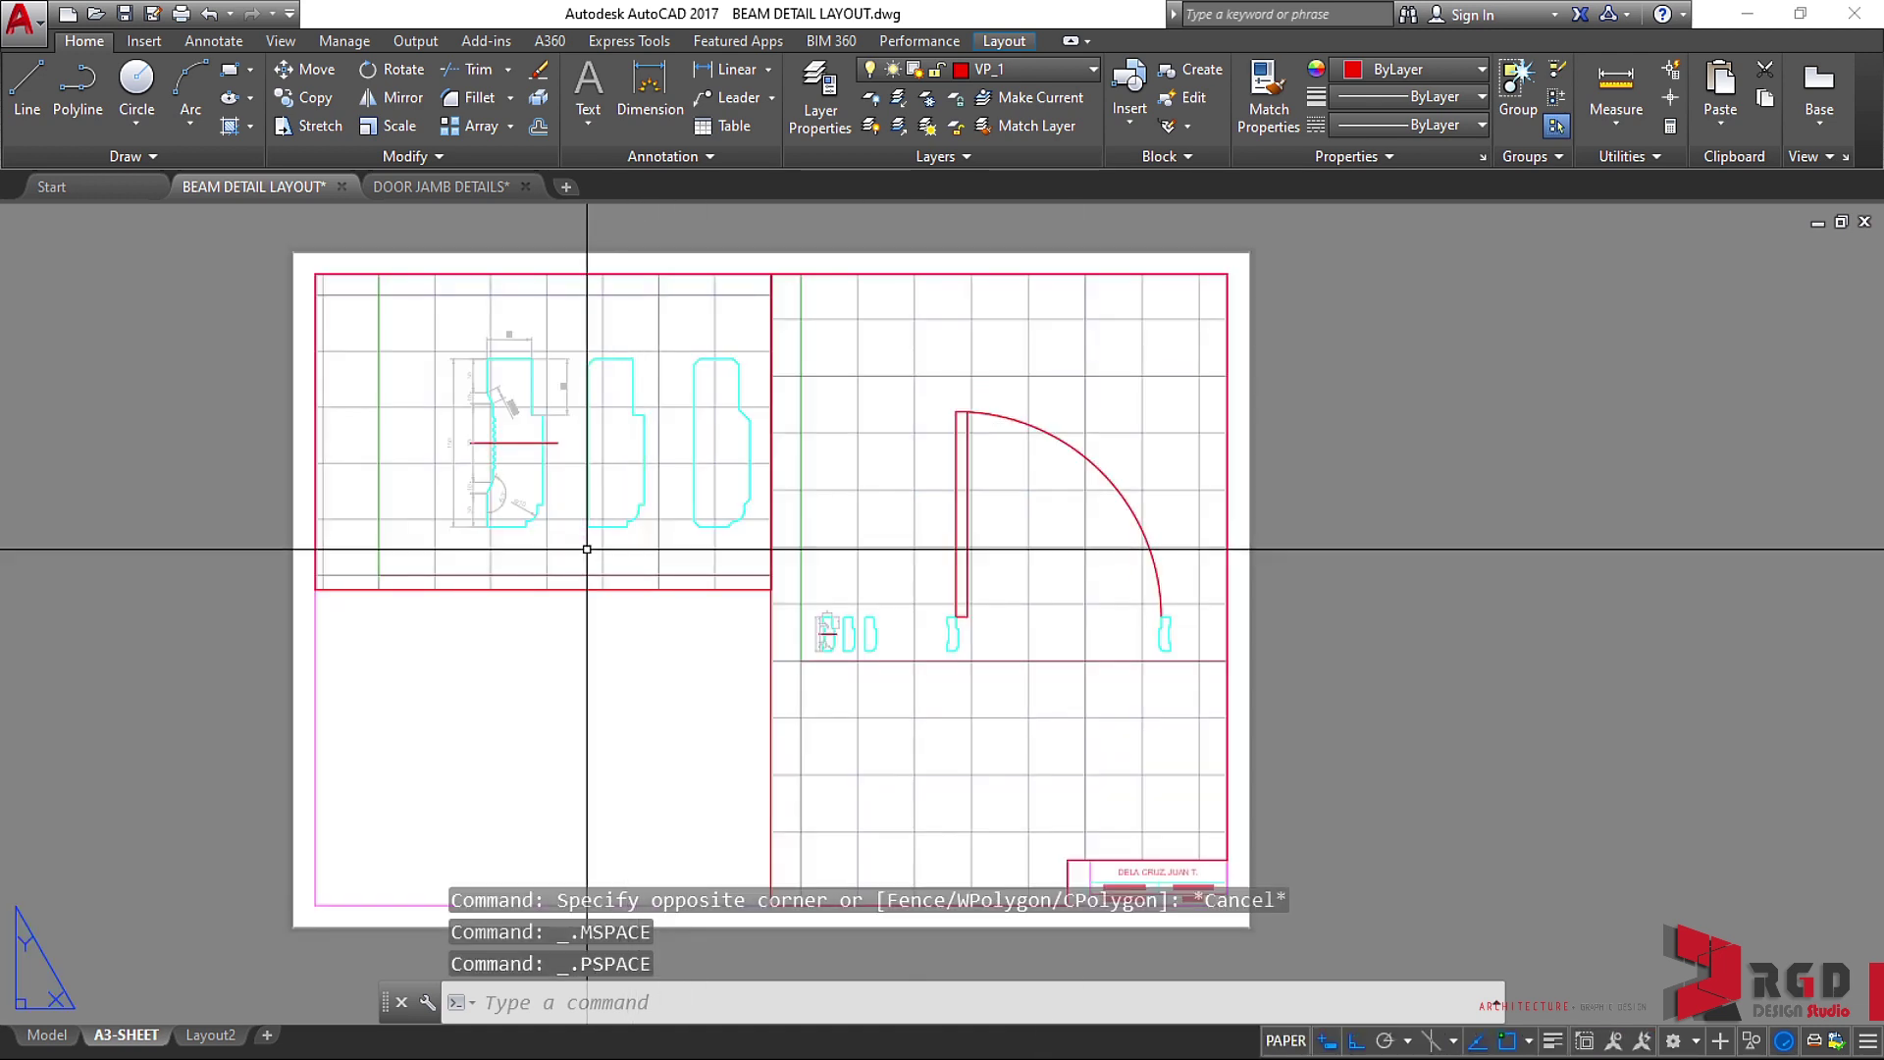
{"action": "scroll", "coordinate": [889, 609], "scroll_direction": "up", "scroll_amount": 2}
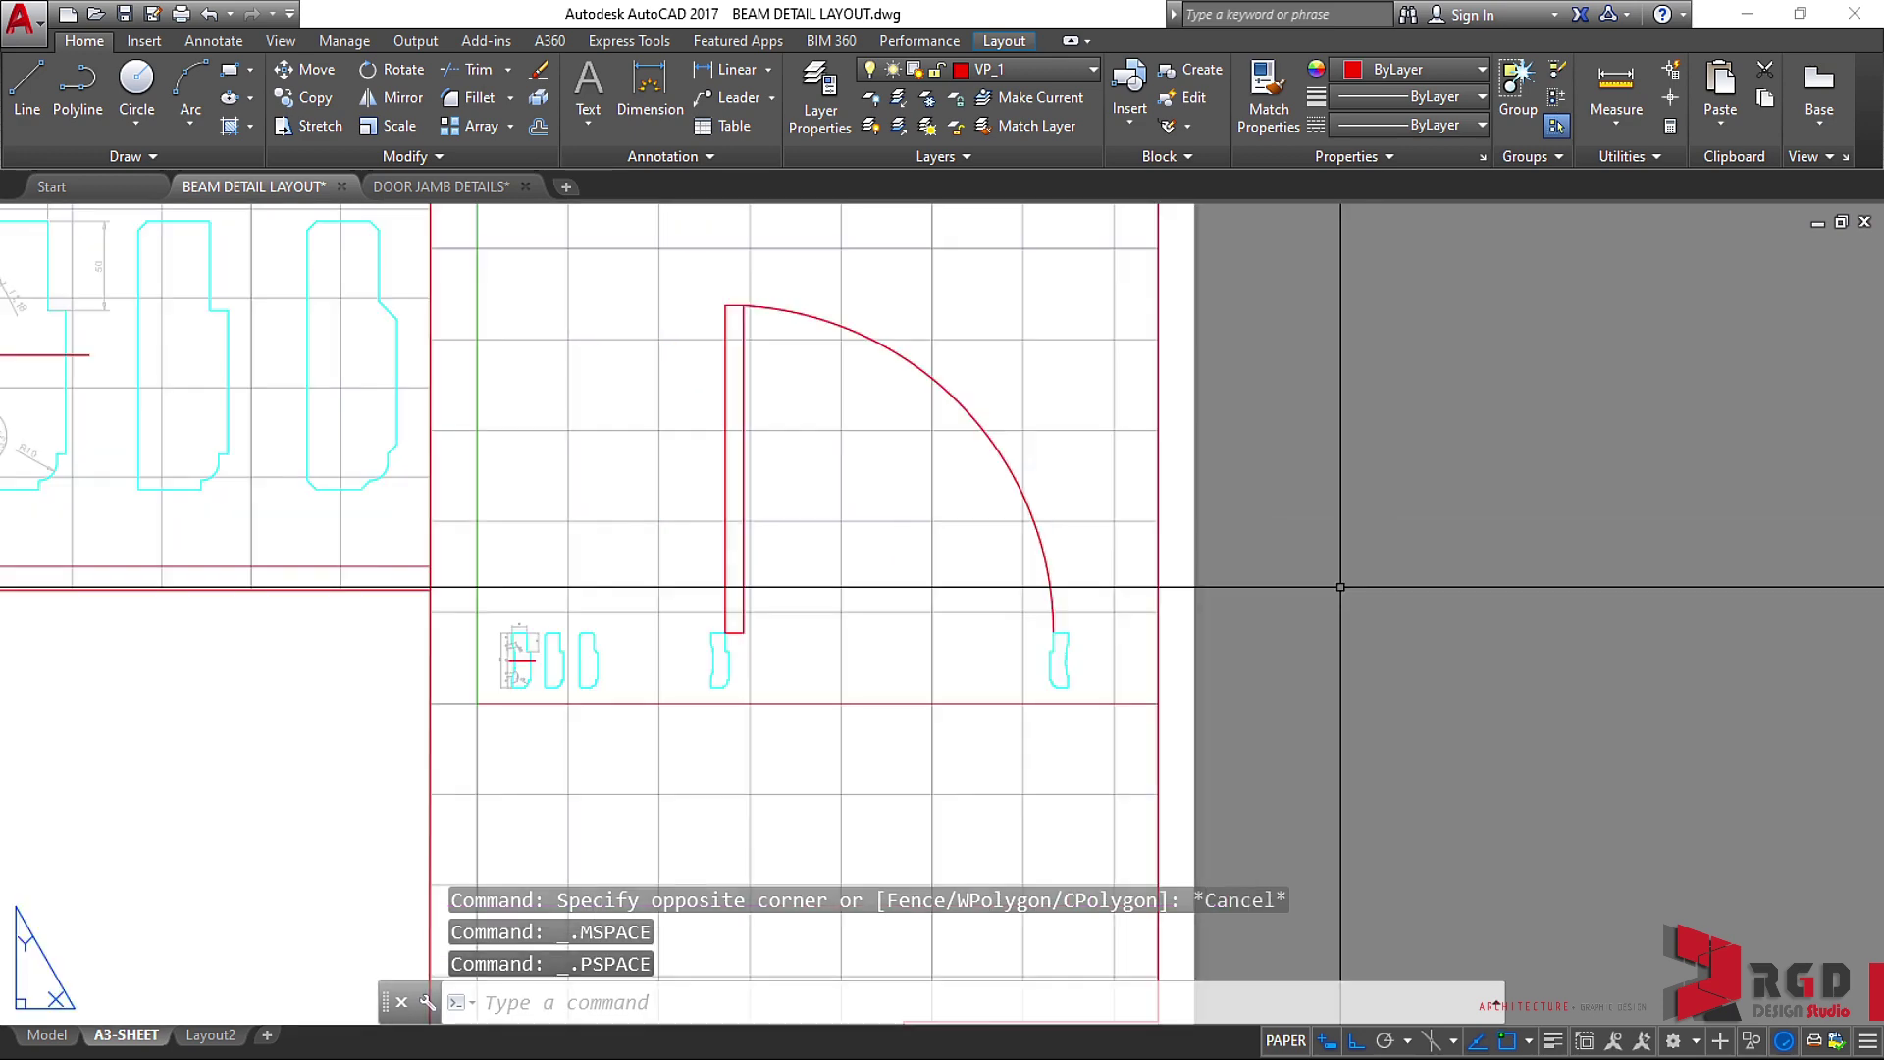
{"action": "middle_click_drag", "start_coordinate": [634, 626], "coordinate": [1148, 778]}
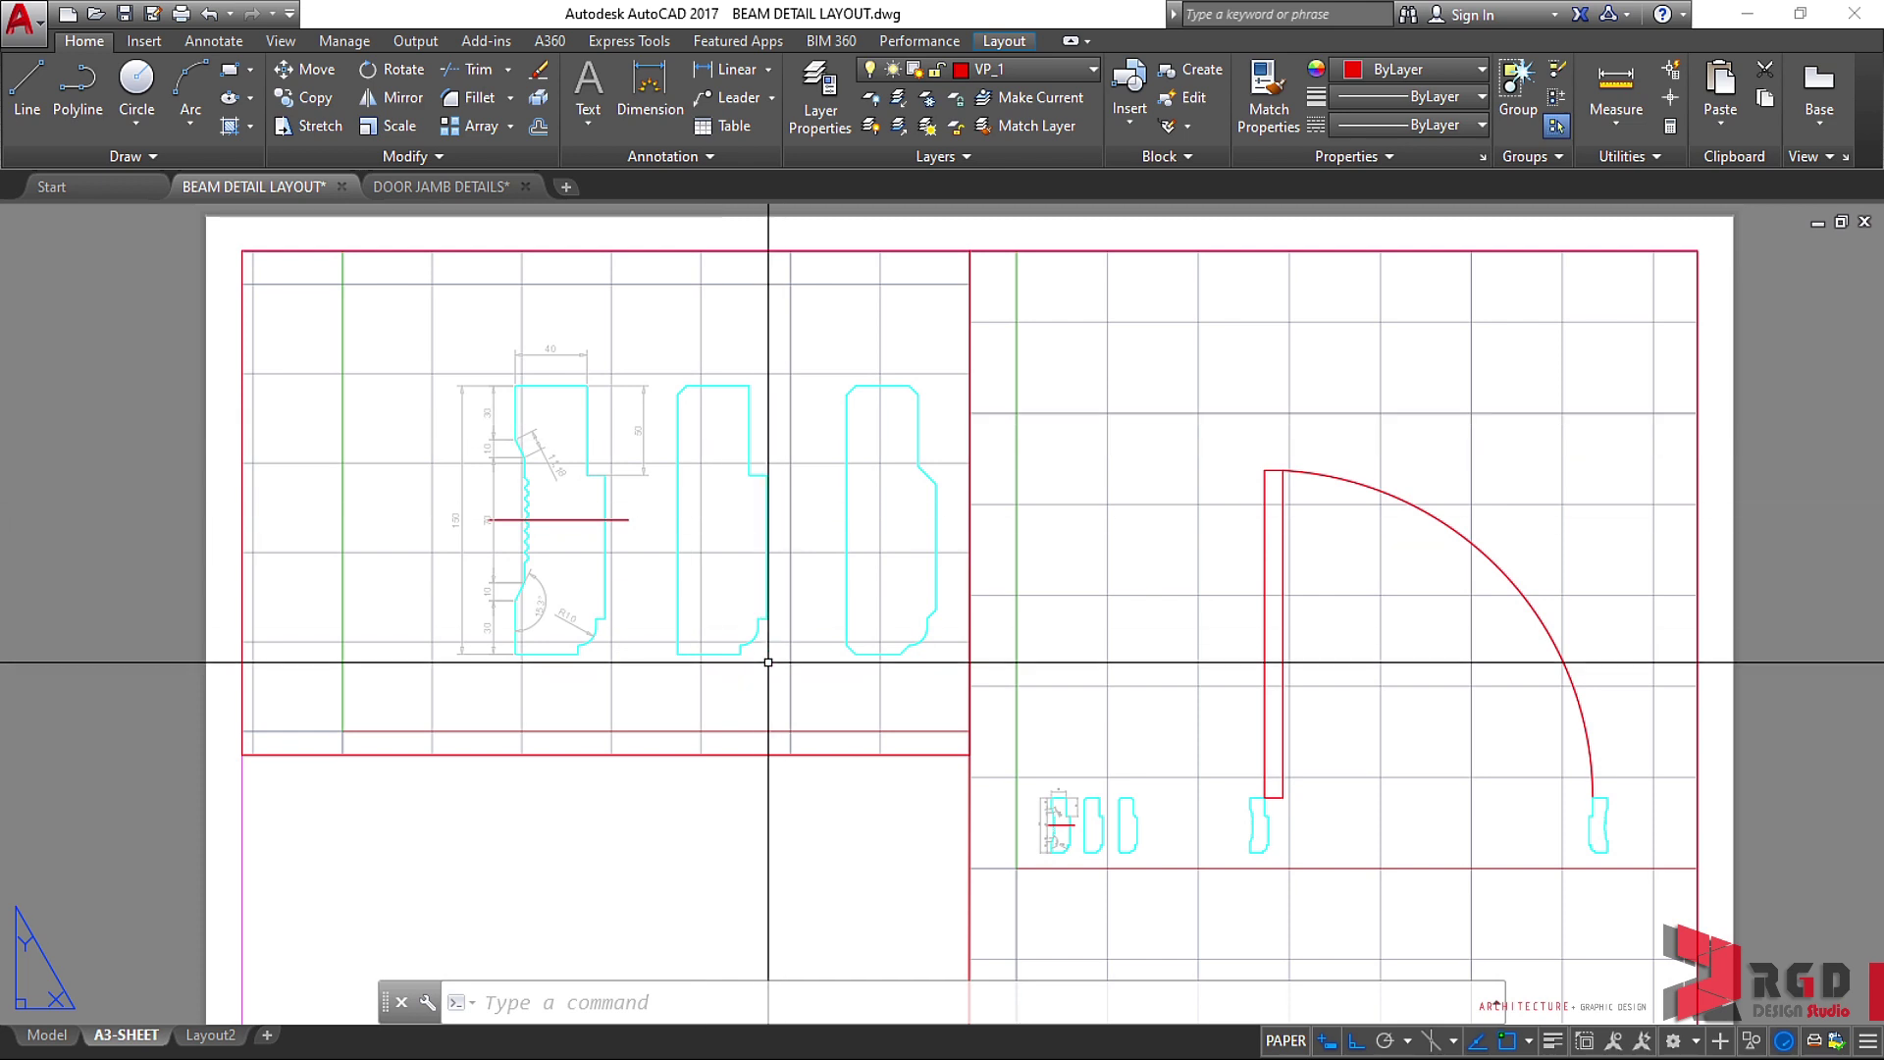
Activate the upper-left viewport and set its scale to 1:2.
{"action": "double_click", "coordinate": [670, 687]}
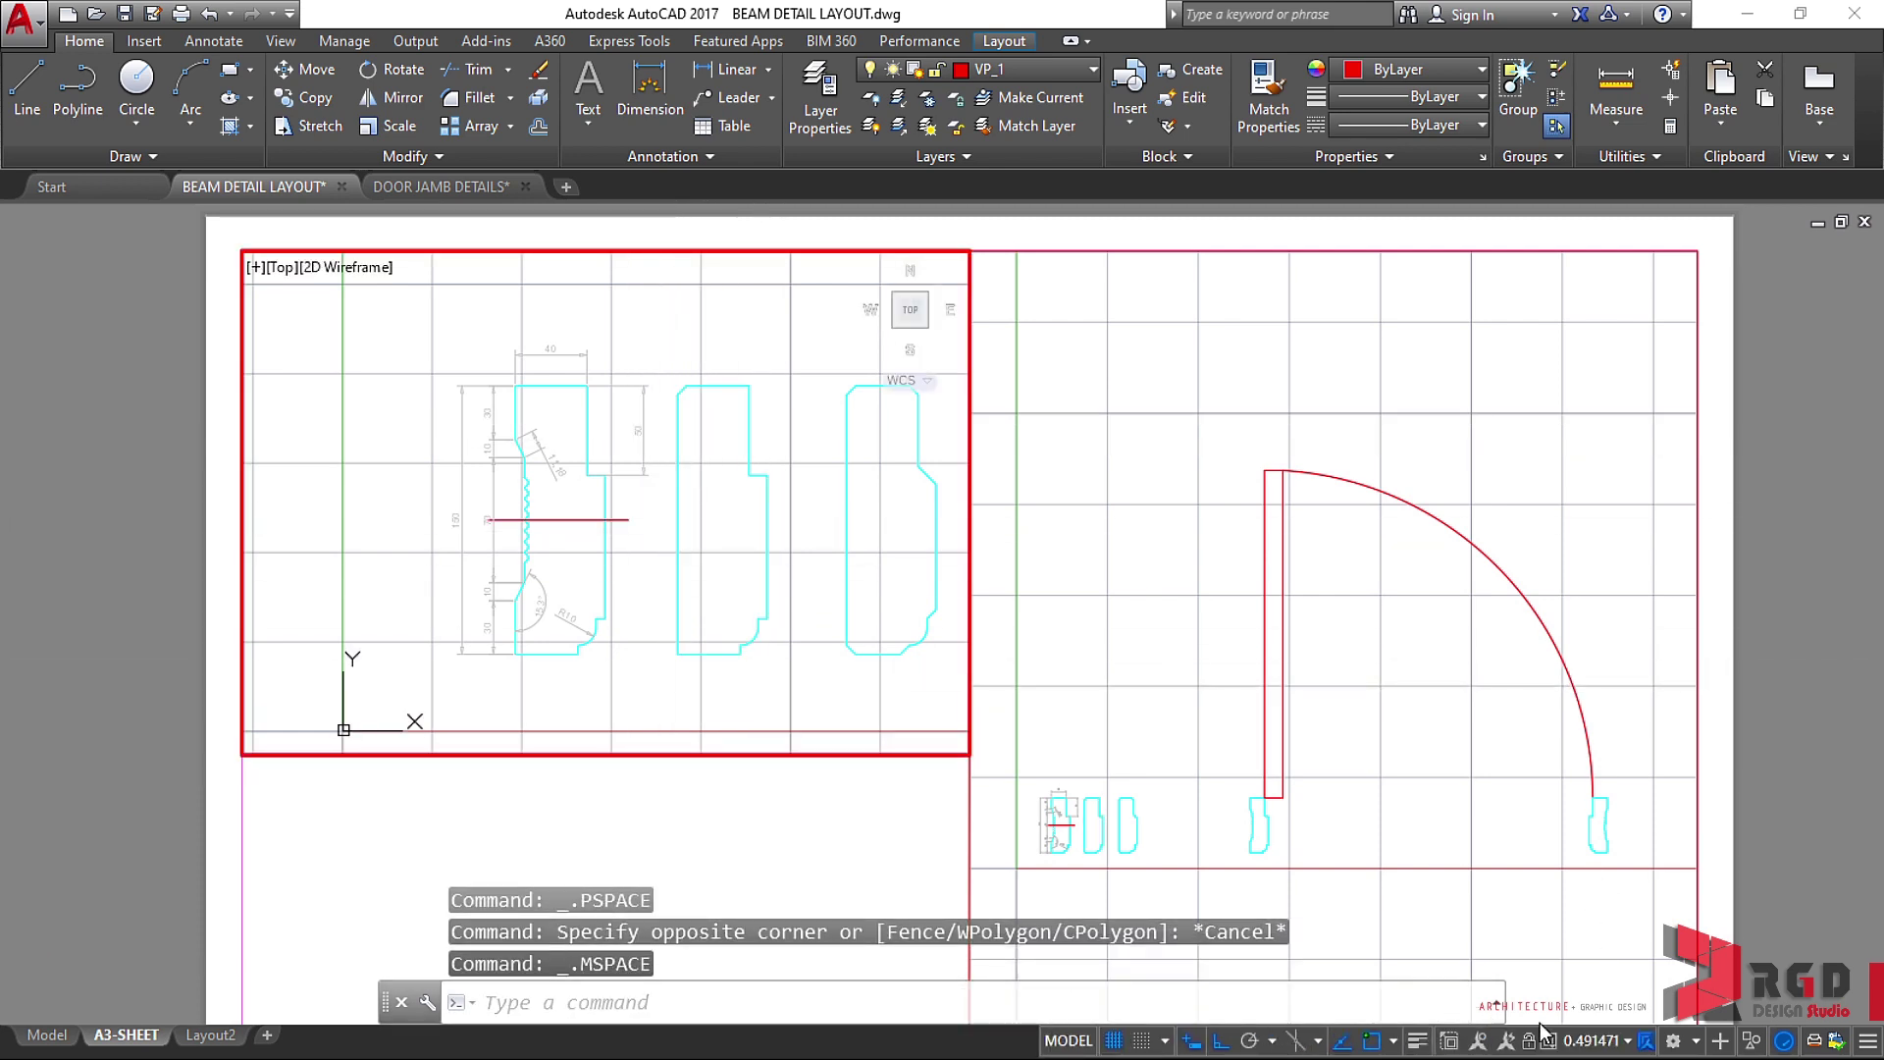
{"action": "left_click", "coordinate": [1628, 1041]}
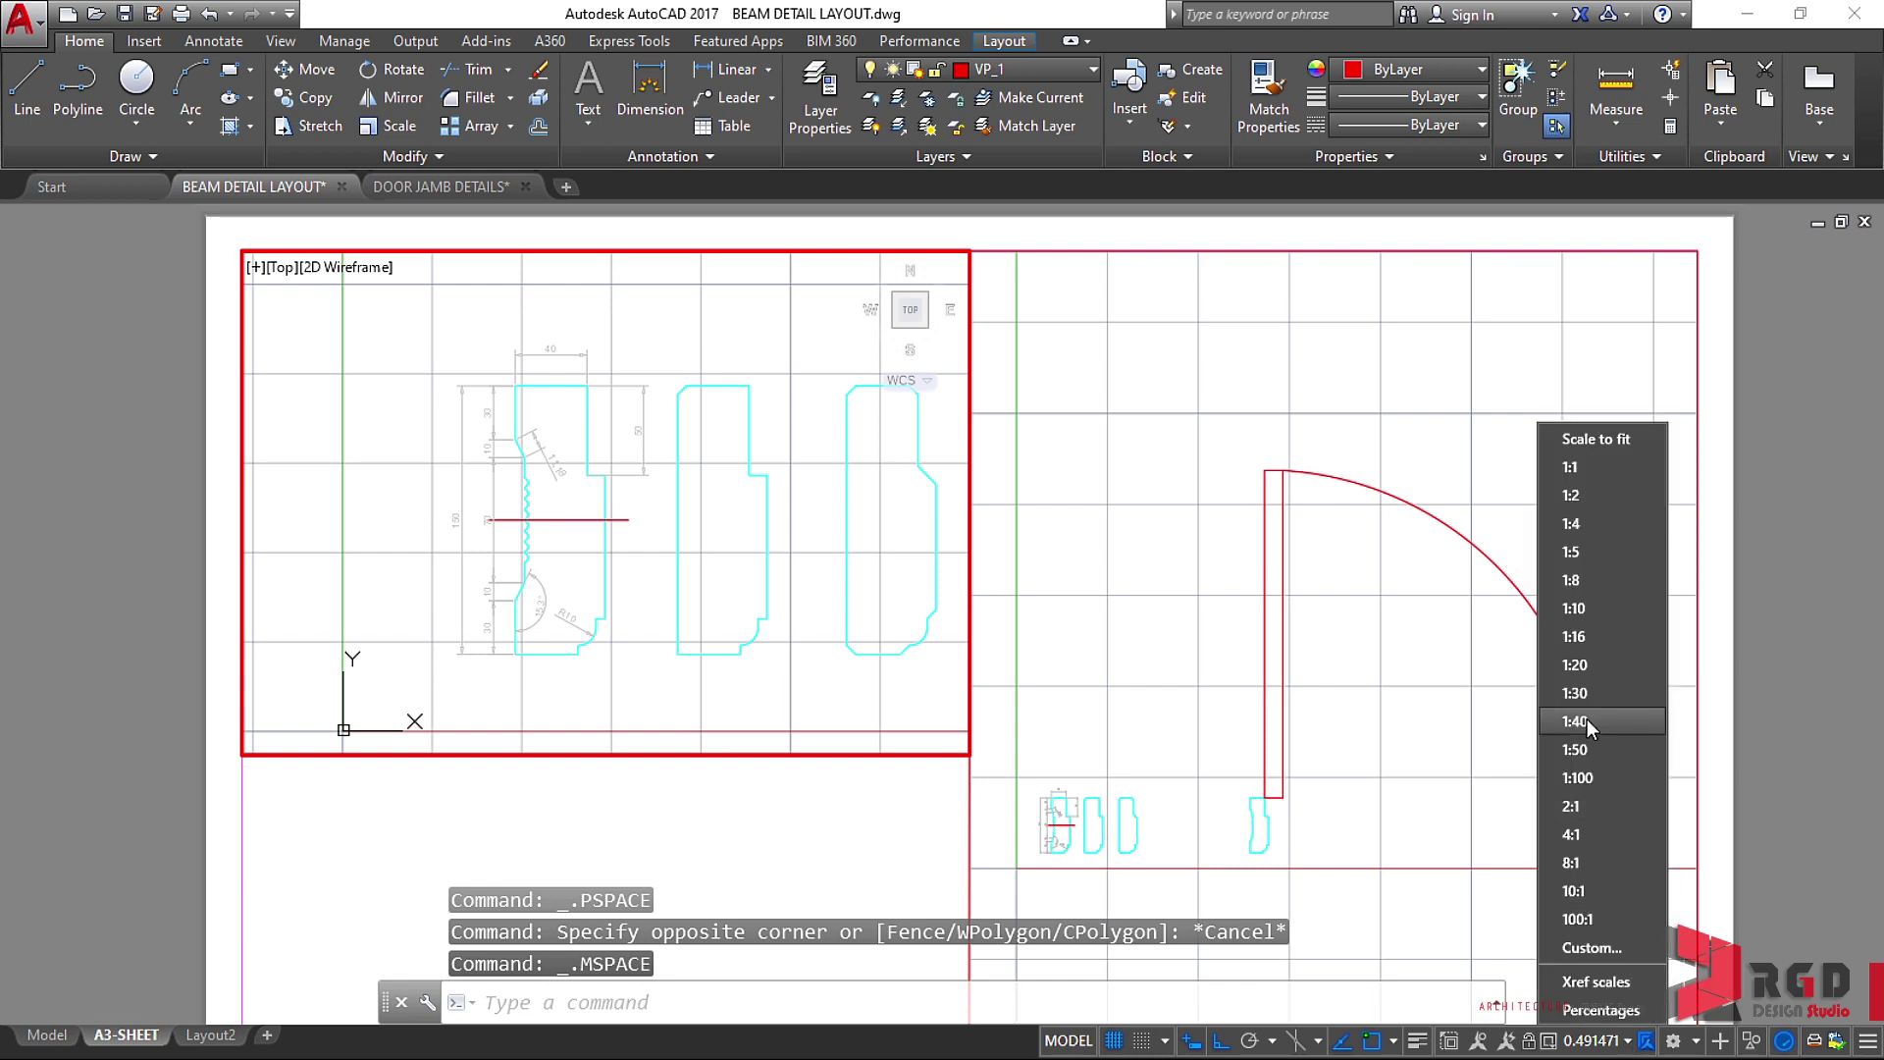
{"action": "left_click", "coordinate": [1574, 496]}
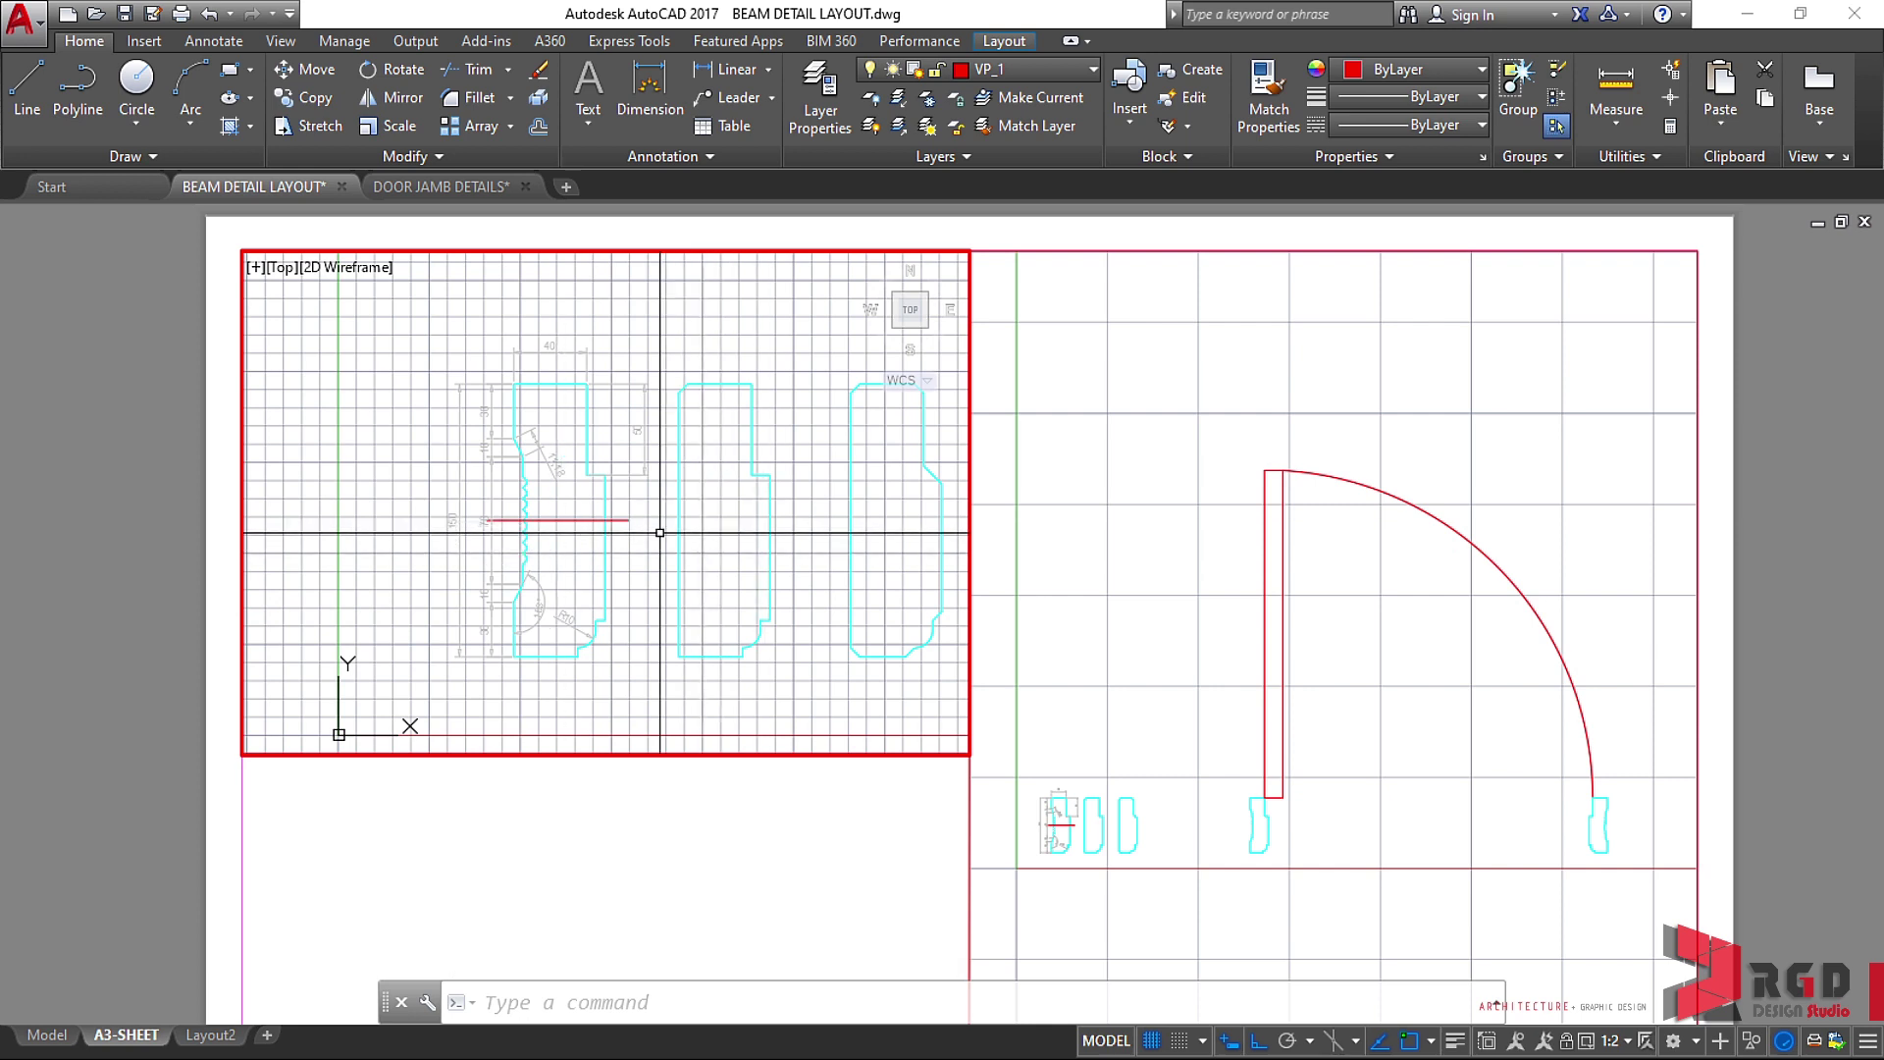
Pan the jamb profiles left inside the viewport, then switch back to paper space with PS.
{"action": "type", "text": "P"}
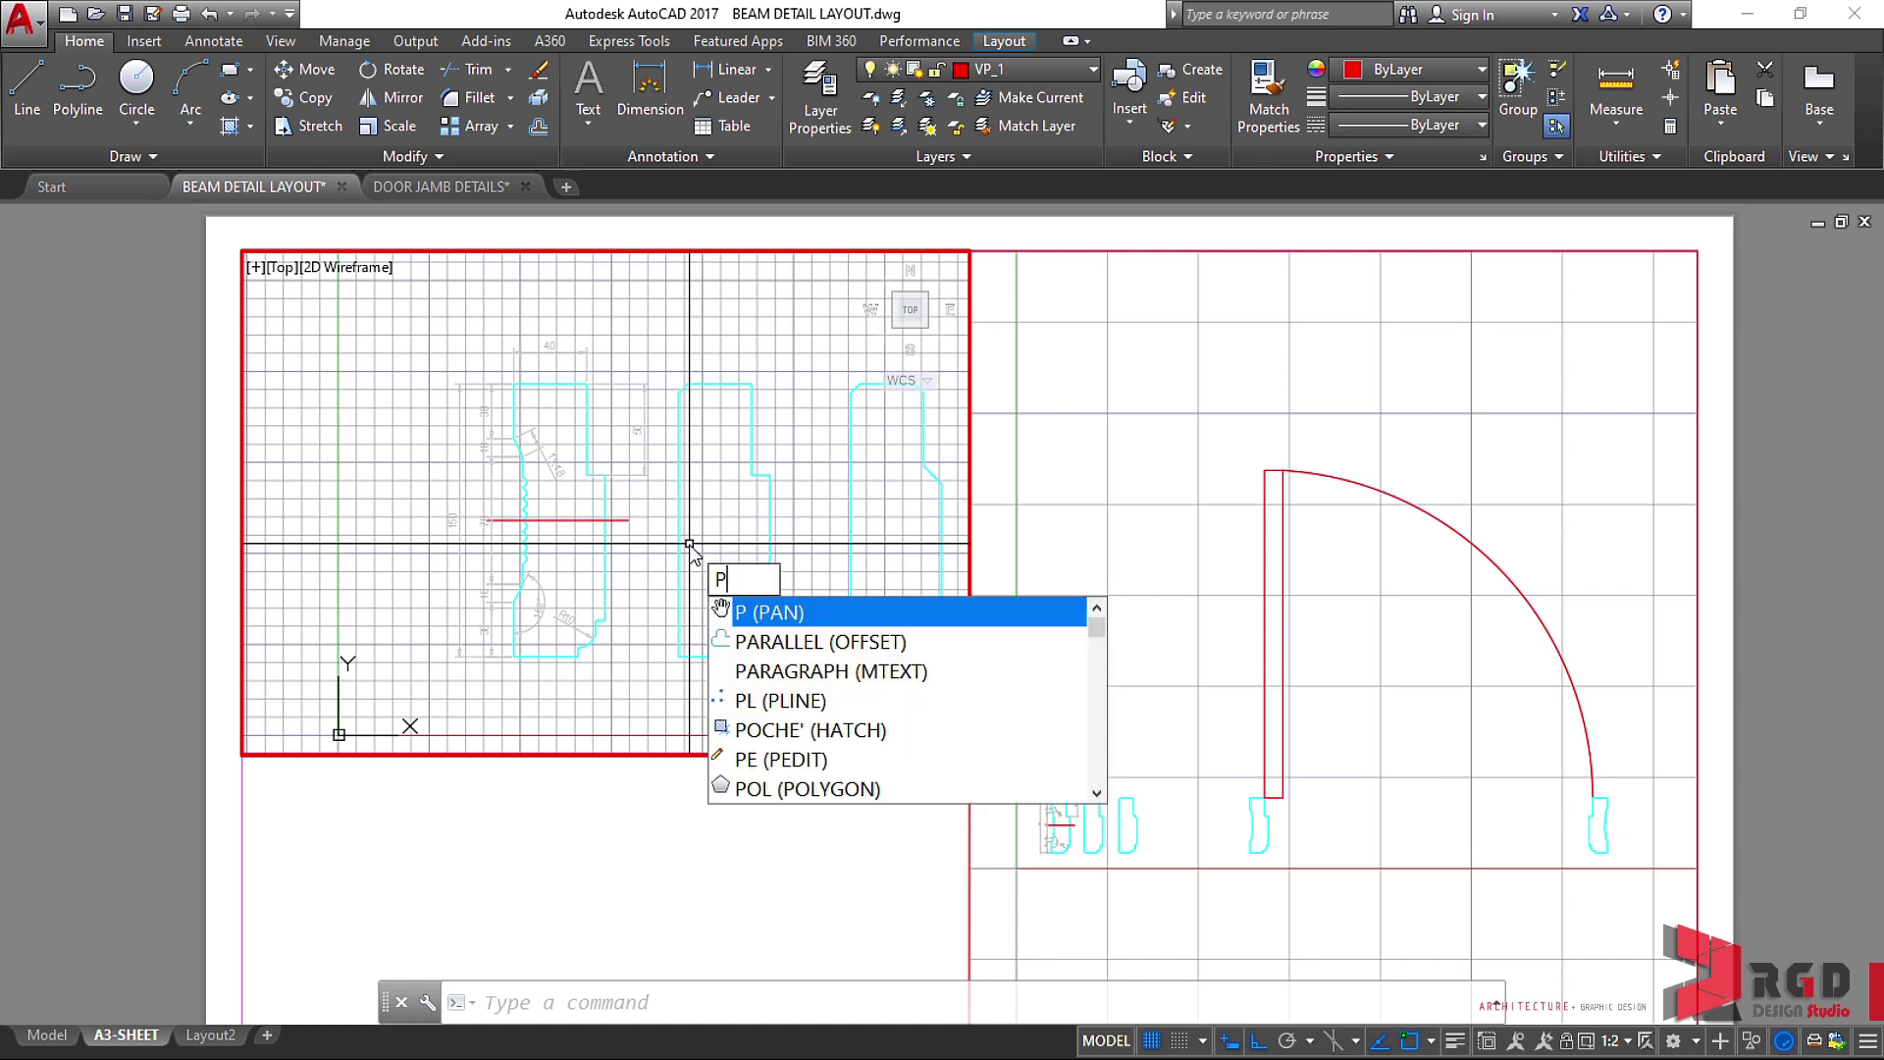
{"action": "key", "text": "Return"}
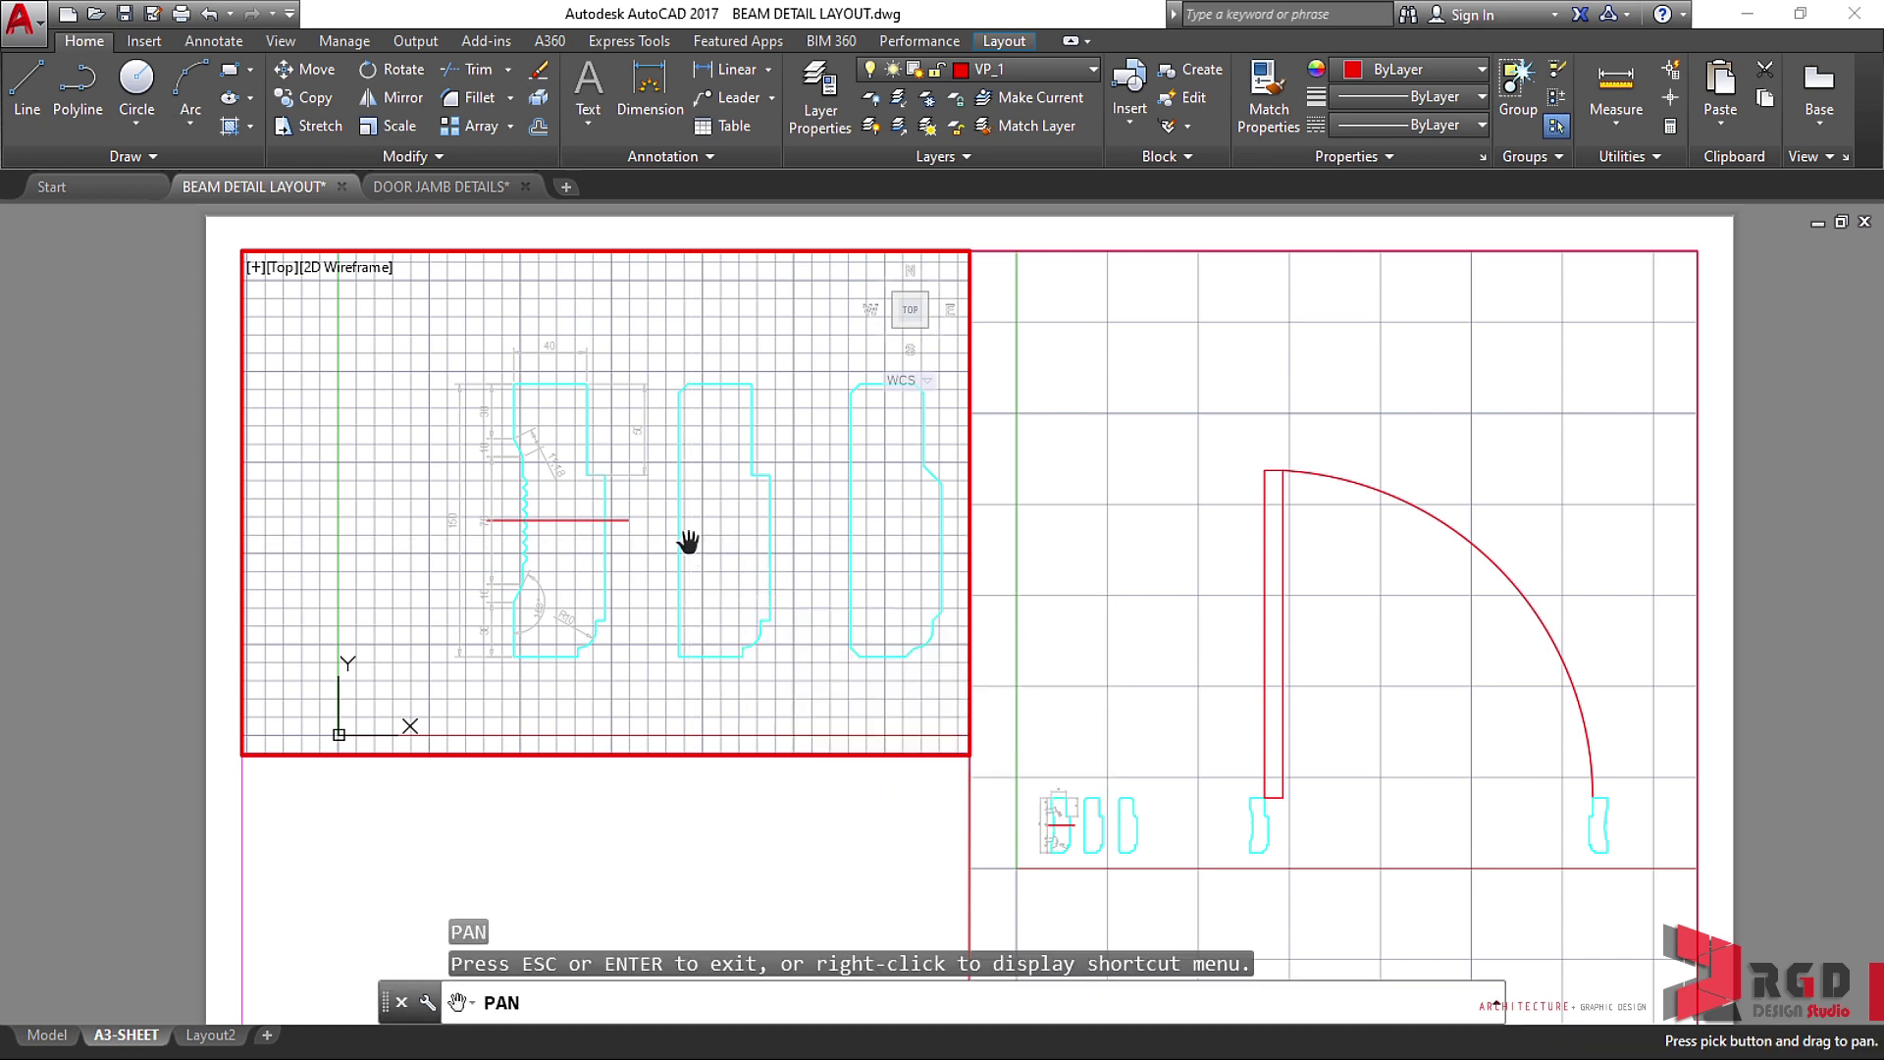
{"action": "left_click_drag", "start_coordinate": [689, 544], "coordinate": [597, 545]}
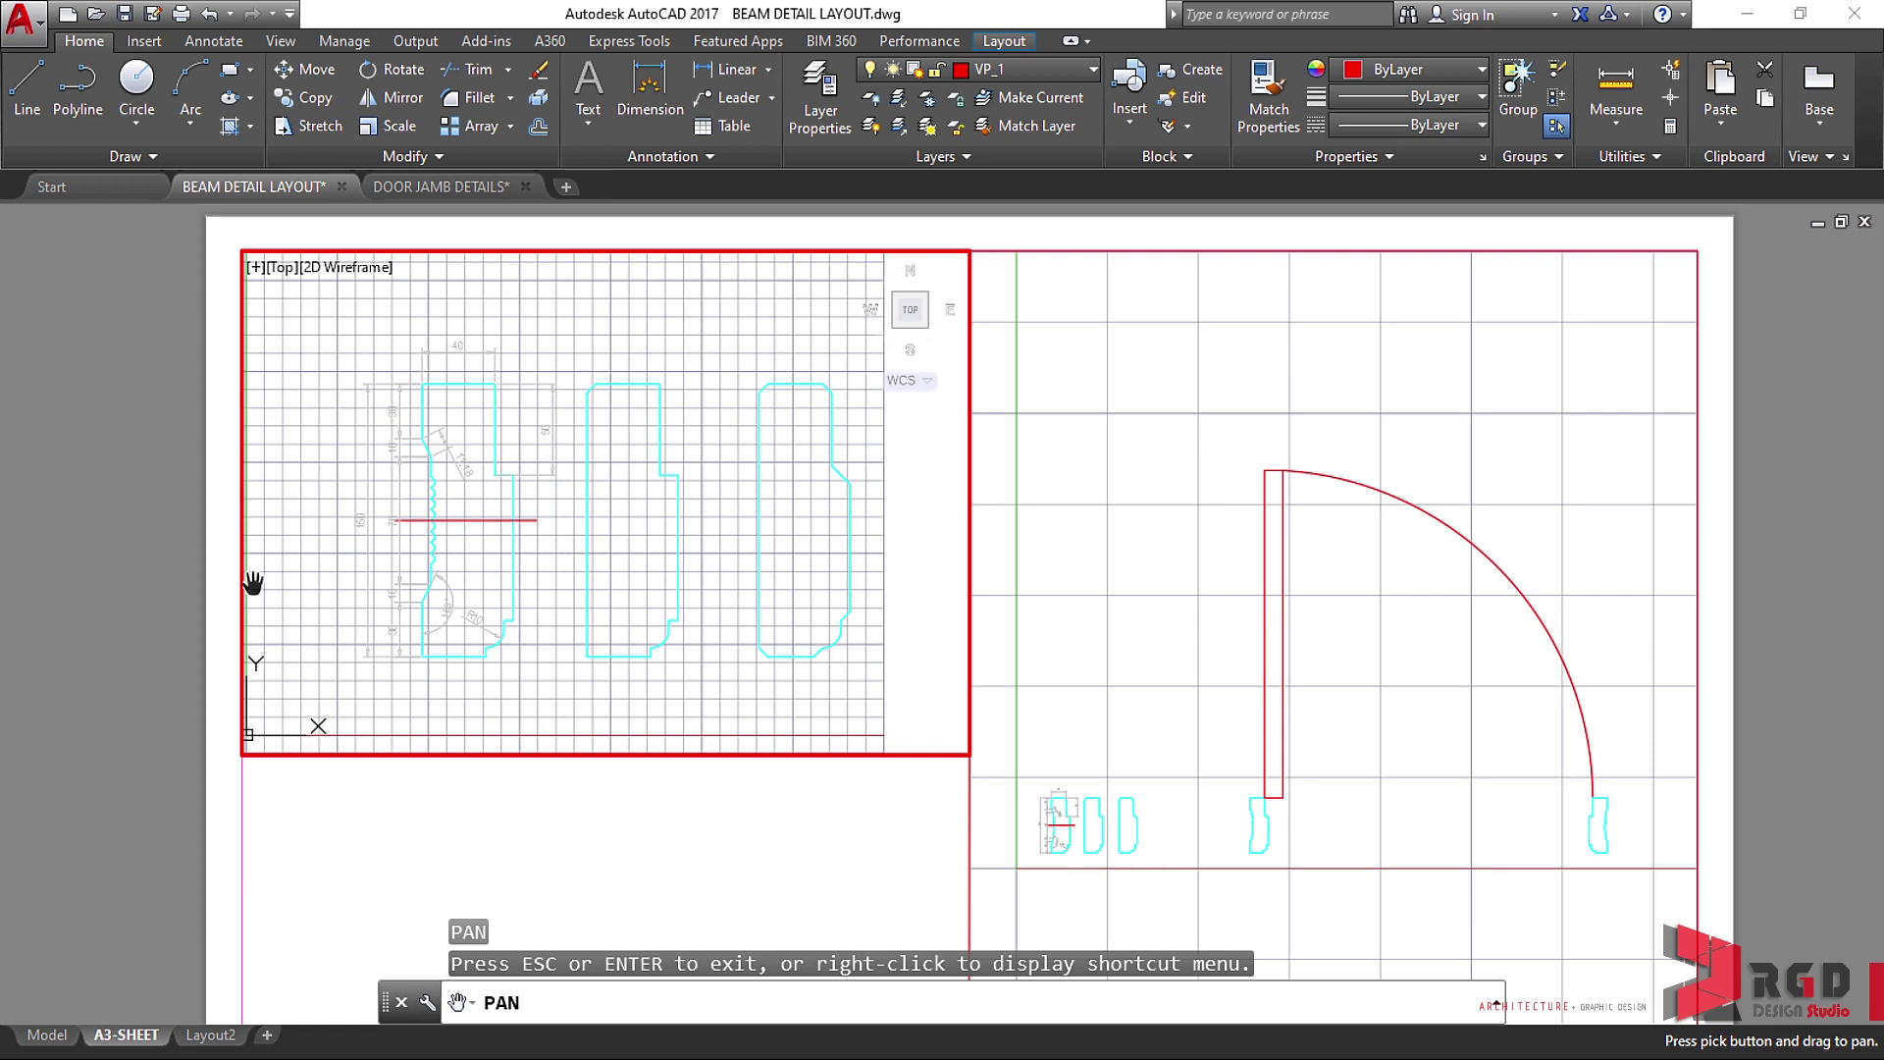
{"action": "key", "text": "Escape"}
{"action": "type", "text": "PS"}
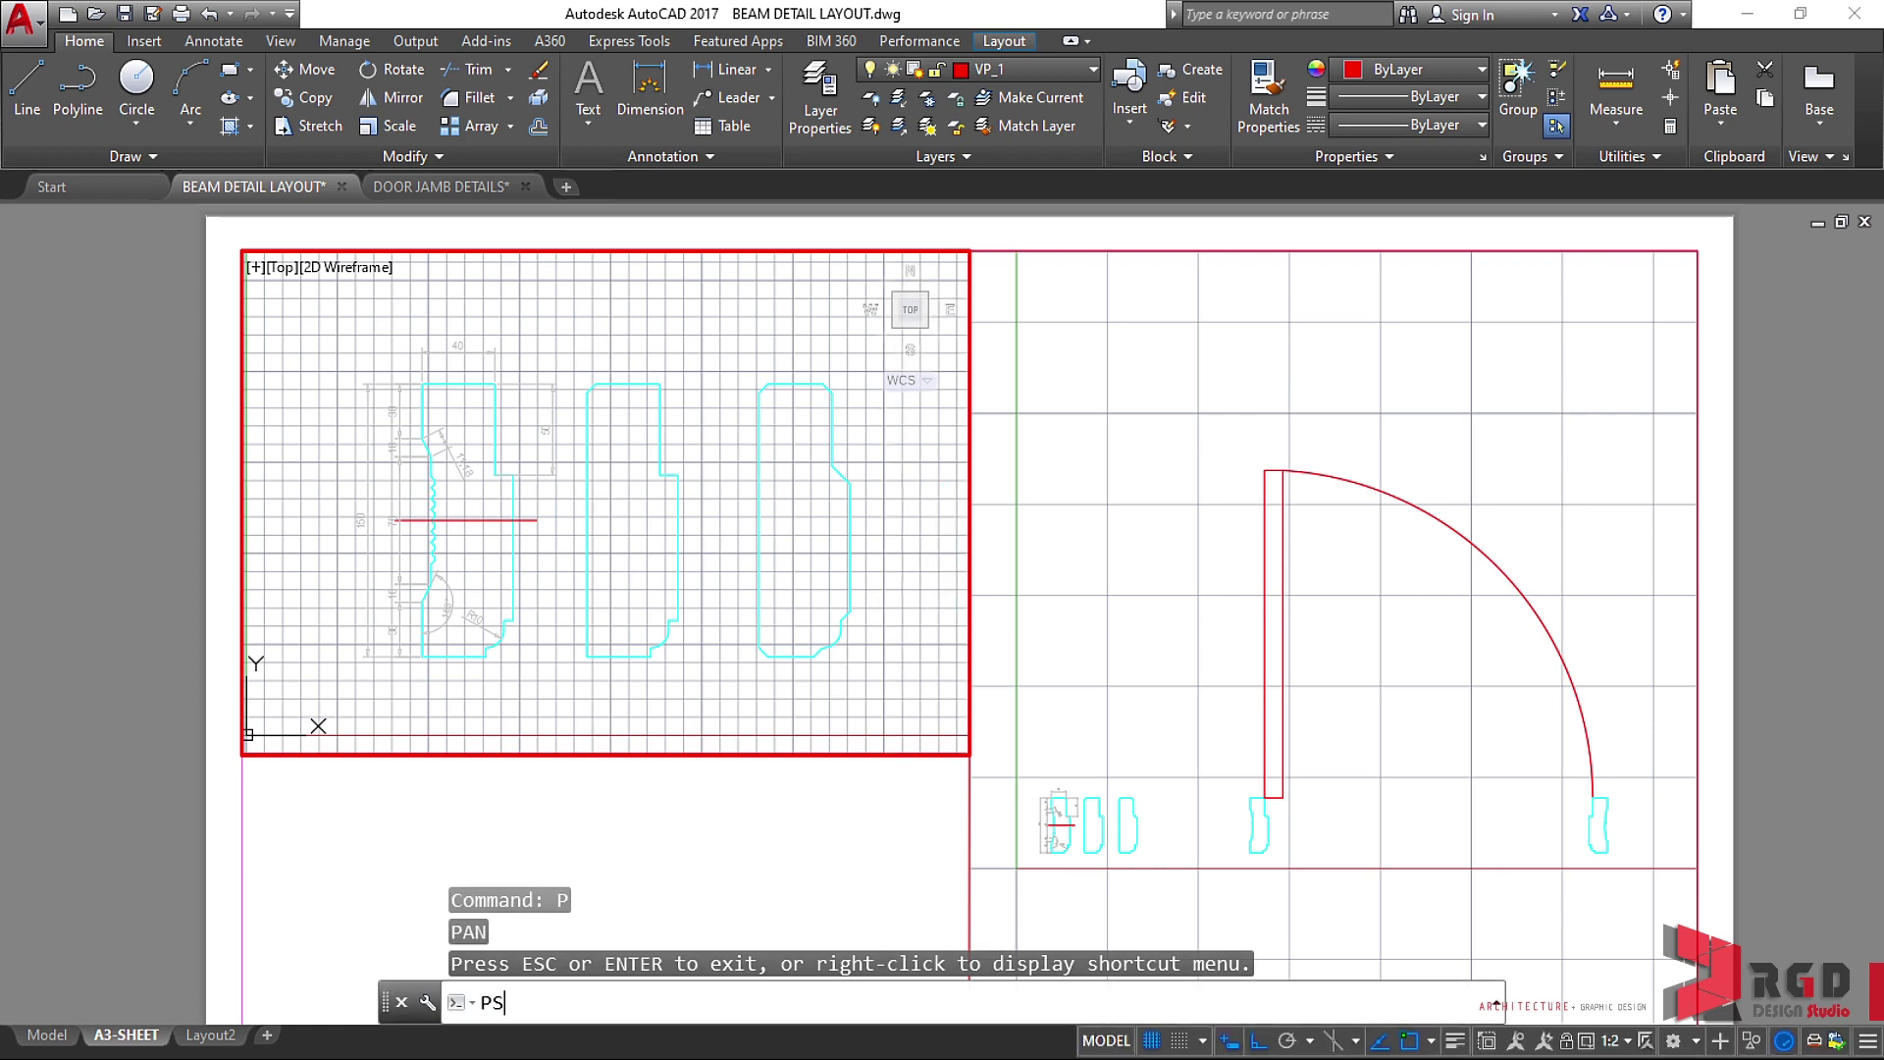
{"action": "key", "text": "Return"}
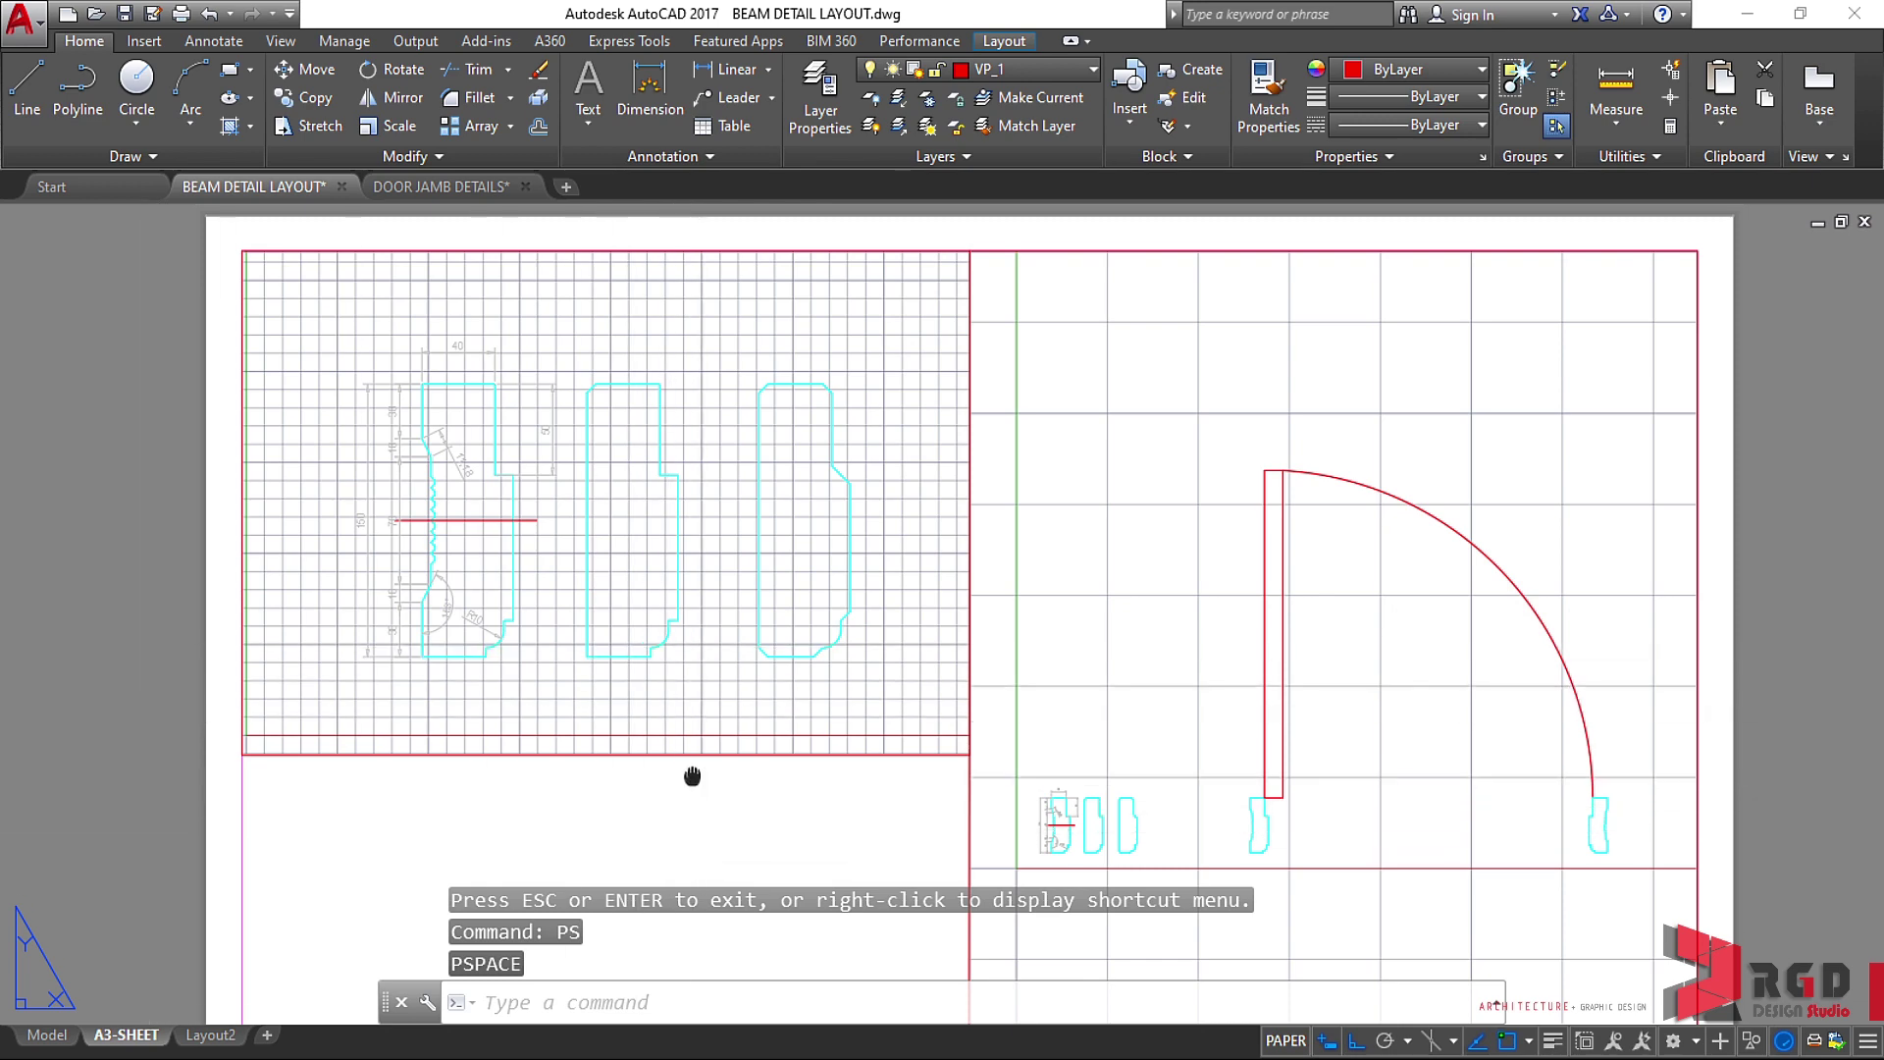
Bring the title block into view and make VP_2 the current layer.
{"action": "middle_click_drag", "start_coordinate": [690, 775], "coordinate": [775, 403]}
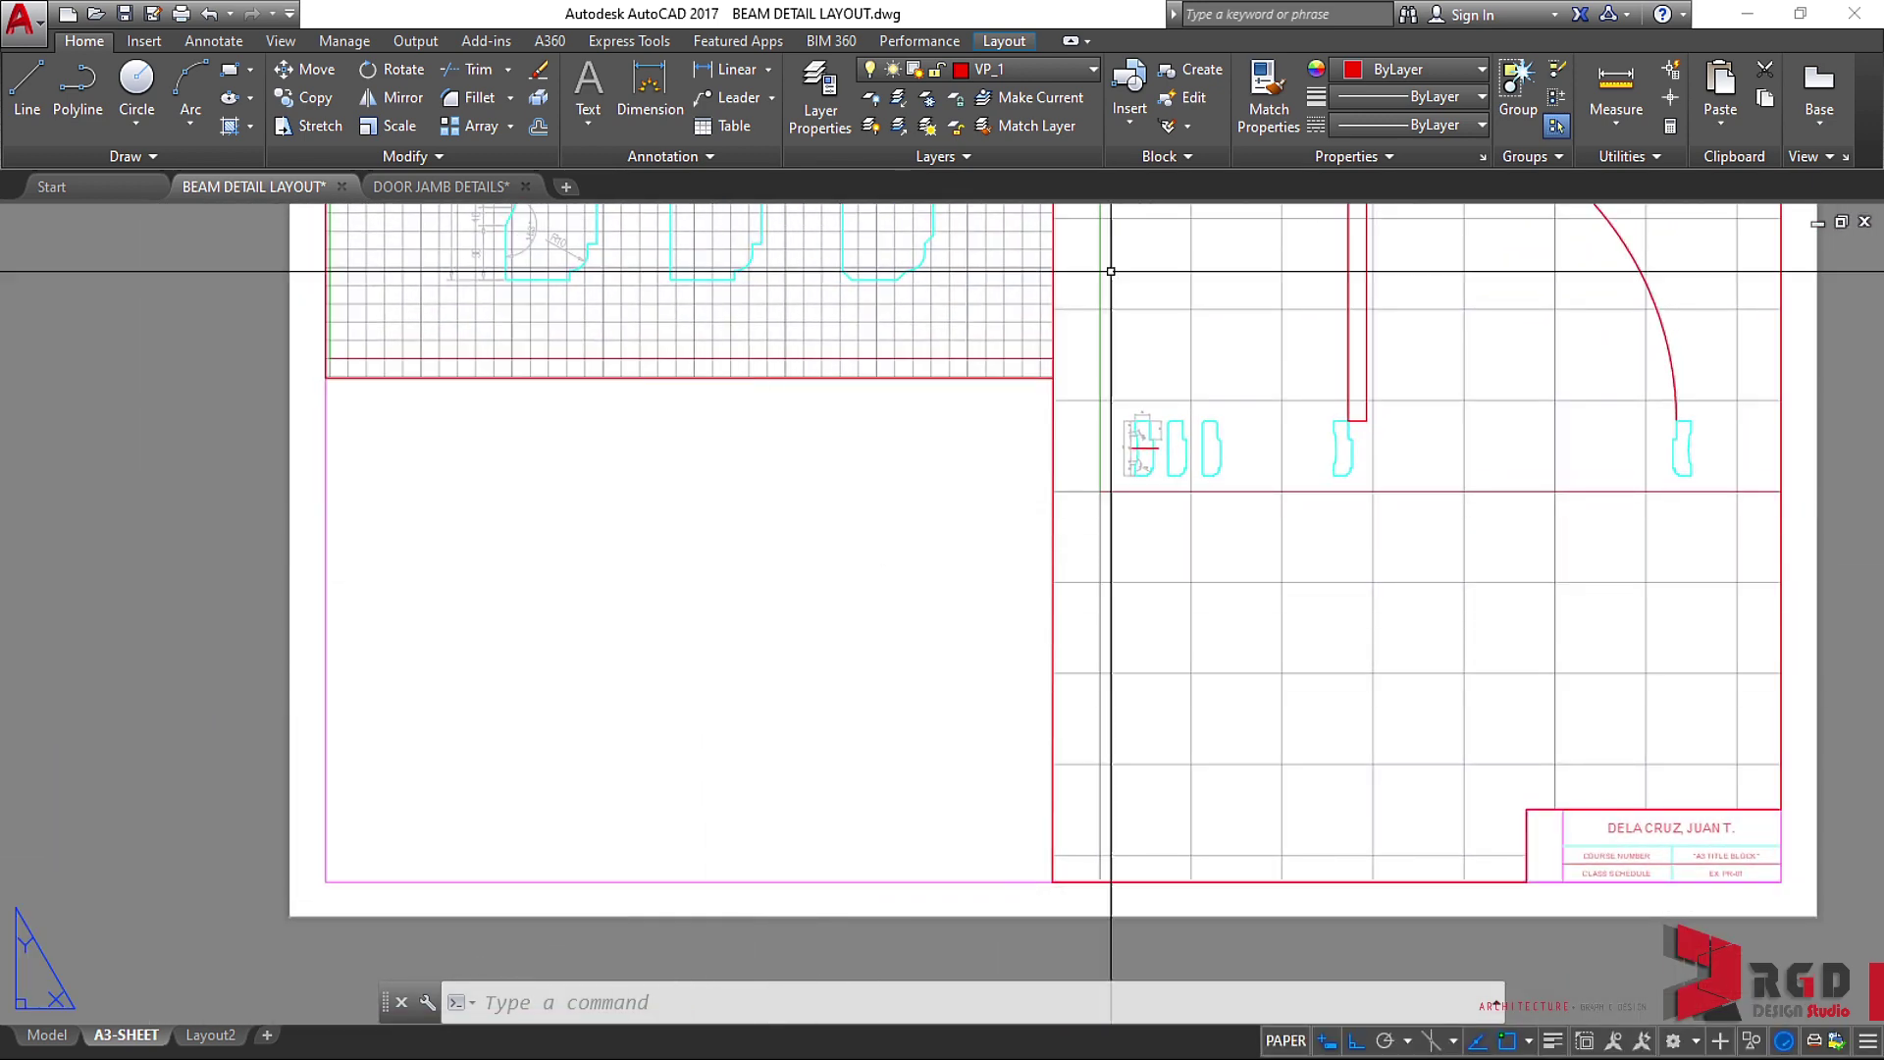
{"action": "left_click", "coordinate": [1092, 72]}
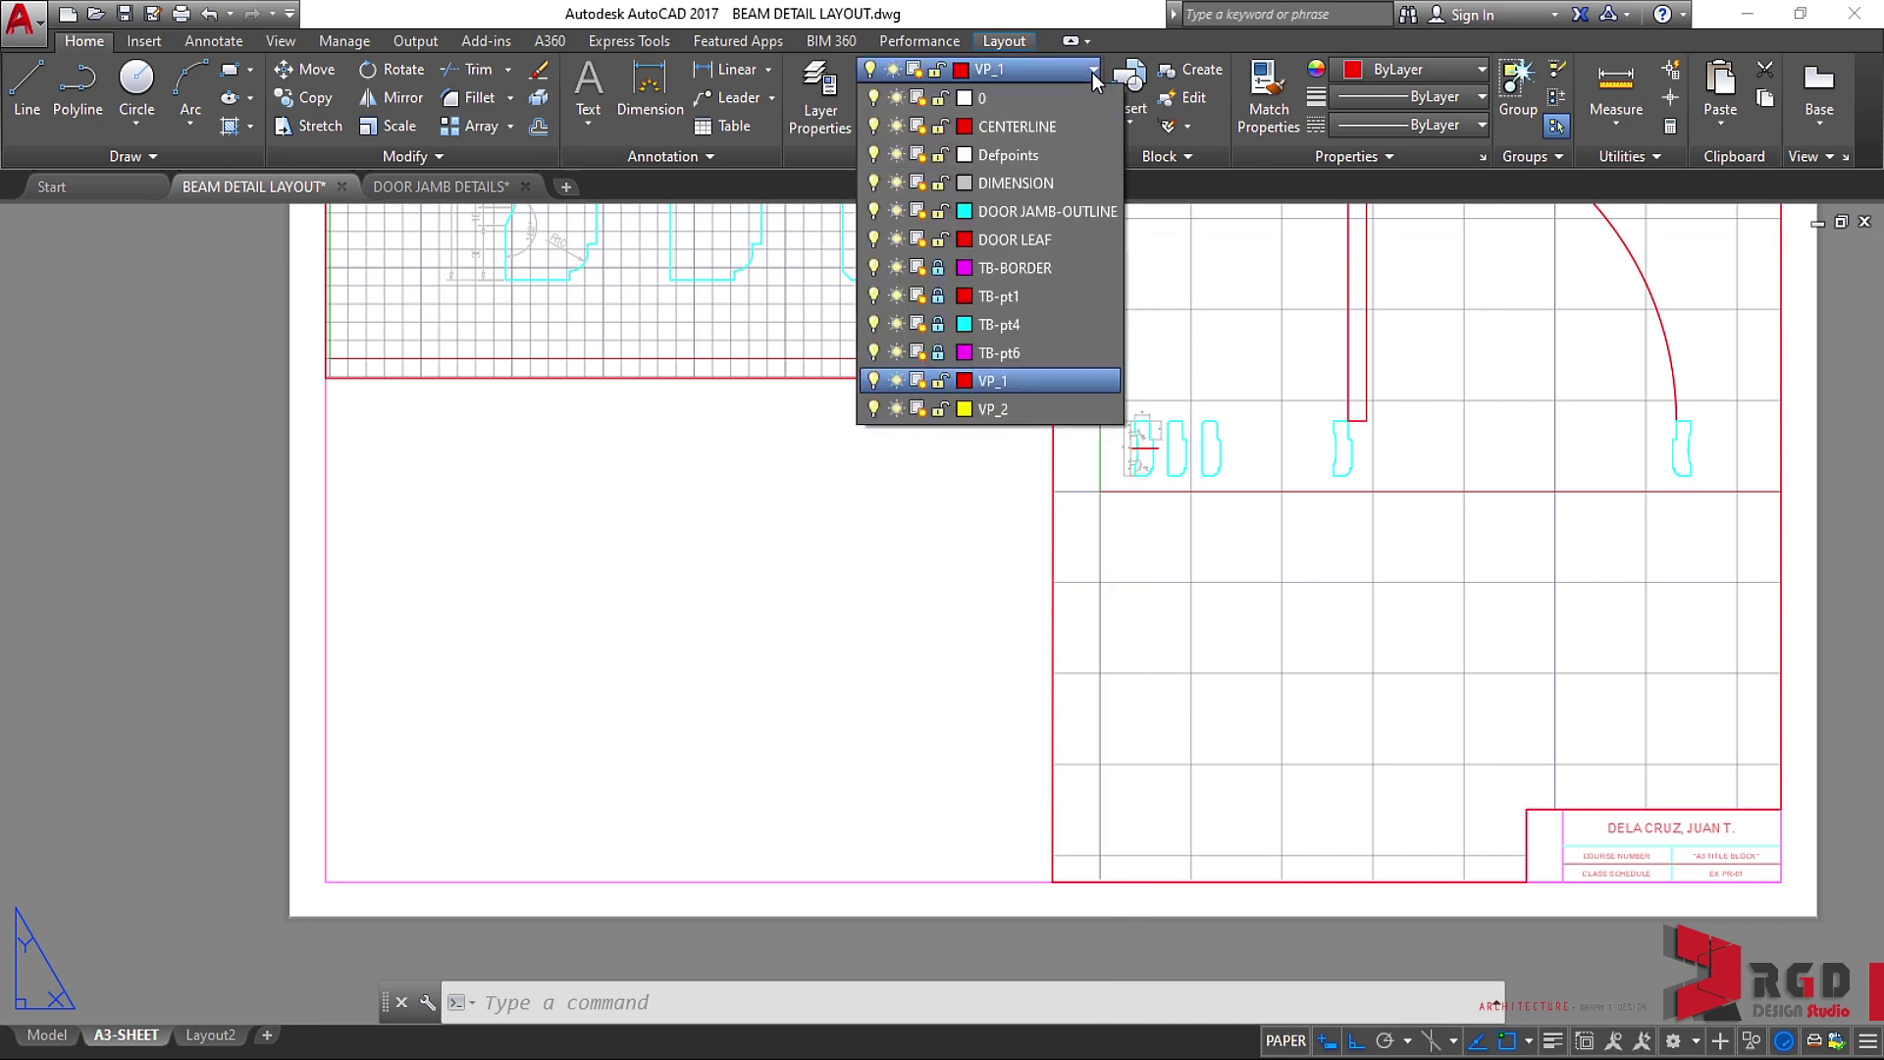
{"action": "left_click", "coordinate": [993, 409]}
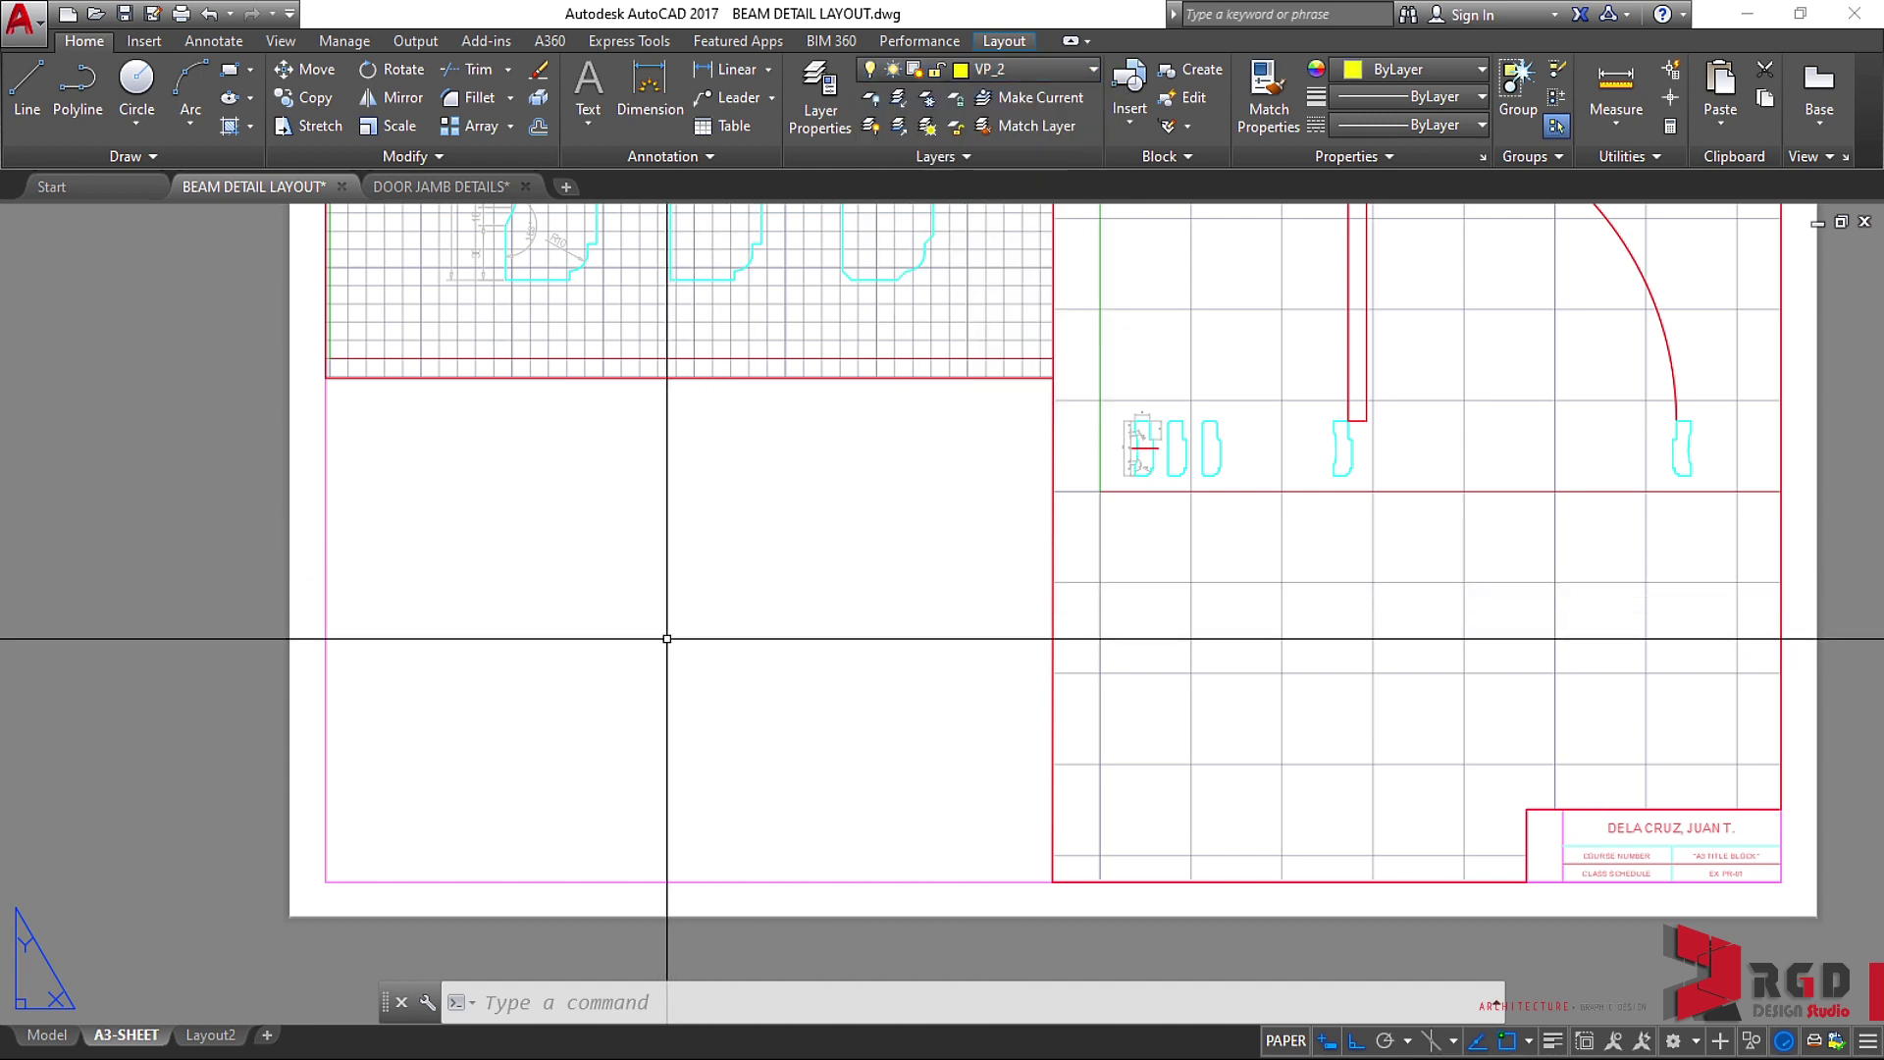
Draw a 2P circle from the upper viewport's bottom-edge midpoint down to the sheet border.
{"action": "key", "text": "Return"}
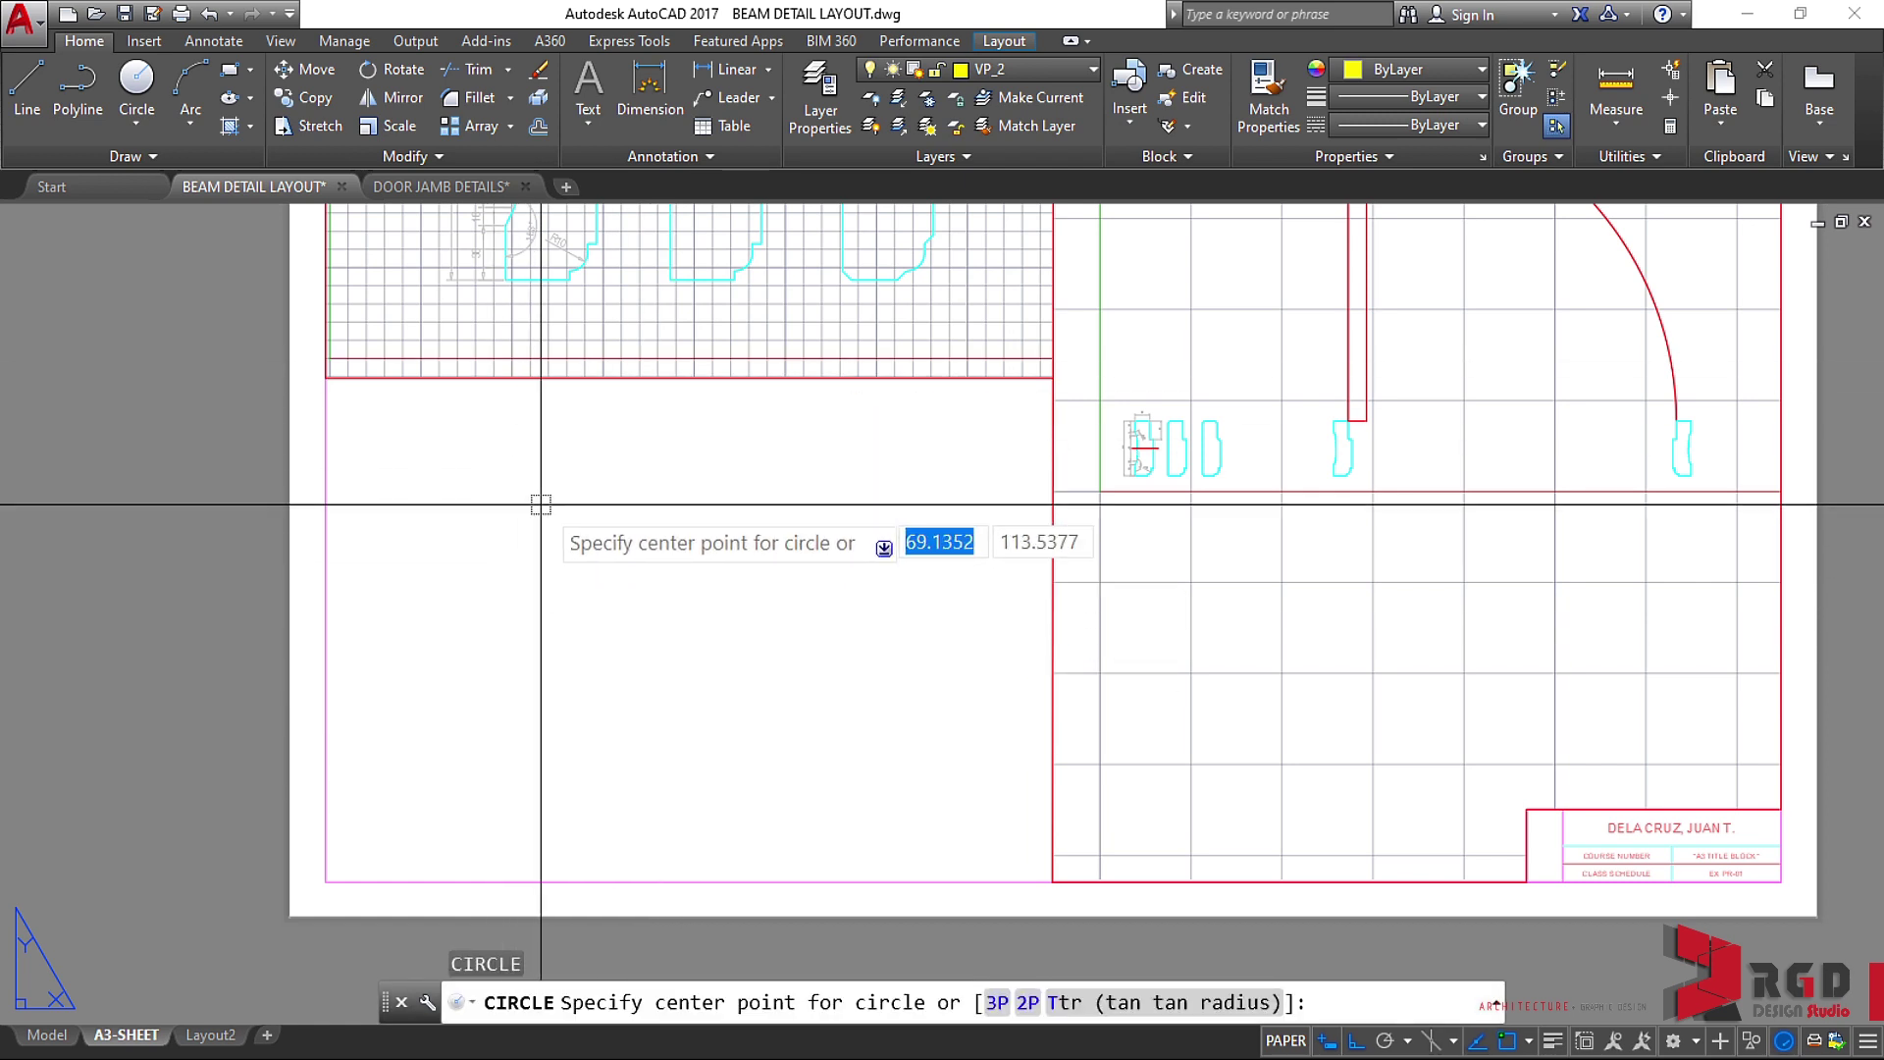
{"action": "left_click", "coordinate": [1026, 1002]}
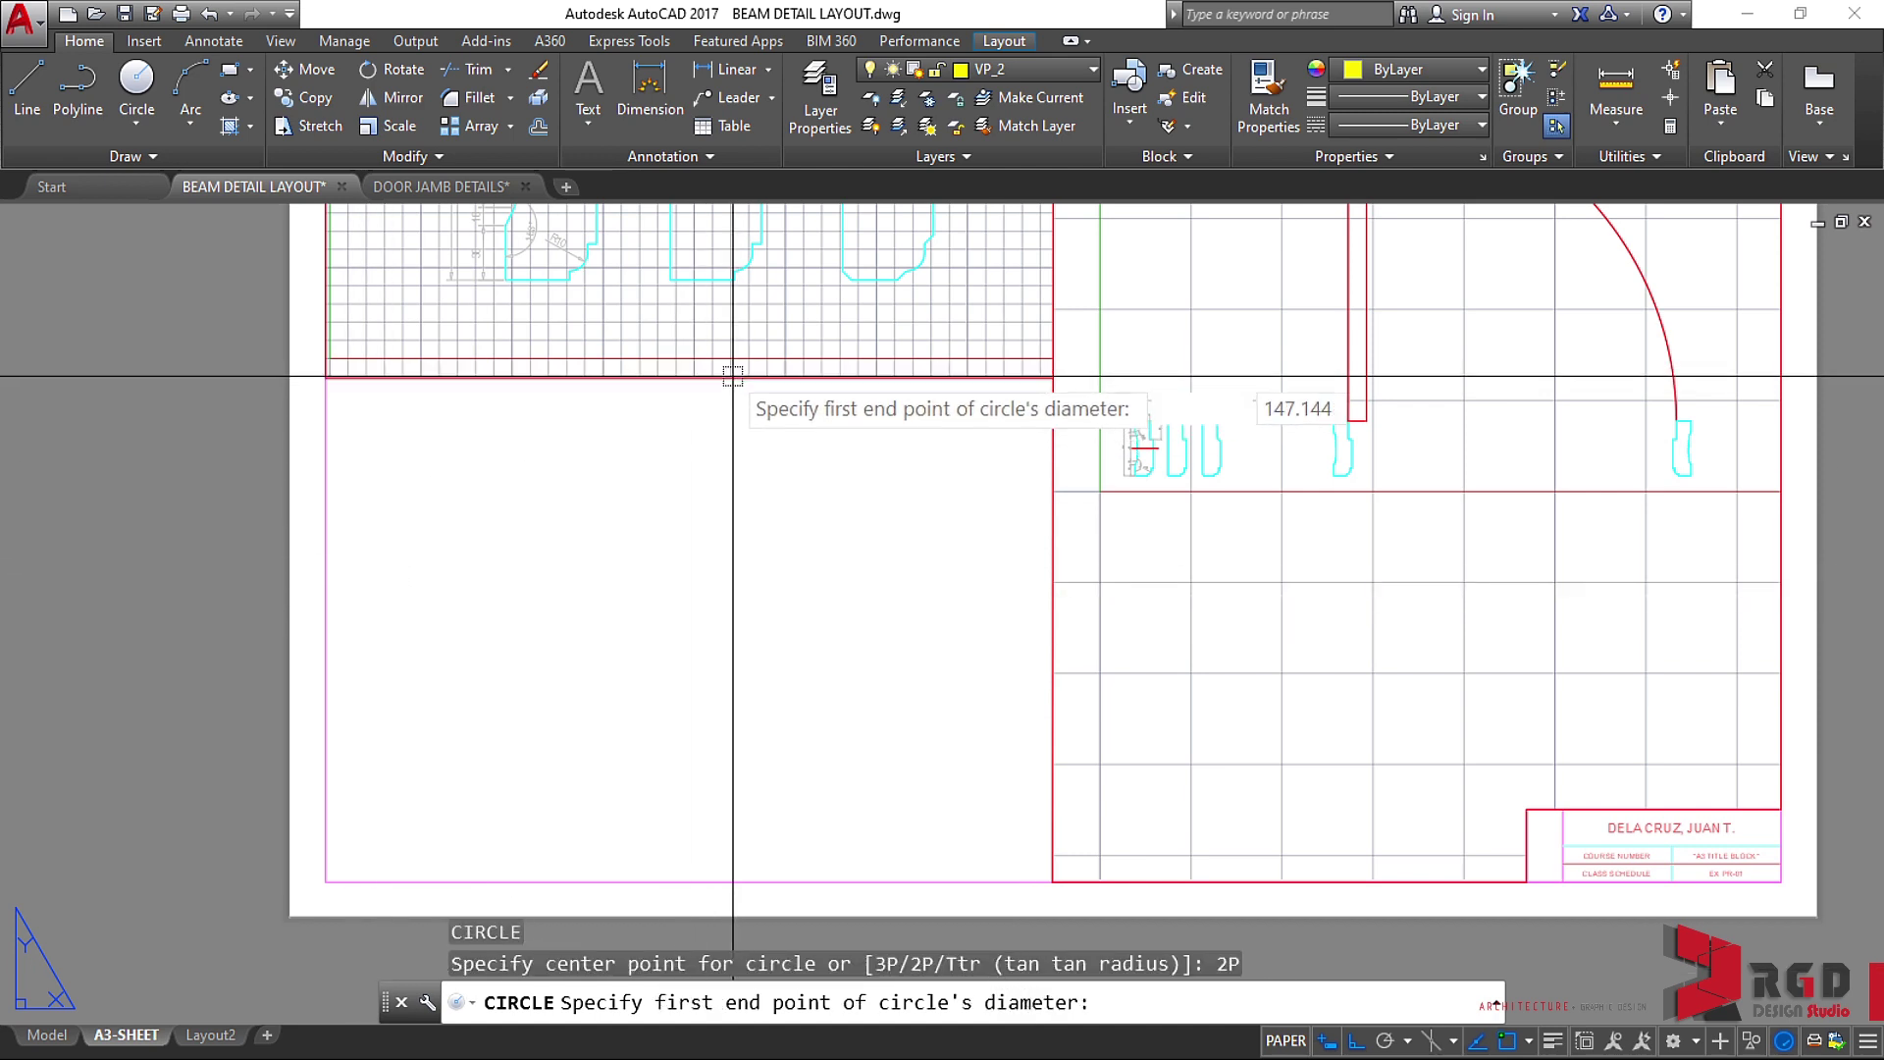
{"action": "right_click", "coordinate": [727, 440], "text": "shift"}
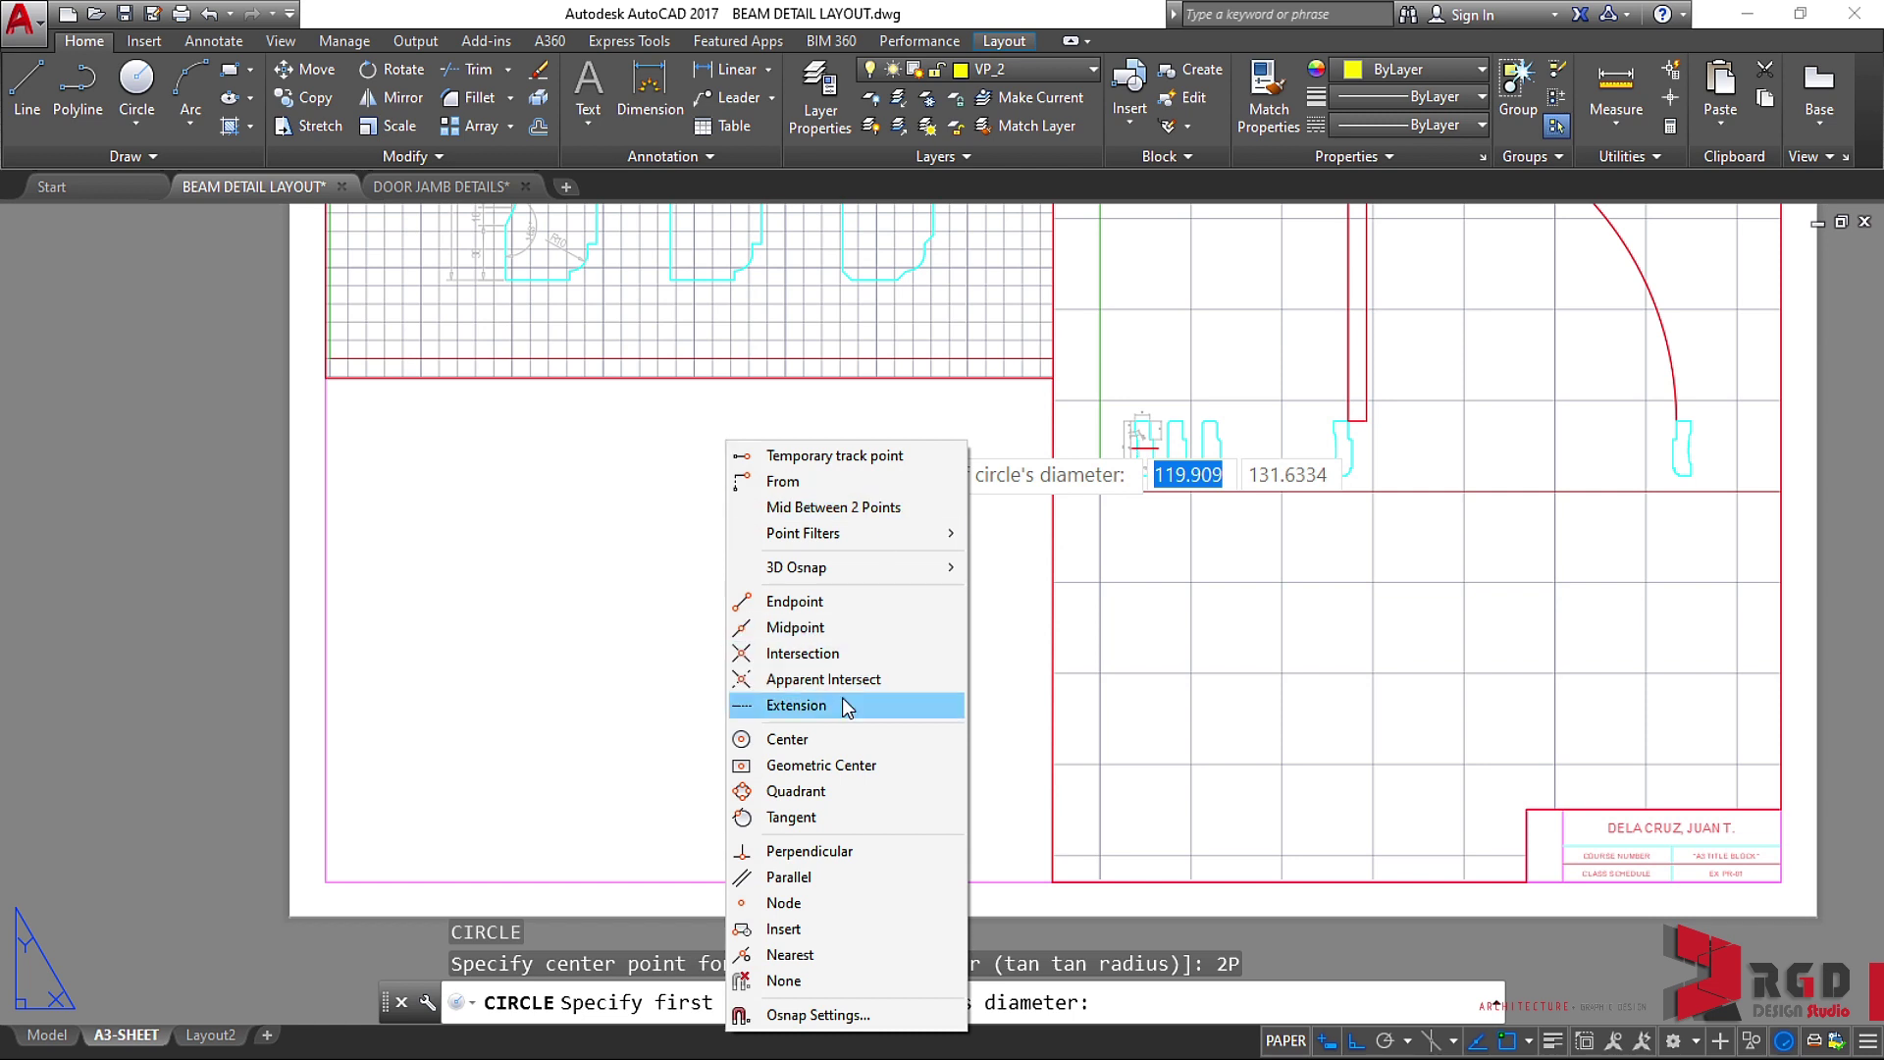
{"action": "left_click", "coordinate": [793, 629]}
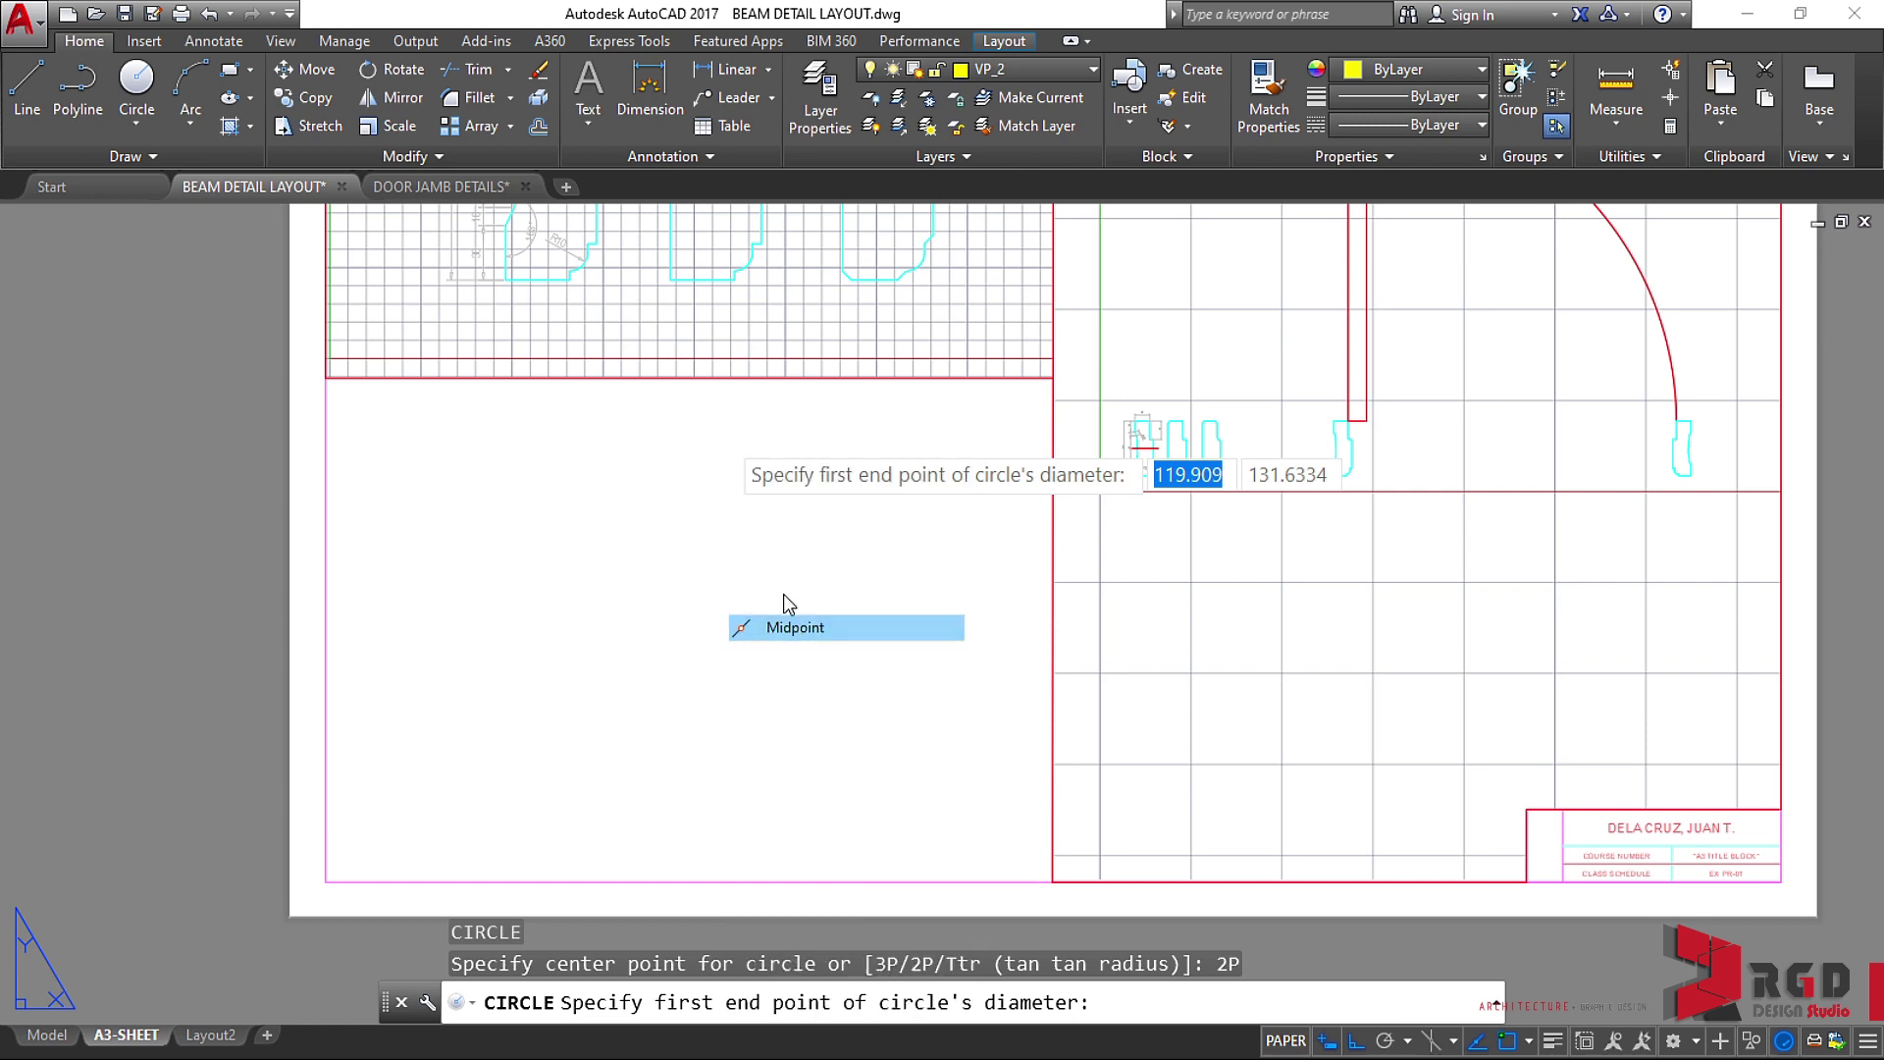
{"action": "left_click", "coordinate": [689, 377]}
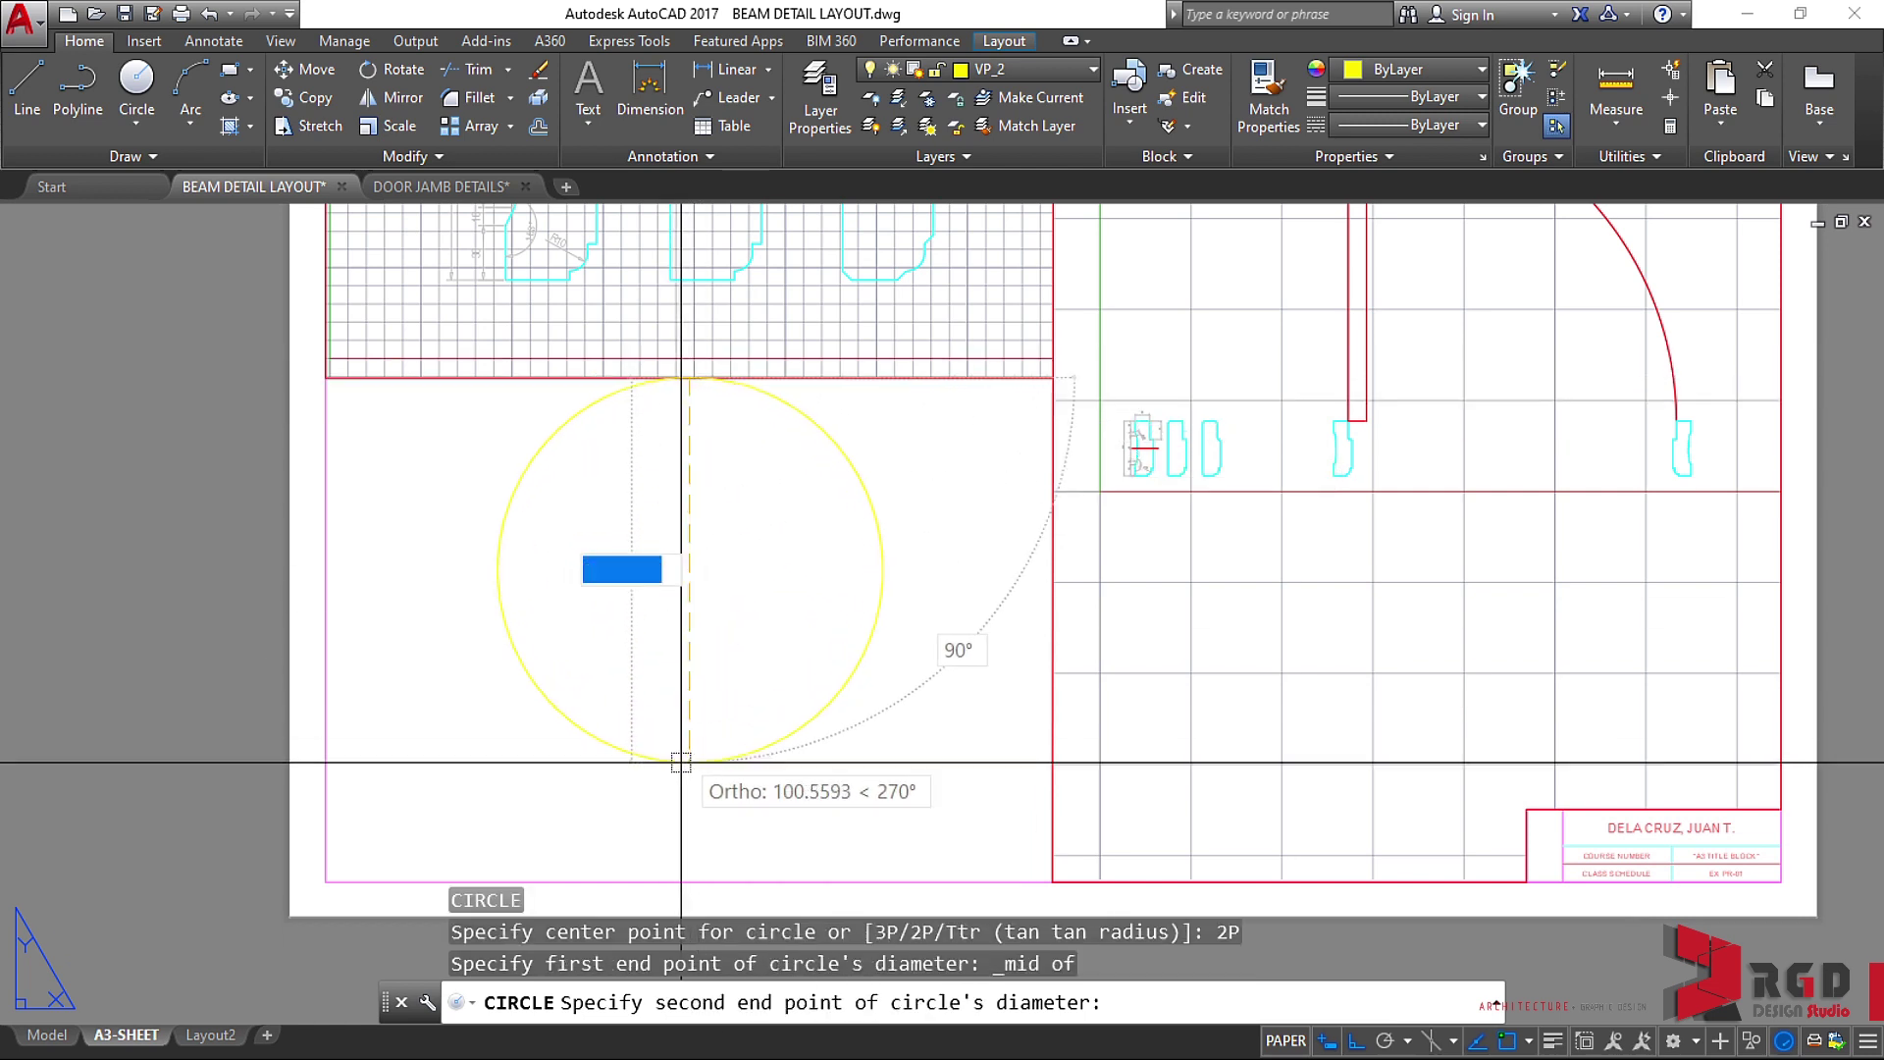
{"action": "left_click", "coordinate": [688, 878]}
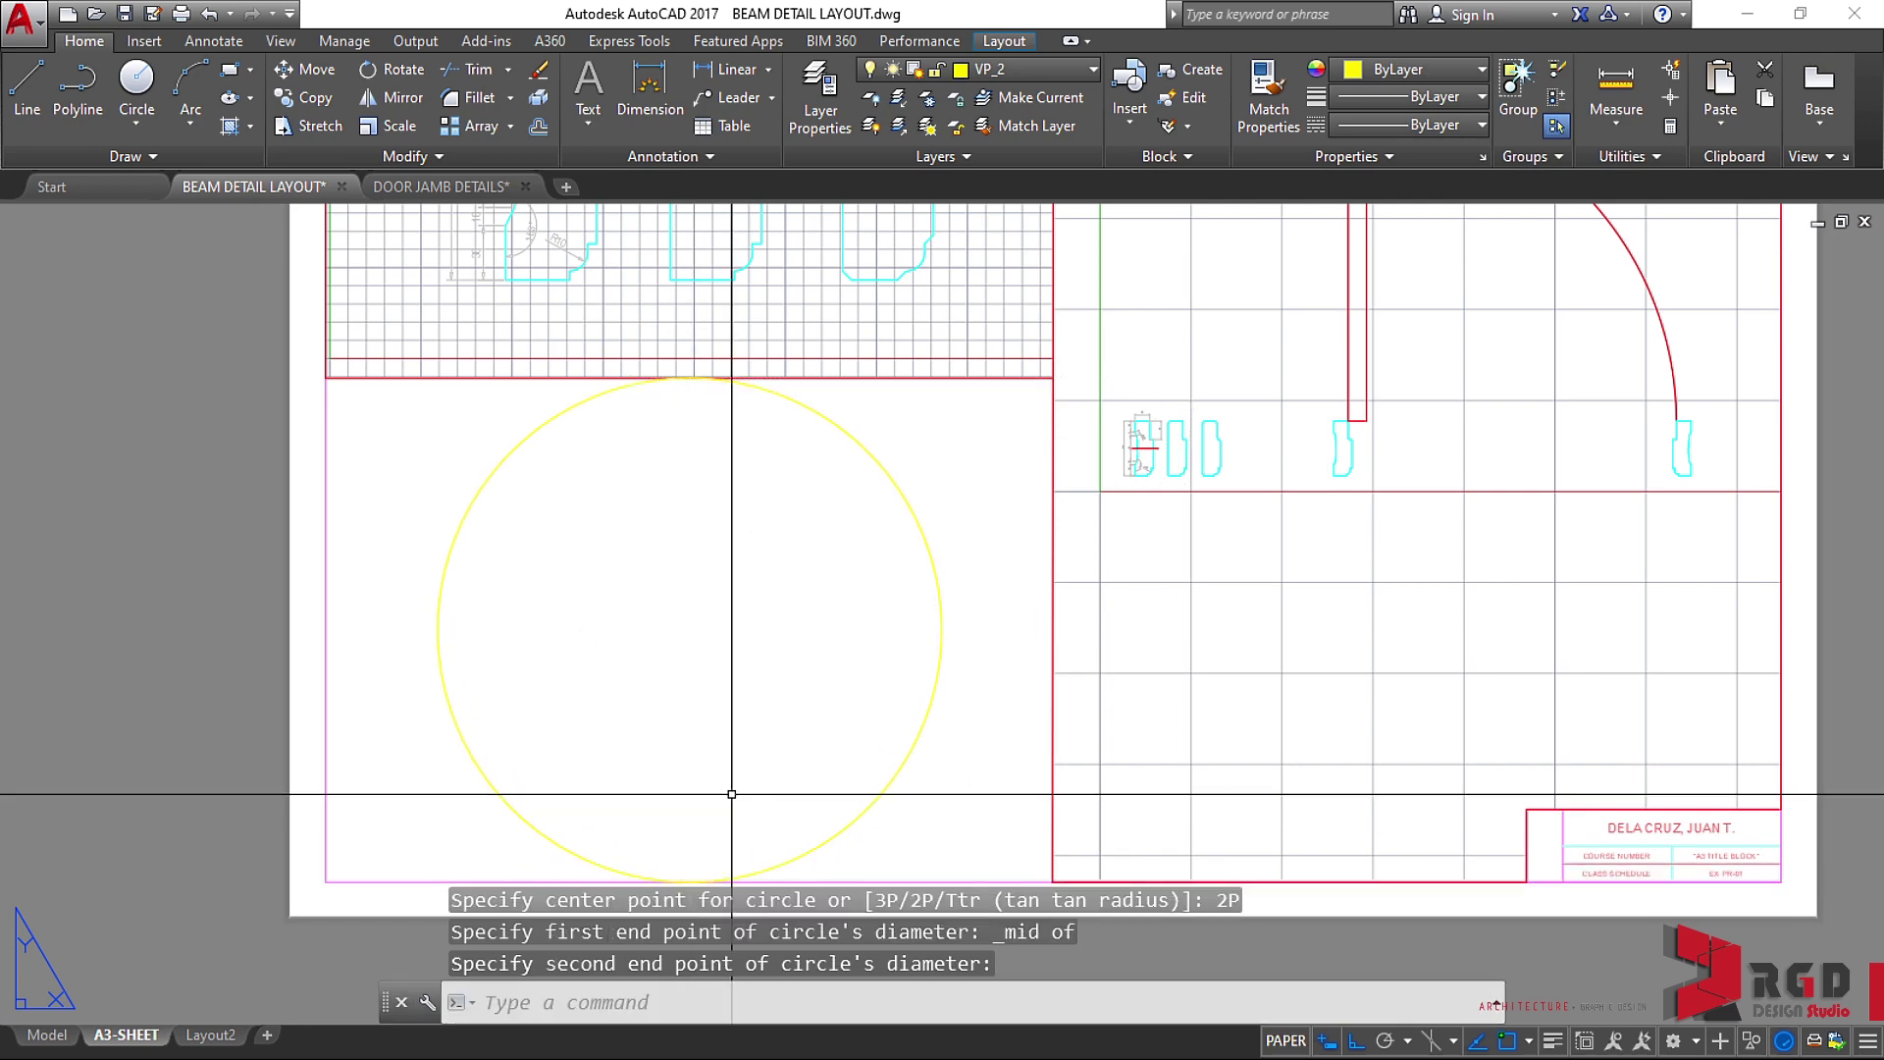
Convert the yellow circle into a viewport with MV's Object option.
{"action": "middle_click_drag", "start_coordinate": [784, 665], "coordinate": [867, 639]}
{"action": "scroll", "coordinate": [845, 609], "scroll_direction": "down", "scroll_amount": 2}
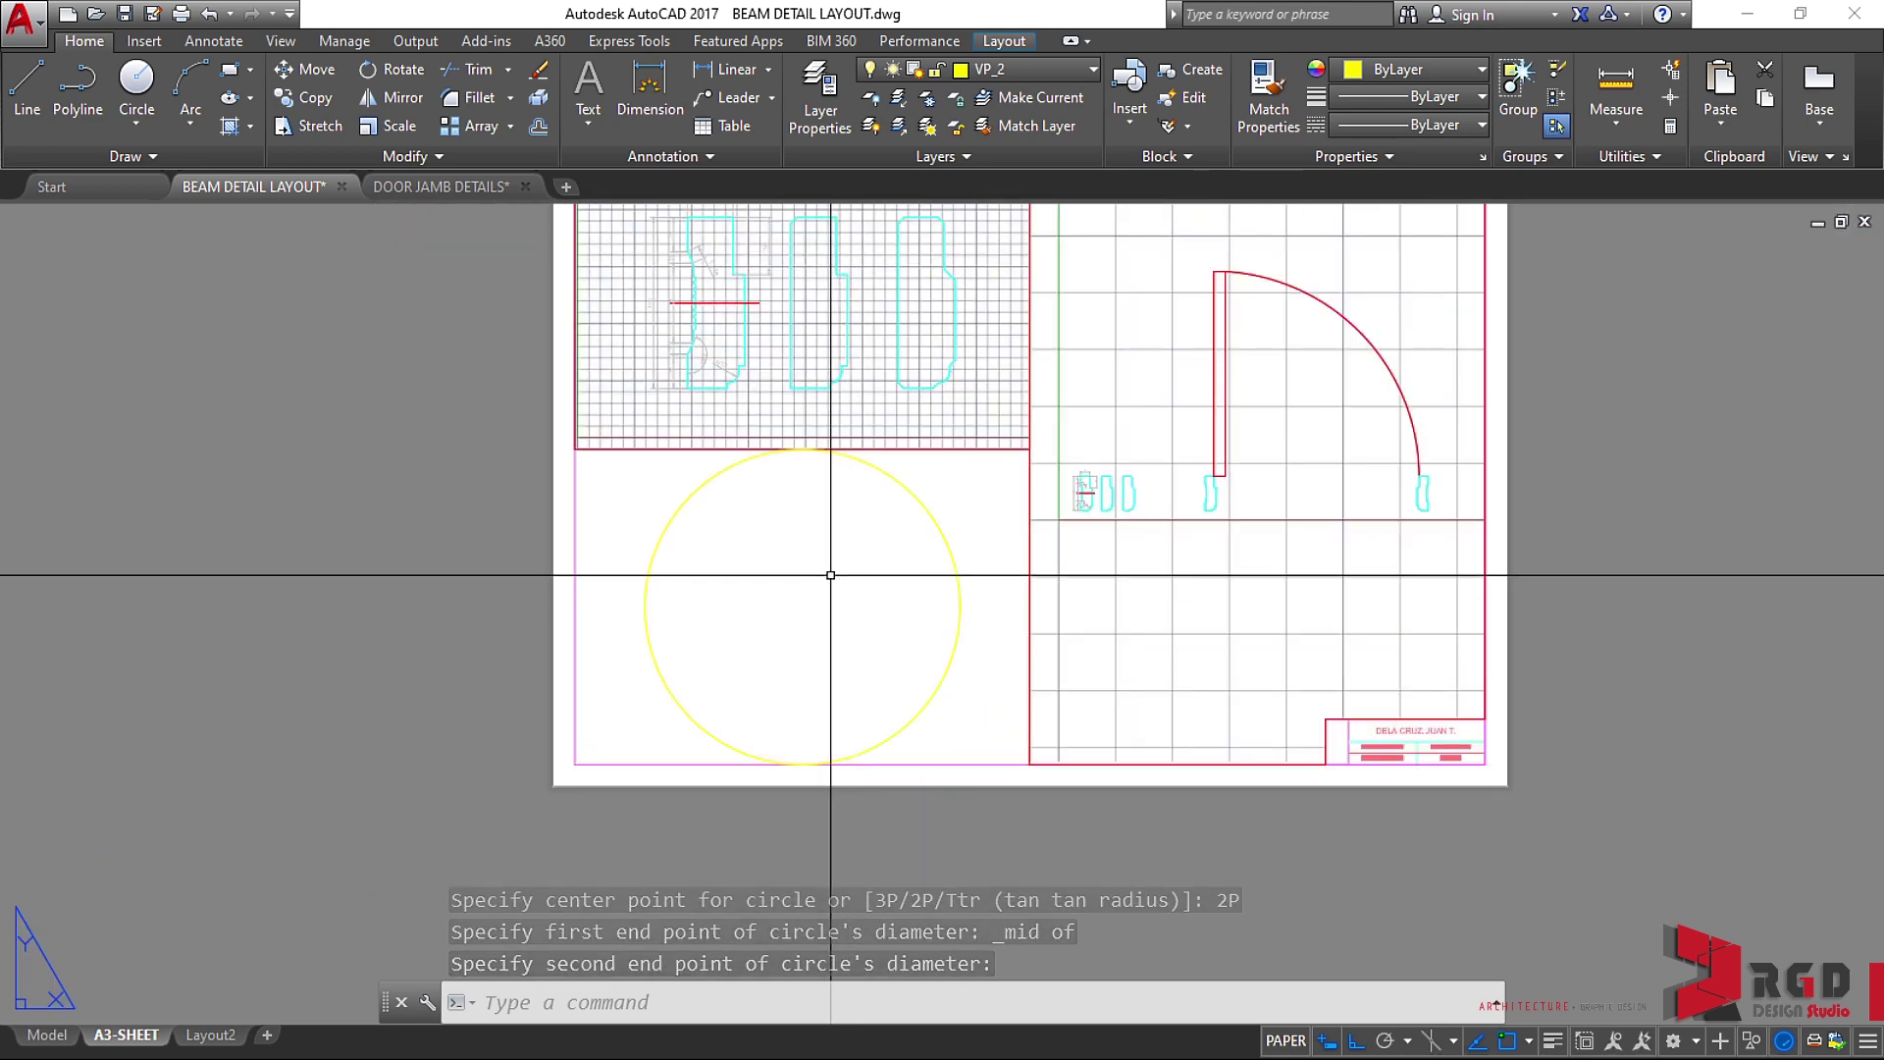
{"action": "scroll", "coordinate": [830, 575], "scroll_direction": "up", "scroll_amount": 2}
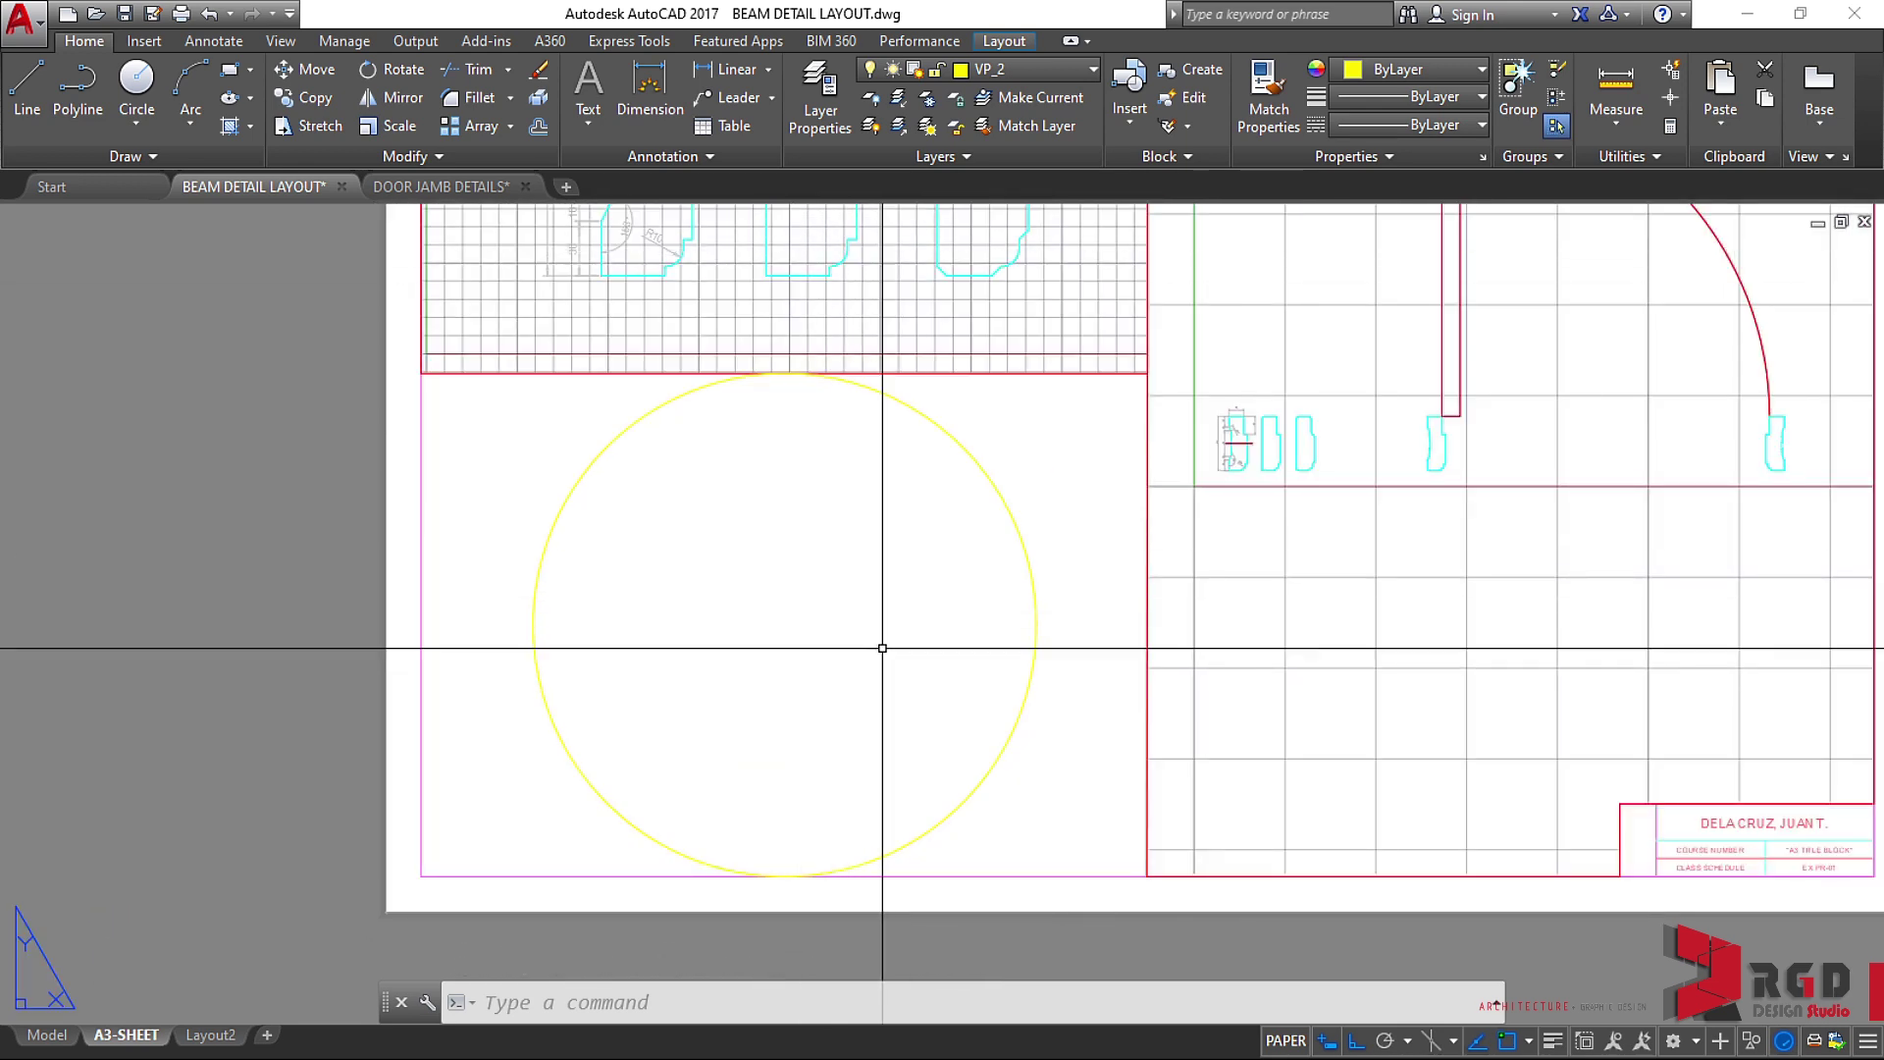
{"action": "middle_click_drag", "start_coordinate": [883, 568], "coordinate": [905, 634]}
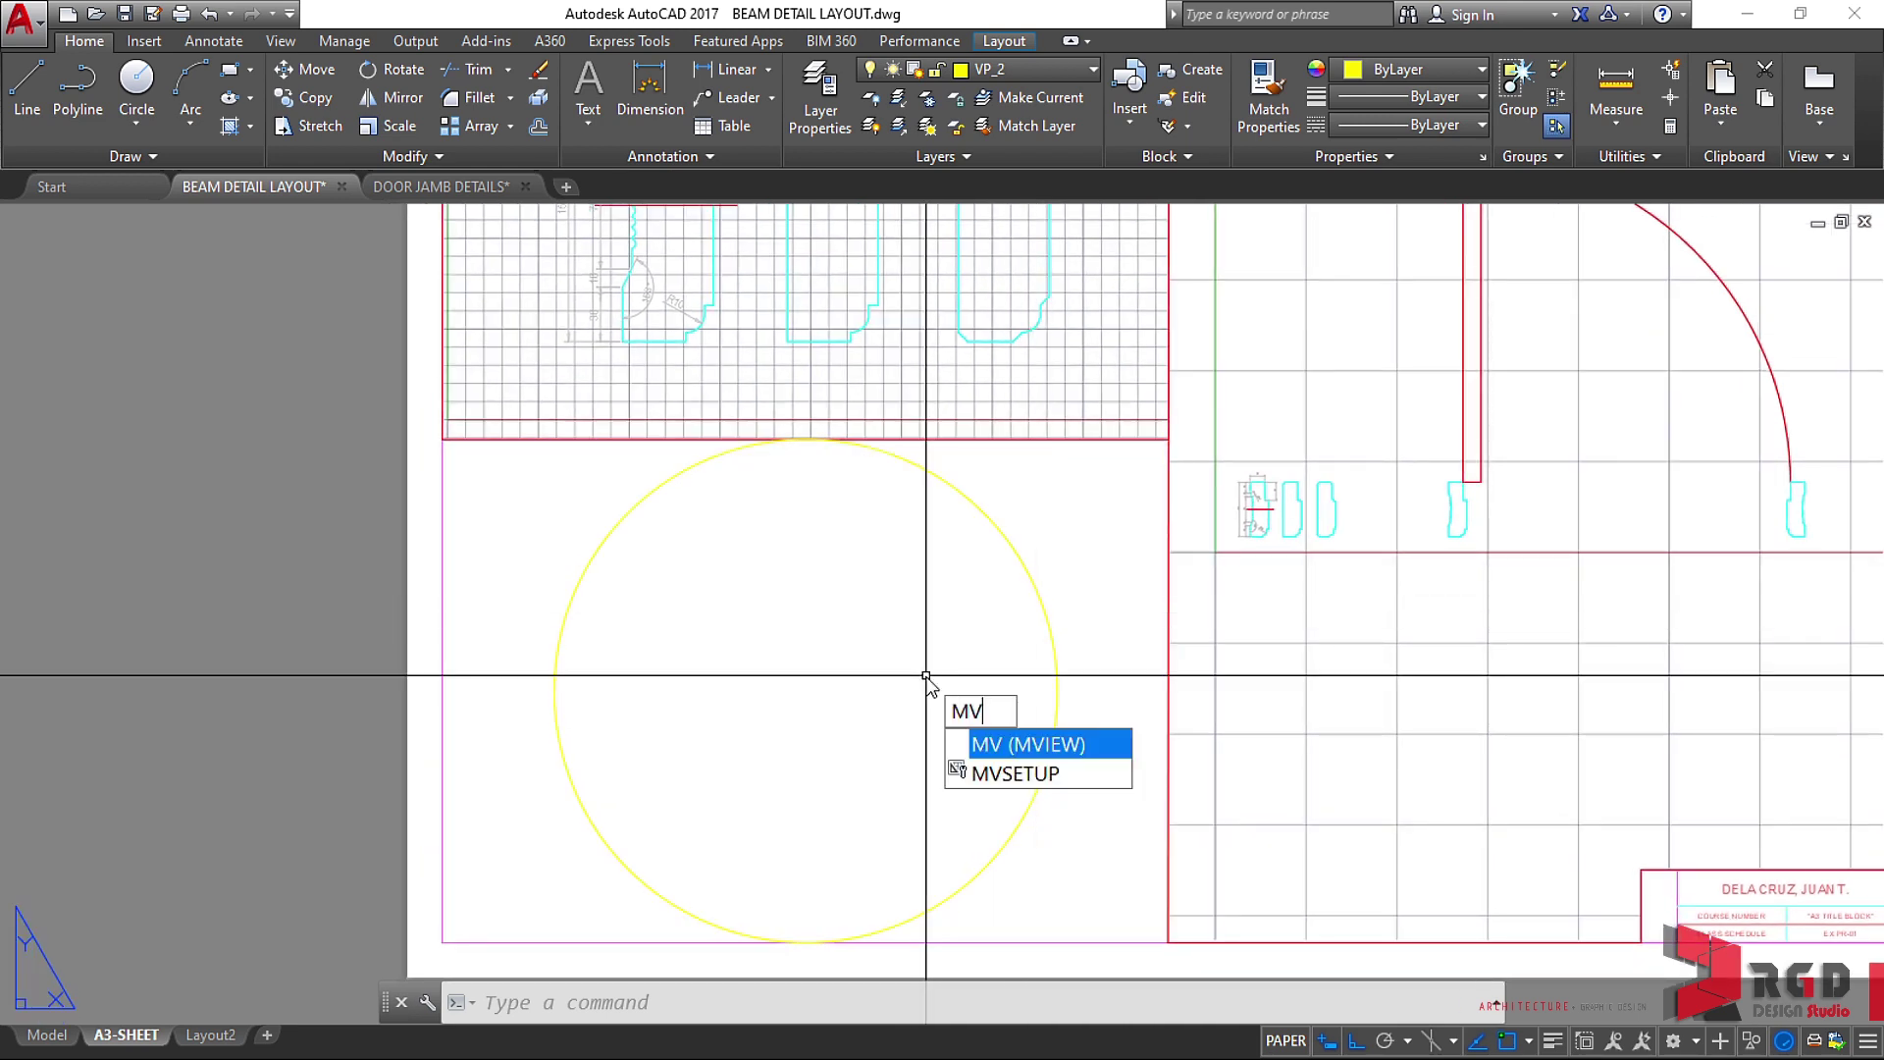
{"action": "key", "text": "Return"}
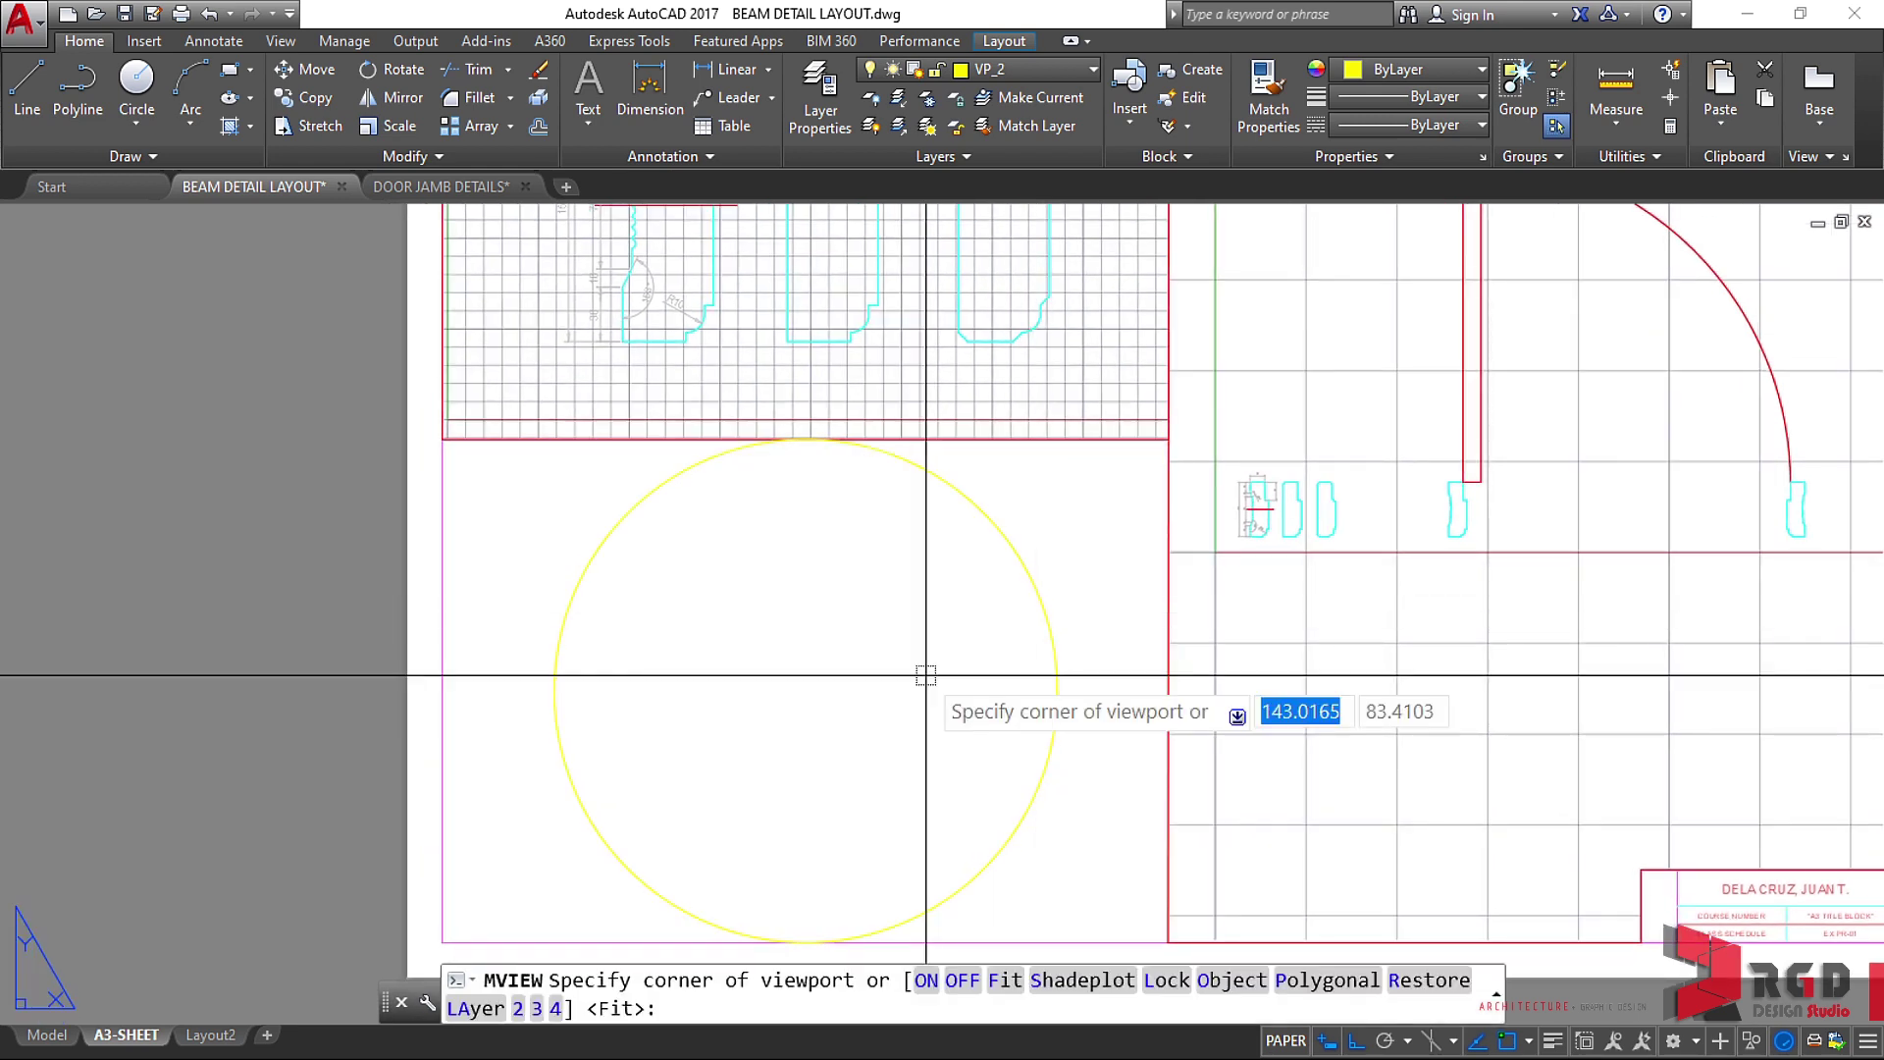
{"action": "left_click", "coordinate": [1232, 980]}
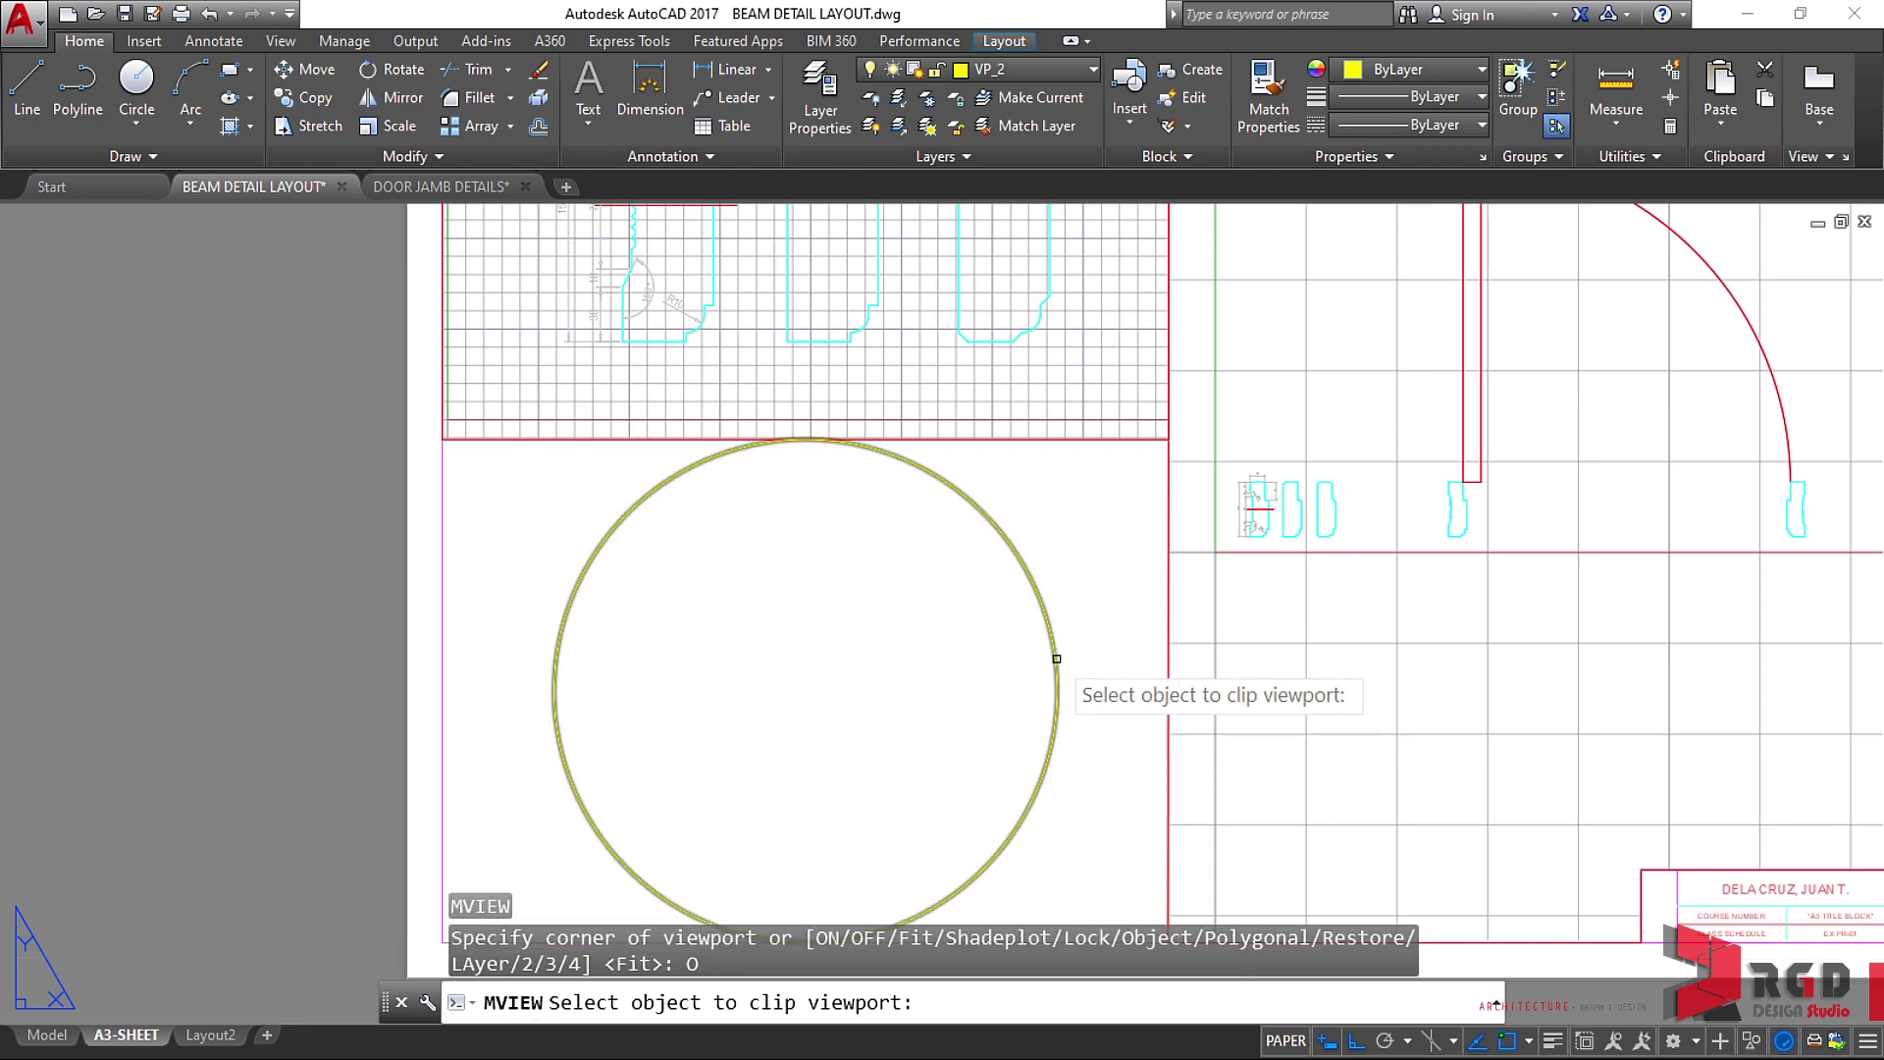
{"action": "left_click", "coordinate": [1056, 658]}
Set the new circular viewport's scale to 1:2.
{"action": "mouse_move", "coordinate": [1048, 716]}
{"action": "middle_mouse_down"}
{"action": "mouse_move", "coordinate": [1087, 668]}
{"action": "mouse_move", "coordinate": [1141, 460]}
{"action": "middle_mouse_up"}
{"action": "left_click", "coordinate": [1142, 459]}
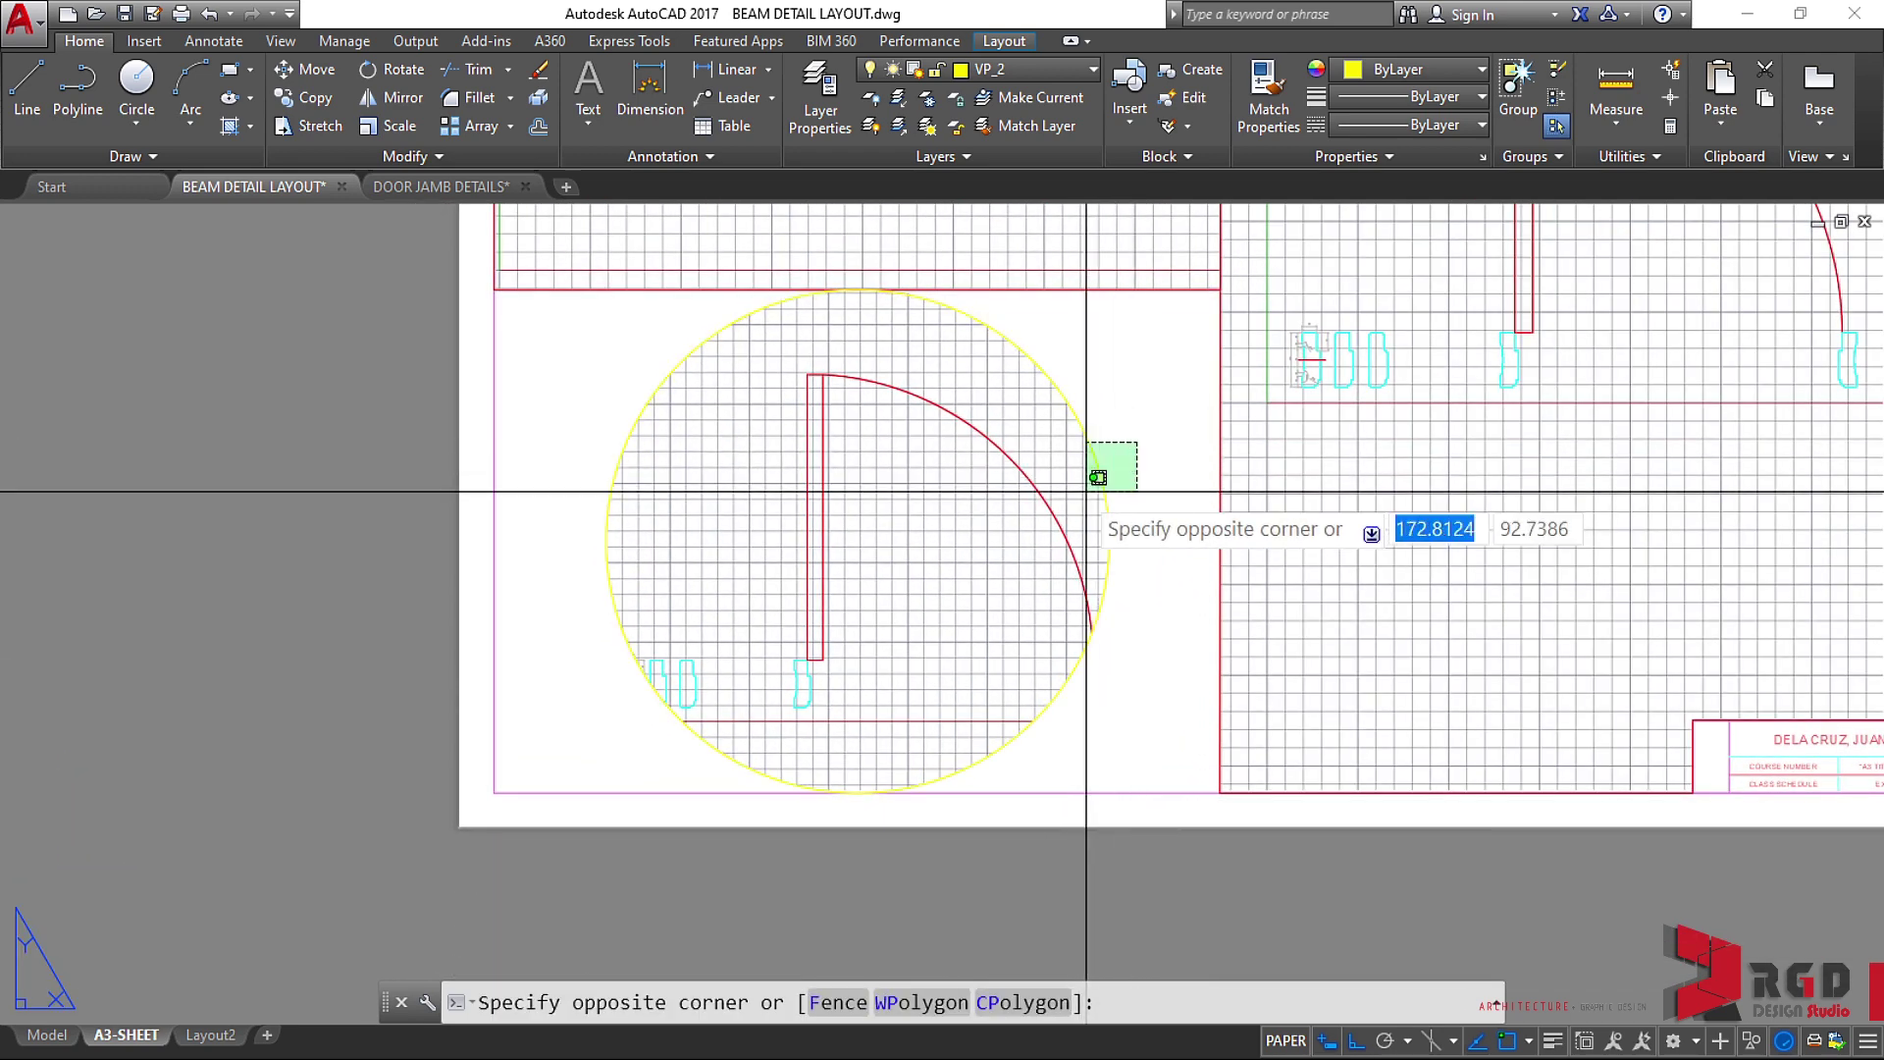
{"action": "left_click", "coordinate": [1101, 477]}
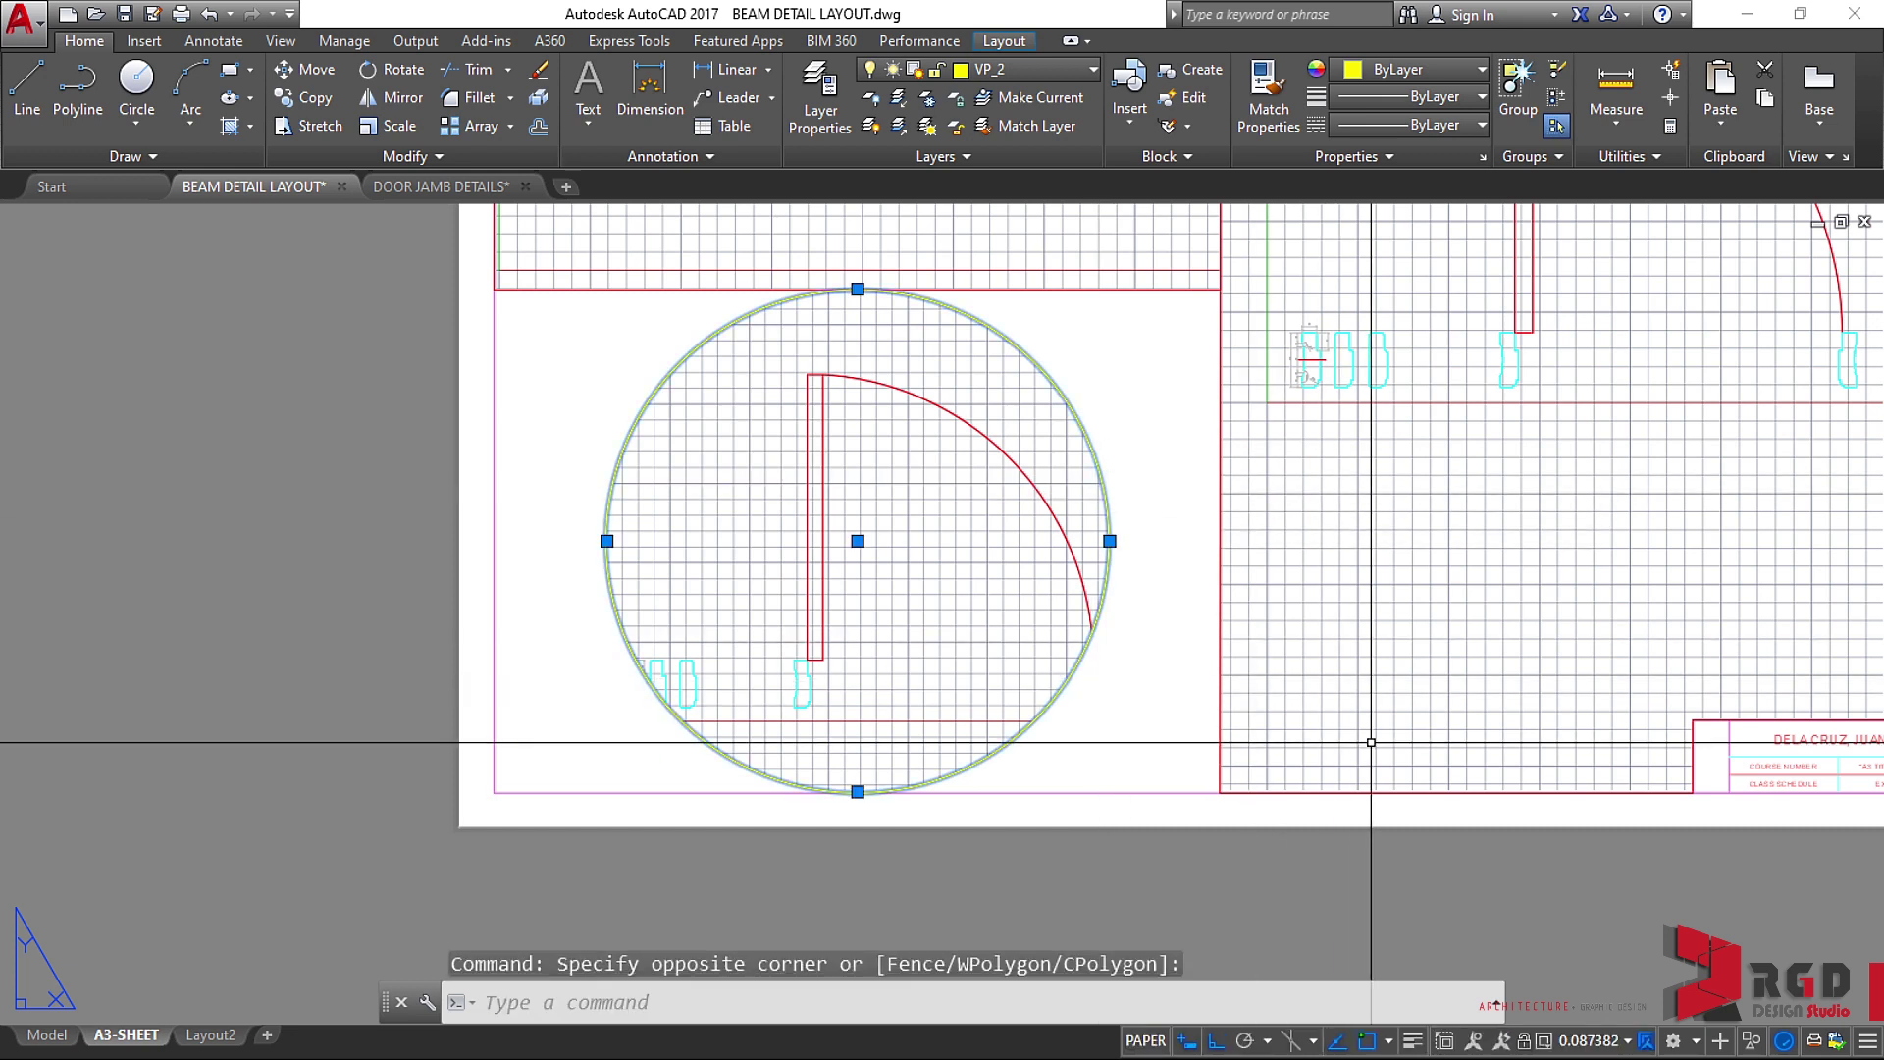
{"action": "left_click", "coordinate": [1628, 1042]}
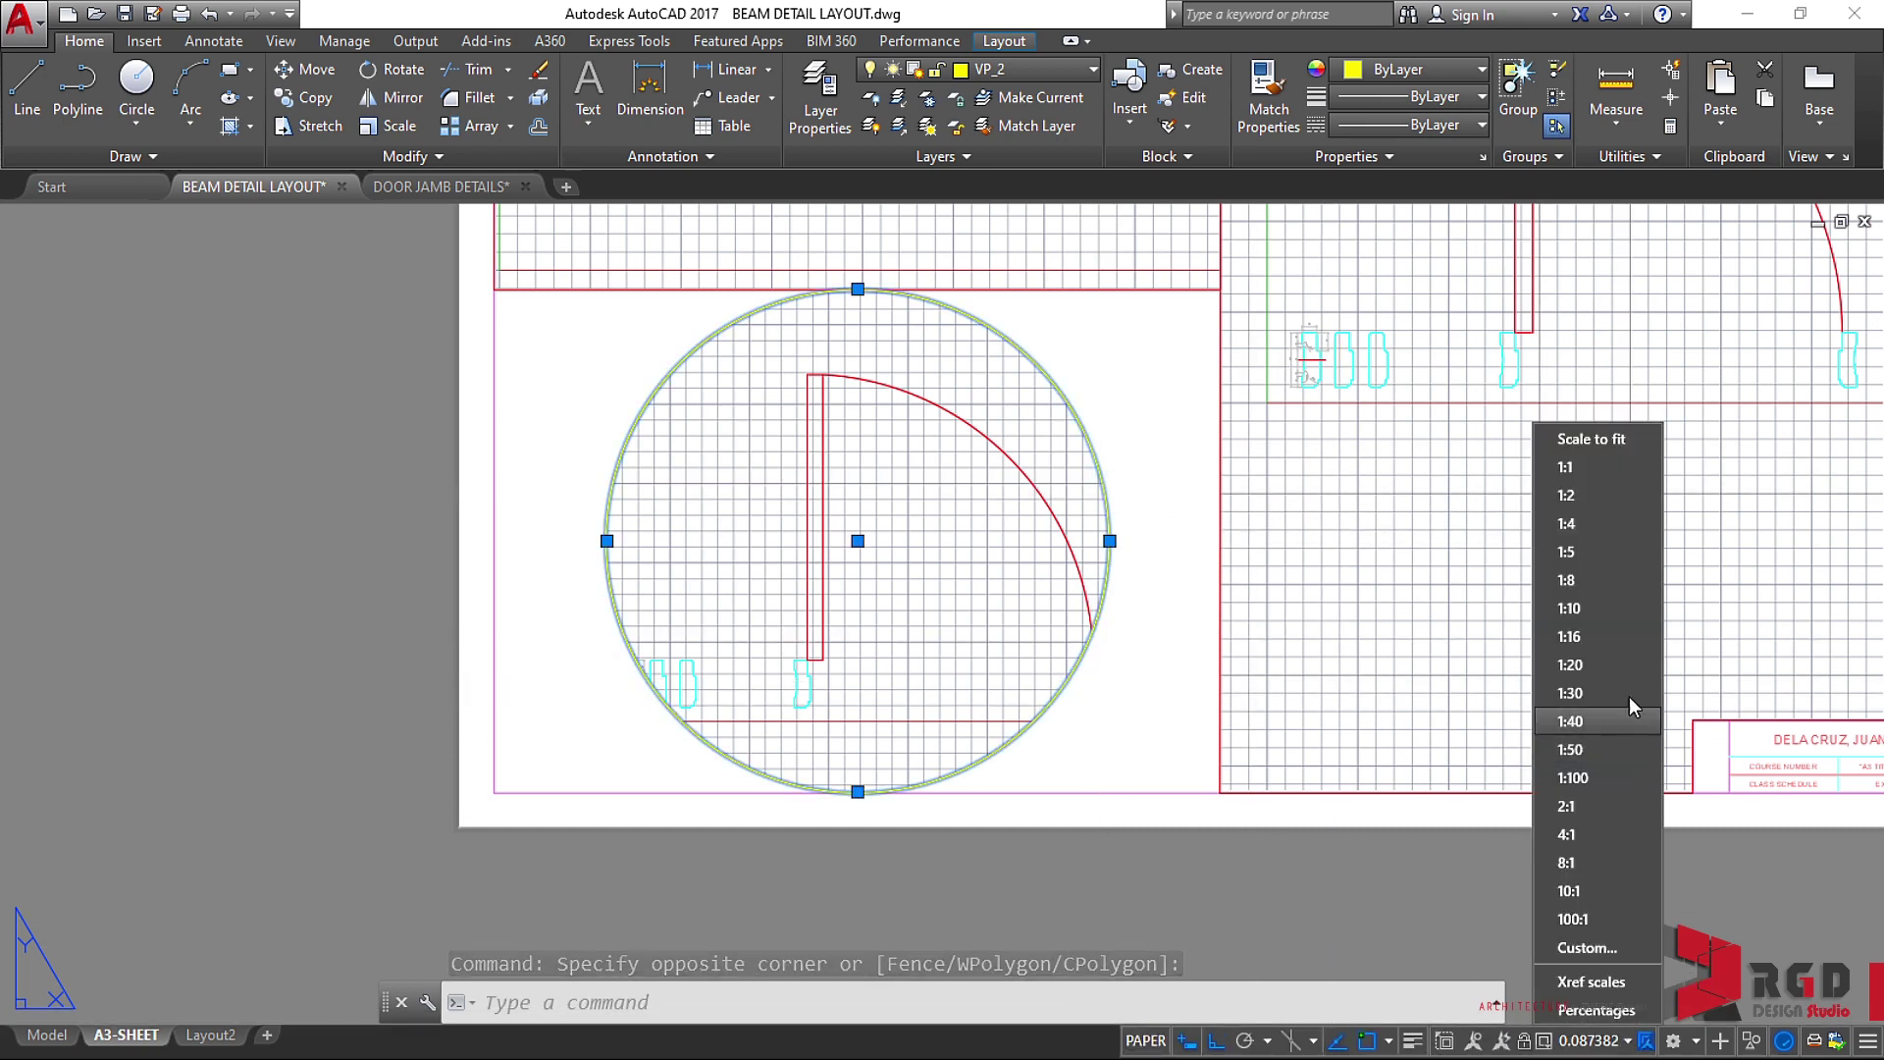
{"action": "left_click", "coordinate": [1580, 498]}
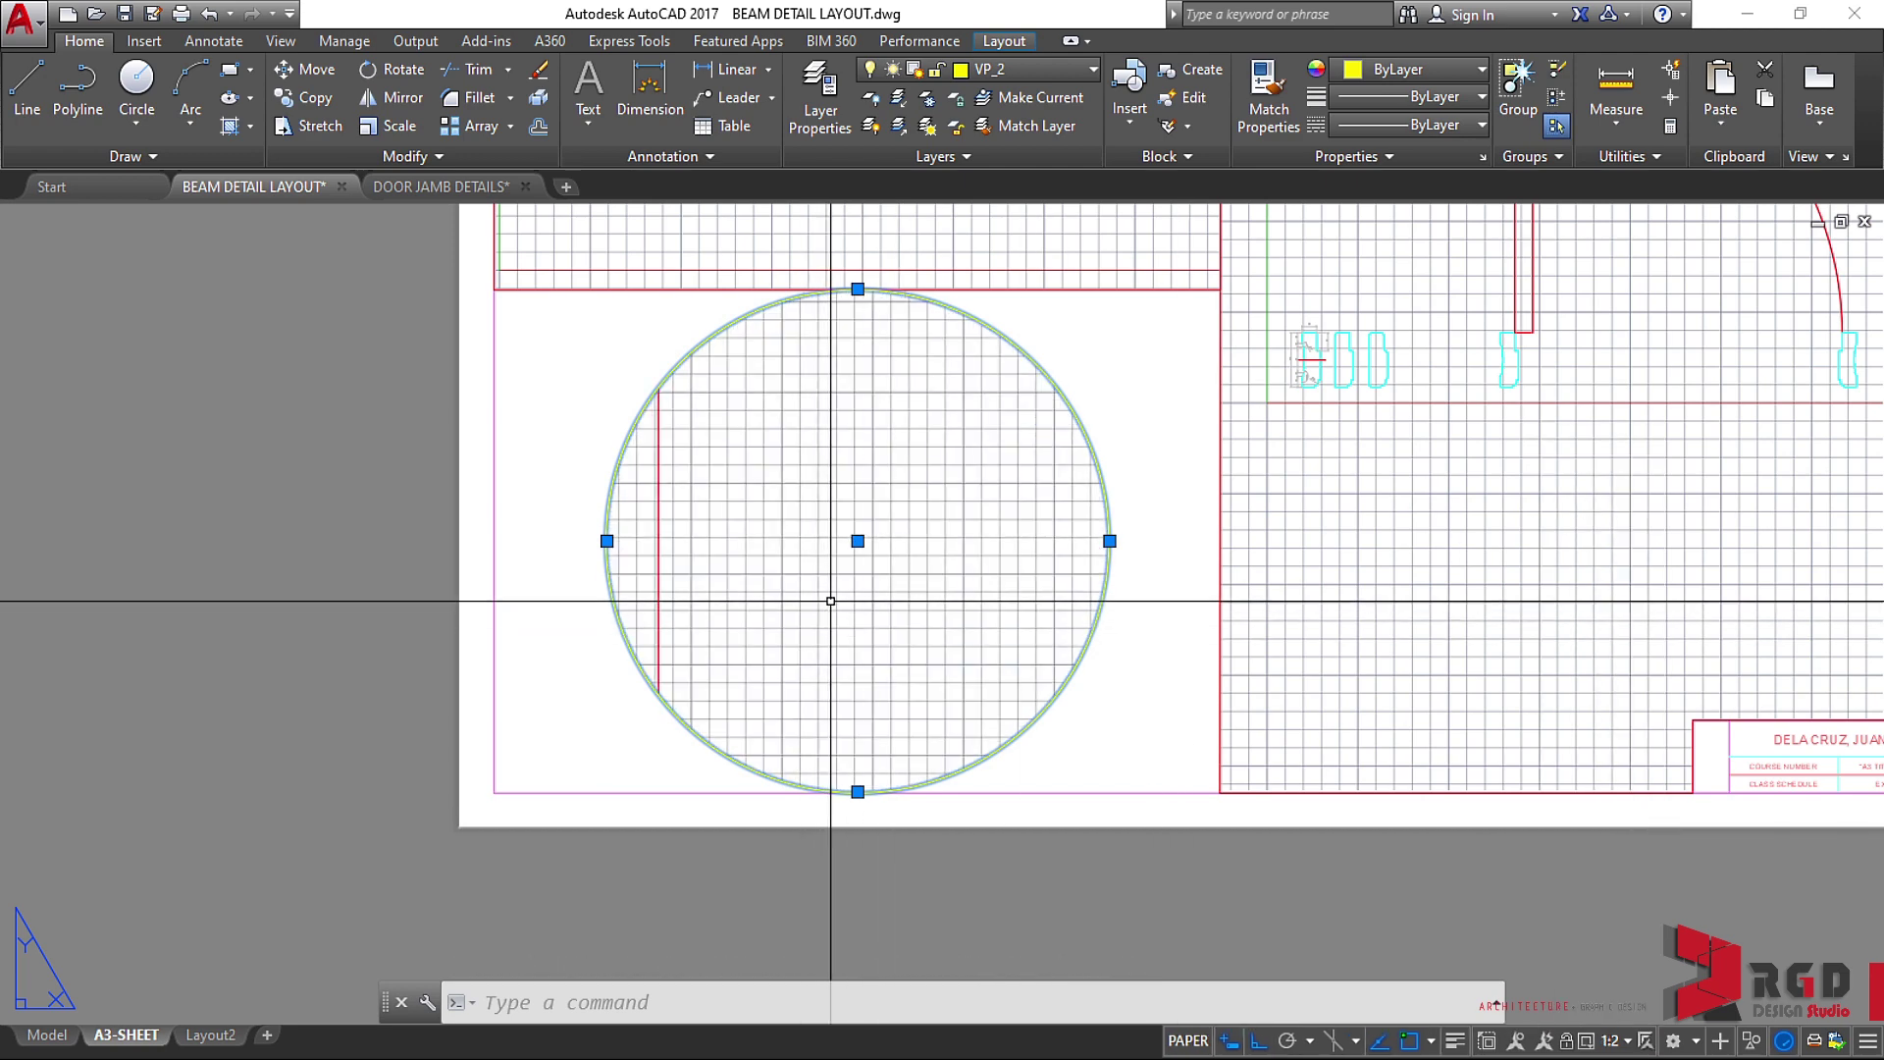
Inside the circular viewport, pan the door jamb drawing and set the scale to 1:4.
{"action": "double_click", "coordinate": [841, 540]}
{"action": "middle_click_drag", "start_coordinate": [841, 540], "coordinate": [819, 593]}
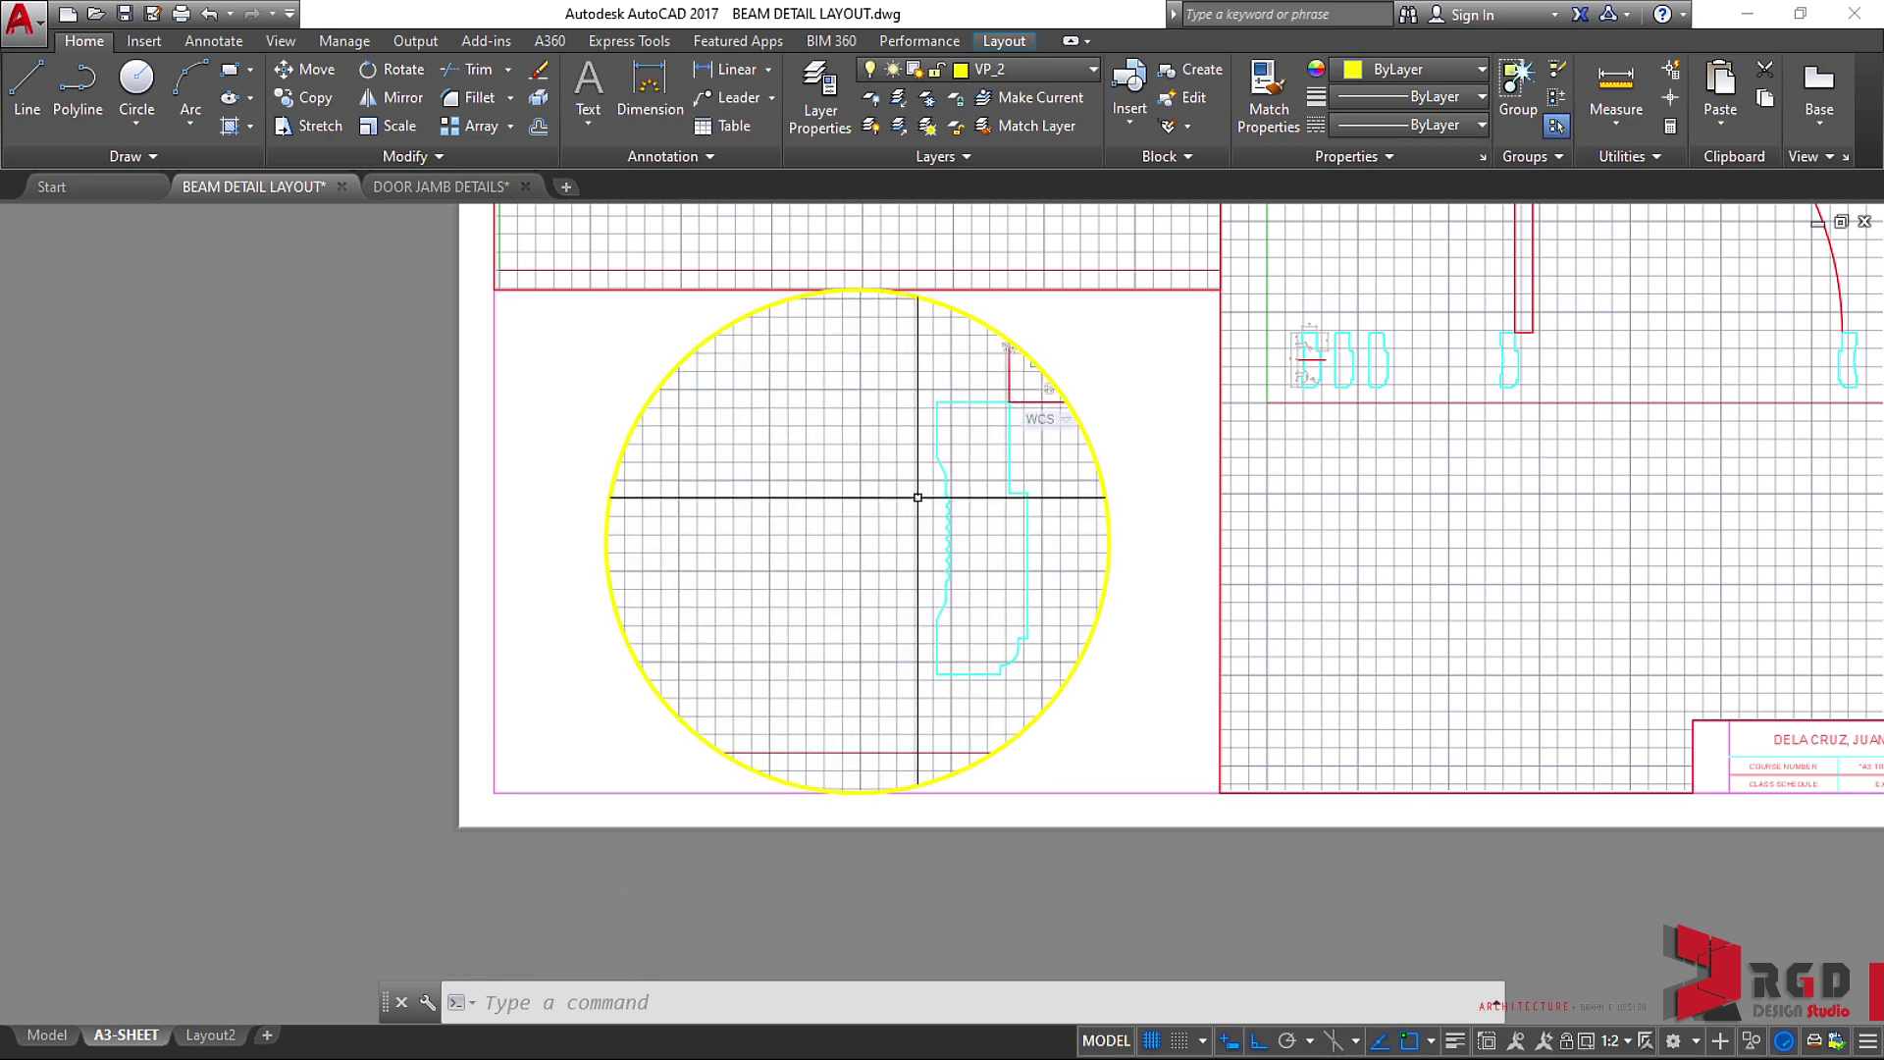
{"action": "mouse_move", "coordinate": [919, 499]}
{"action": "middle_mouse_down"}
{"action": "mouse_move", "coordinate": [723, 539]}
{"action": "mouse_move", "coordinate": [719, 580]}
{"action": "middle_mouse_up"}
{"action": "left_click", "coordinate": [1627, 1040]}
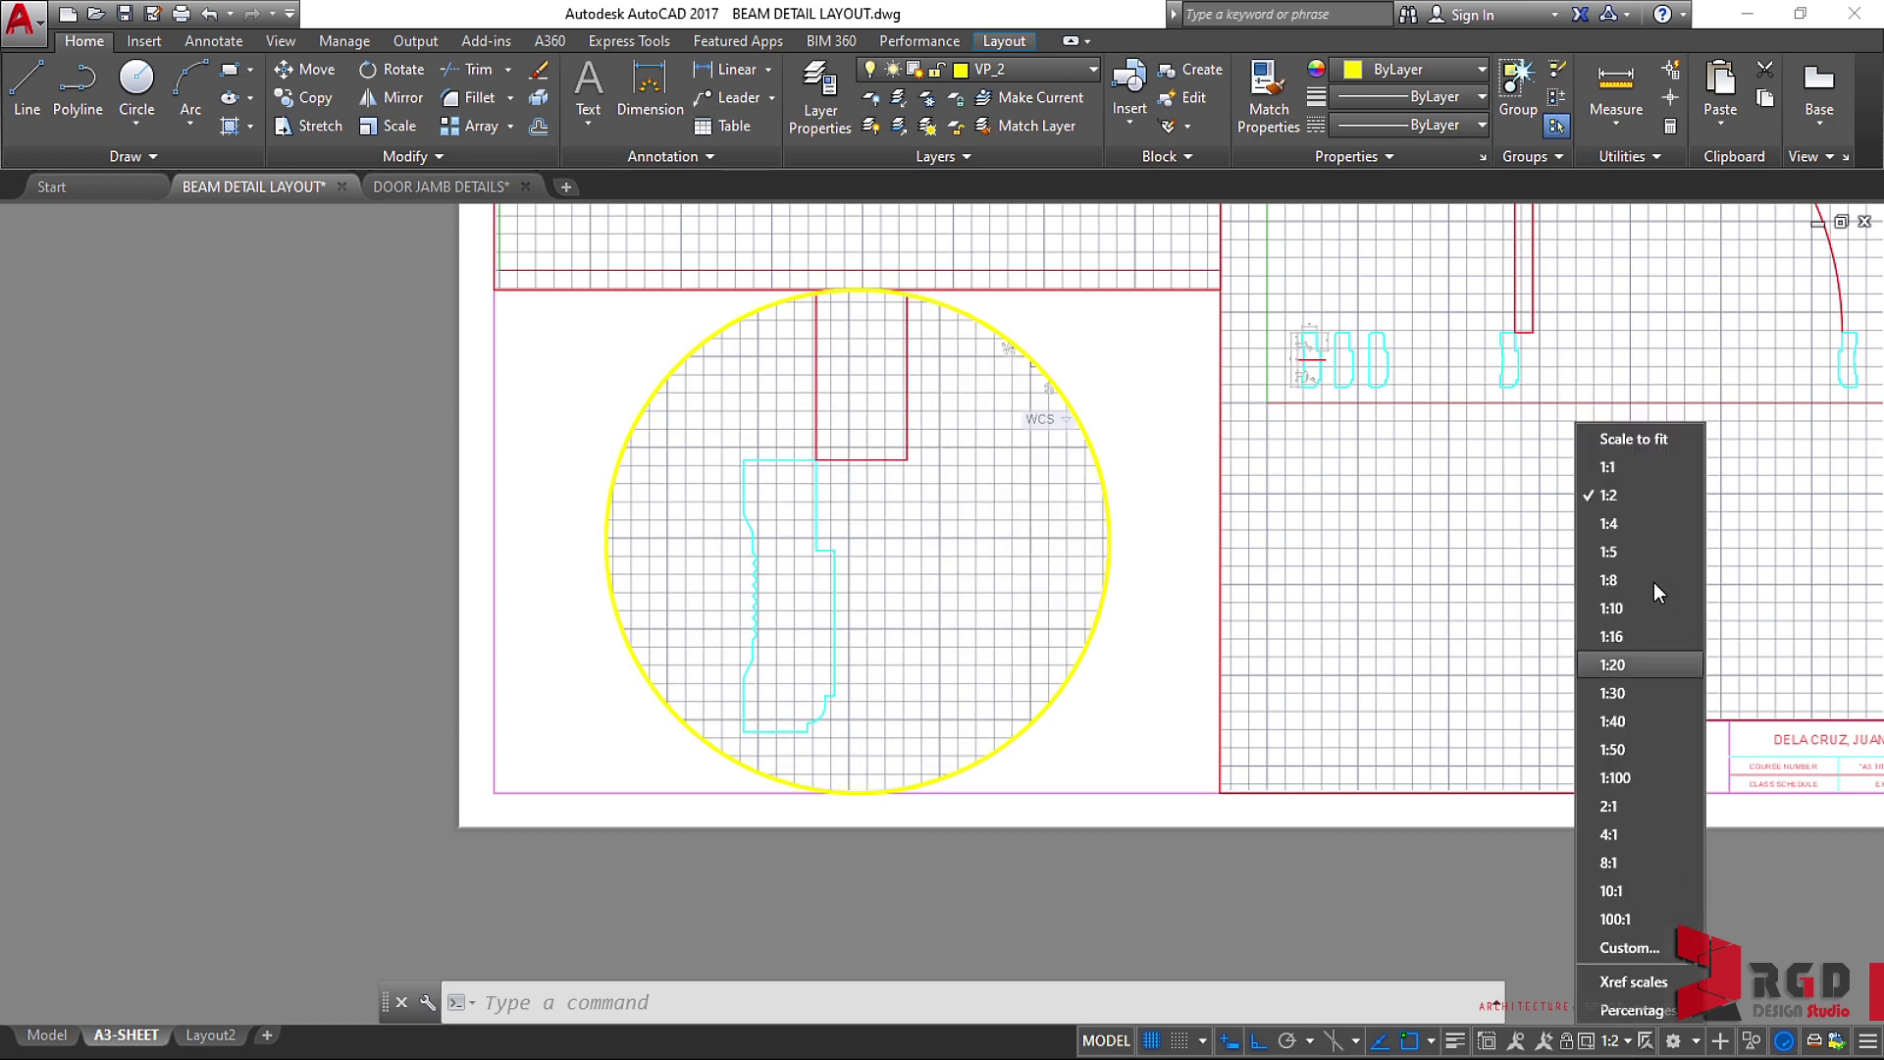
{"action": "left_click", "coordinate": [1604, 524]}
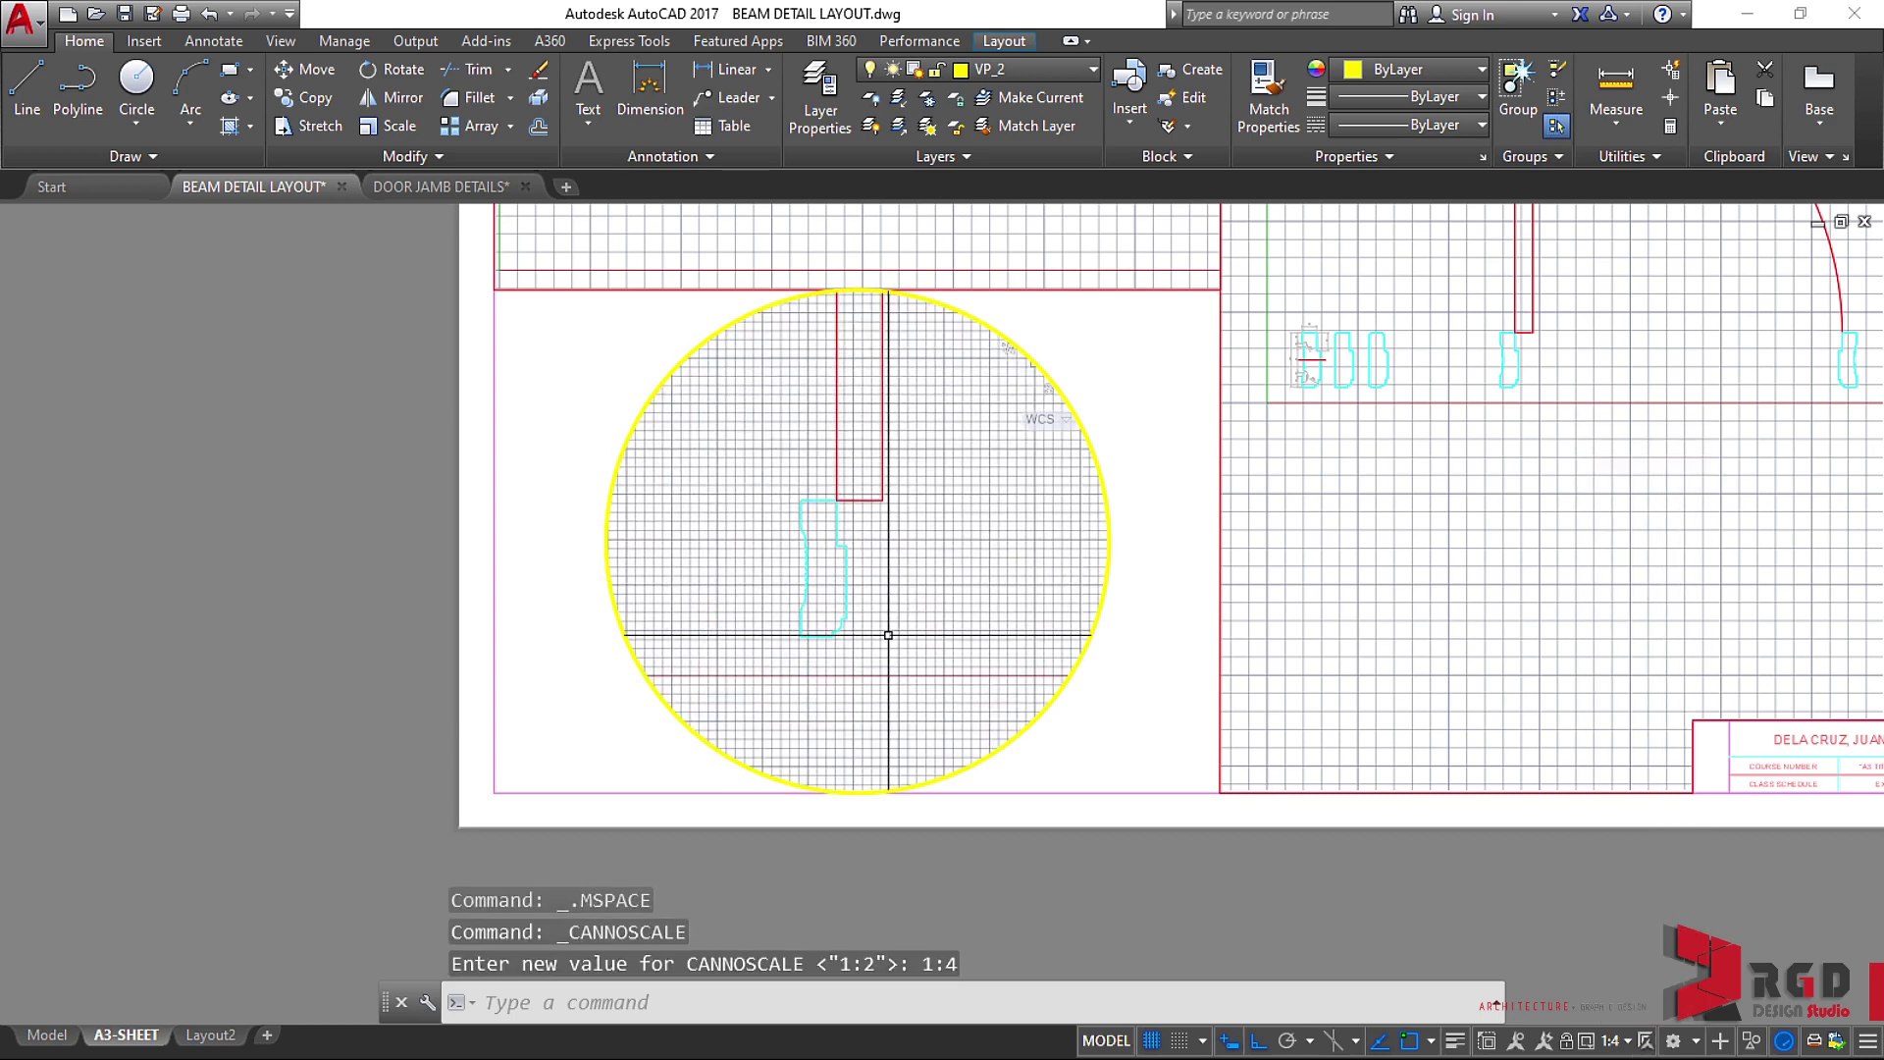
Change the circular viewport to 1:10, frame the jamb profiles, and return to paper space.
{"action": "middle_click_drag", "start_coordinate": [839, 643], "coordinate": [745, 673]}
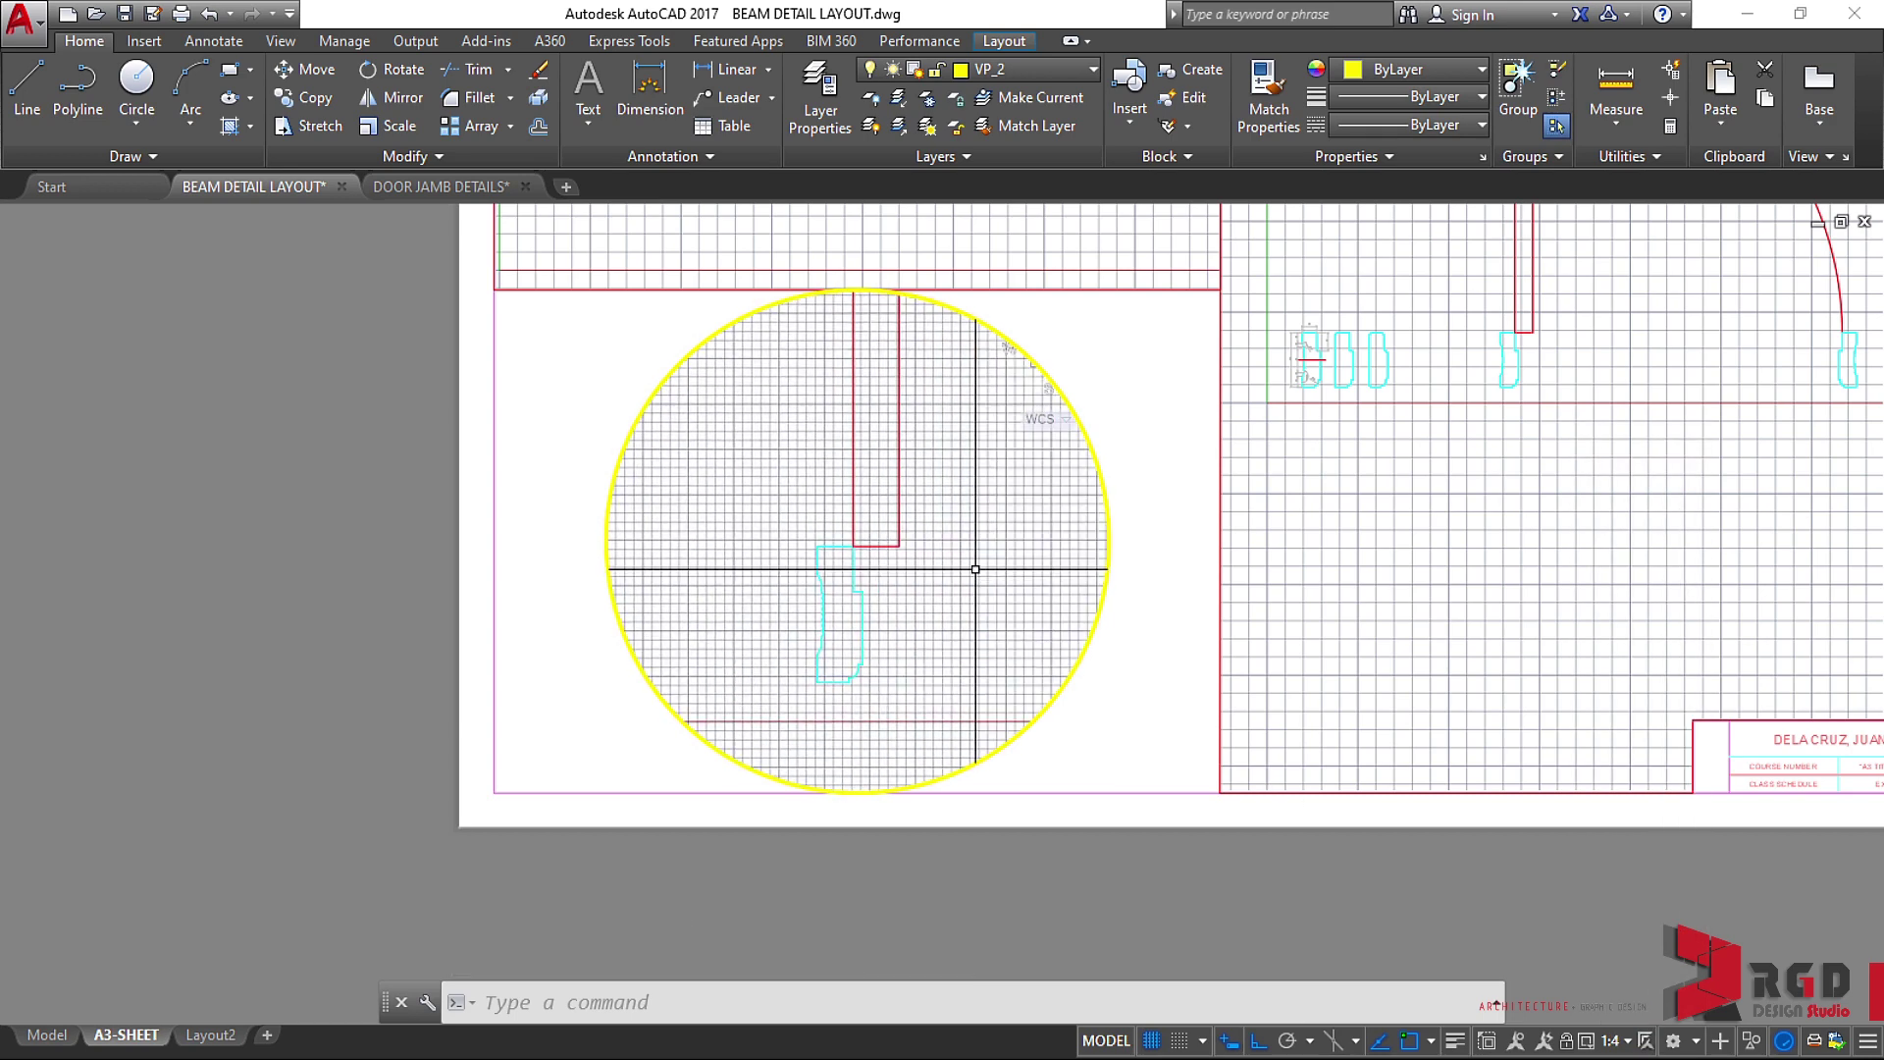
{"action": "left_click", "coordinate": [1621, 1046]}
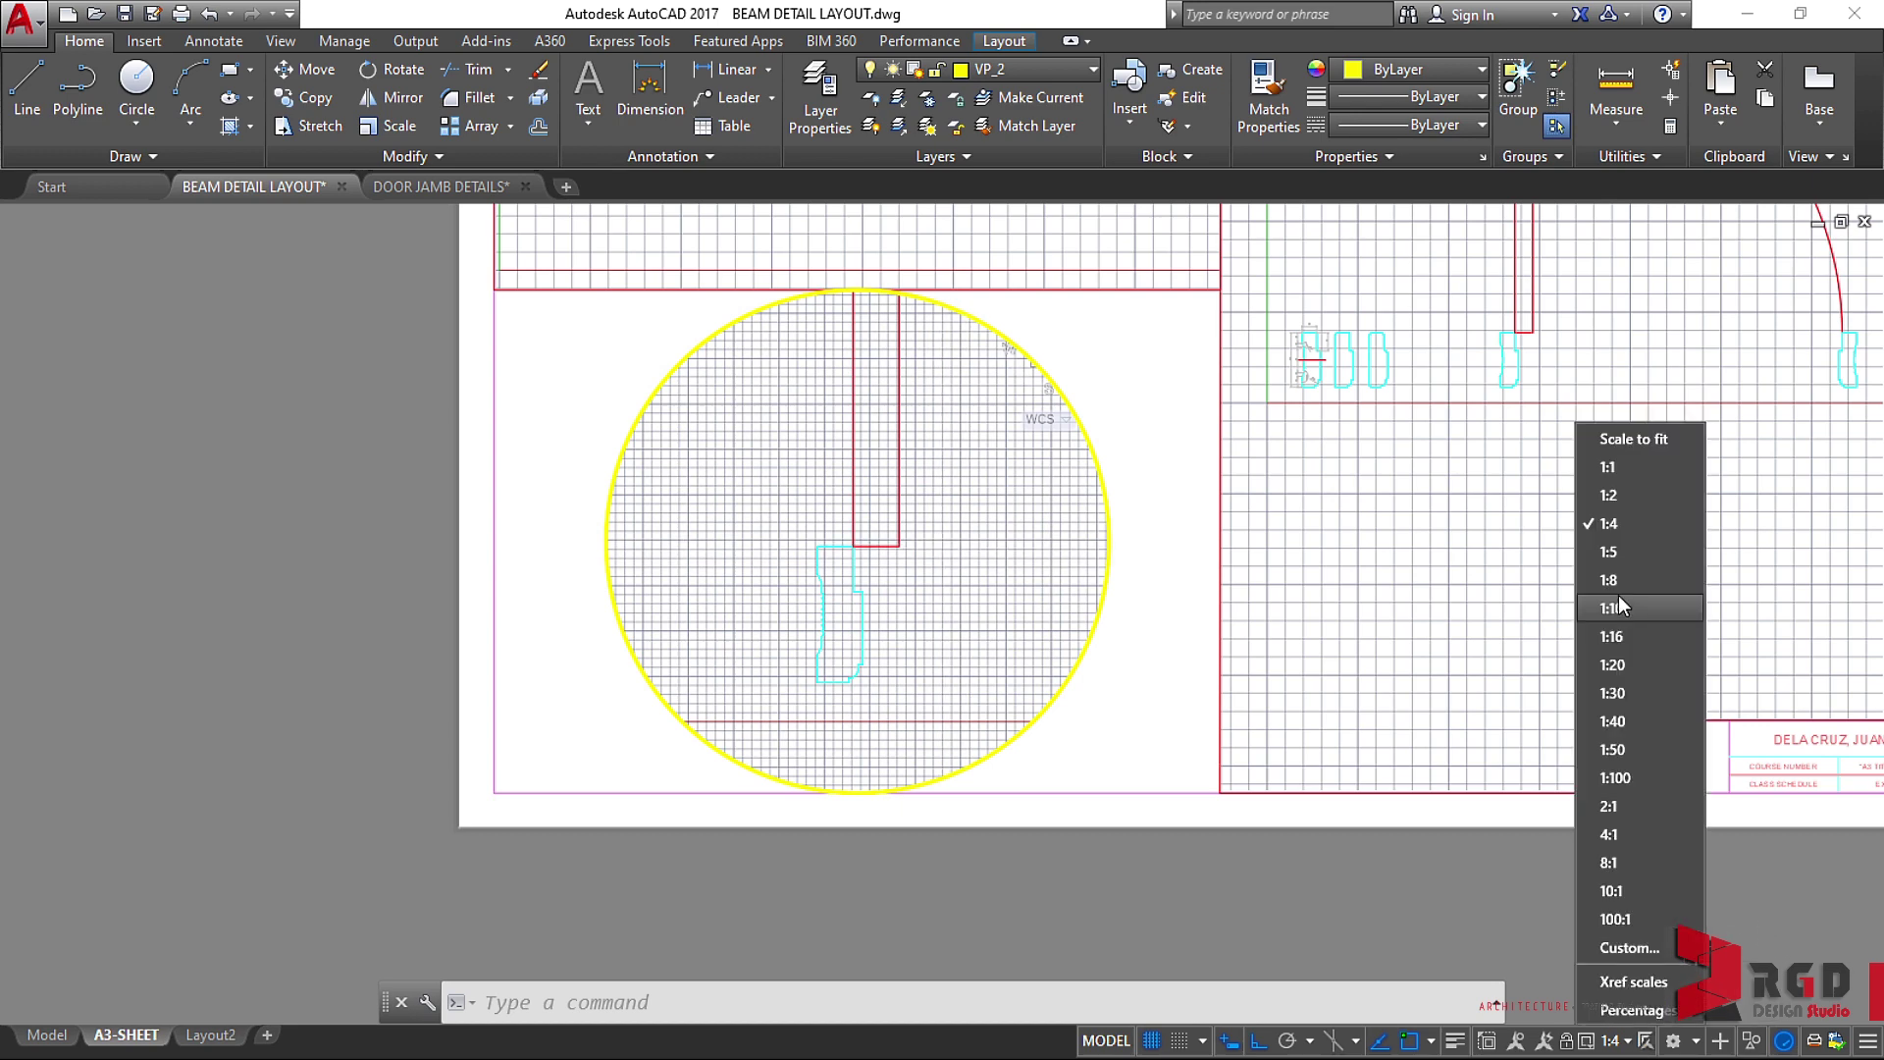
{"action": "left_click", "coordinate": [1024, 593]}
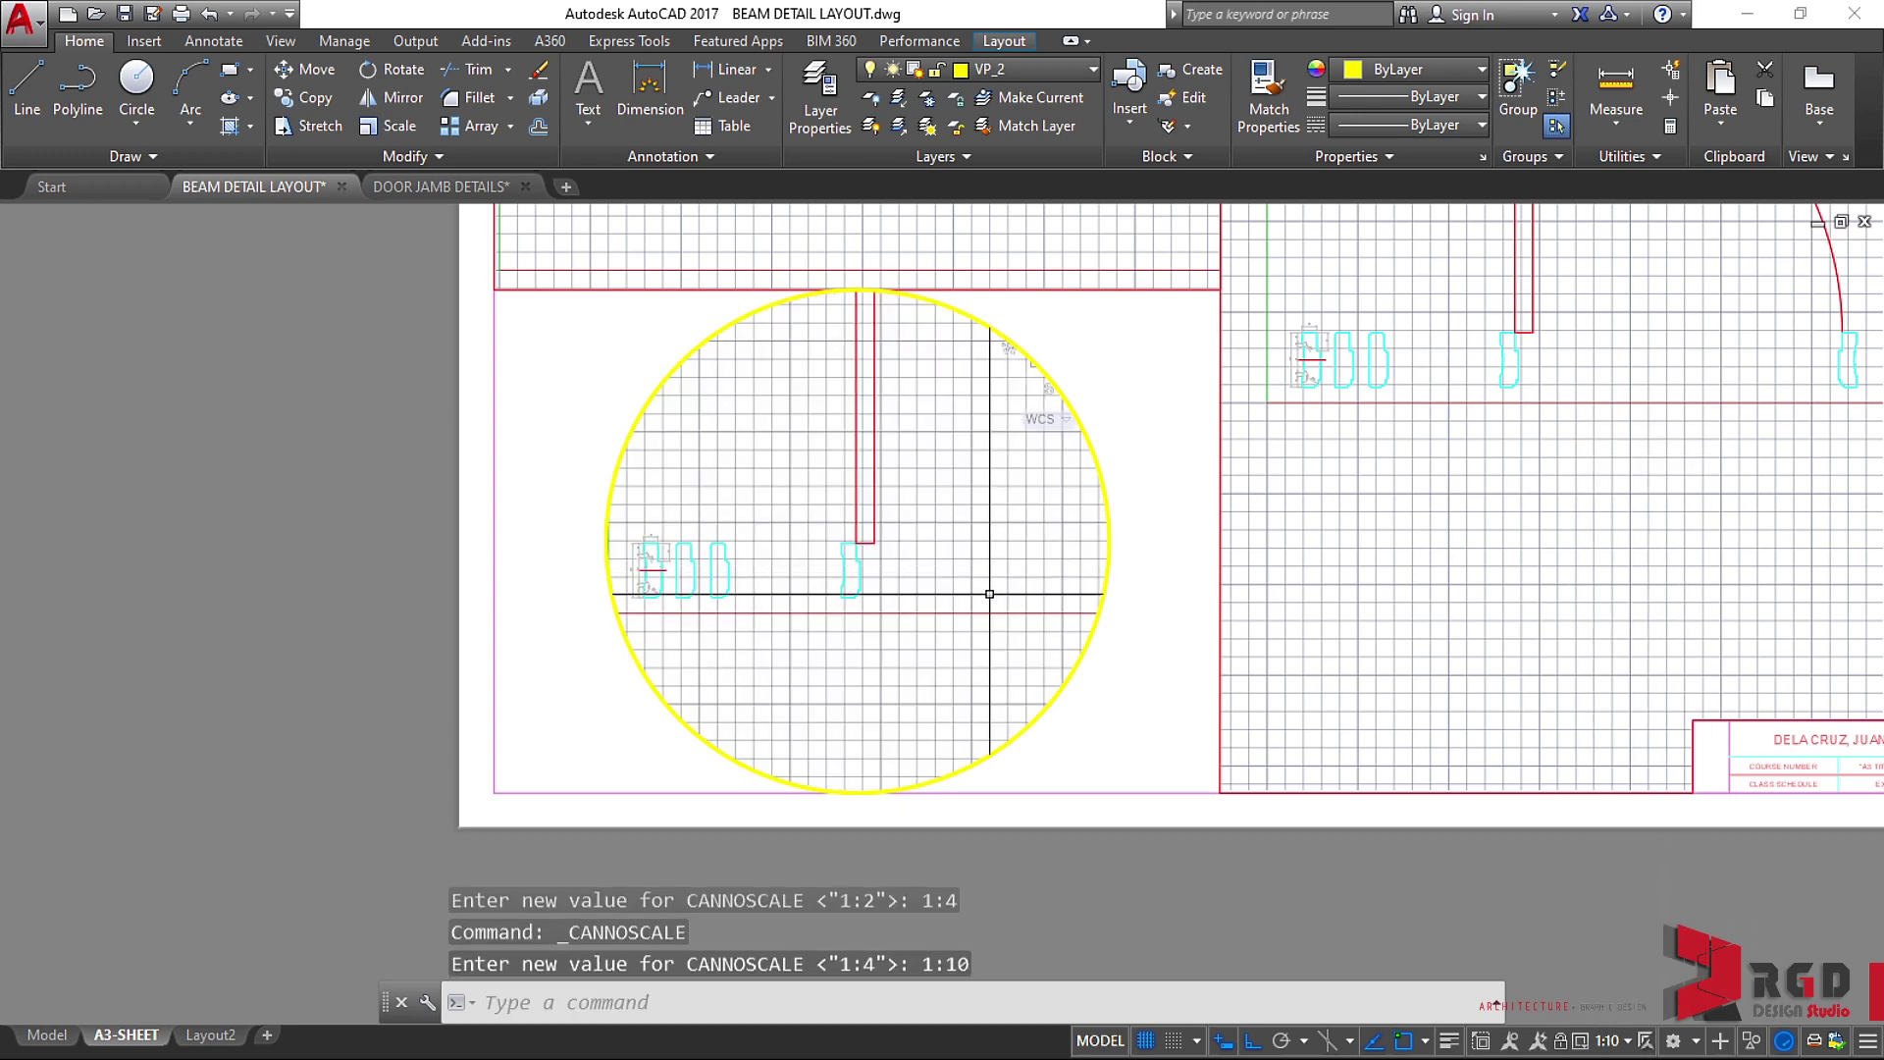
{"action": "mouse_move", "coordinate": [1010, 580]}
{"action": "middle_mouse_down"}
{"action": "mouse_move", "coordinate": [888, 618]}
{"action": "mouse_move", "coordinate": [1088, 610]}
{"action": "middle_mouse_up"}
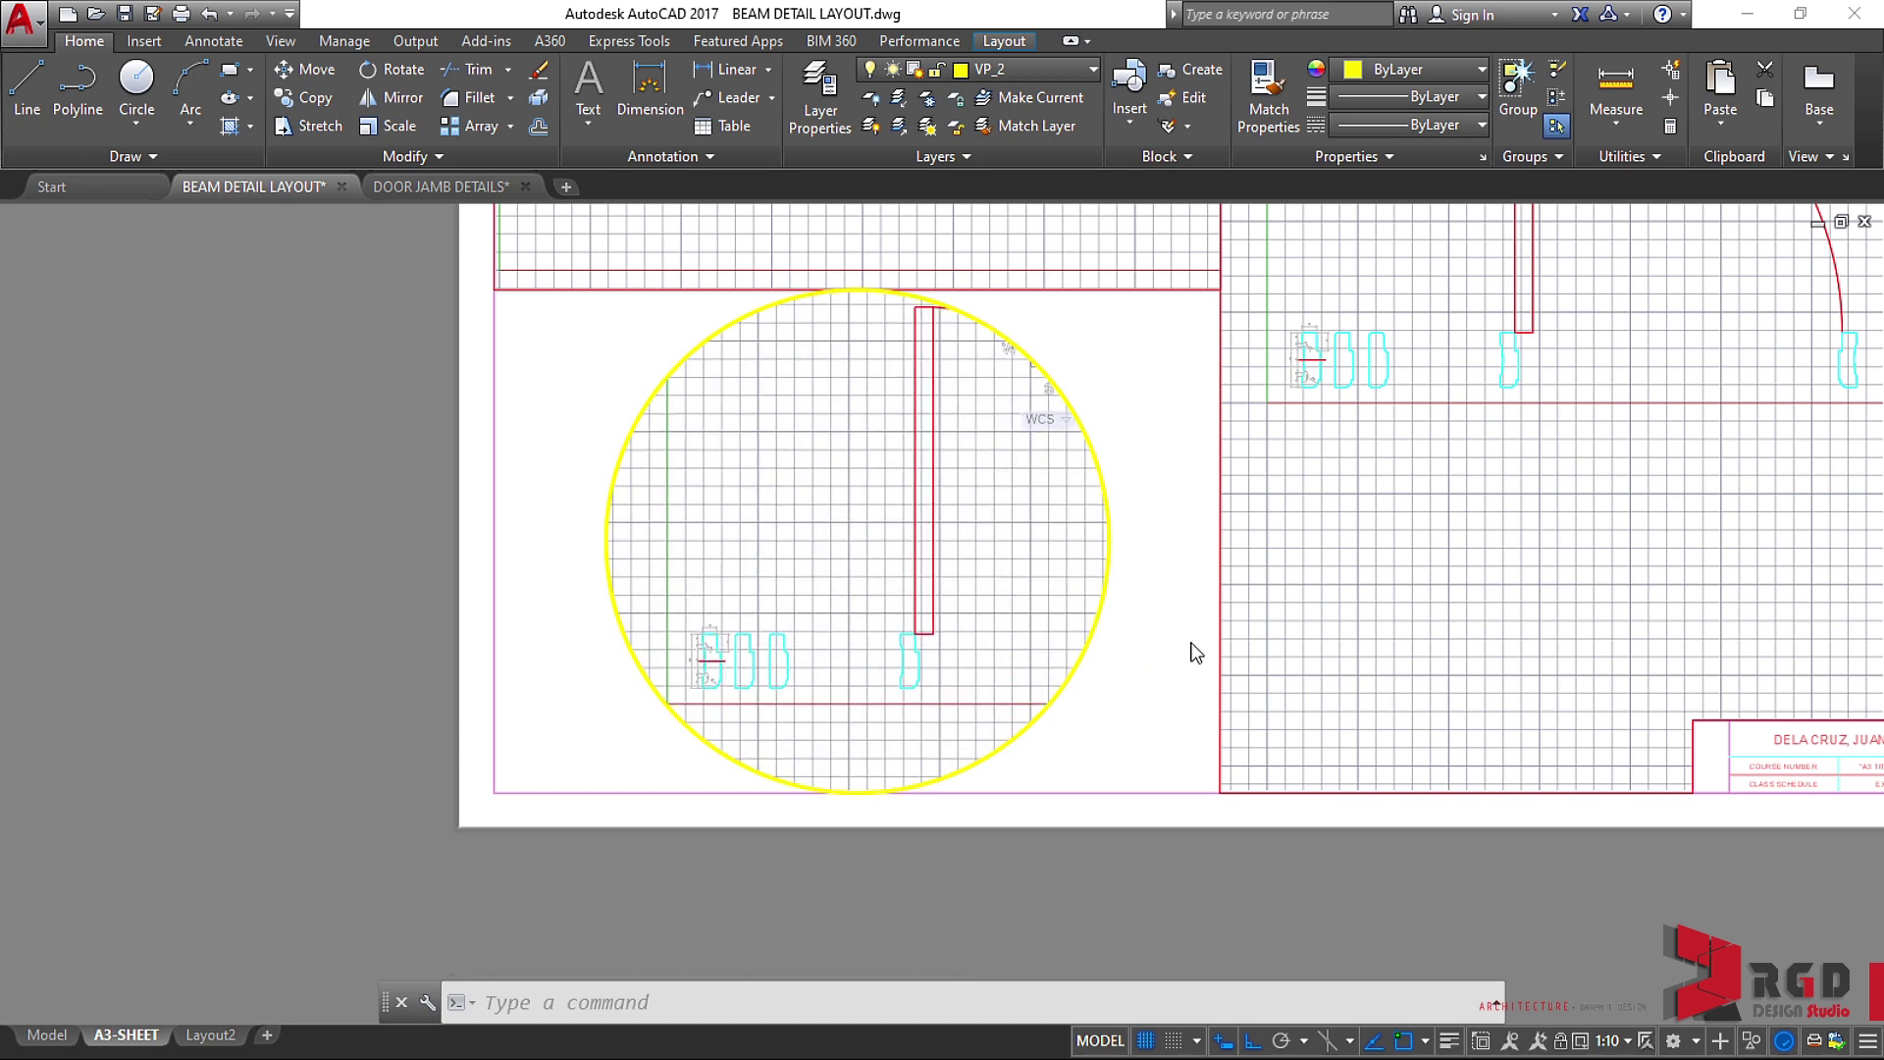
{"action": "double_click", "coordinate": [1158, 646]}
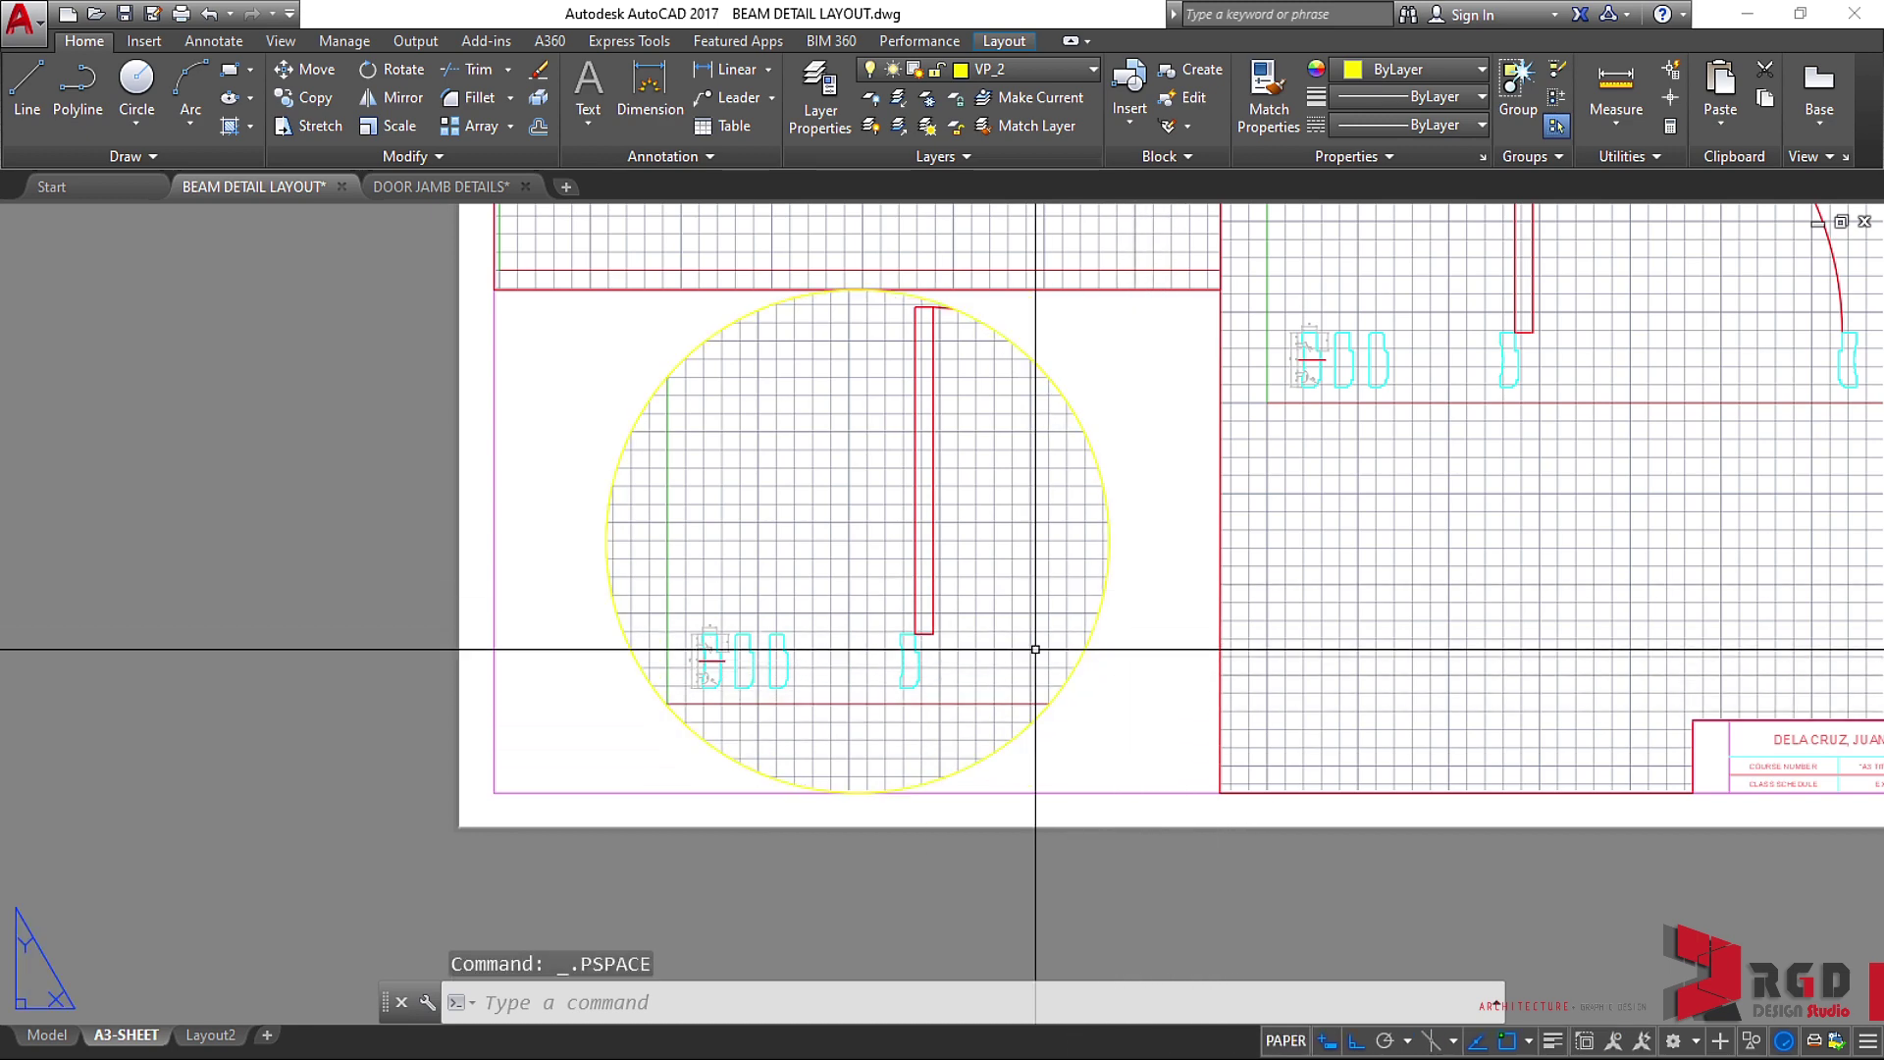
{"action": "middle_click_drag", "start_coordinate": [1005, 579], "coordinate": [820, 692]}
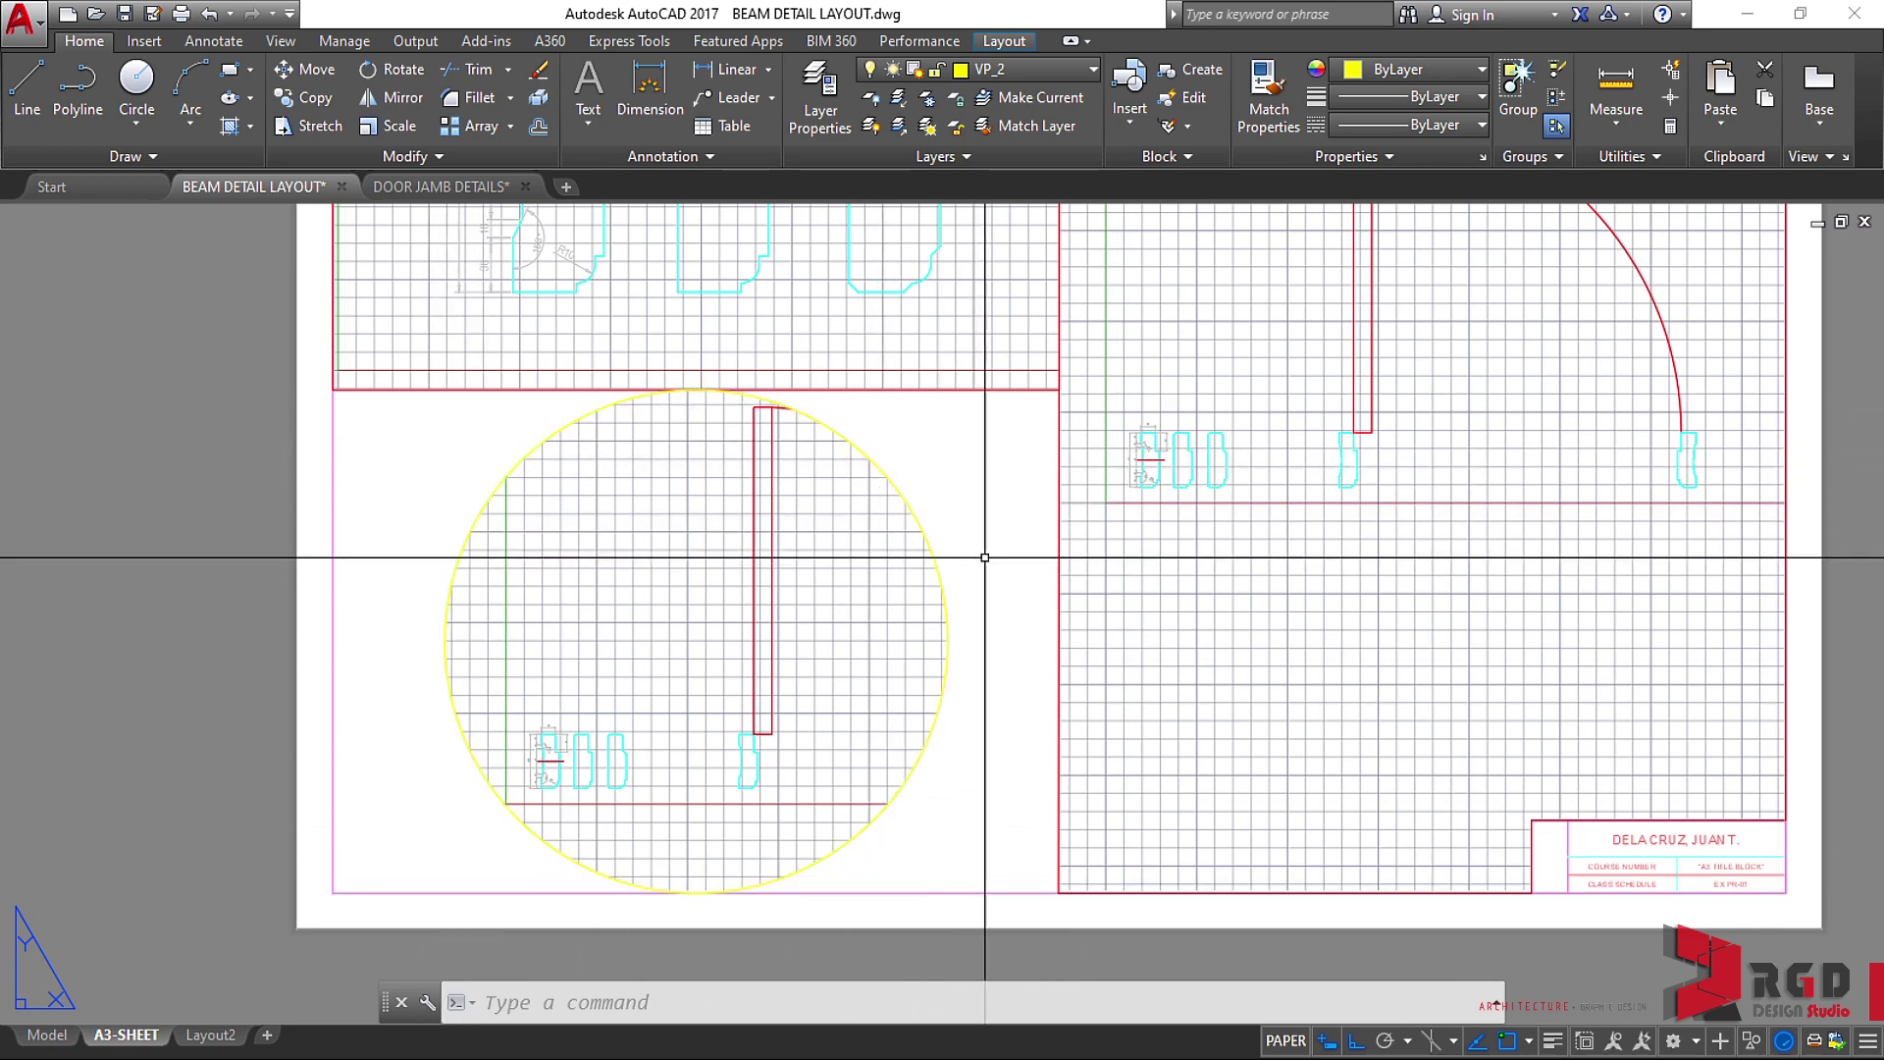
Preview the A3-SHEET layout as a DWG To PDF plot on A3 paper.
{"action": "scroll", "coordinate": [981, 550], "scroll_direction": "down", "scroll_amount": 2}
{"action": "scroll", "coordinate": [852, 595], "scroll_direction": "down", "scroll_amount": 2}
{"action": "scroll", "coordinate": [852, 596], "scroll_direction": "up", "scroll_amount": 3}
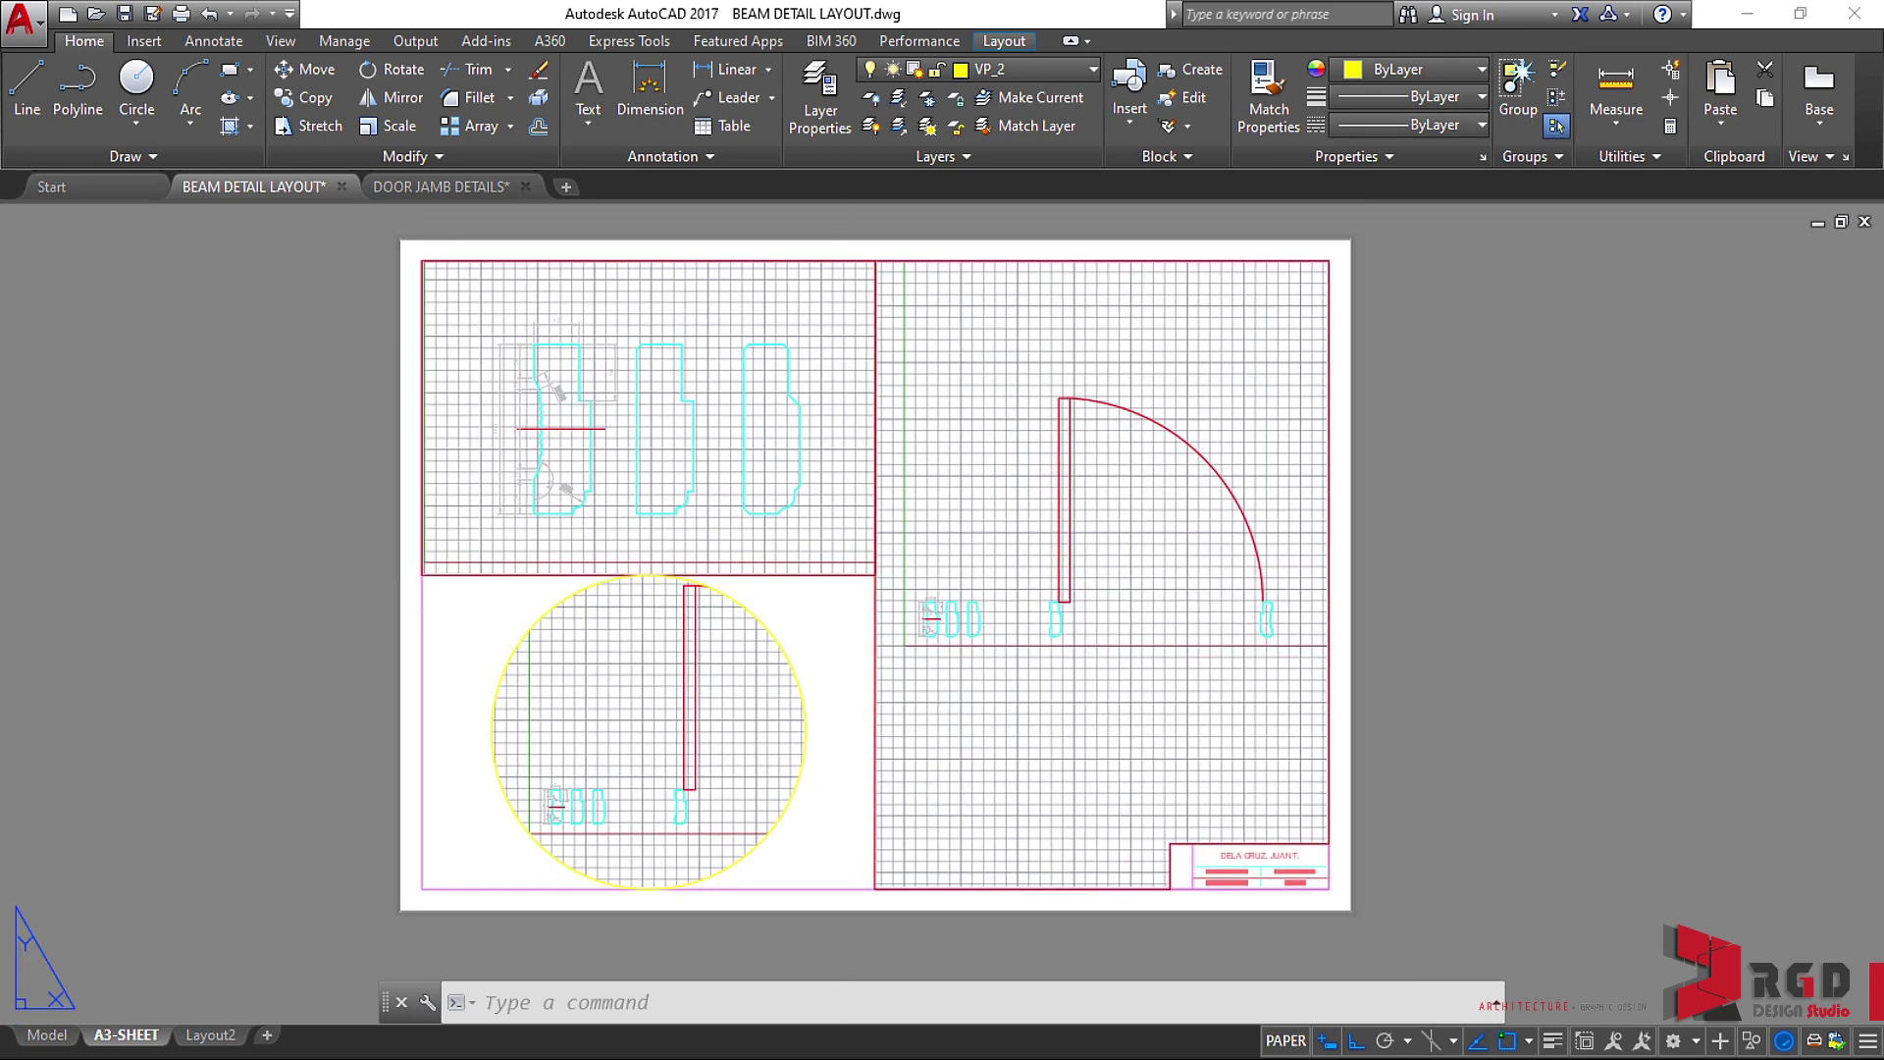
{"action": "key", "text": "ctrl+p"}
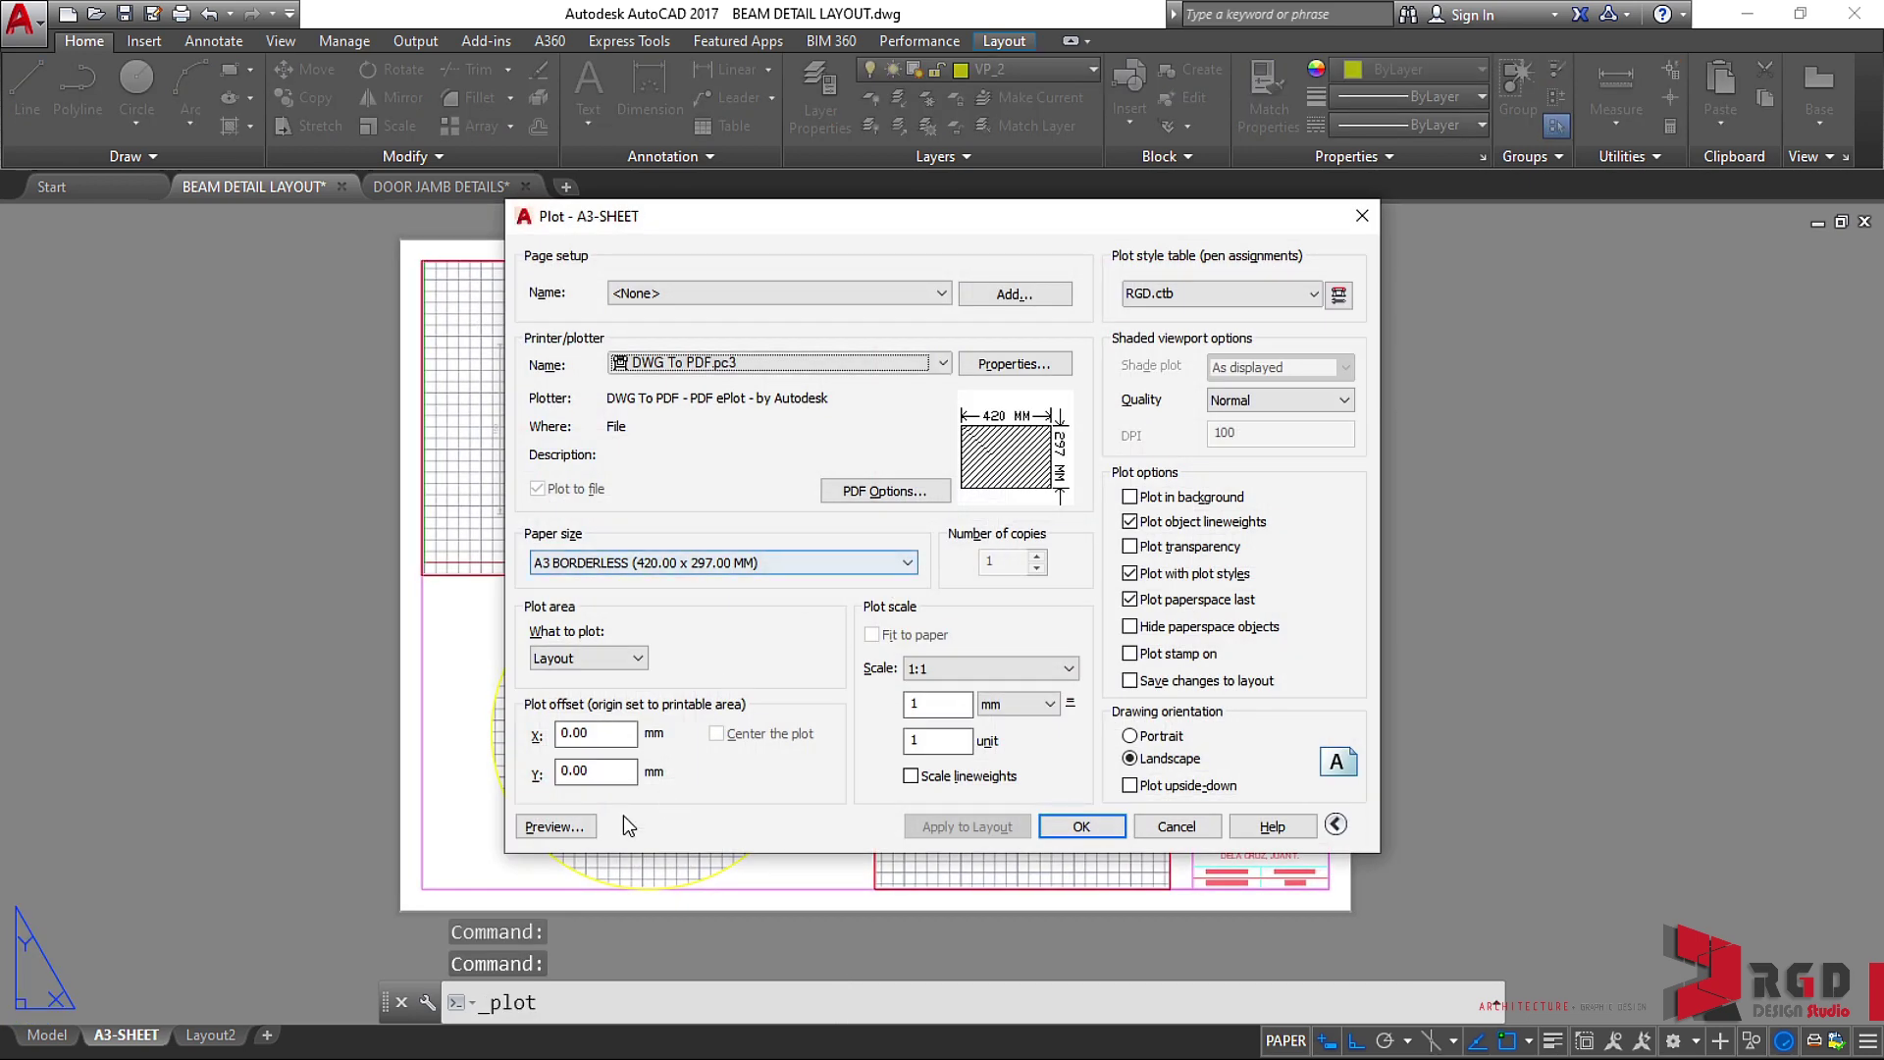
{"action": "left_click", "coordinate": [553, 826]}
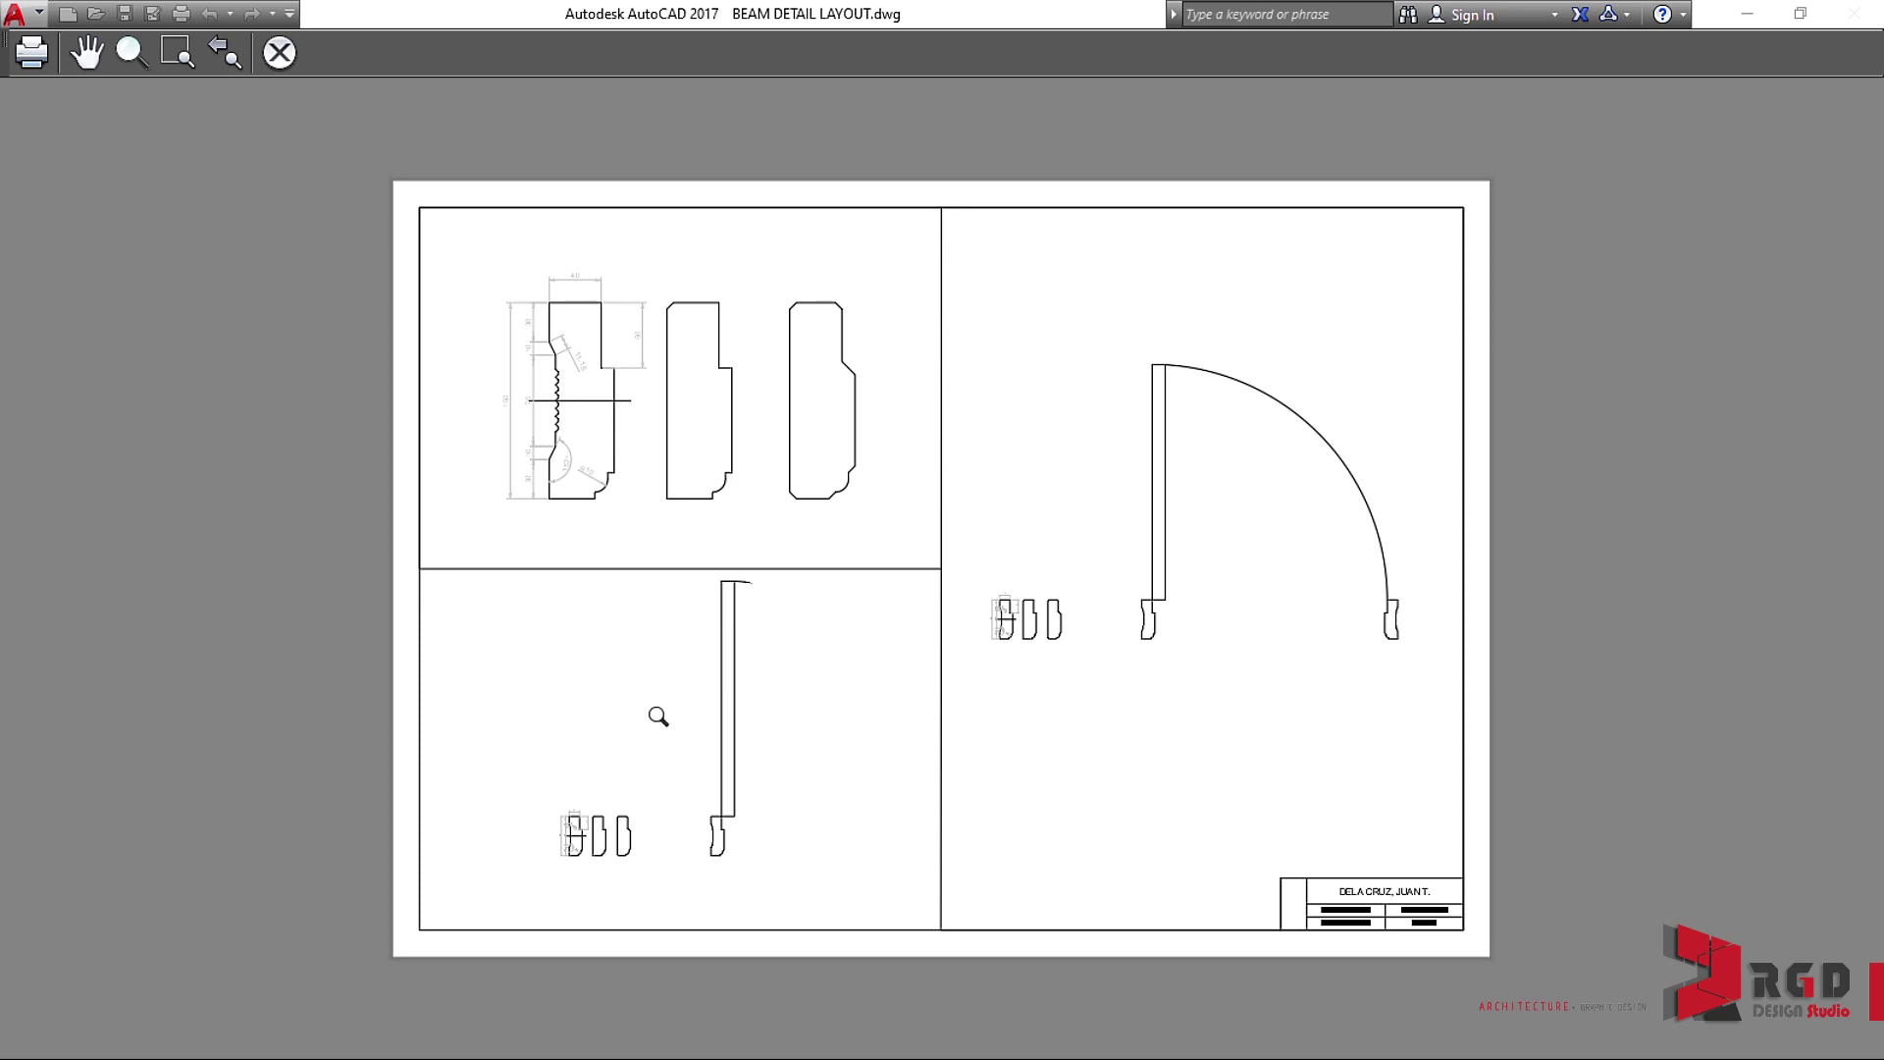
{"action": "scroll", "coordinate": [664, 775], "scroll_direction": "up", "scroll_amount": 2}
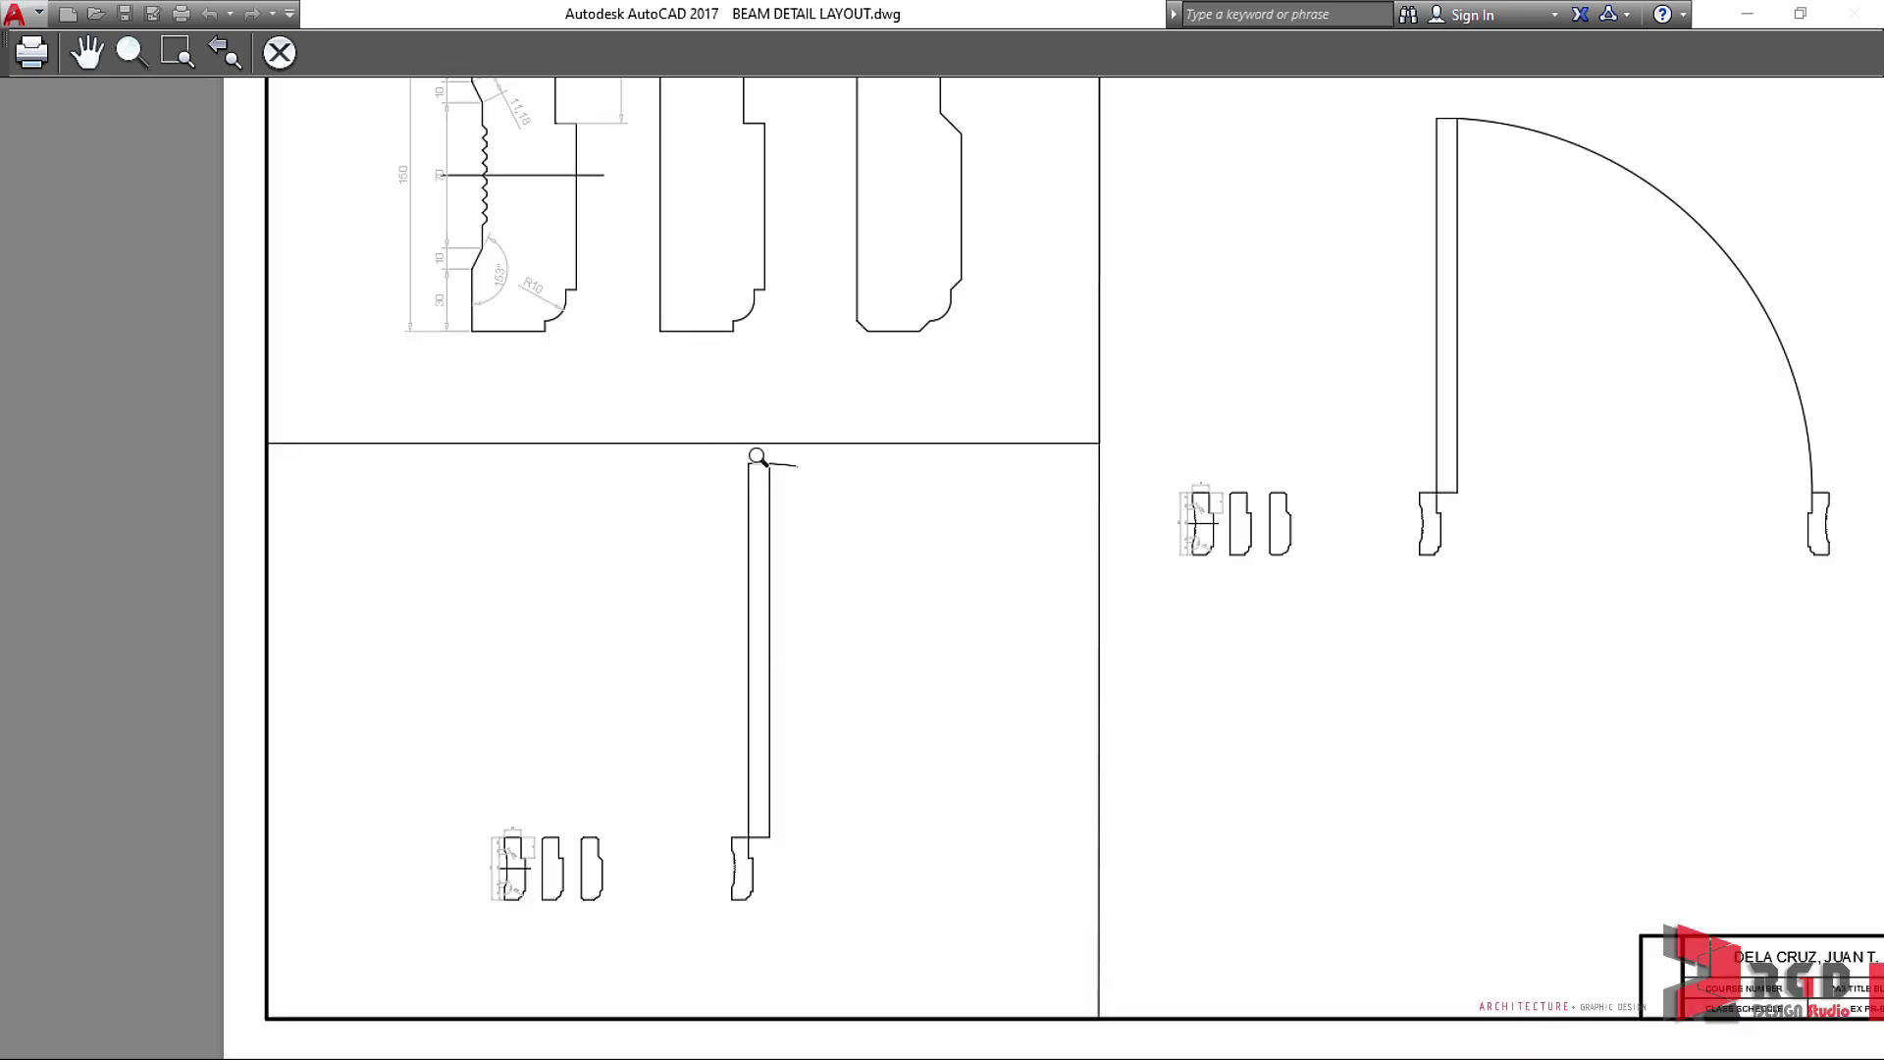
{"action": "scroll", "coordinate": [656, 800], "scroll_direction": "down", "scroll_amount": 2}
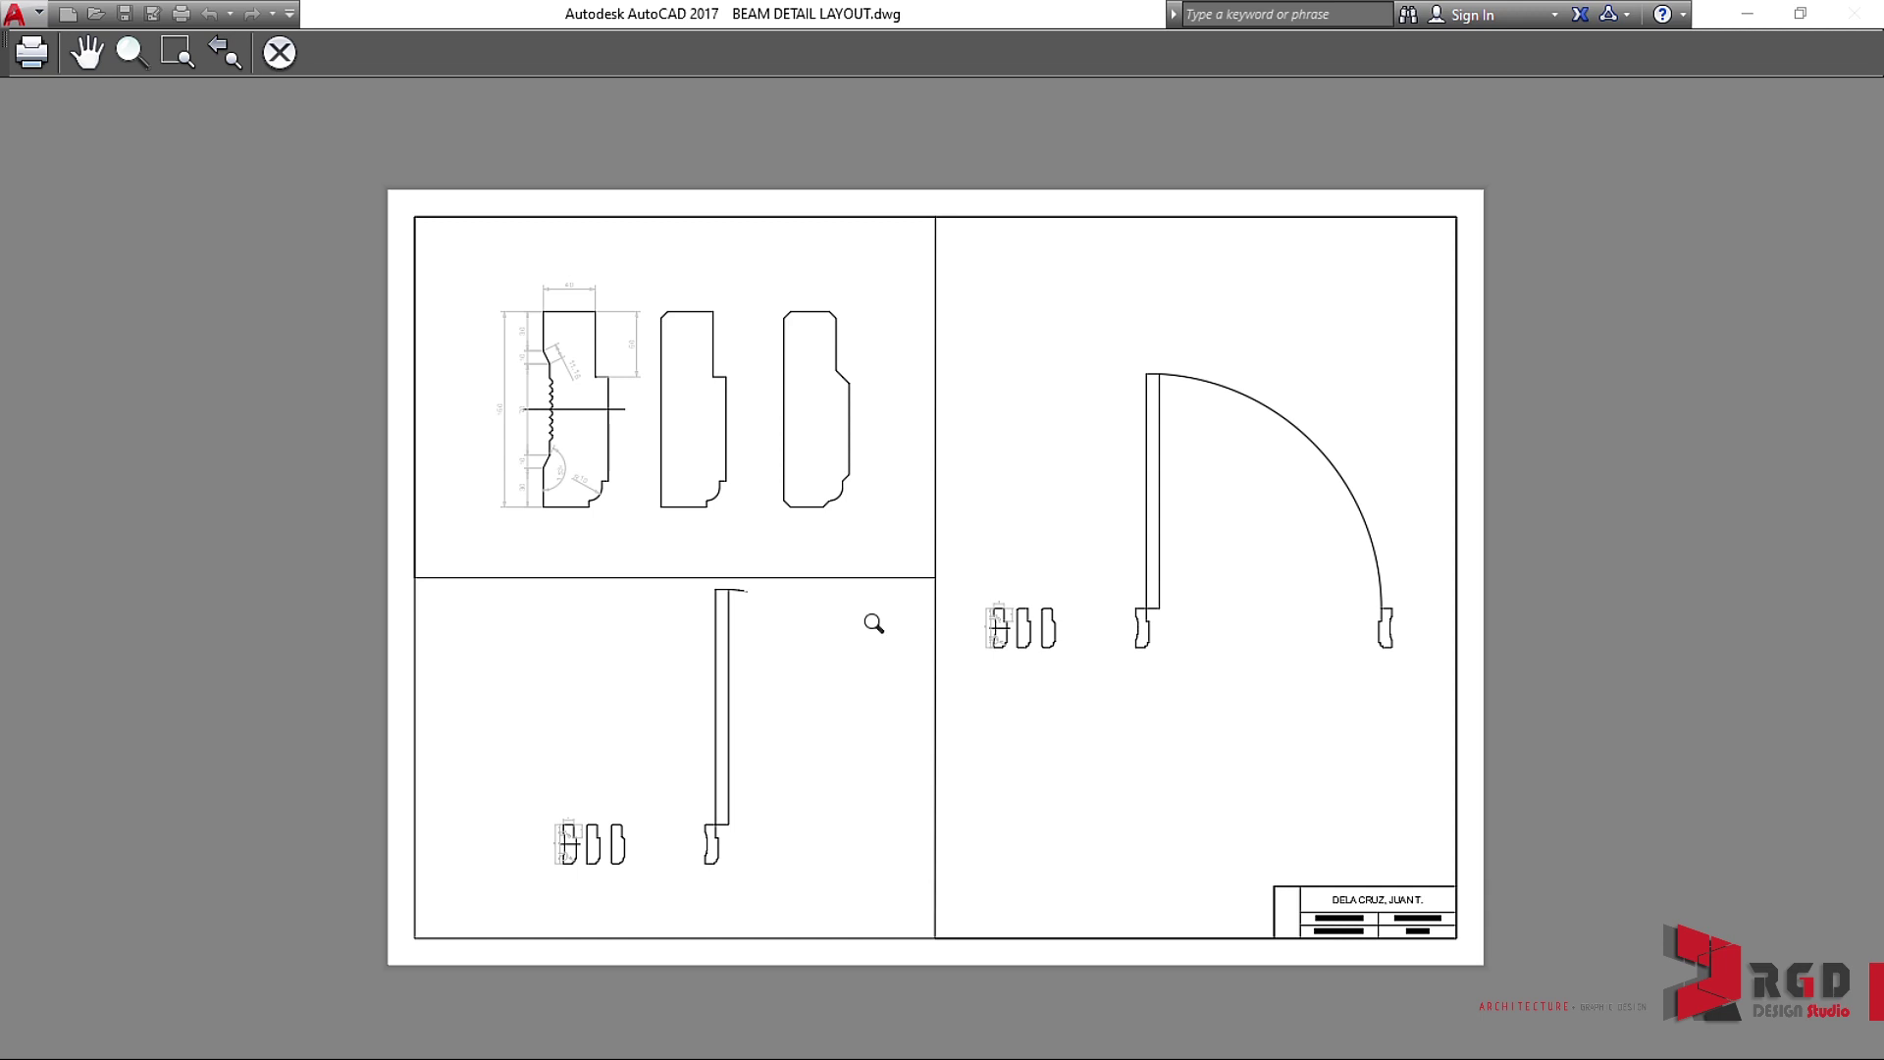
Close the plot preview and cancel the Plot - A3-SHEET dialog without plotting.
{"action": "left_click", "coordinate": [280, 55]}
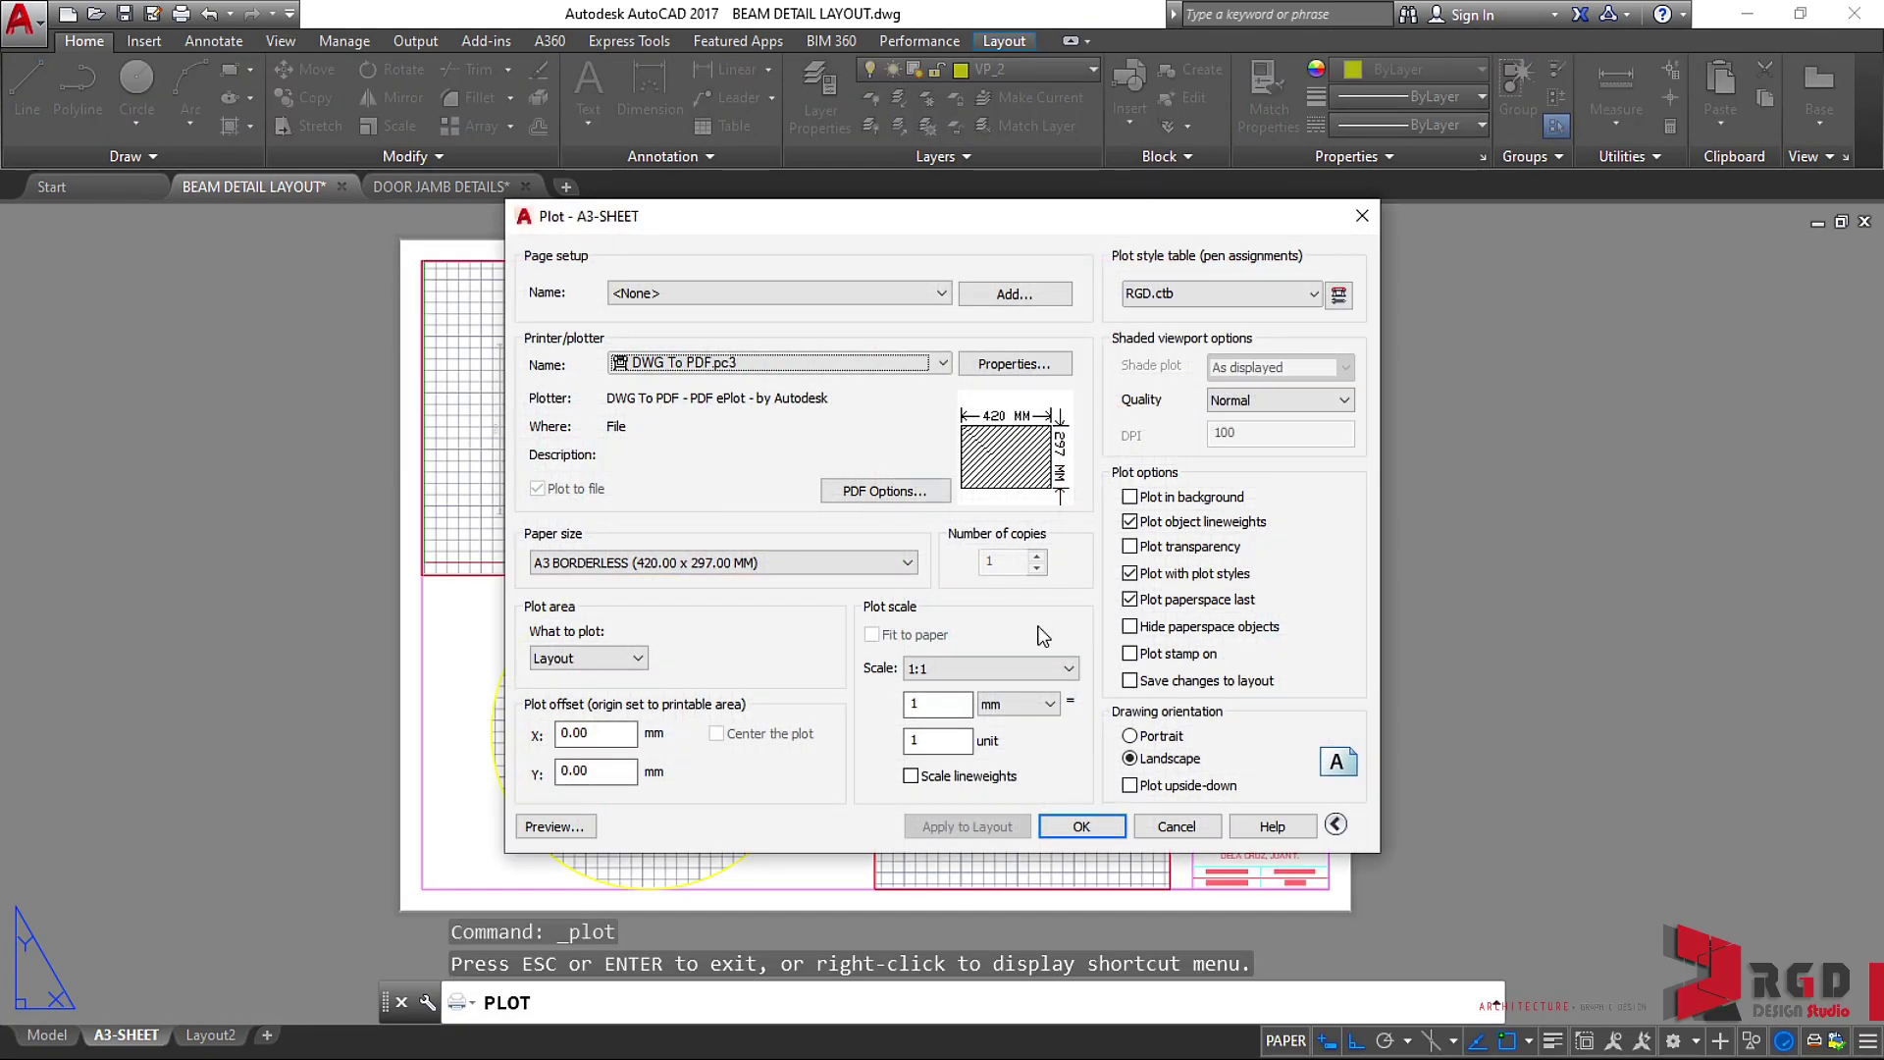
{"action": "left_click", "coordinate": [1363, 210]}
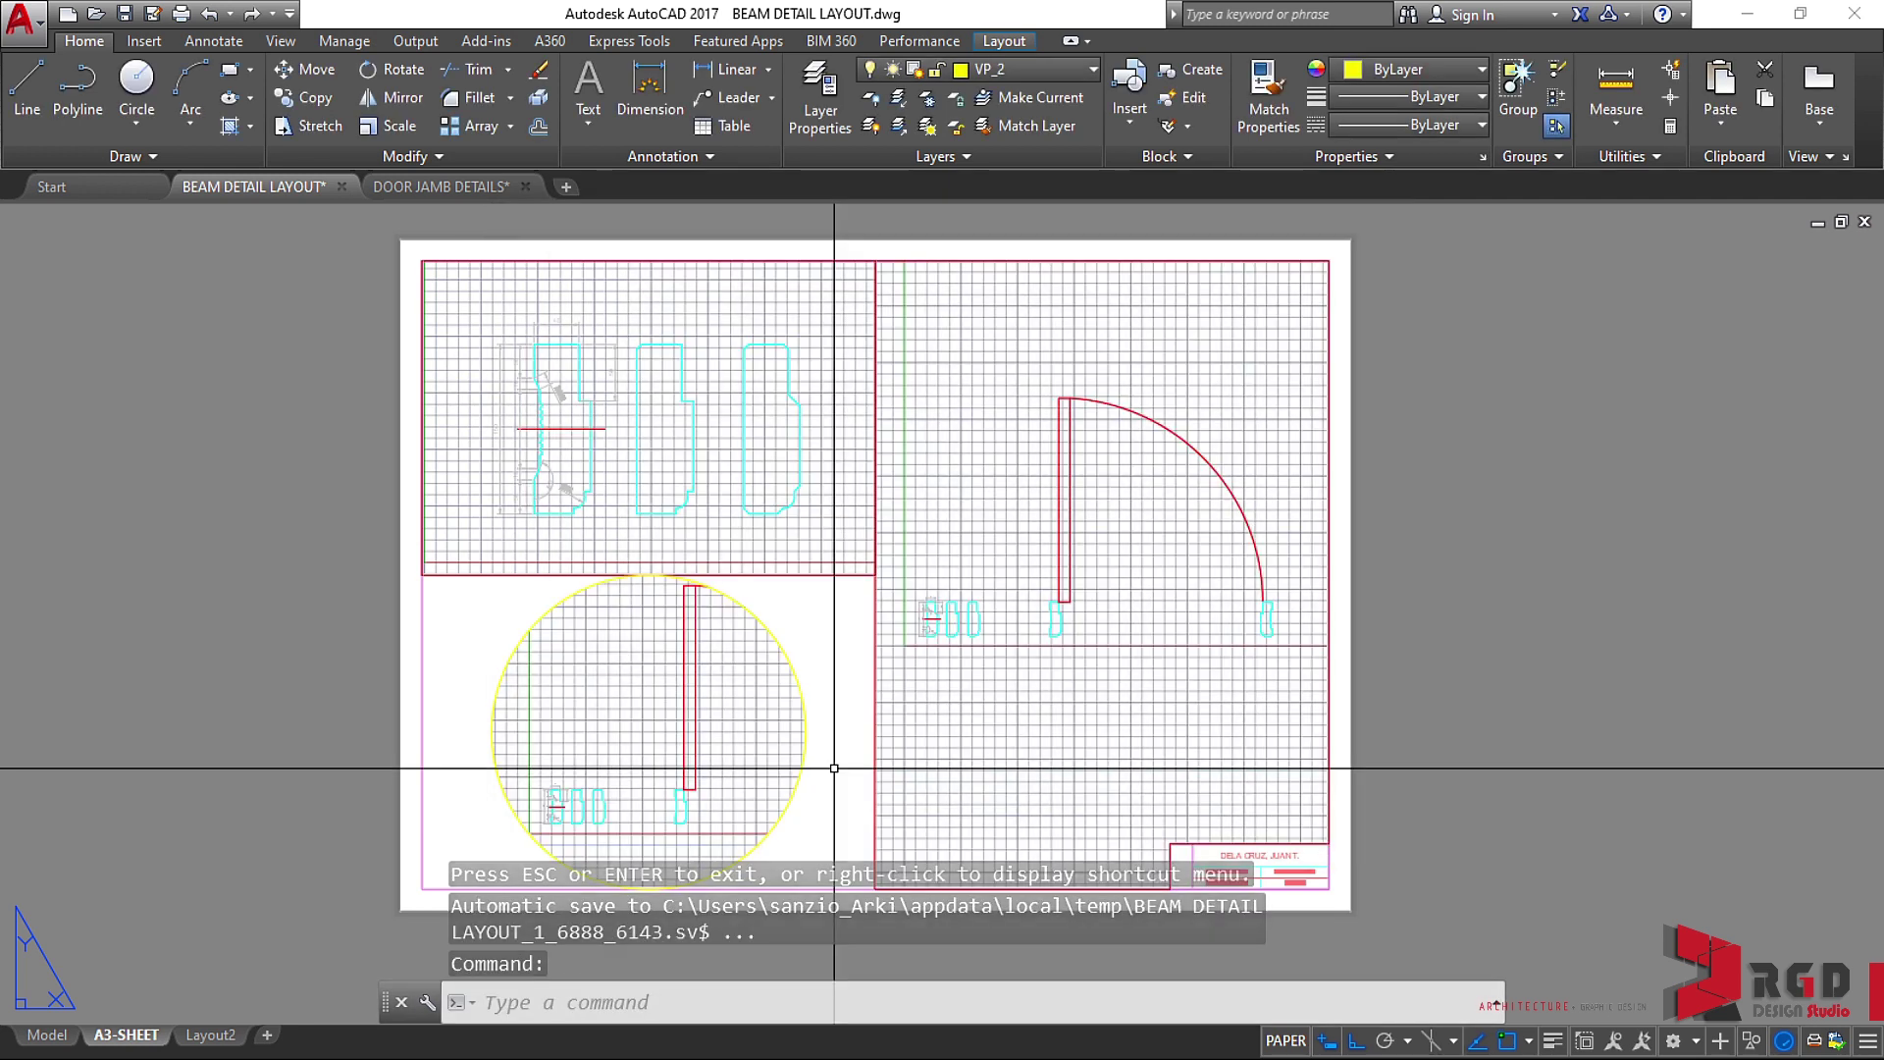